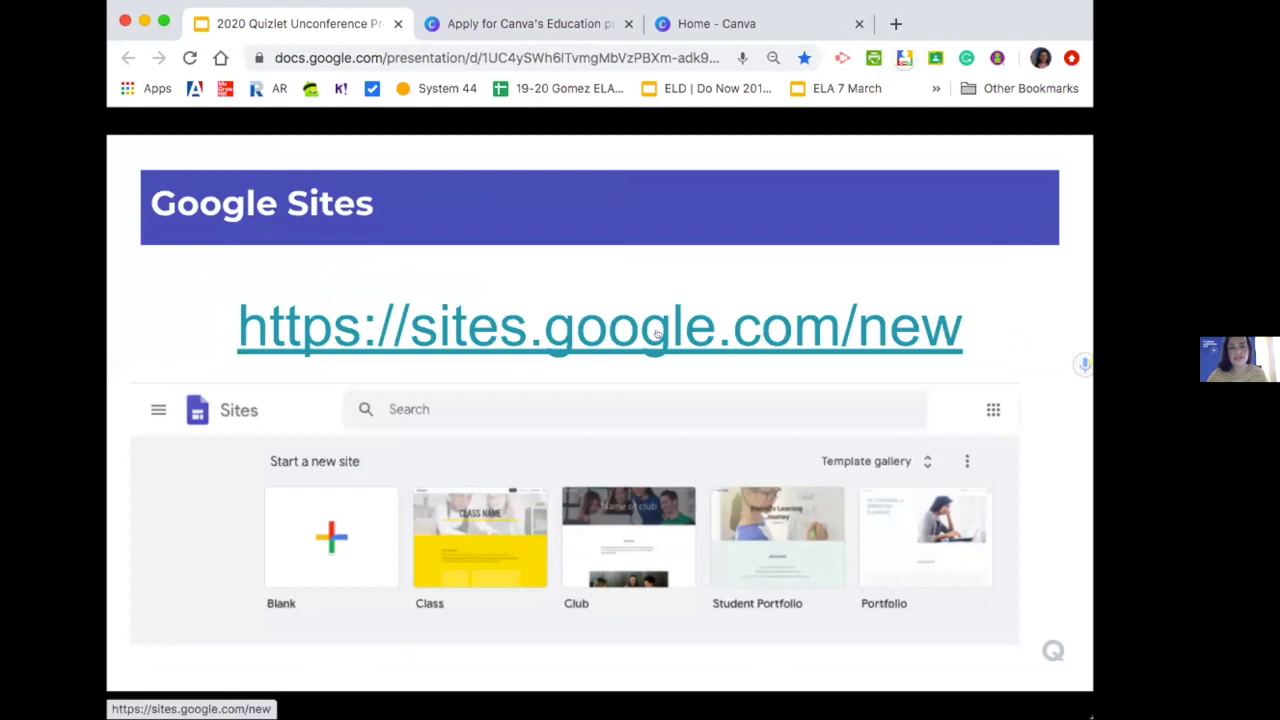
Open the Google Sites link from the presentation and create a new blank site
click(658, 333)
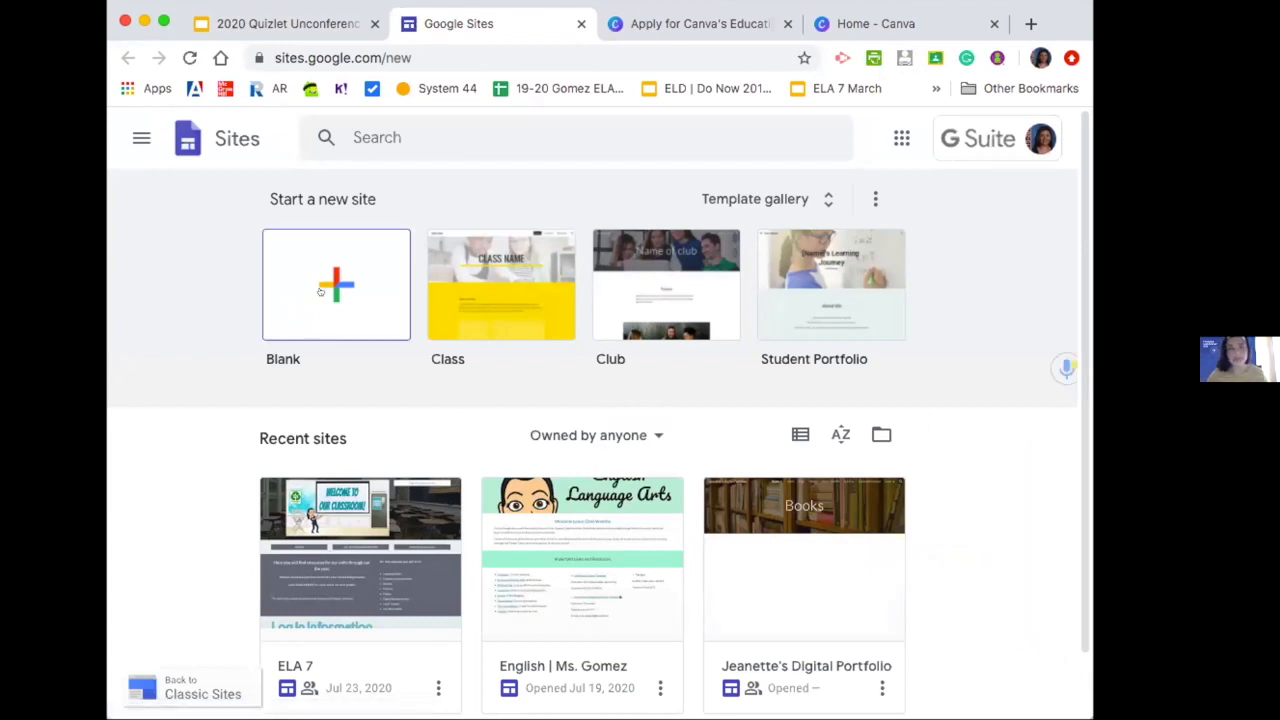
click(322, 292)
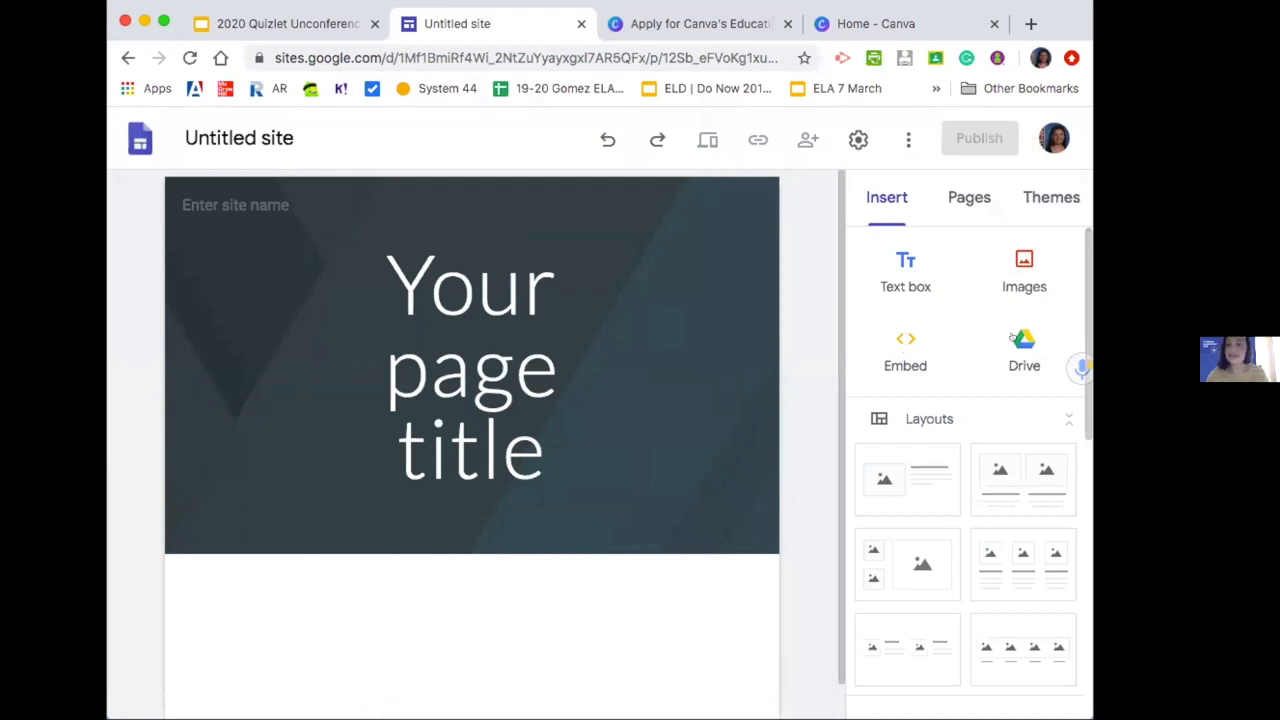
Look through the layouts and content elements that can be inserted on the page
scroll(966, 460, down, 3)
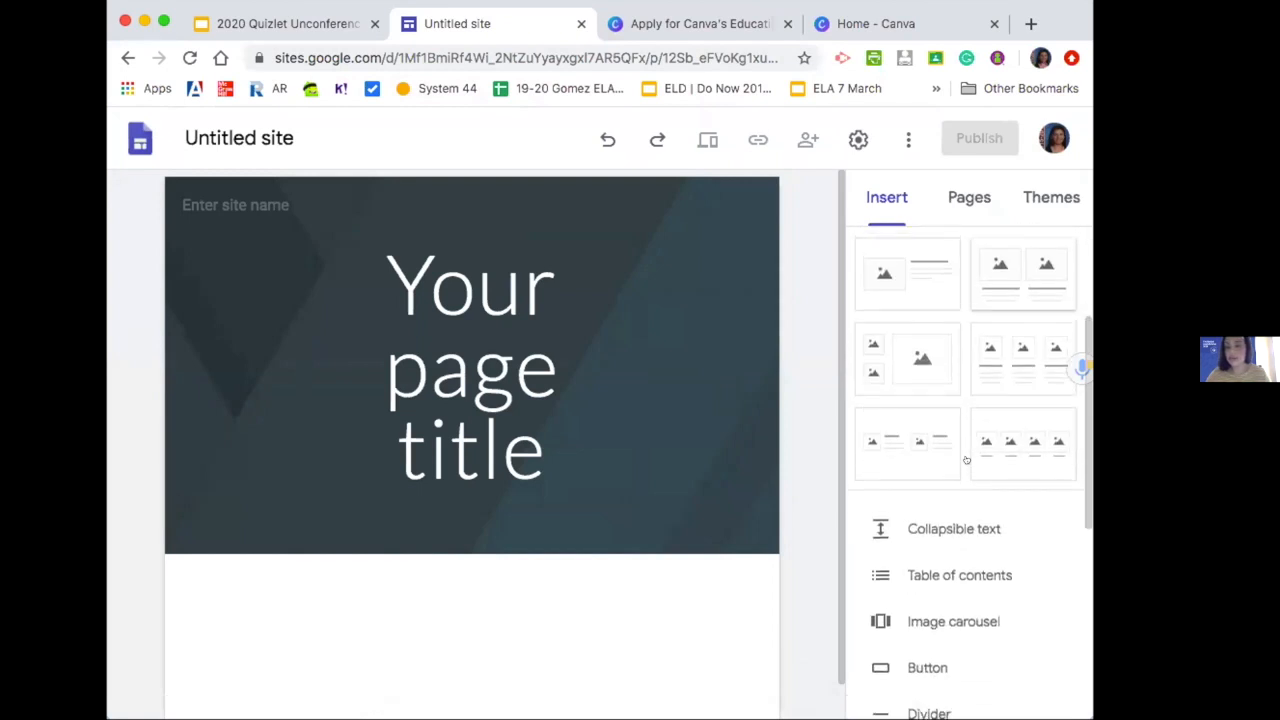
scroll(966, 460, down, 2)
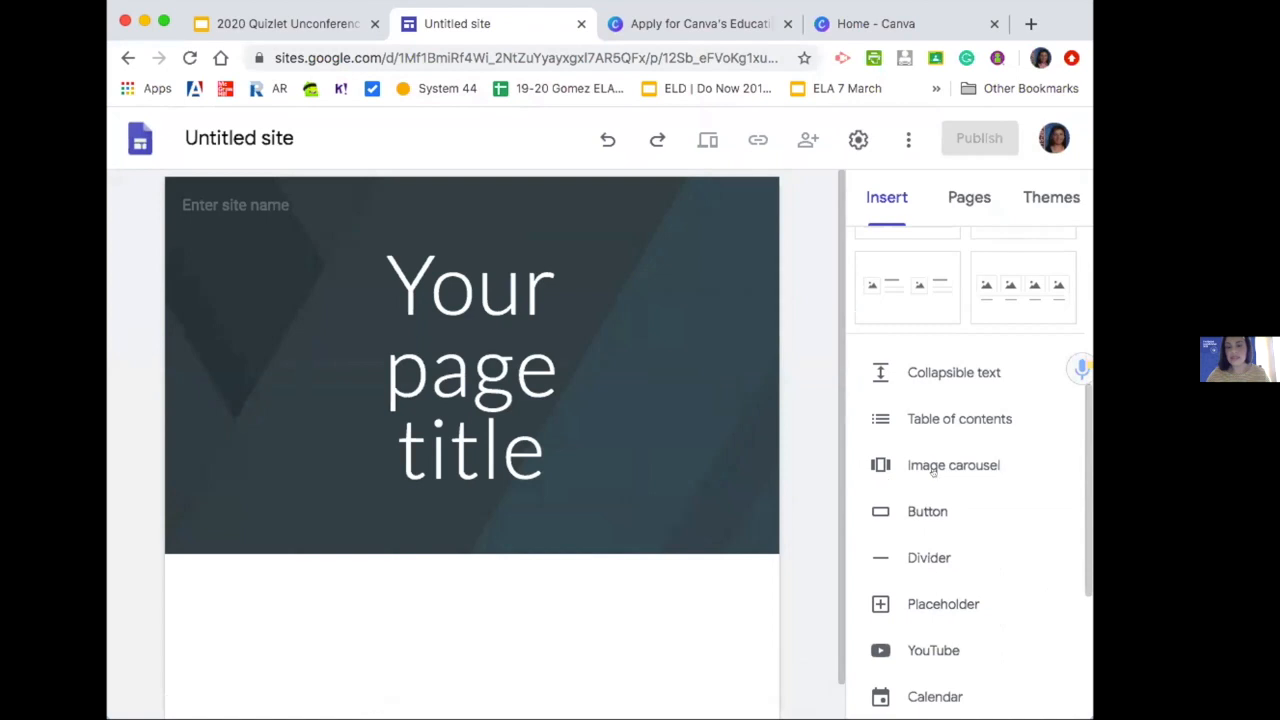
scroll(937, 598, down, 1)
scroll(937, 598, down, 2)
scroll(937, 598, up, 5)
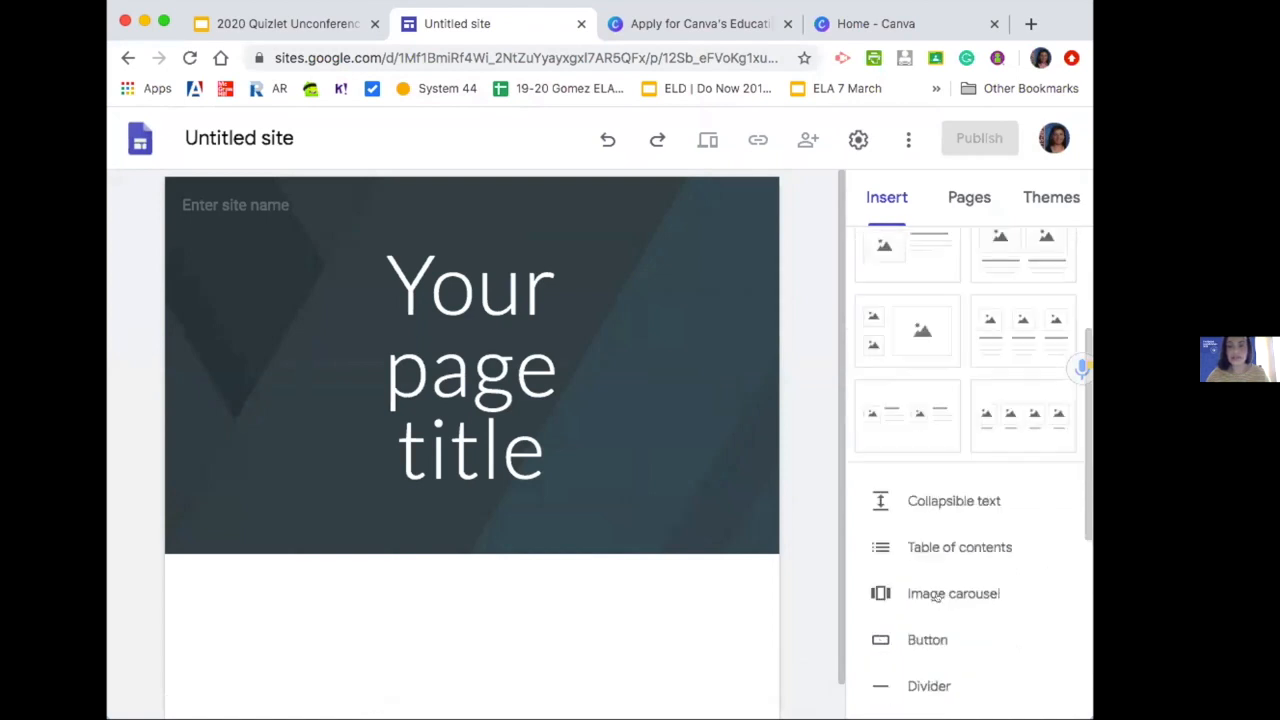
scroll(937, 598, up, 2)
Replace the placeholder page title in the header with "ELA 8 Class Website"
click(516, 395)
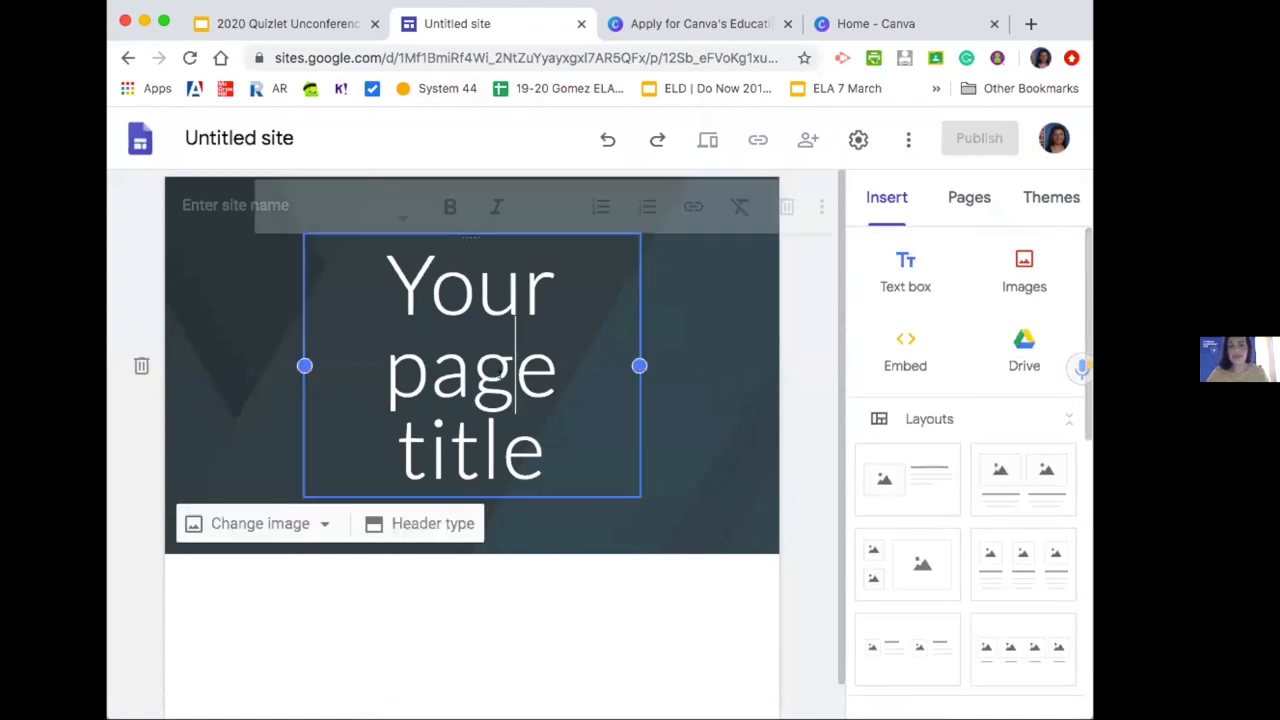
click(542, 425)
key(ctrl+a)
text(EL)
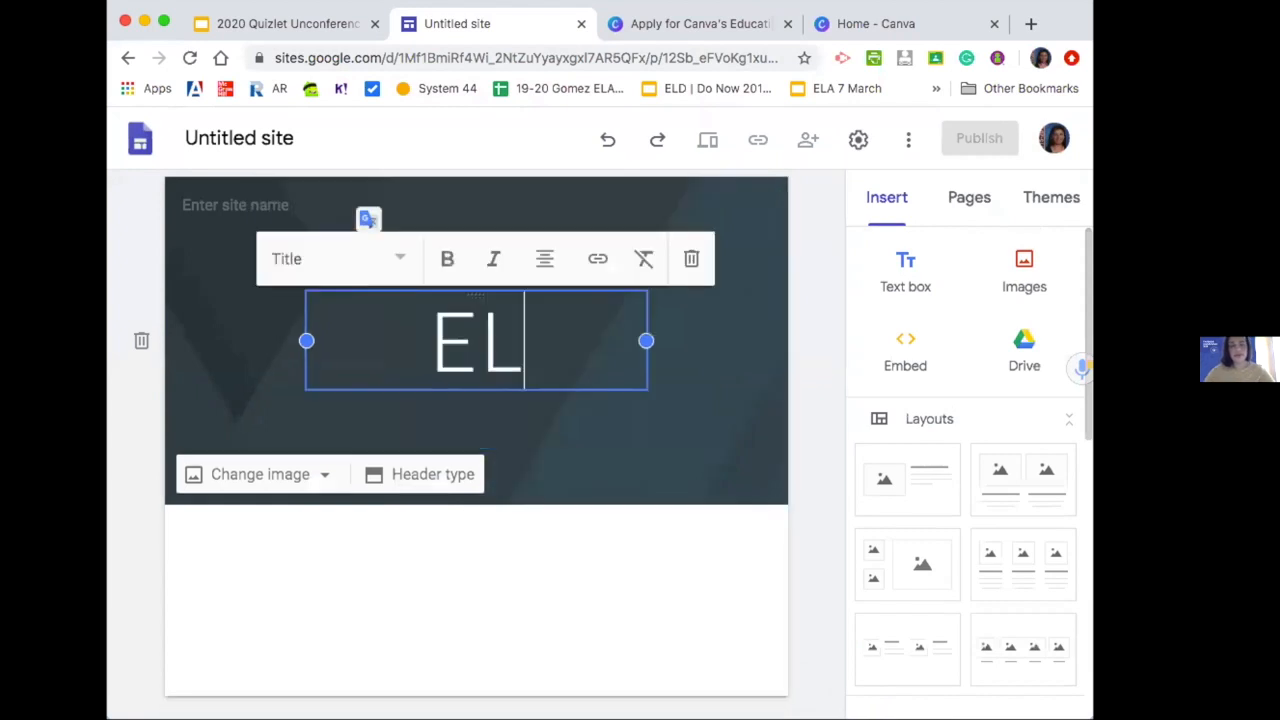
text(A 8 Cl)
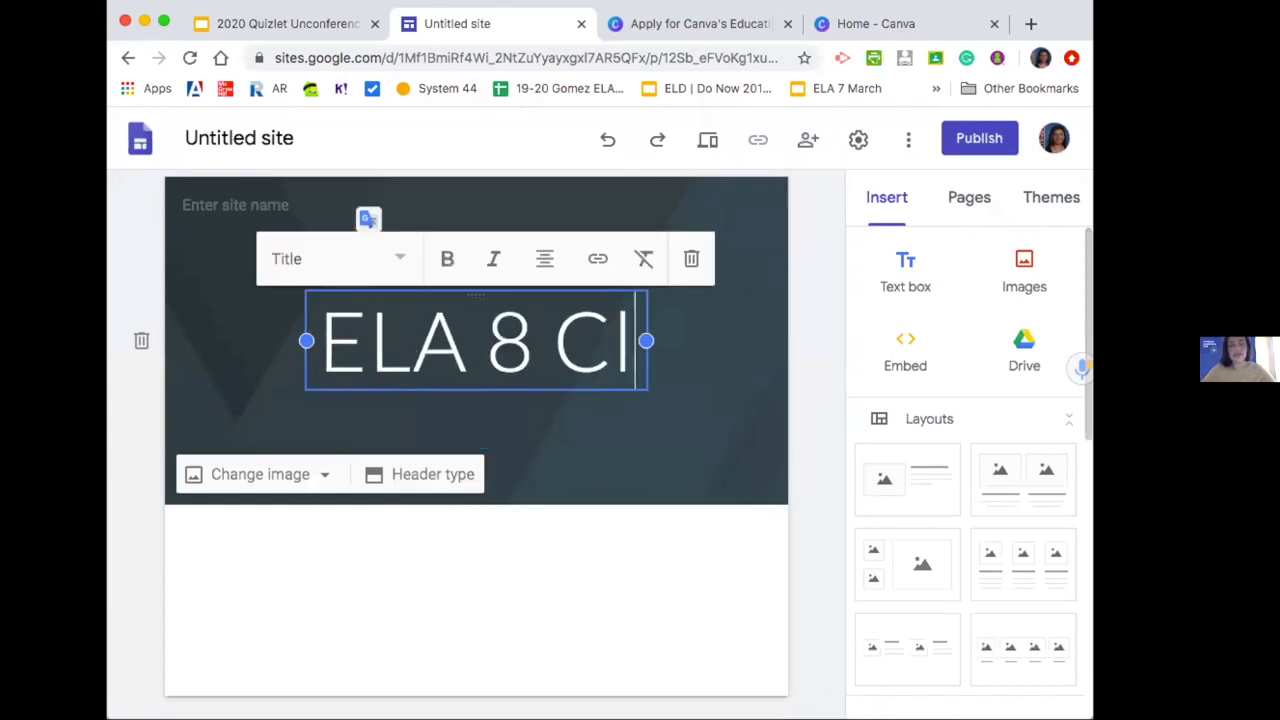
text(ass Website)
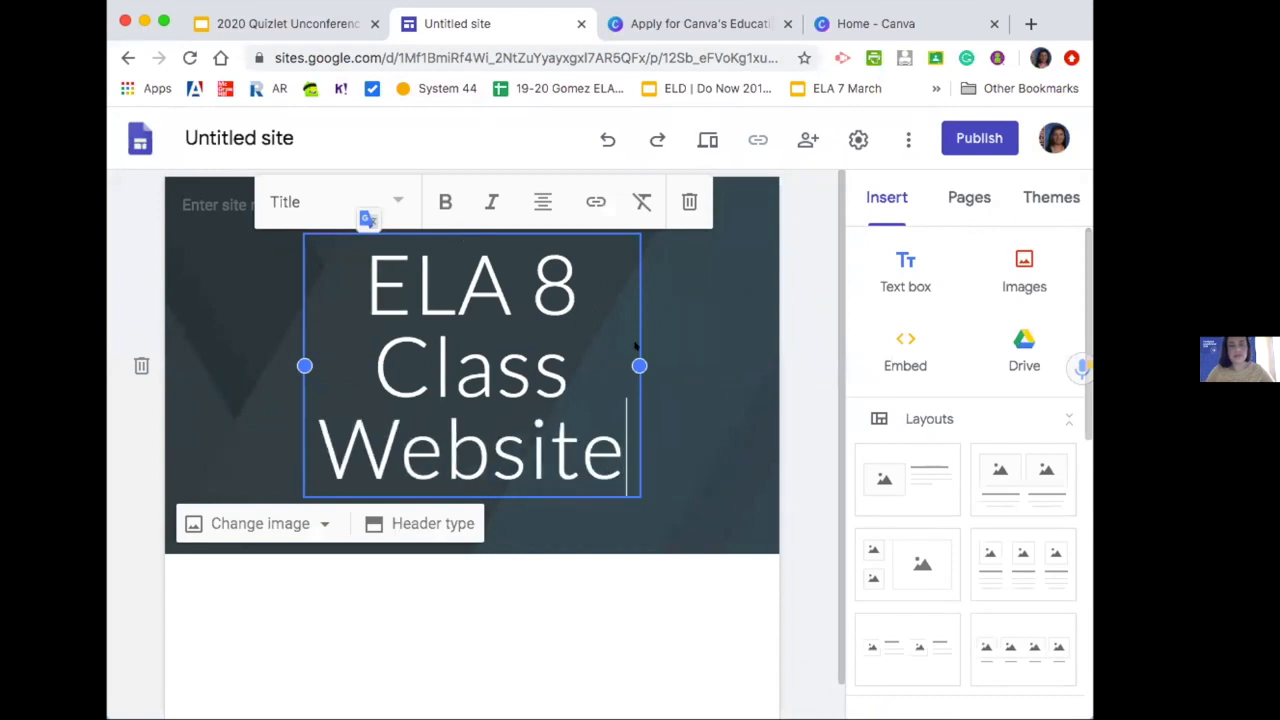
Widen the header's title box on both sides and insert a line break between "ELA 8" and "Class Website"
drag(639, 365, 726, 365)
drag(304, 366, 218, 341)
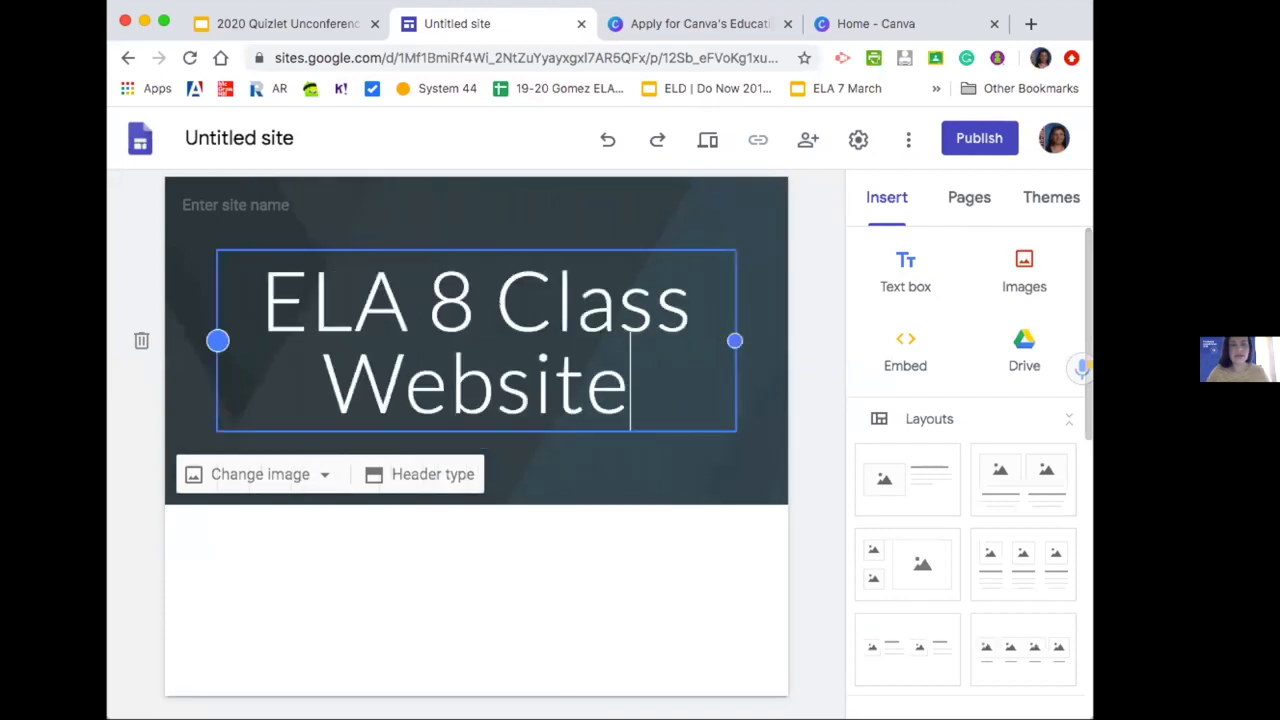
click(497, 303)
key(Return)
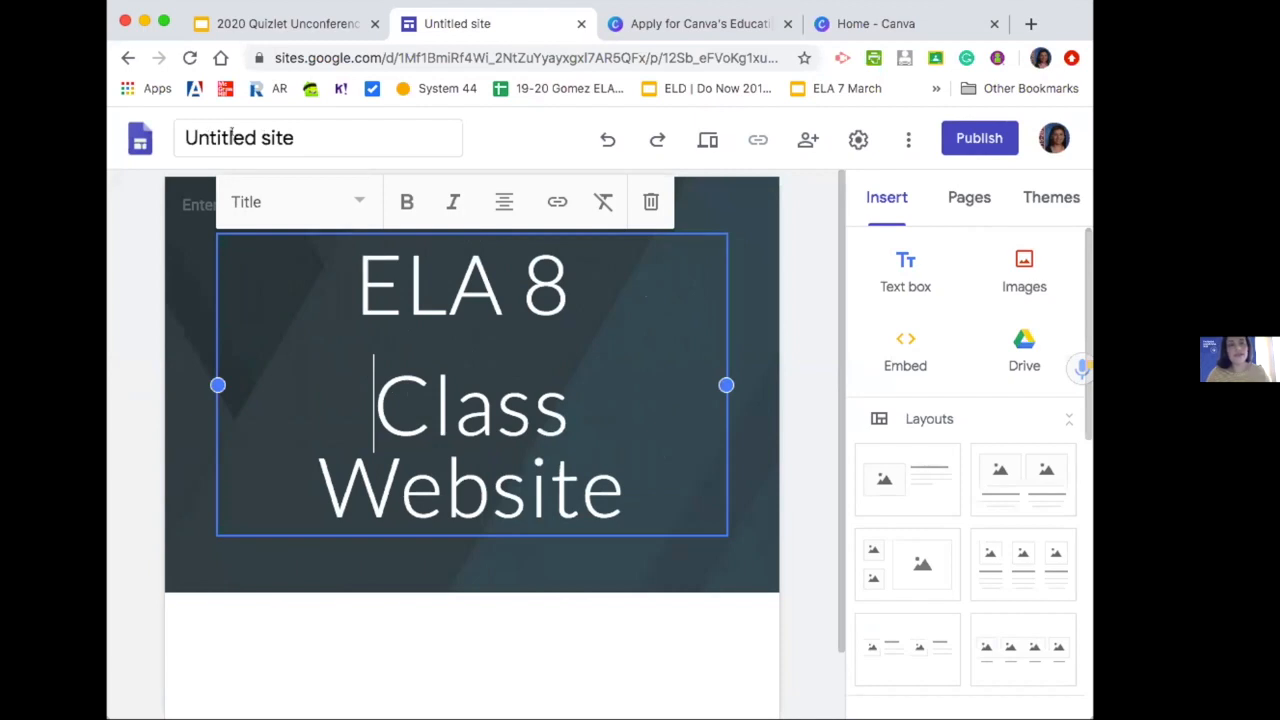
Rename the untitled site as "ELA 8 Class Website"
click(269, 135)
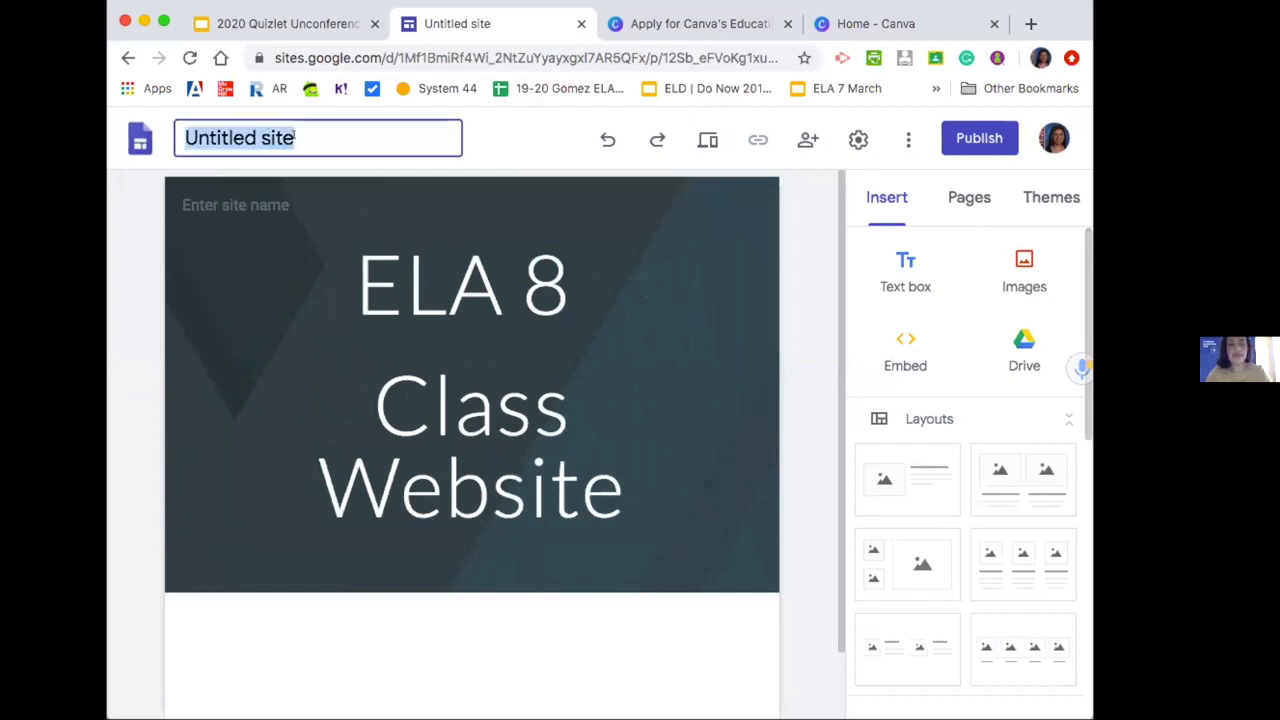
text(ELA)
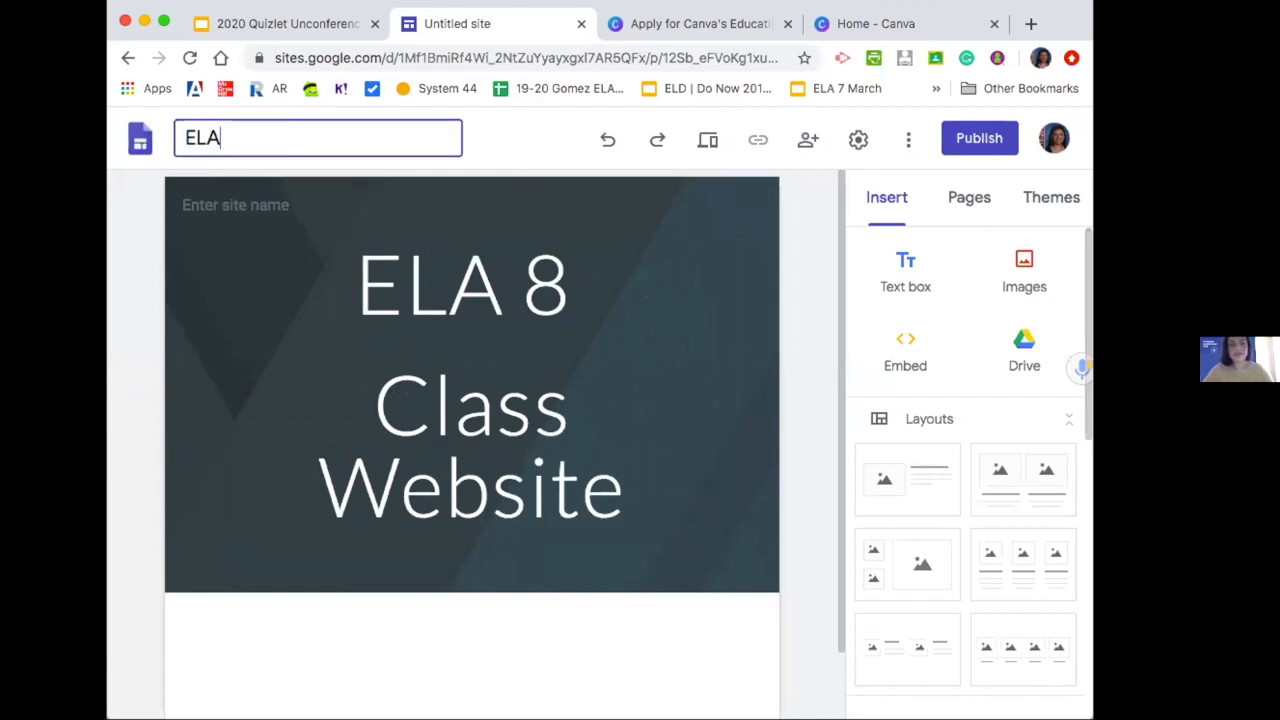
text( 8 Class W)
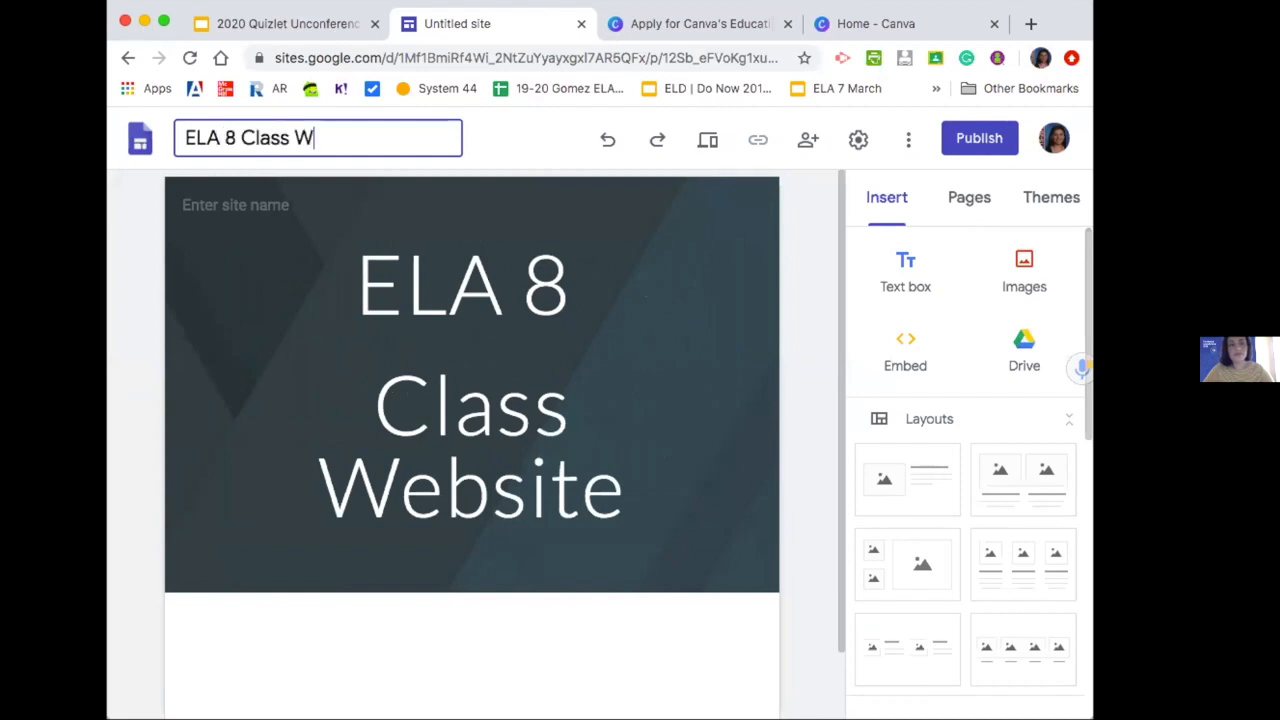
text(ebsite)
key(Return)
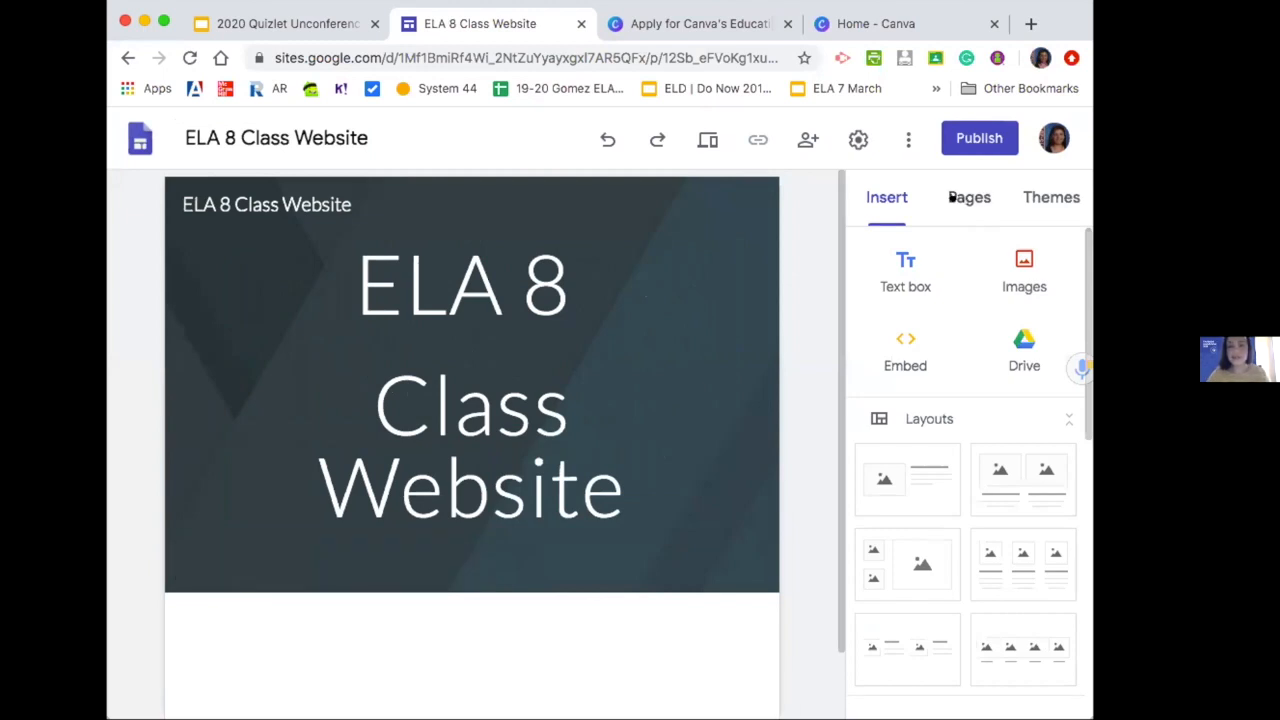
Add a new page named "Unit 1" to the site
click(952, 198)
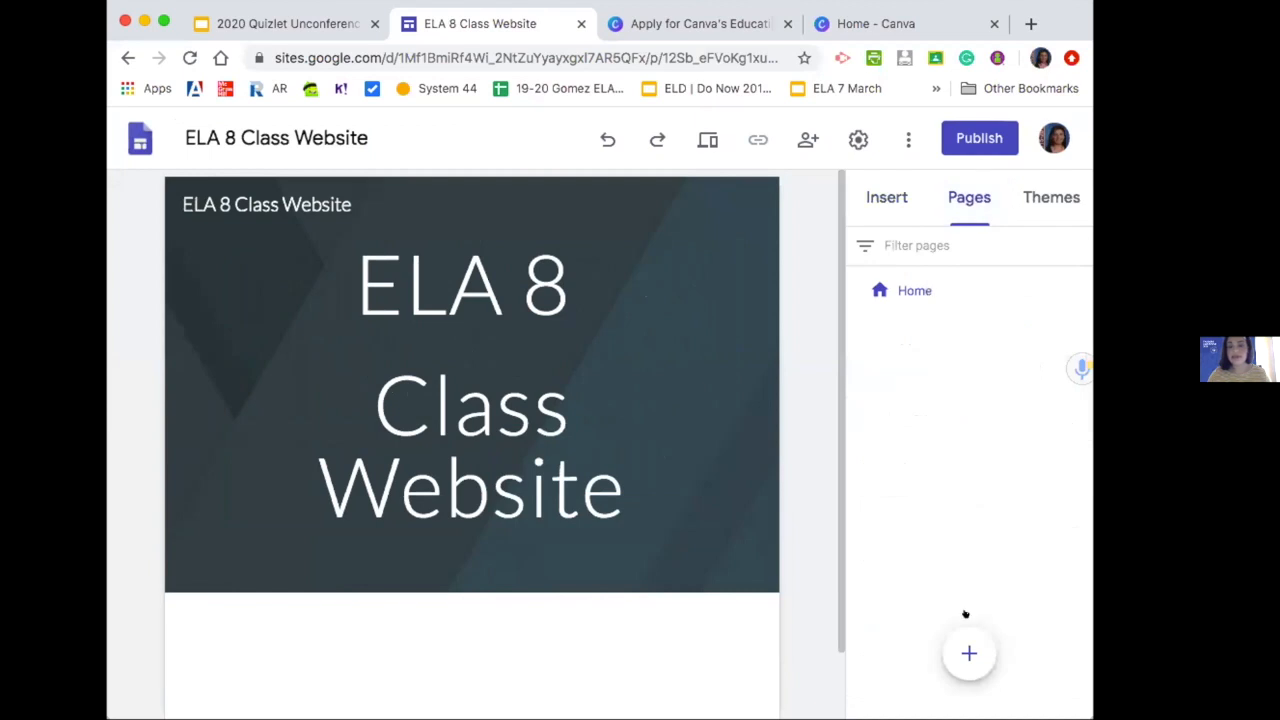
mouse_move(963, 650)
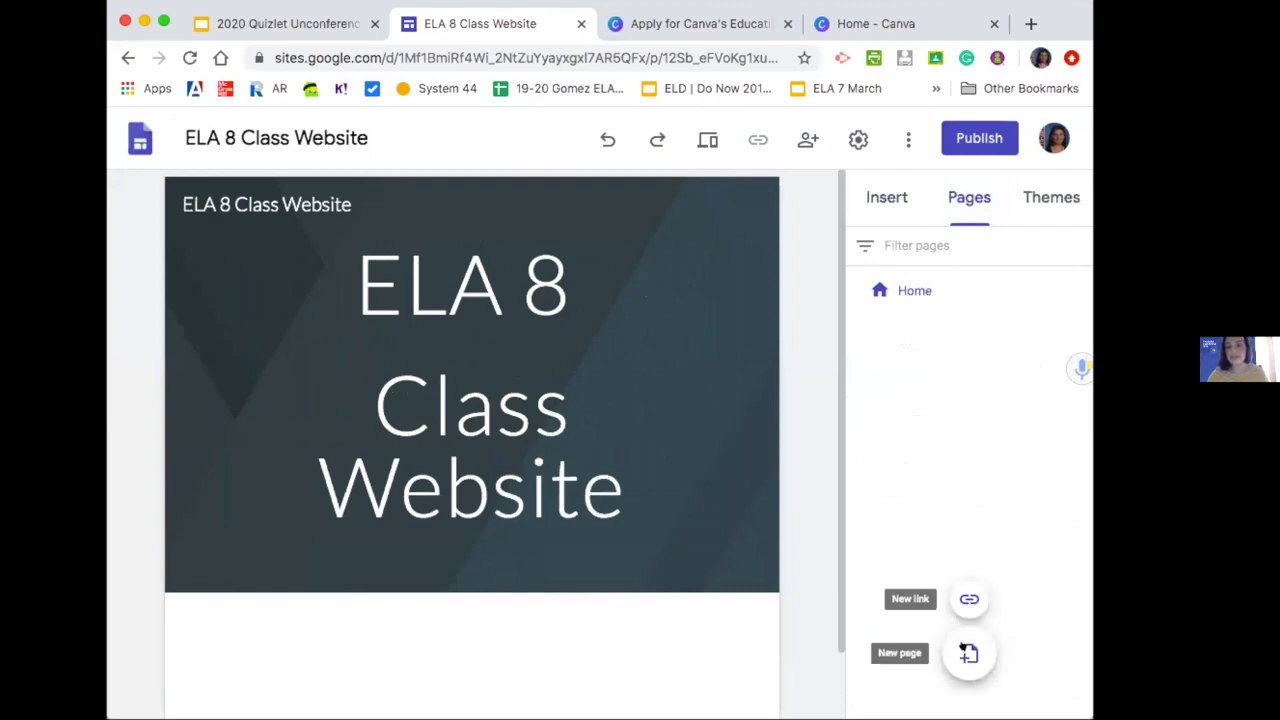
click(968, 653)
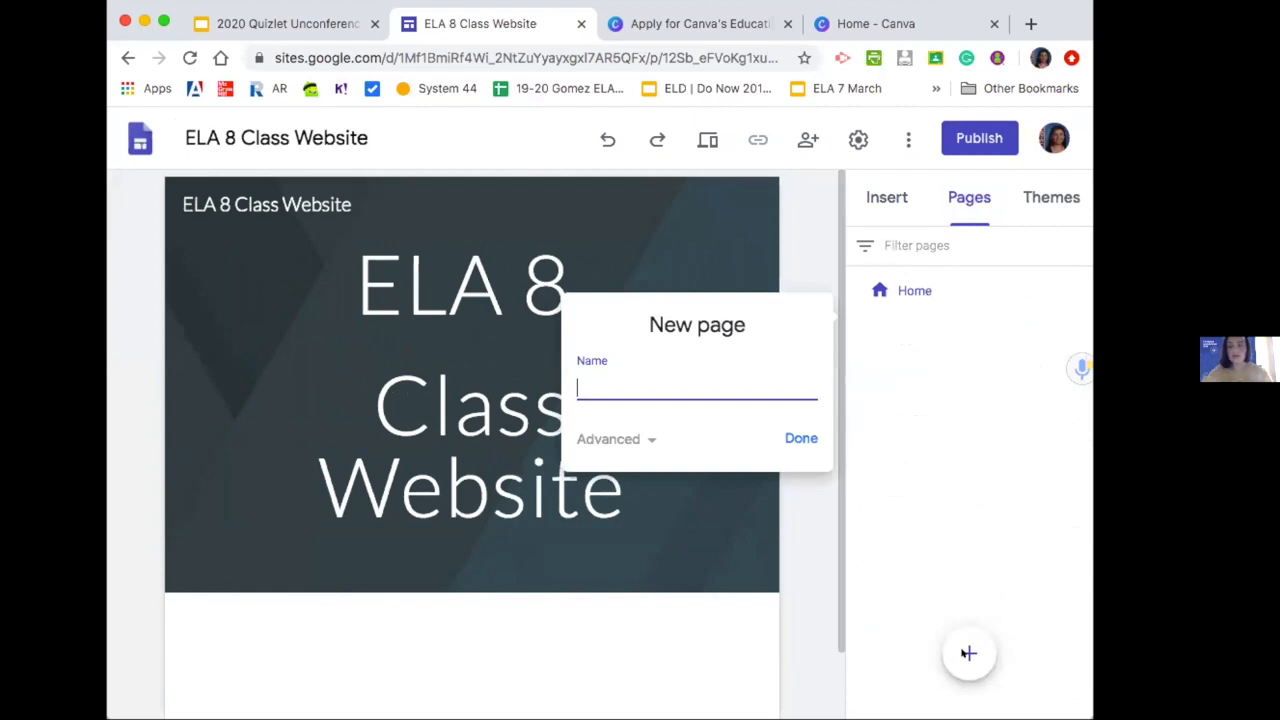
text(Uni t1)
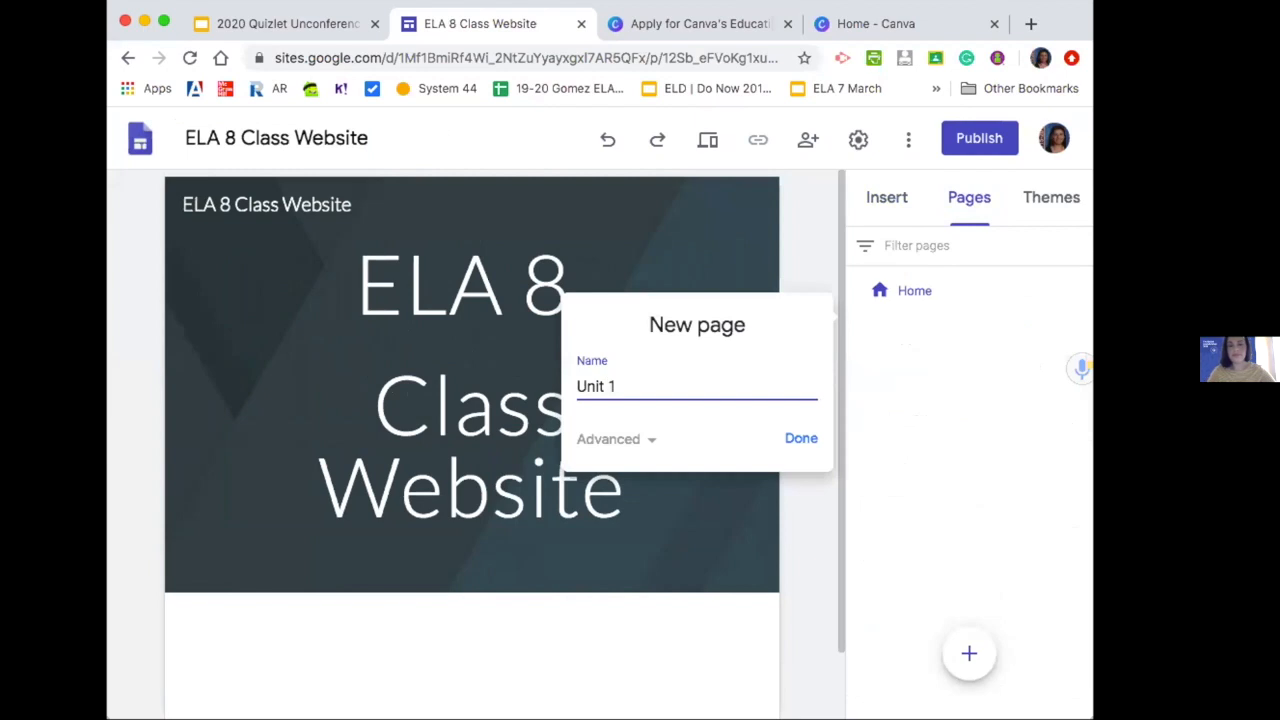
key(Return)
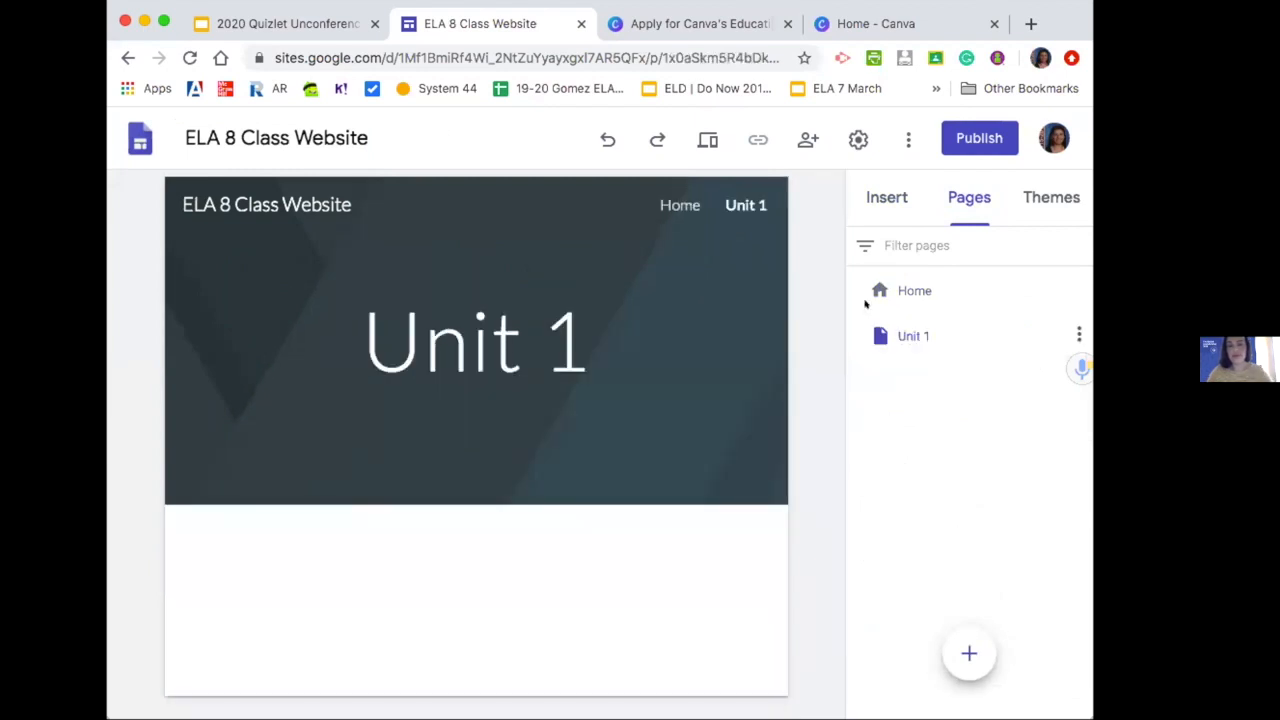
Add a new page named "Word Wall" to the site
click(958, 648)
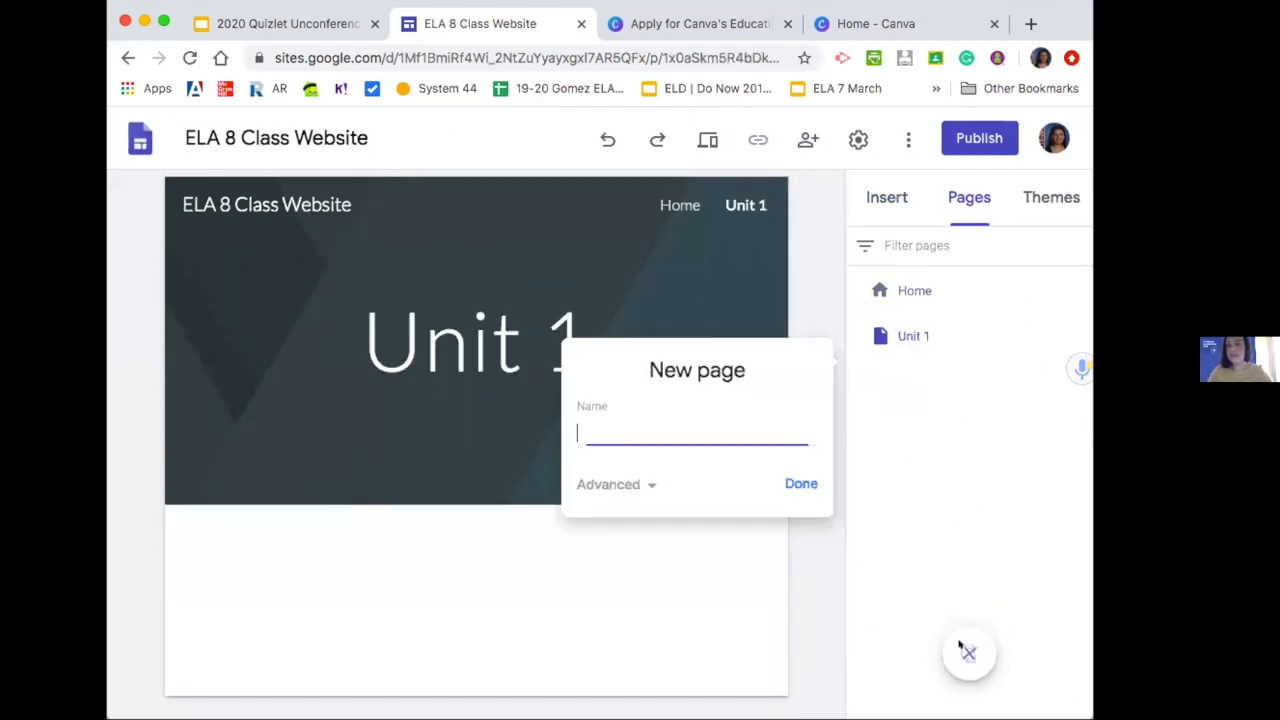
text(Word Wall)
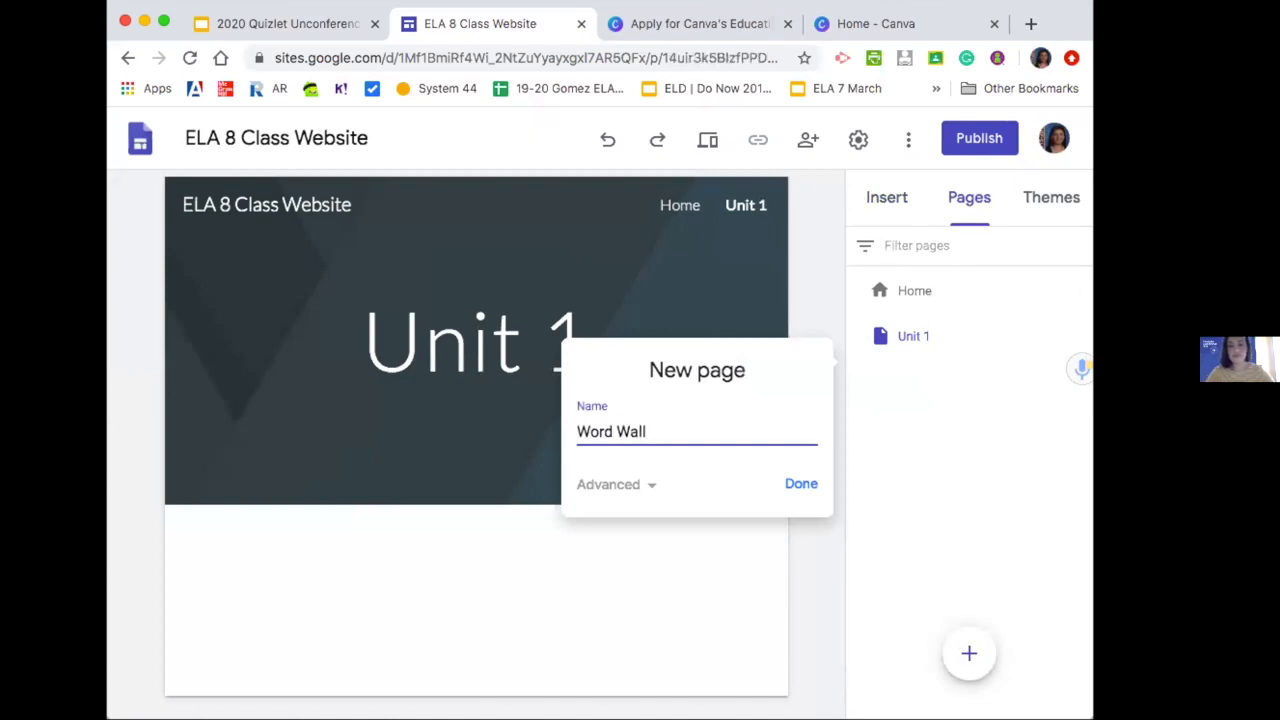
key(Return)
Add a new page named "Digital Library" to the site
mouse_move(988, 658)
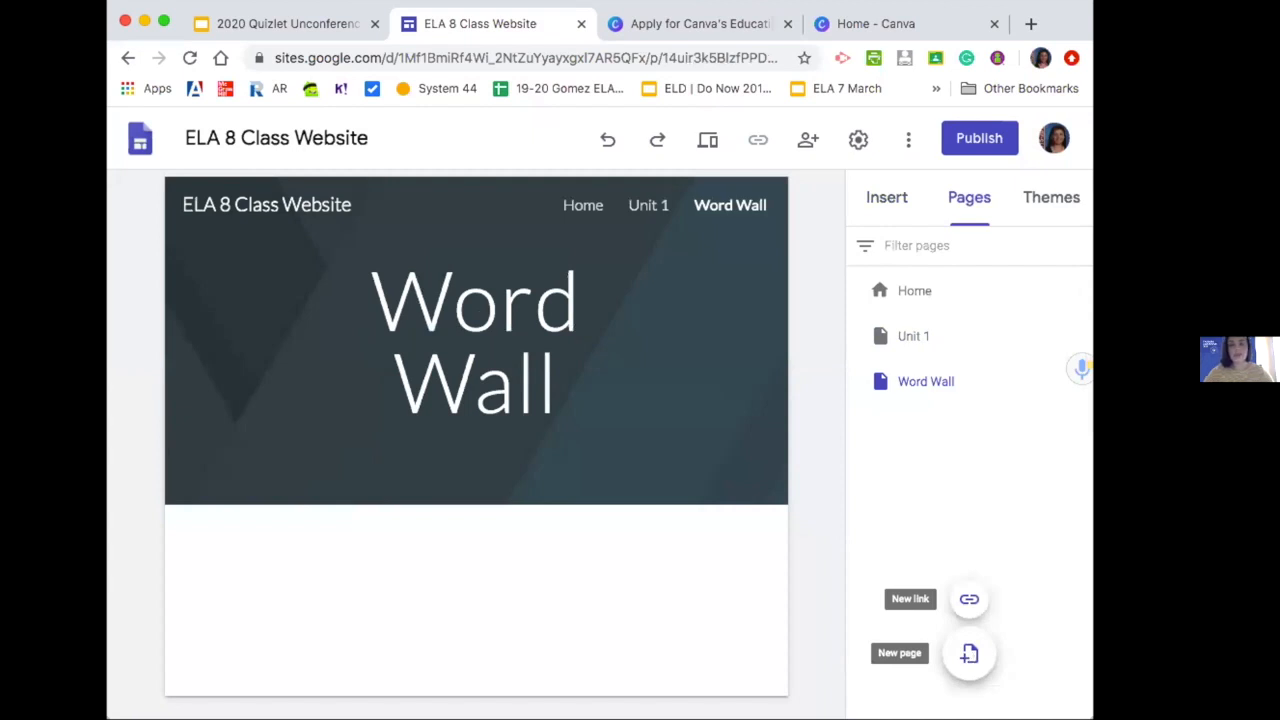
click(968, 655)
text(Digital LIbrar)
key(BackSpace)
key(BackSpace)
key(BackSpace)
key(BackSpace)
key(BackSpace)
text(ibrary)
key(Return)
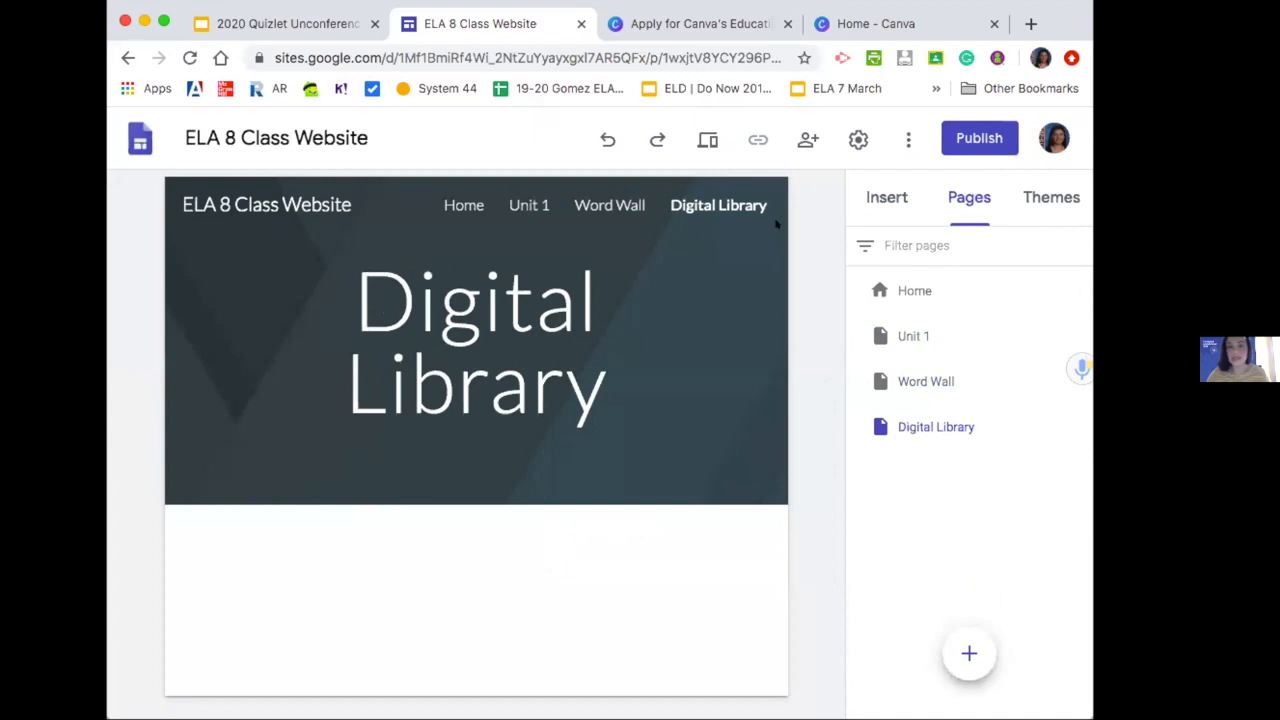
Go through the site's pages from Home to Digital Library to check the site navigation
click(892, 277)
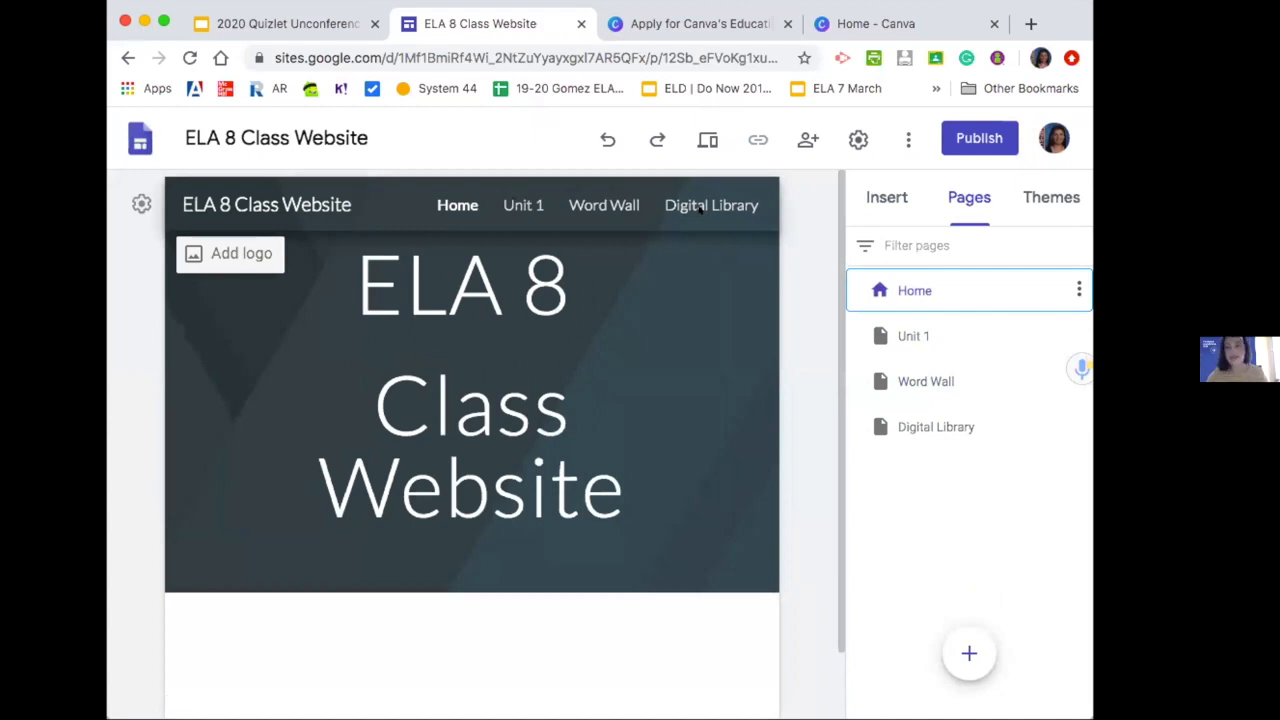
click(519, 198)
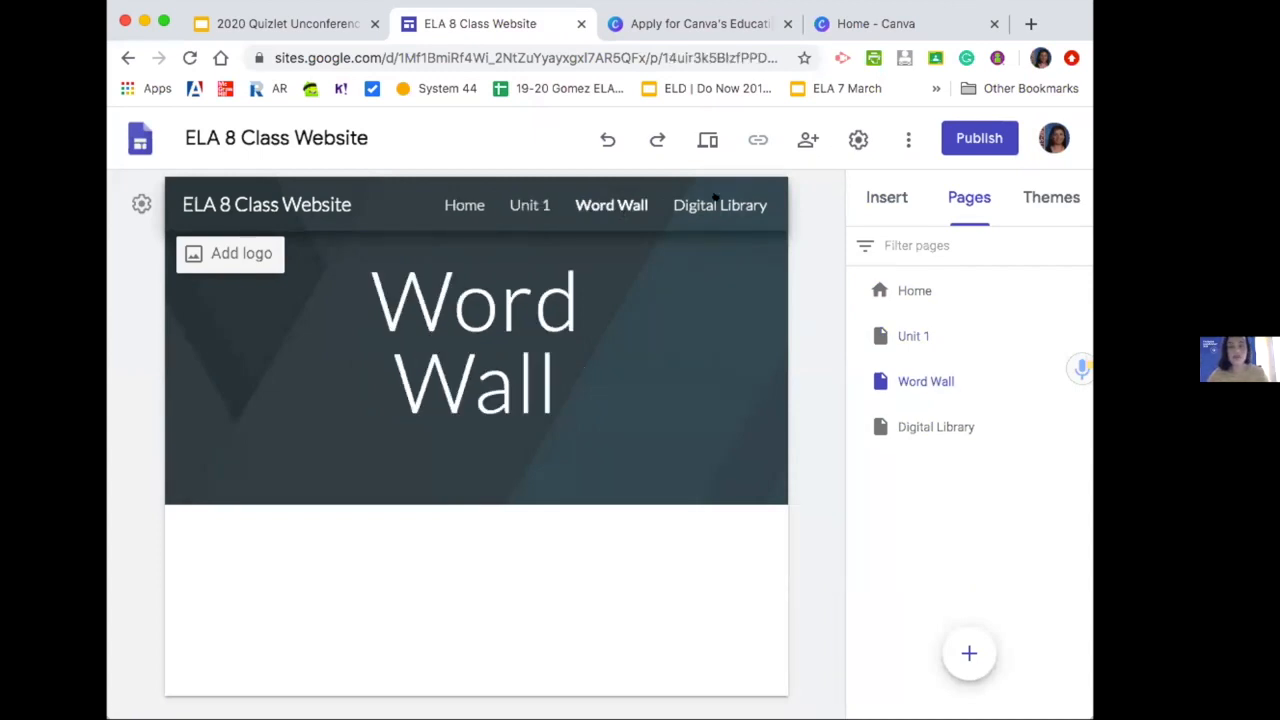
click(714, 197)
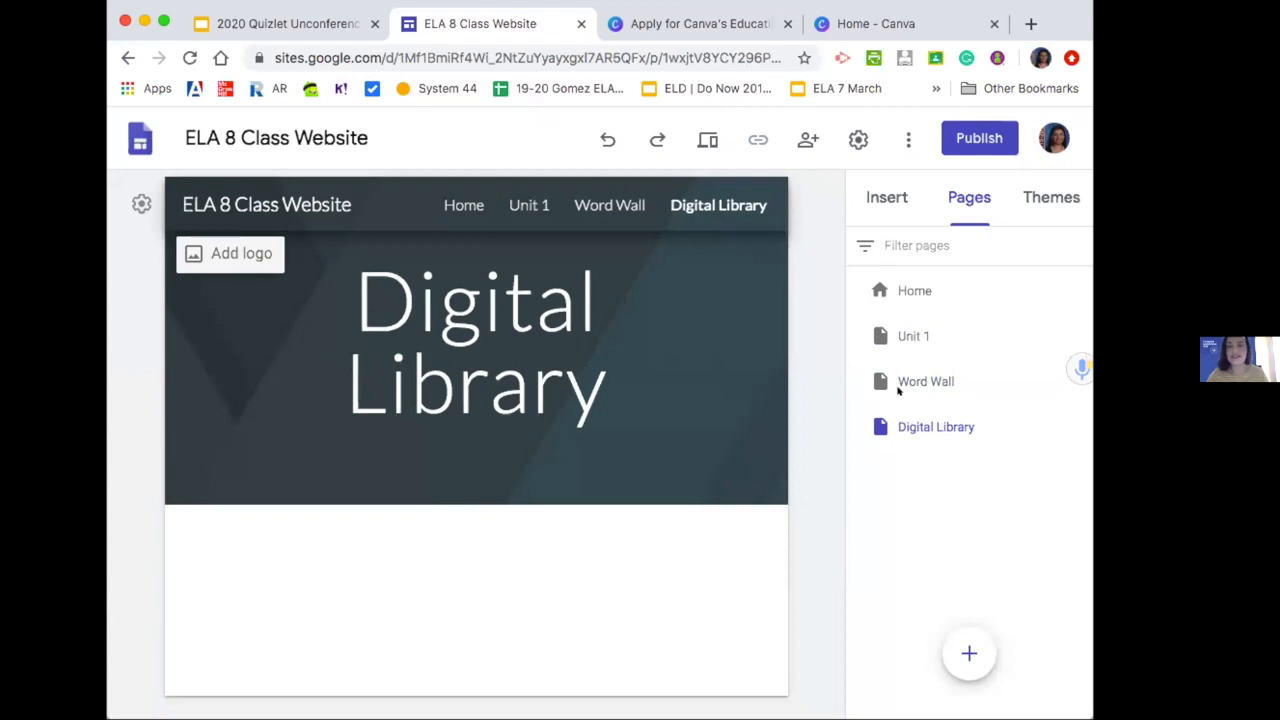
Add a new page named "Unit 2" and move it directly below Unit 1 in the page order
mouse_move(966, 645)
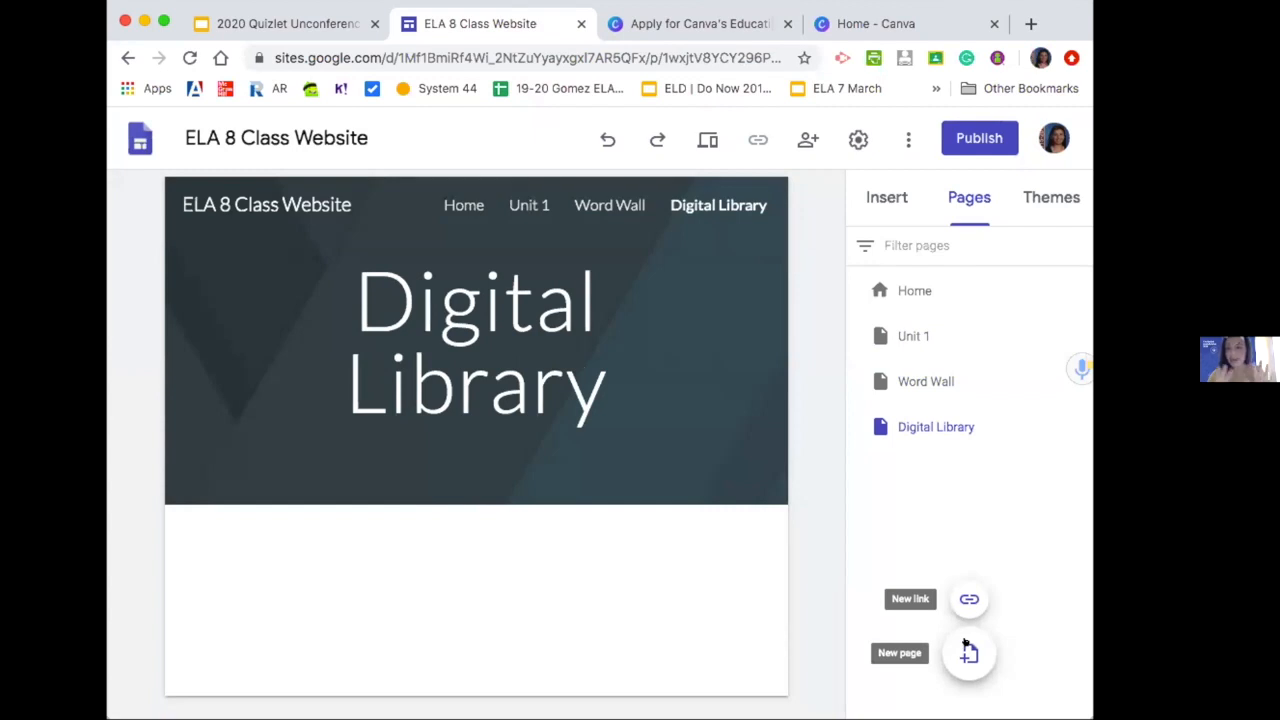
click(970, 652)
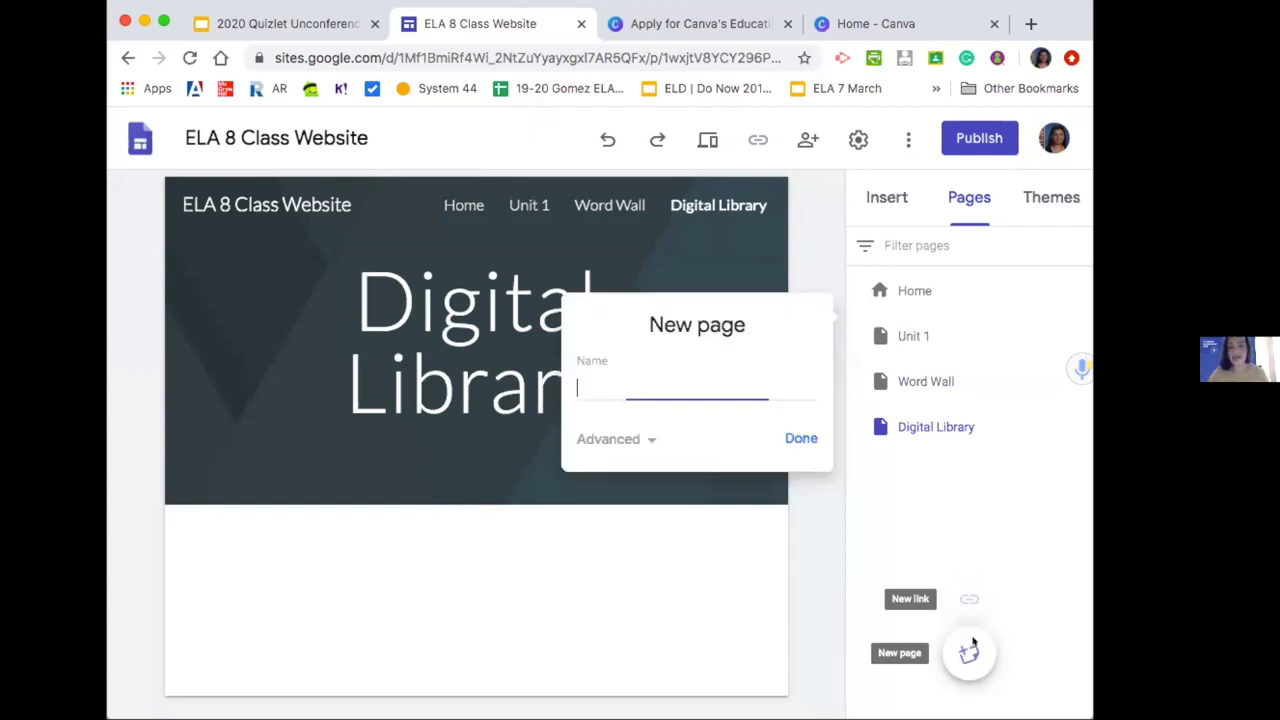
text(Unit 2)
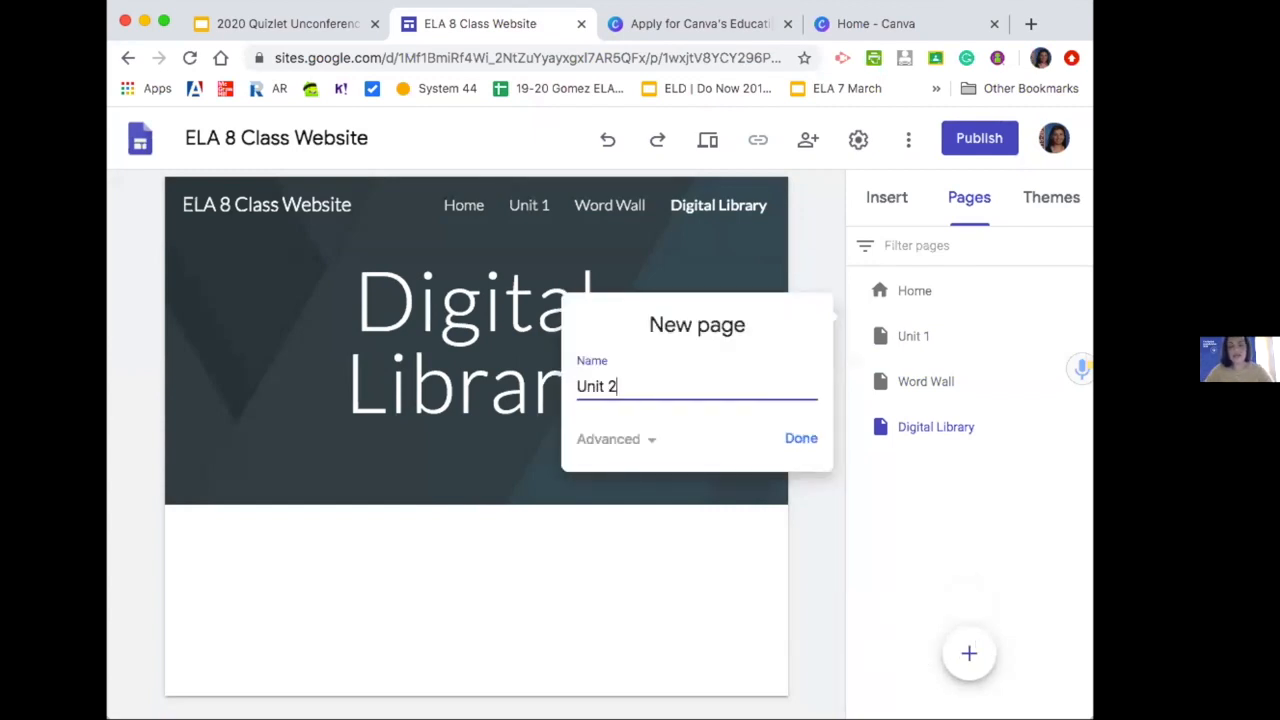
key(Return)
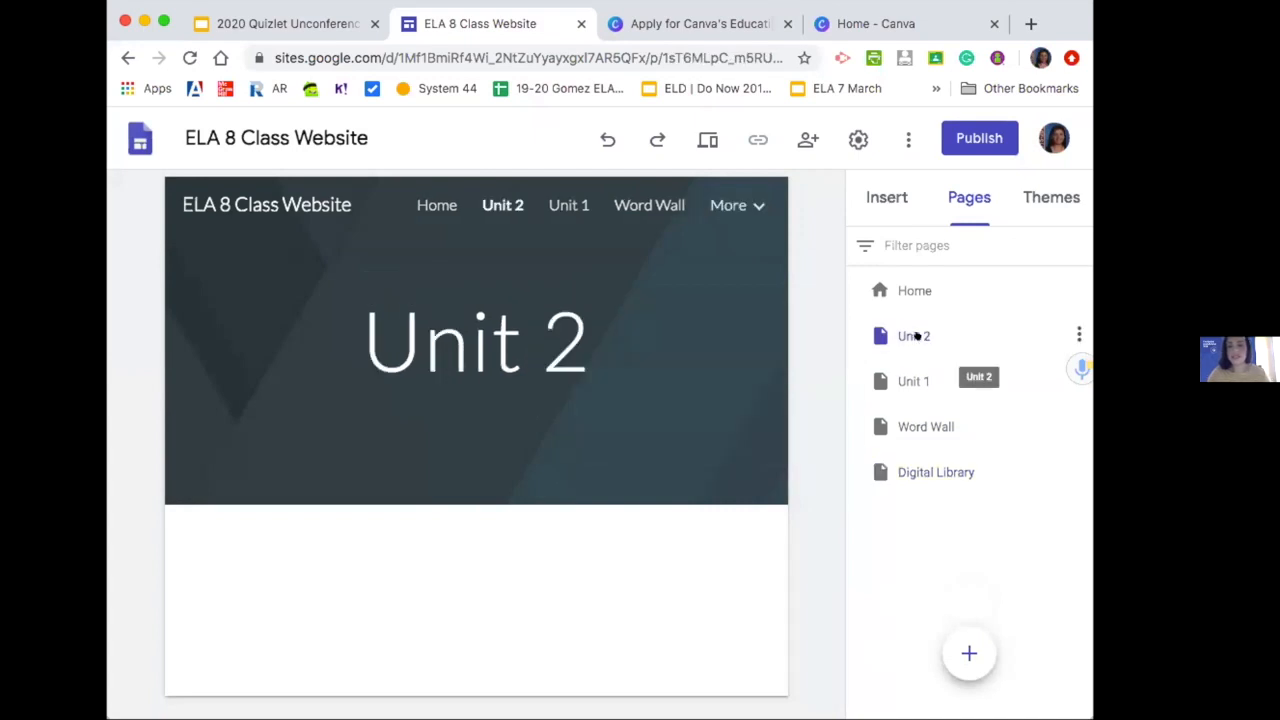
drag(916, 336, 908, 395)
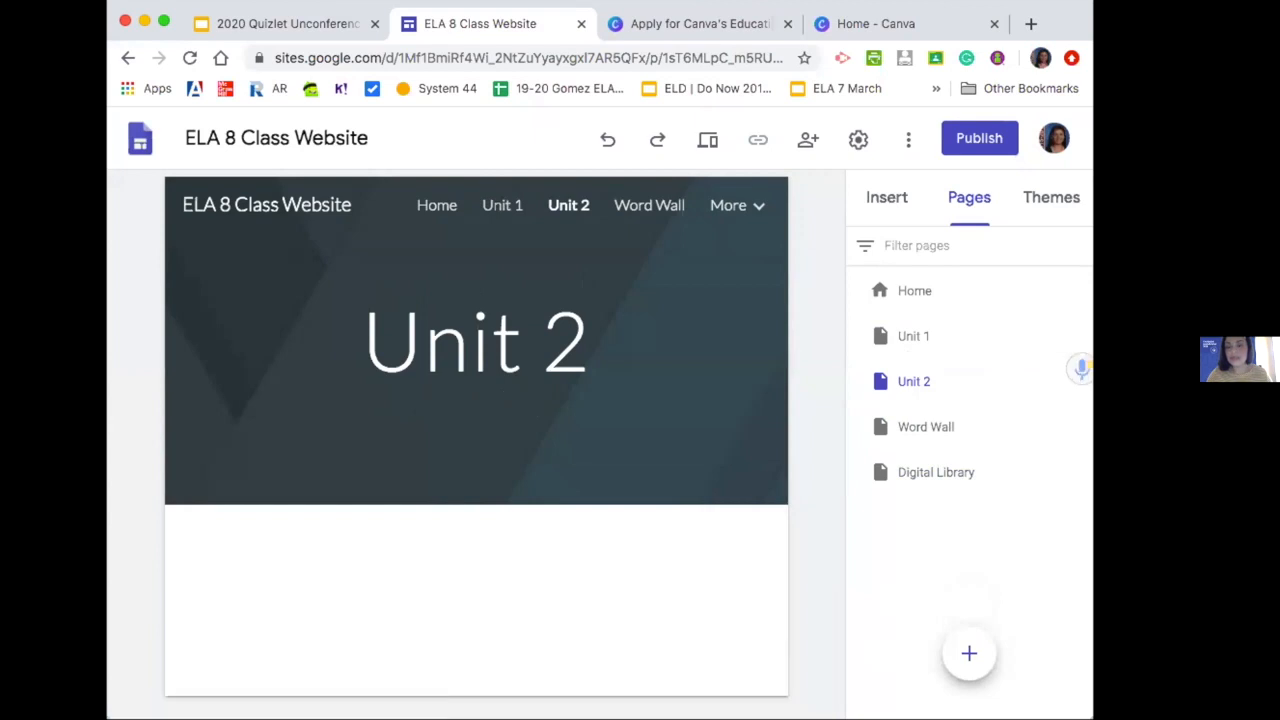
Nest the Unit 2 page under Unit 1 as a subpage and return it to the top level
drag(1092, 378, 1129, 378)
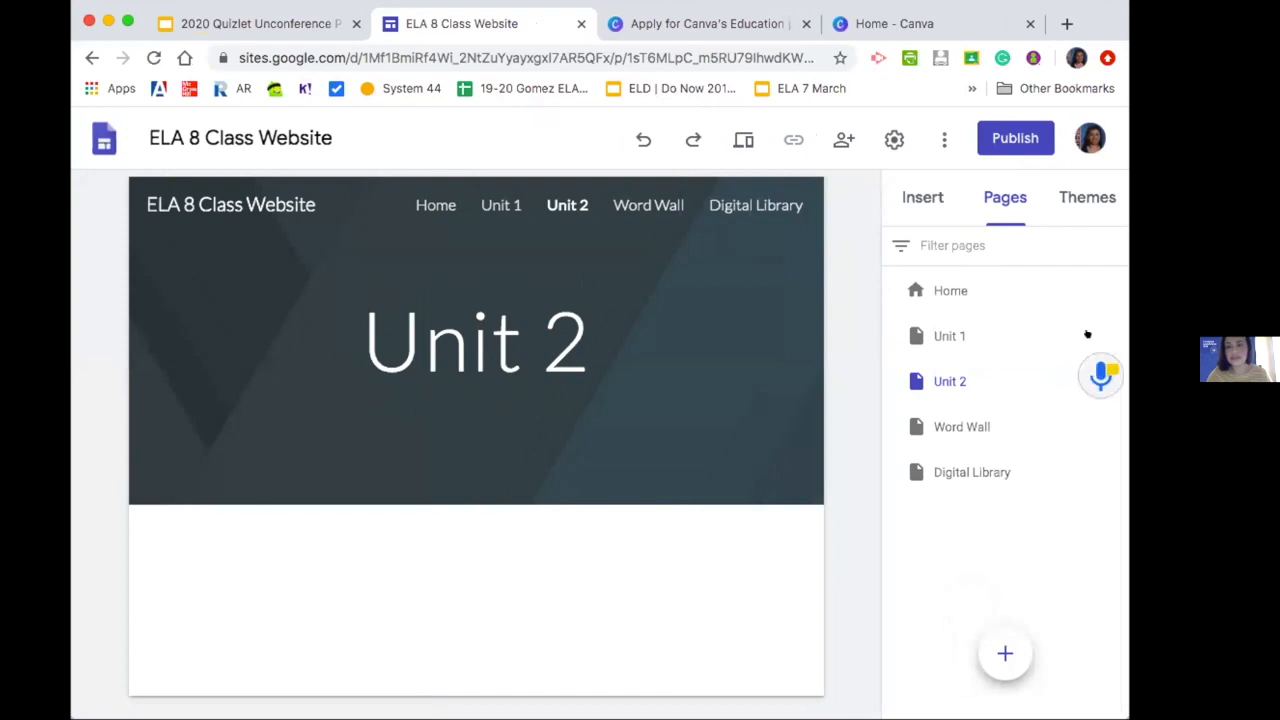
drag(1024, 336, 1023, 337)
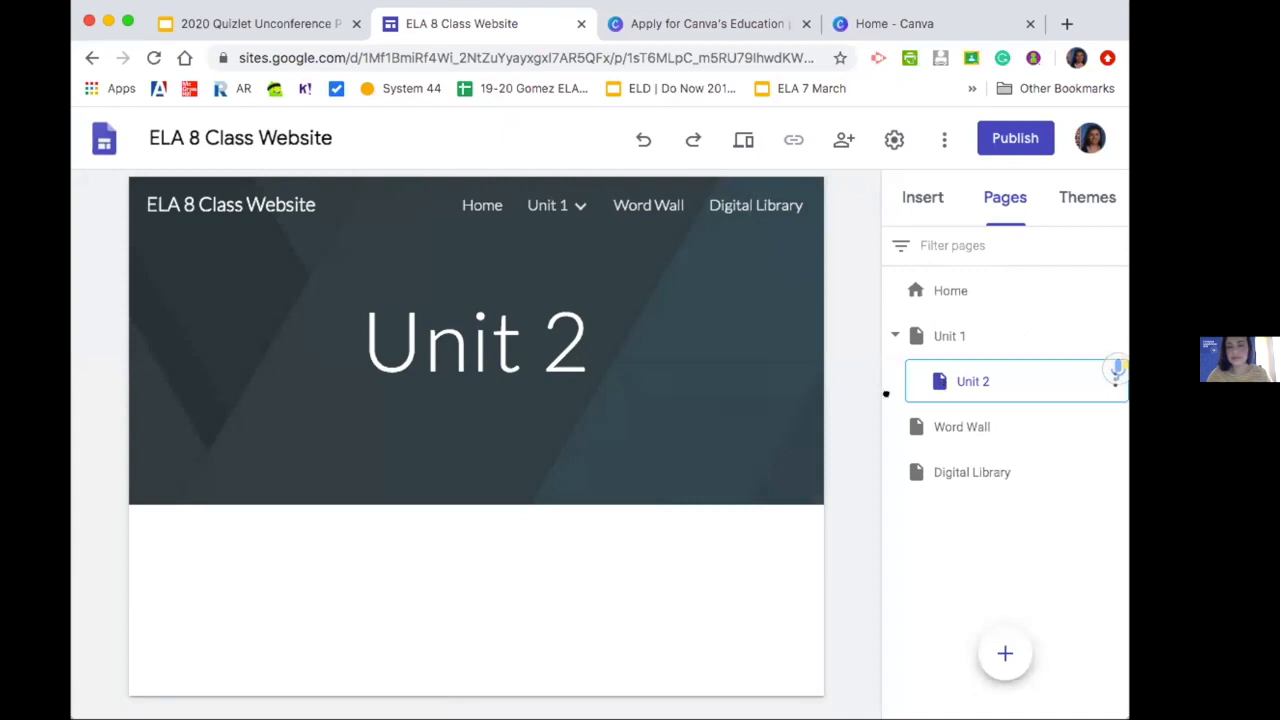
drag(886, 393, 887, 396)
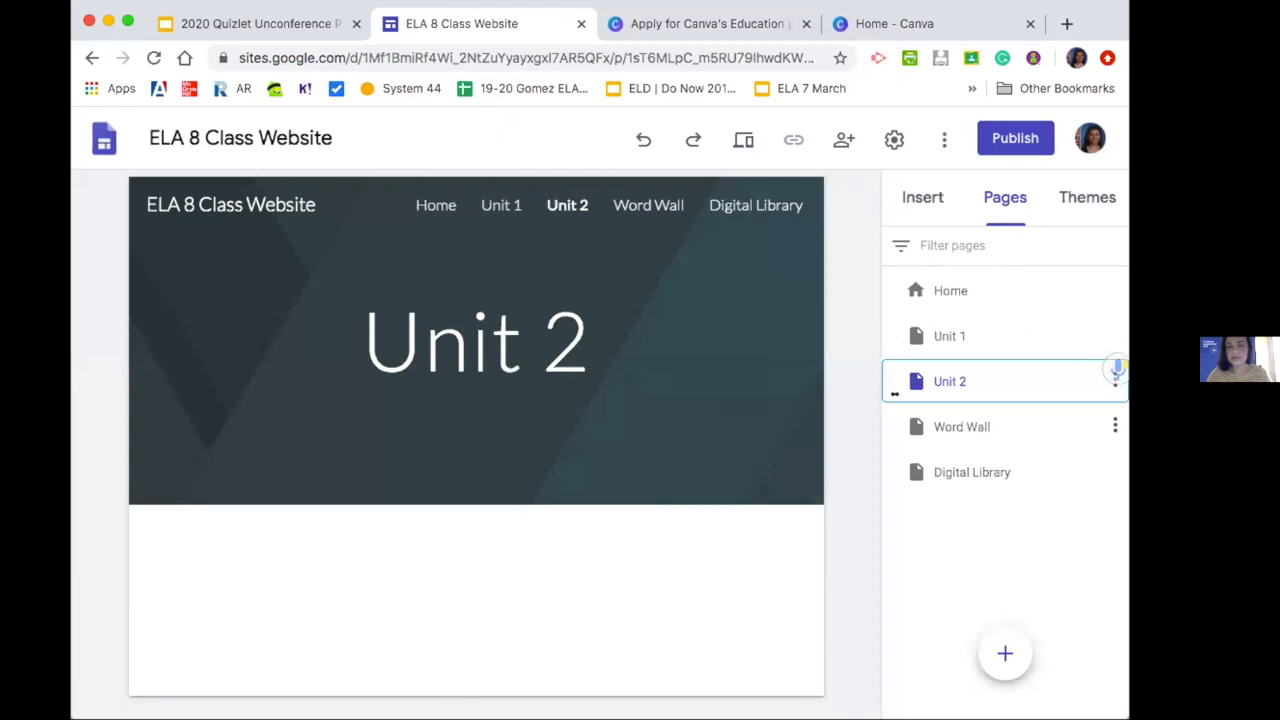
Hide the Unit 2 page from the site navigation, and show it in the navigation again
click(1112, 381)
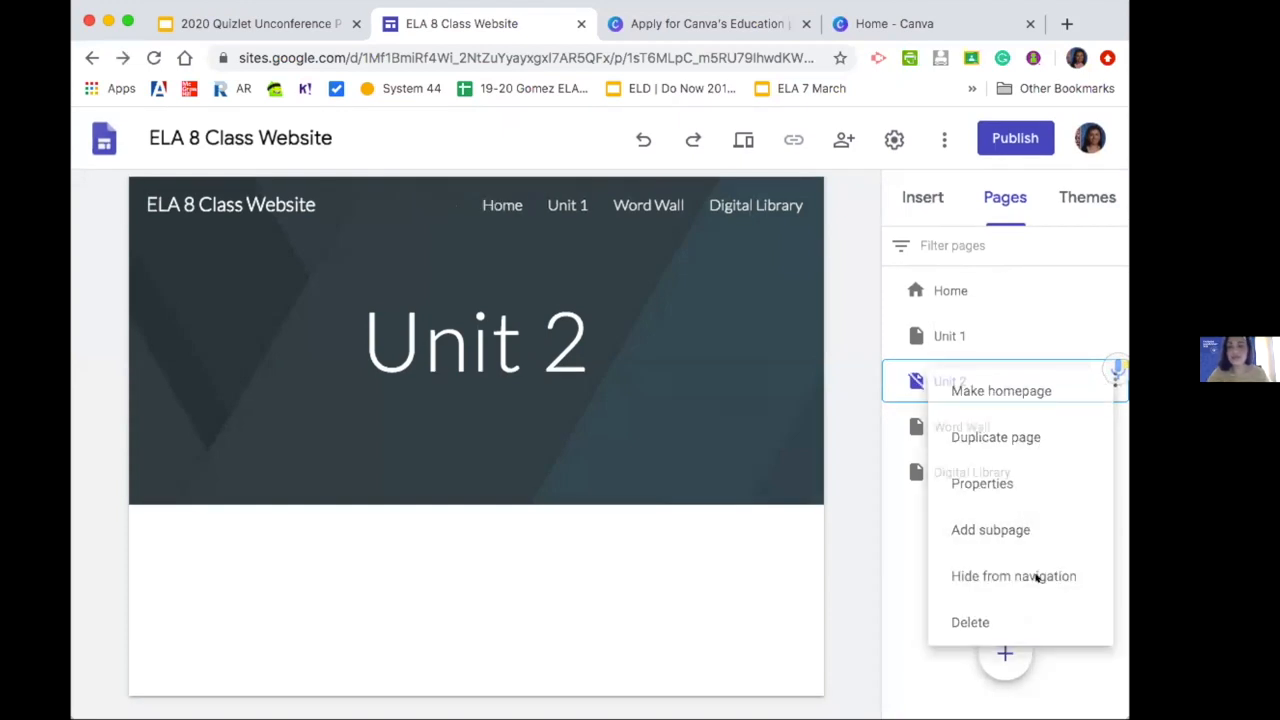
click(1036, 577)
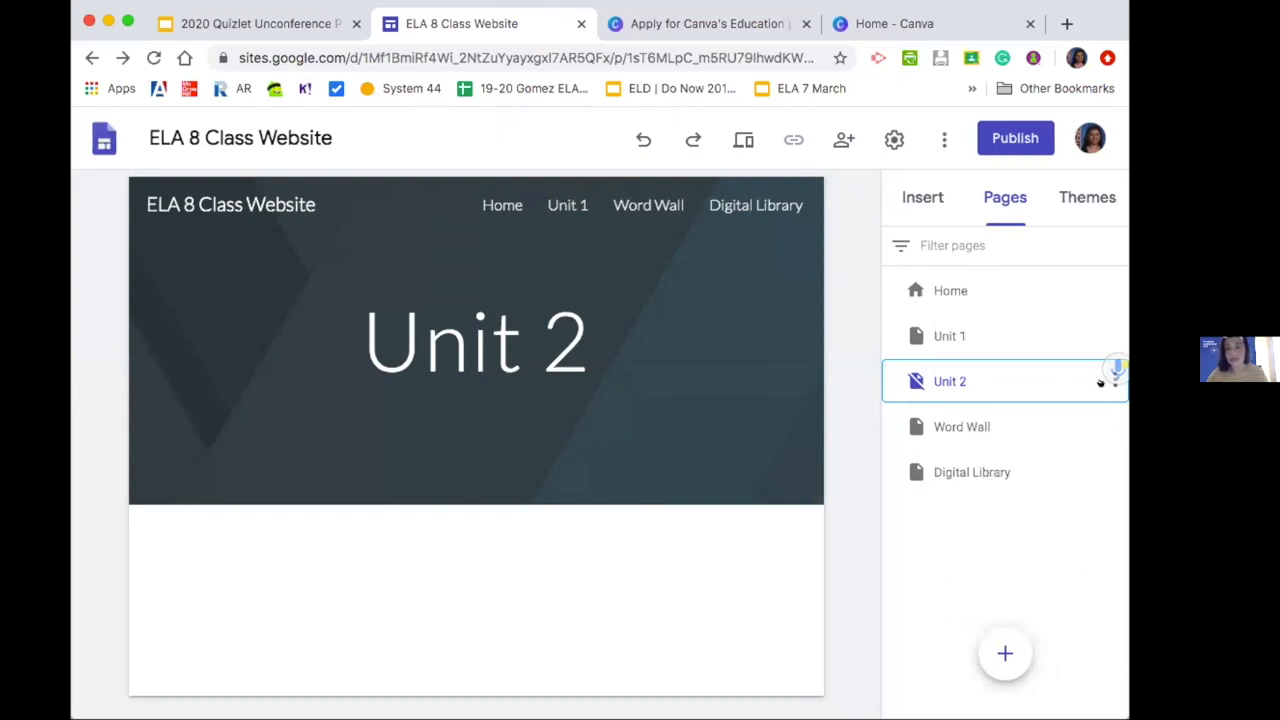
click(1112, 381)
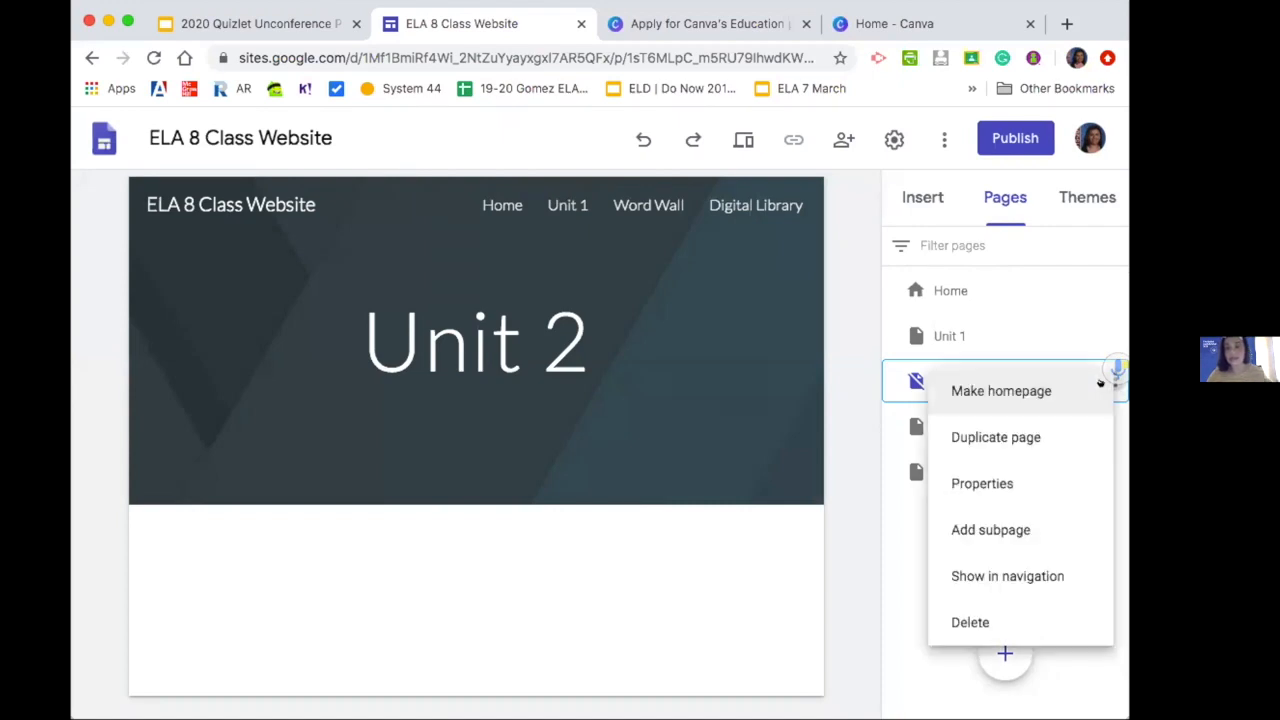
click(1036, 567)
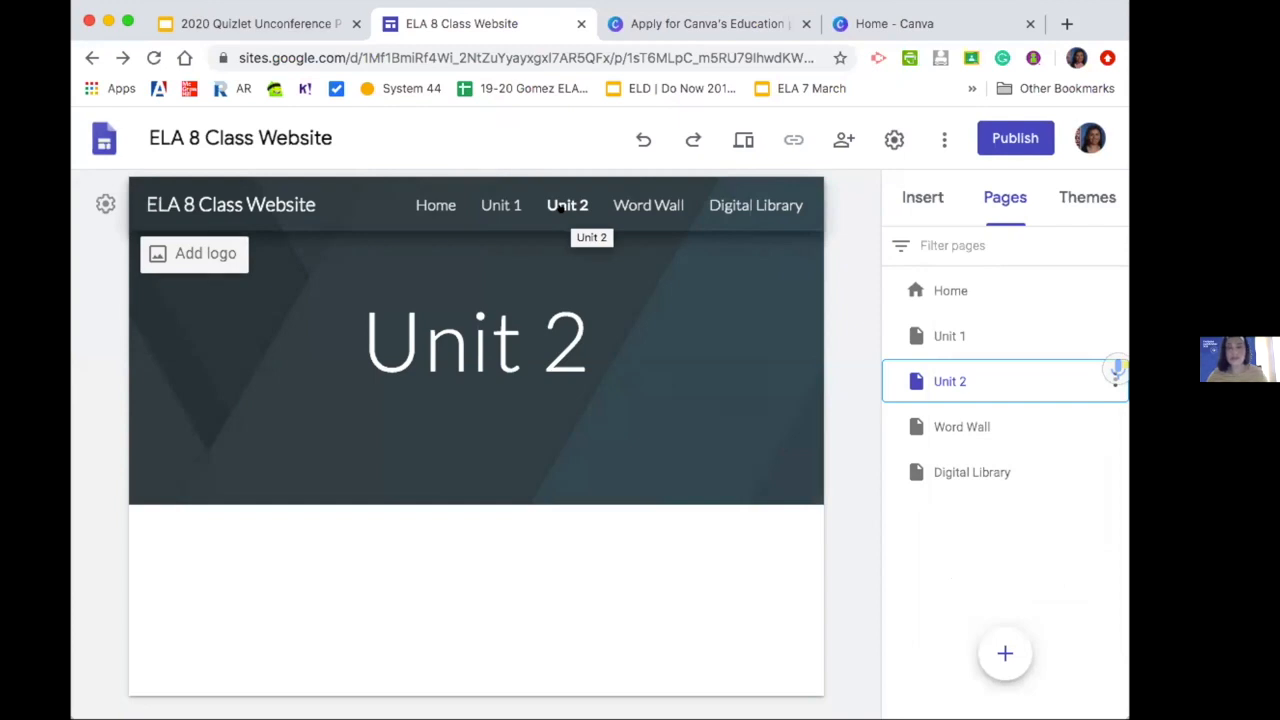
click(930, 200)
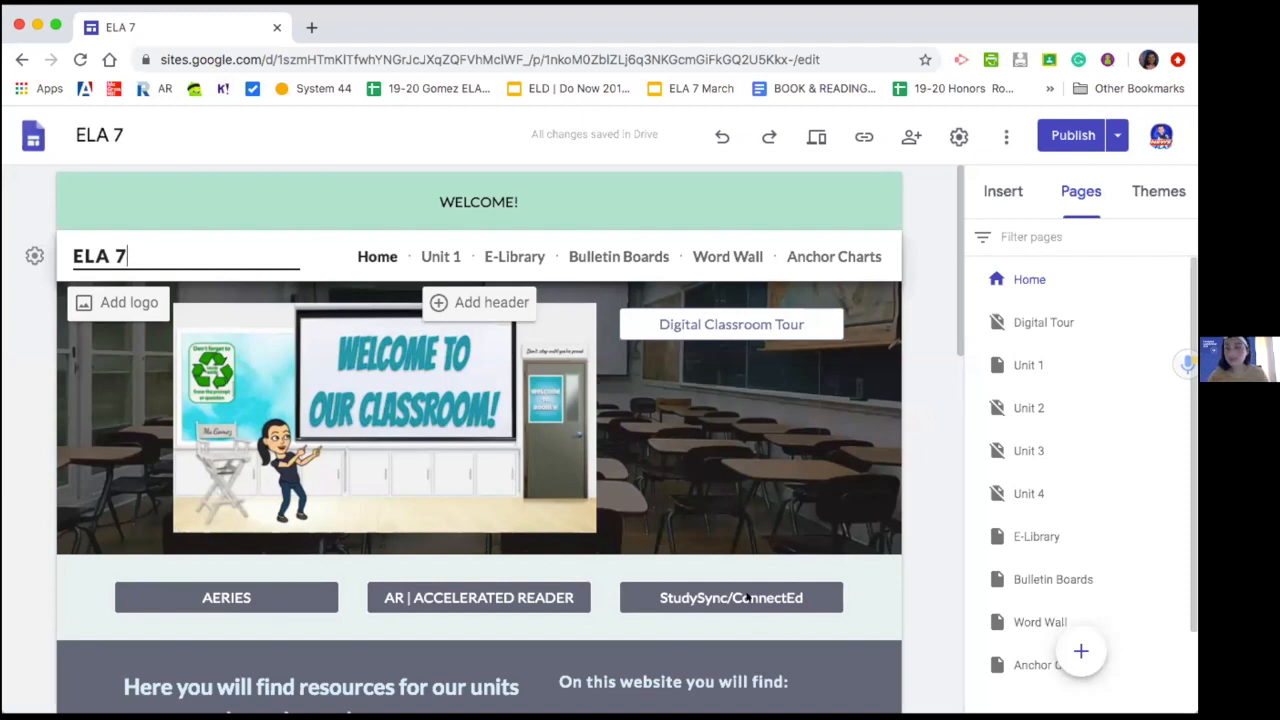
Look over the ELA 7 example site's Home page, from the welcome banner down to the log-in information
scroll(746, 597, down, 5)
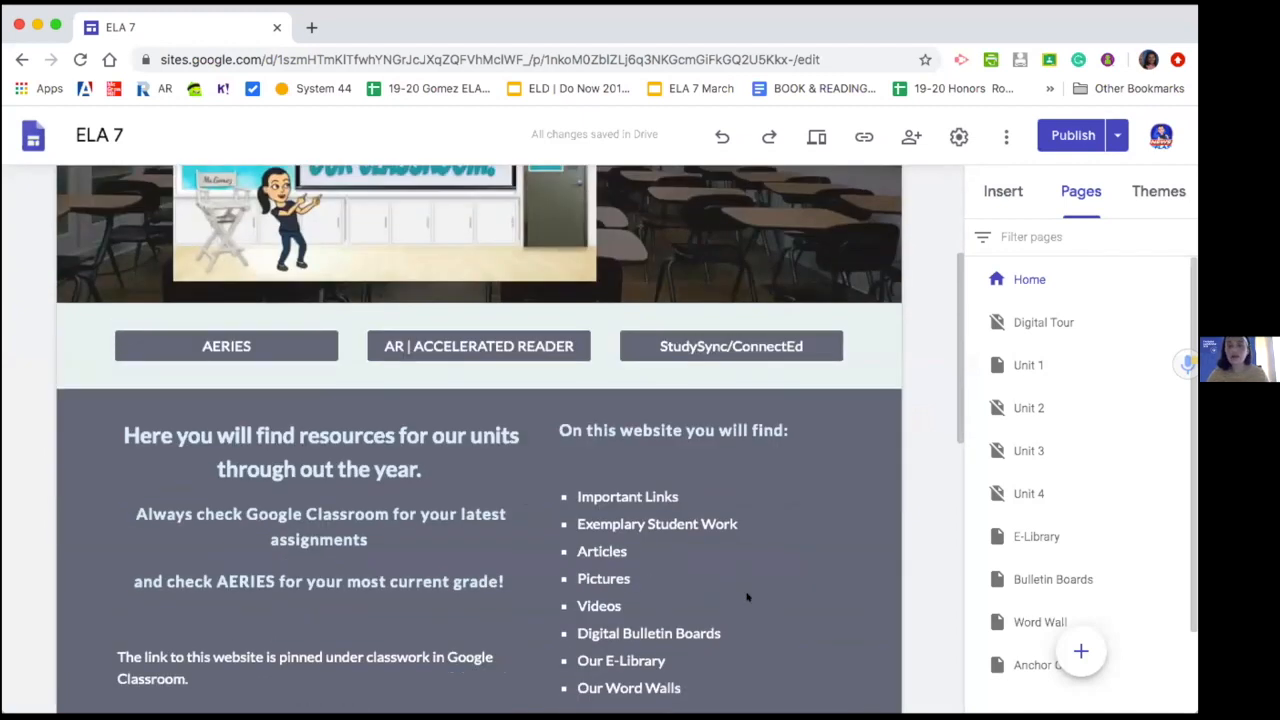
scroll(746, 597, down, 2)
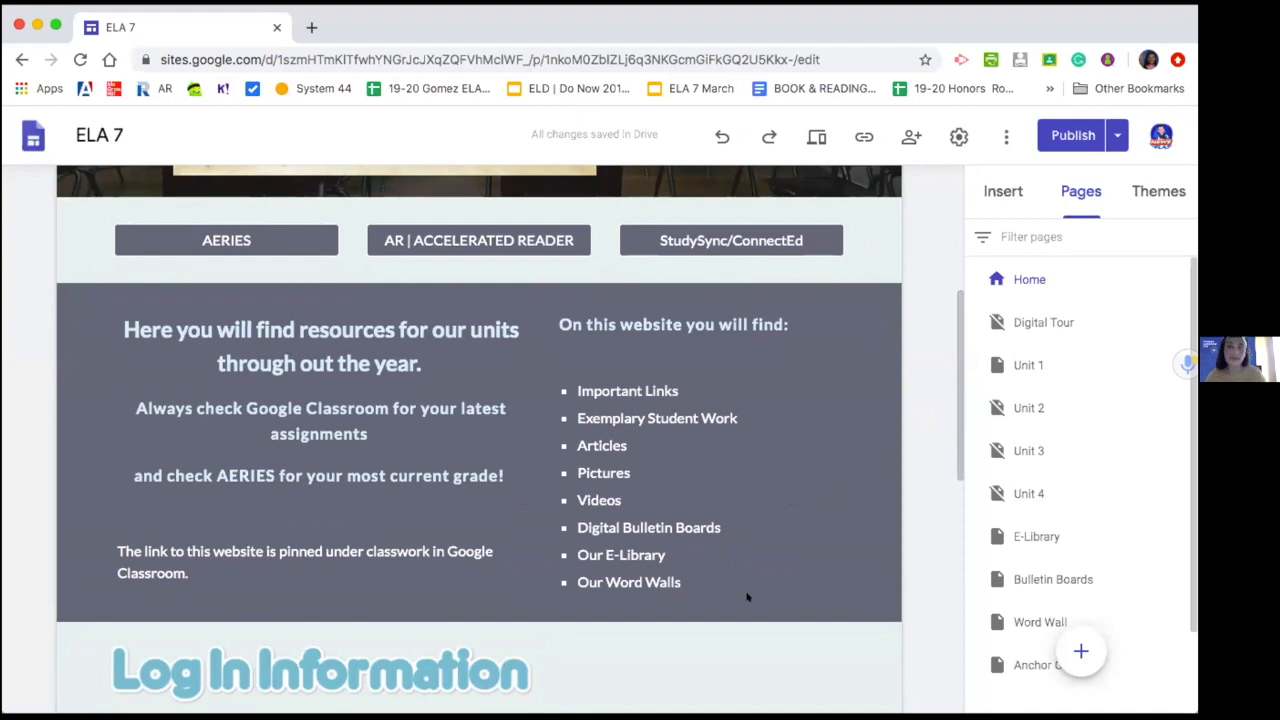
scroll(746, 597, down, 2)
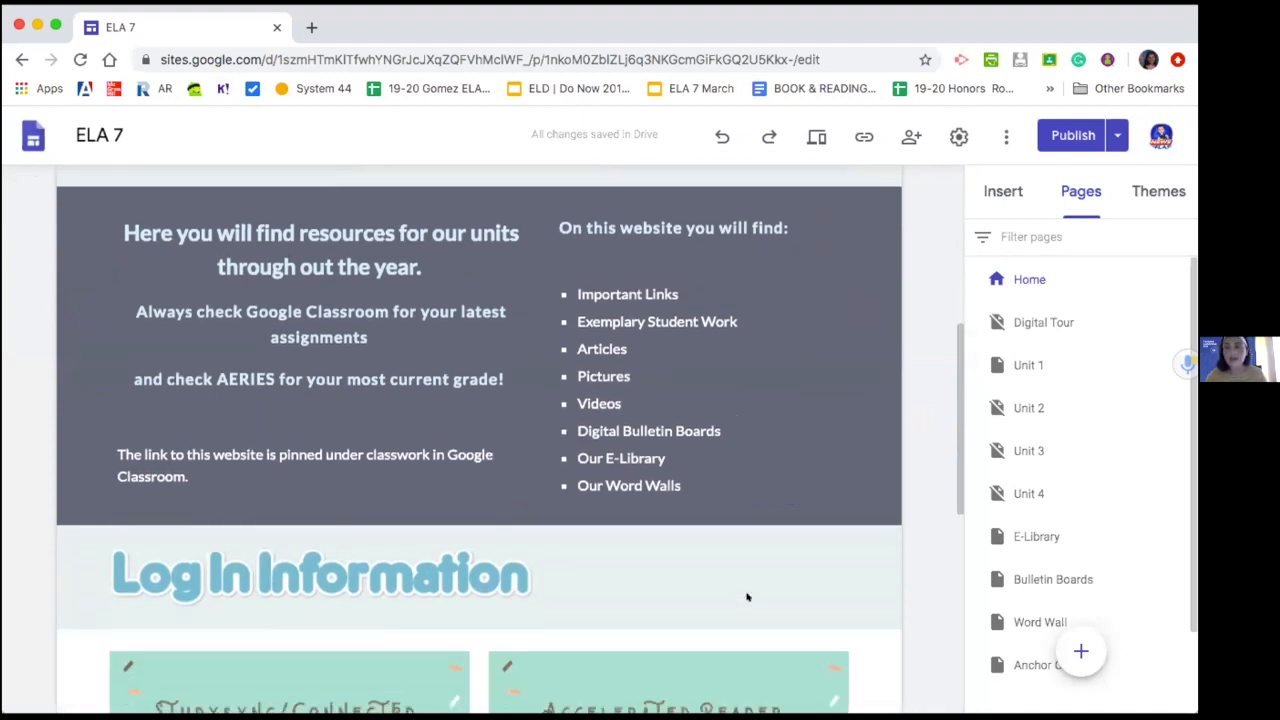
scroll(746, 597, down, 5)
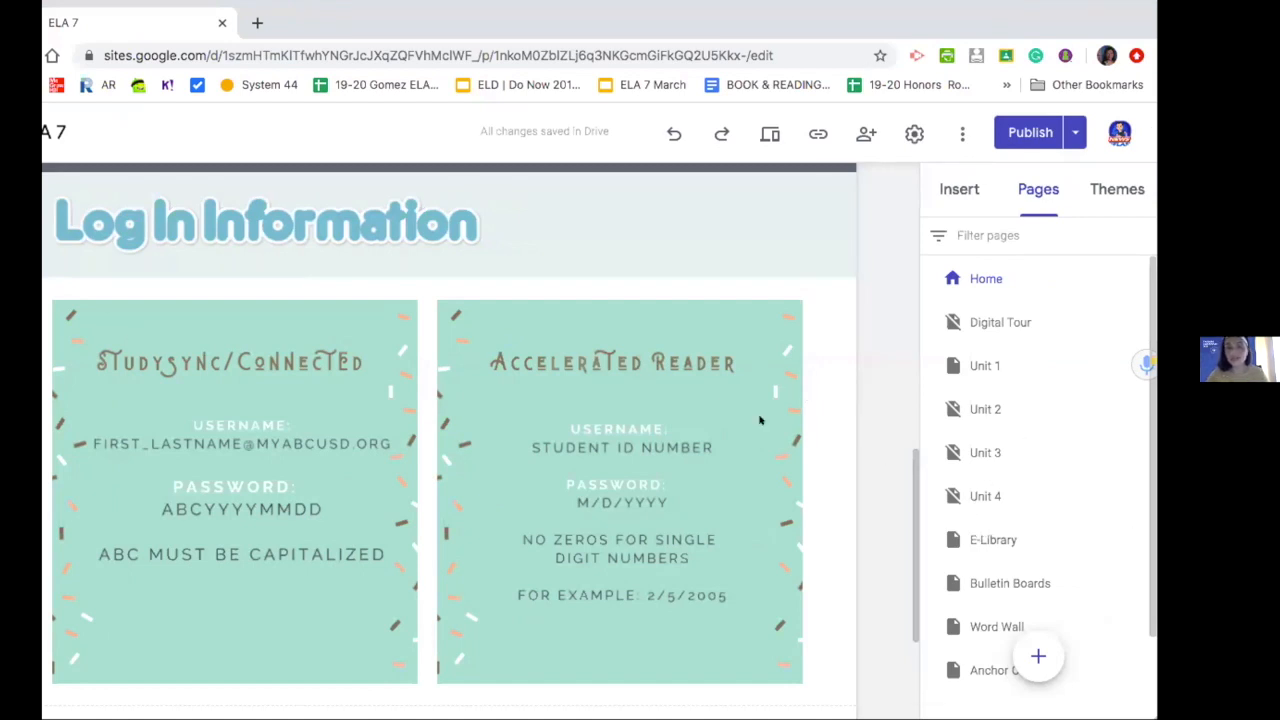
scroll(760, 421, up, 10)
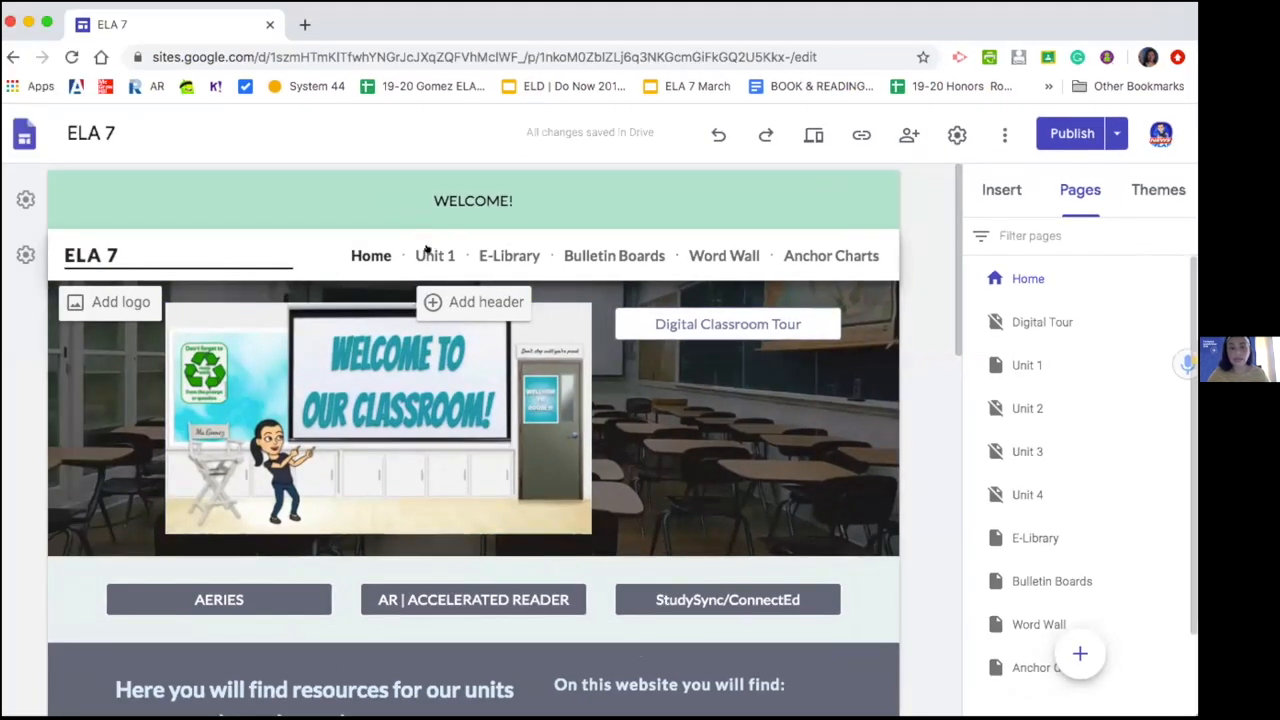
Examine the Unit 1 page and the E-Library page with its embedded bookshelf slides in the ELA 7 site
click(431, 254)
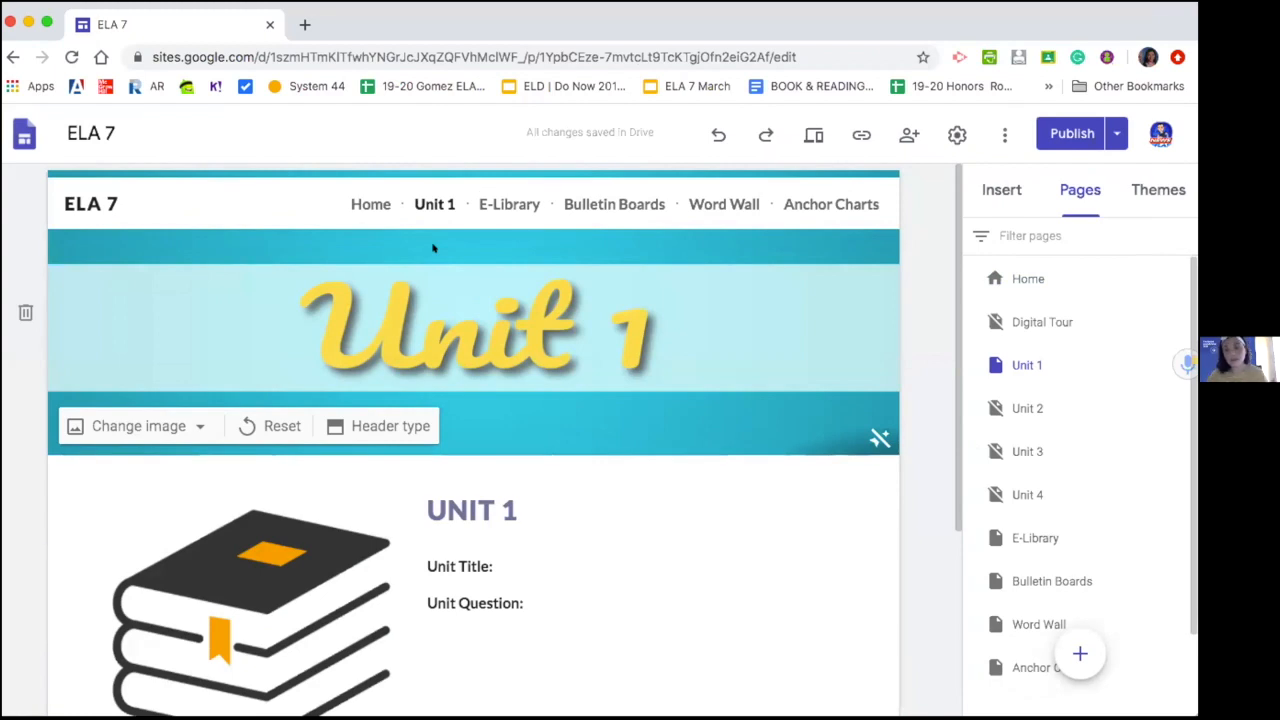
scroll(434, 248, down, 3)
scroll(434, 248, up, 3)
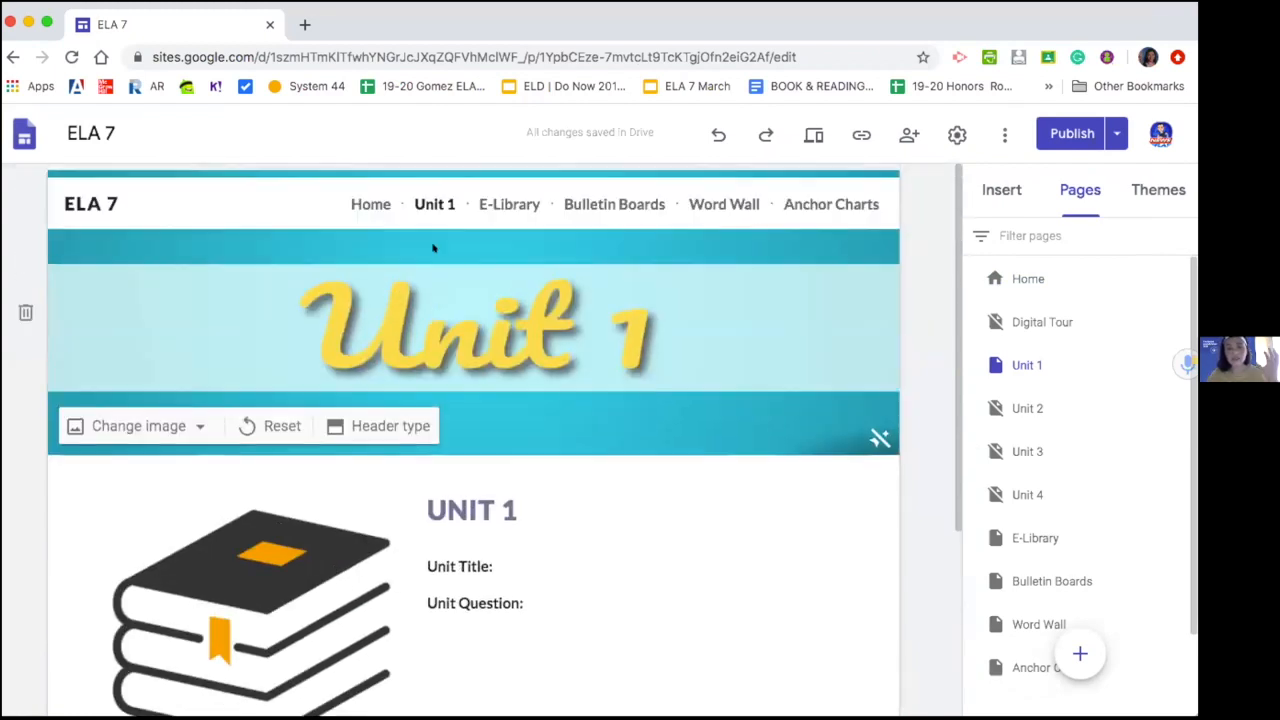
click(509, 191)
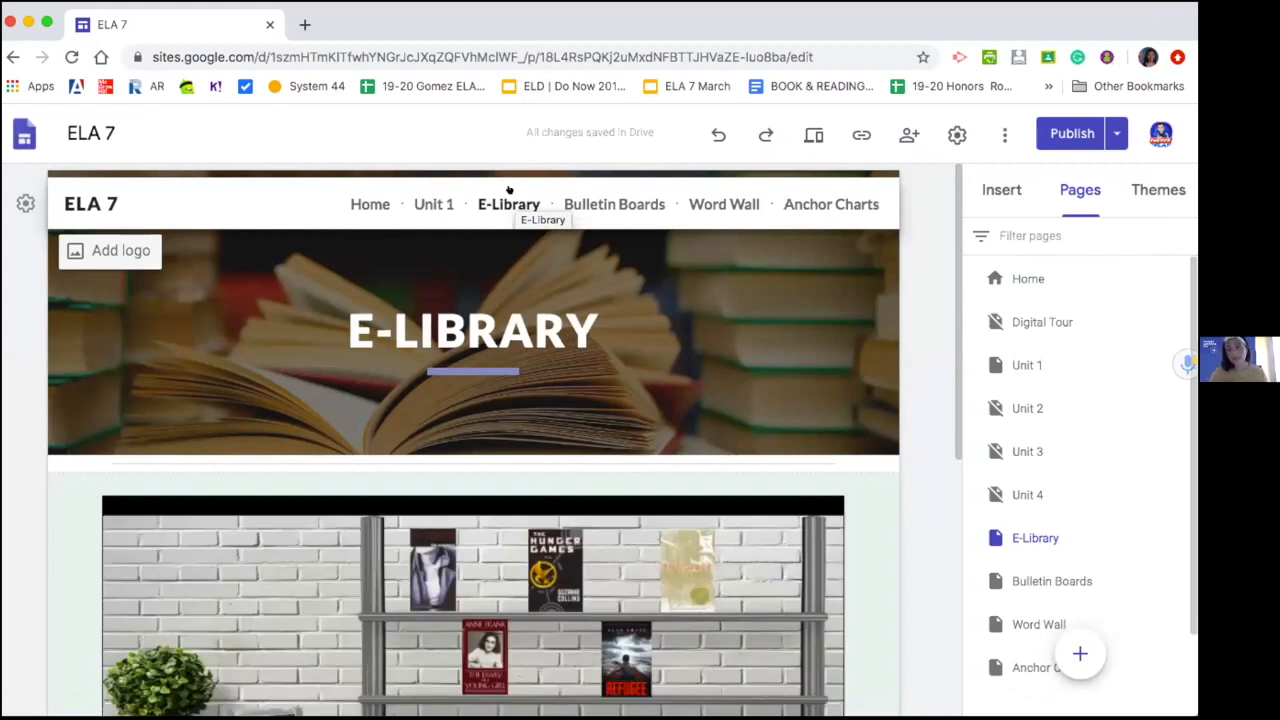
scroll(592, 240, down, 1)
scroll(592, 240, down, 5)
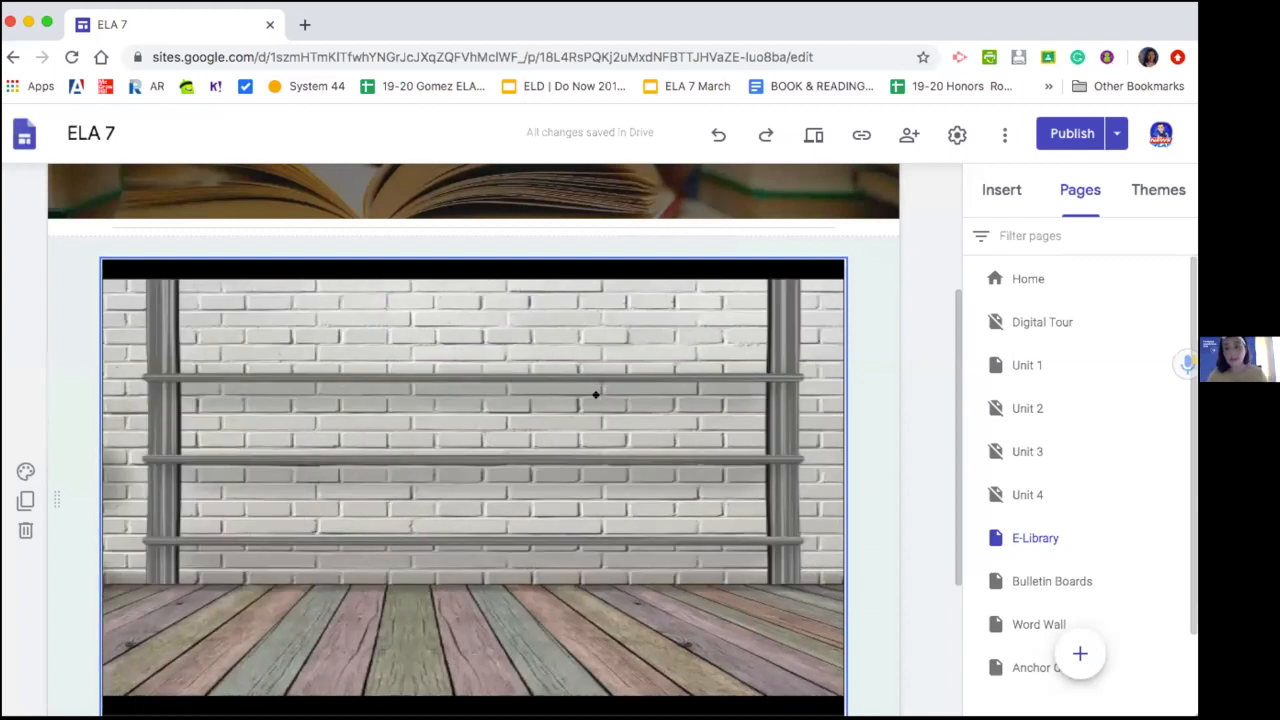
scroll(595, 394, up, 2)
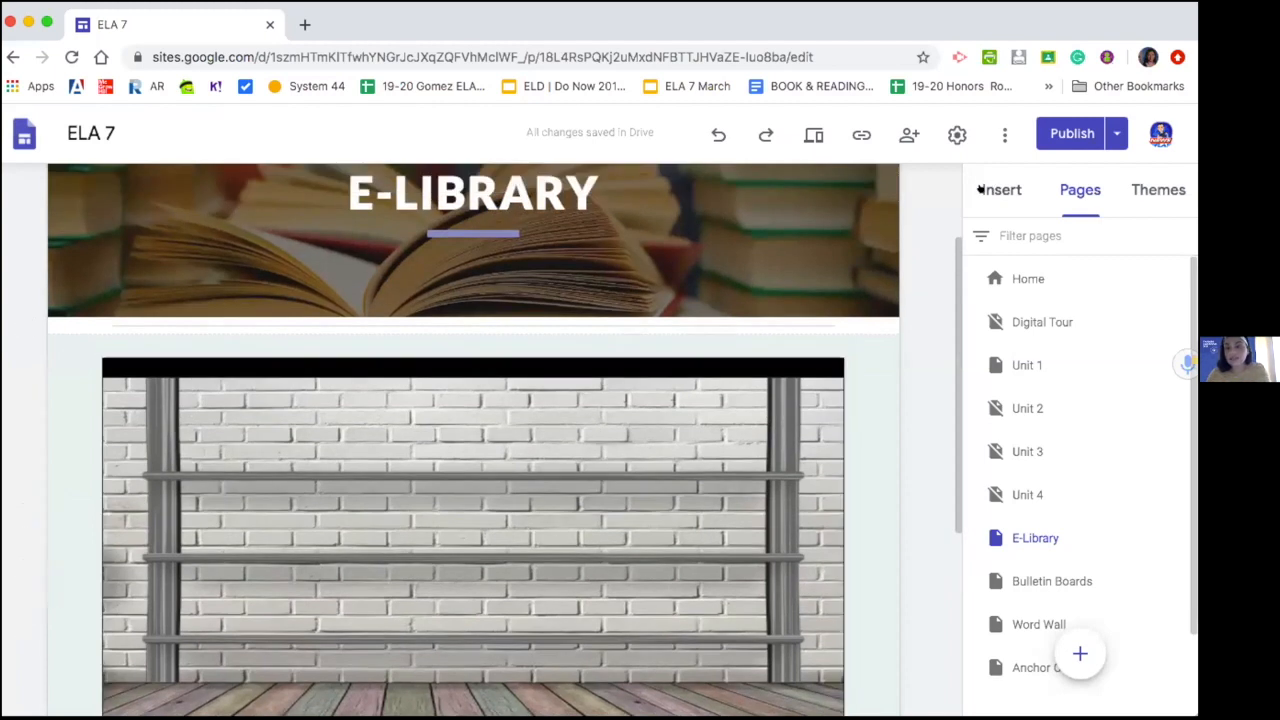
Search Google Drive for "library" to find a presentation to insert on the E-Library page
click(980, 189)
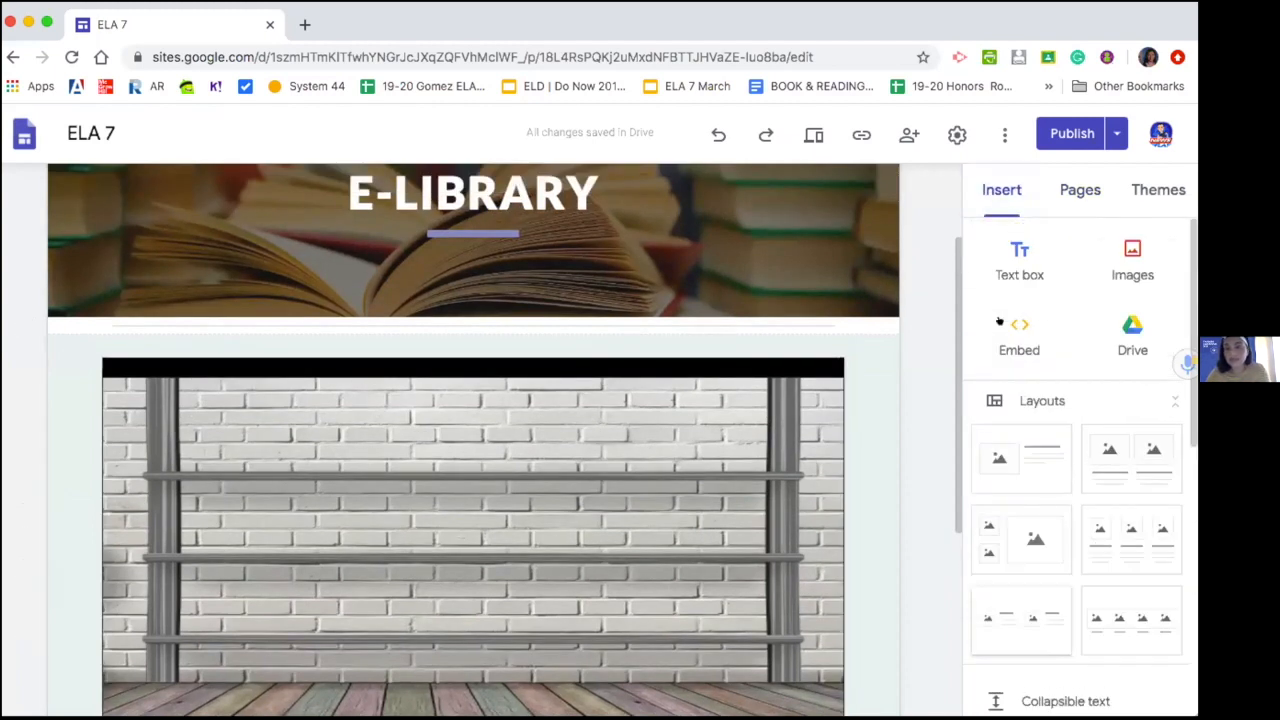
click(1132, 332)
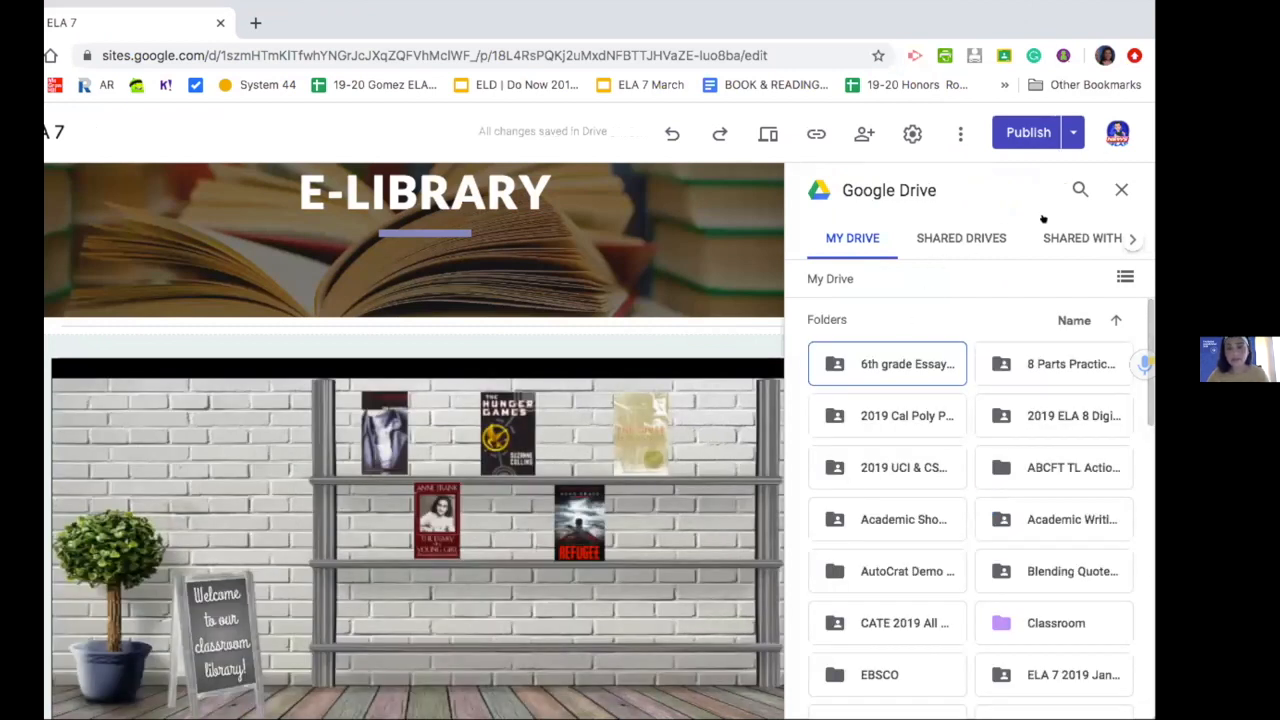
click(1079, 189)
text(library)
key(Return)
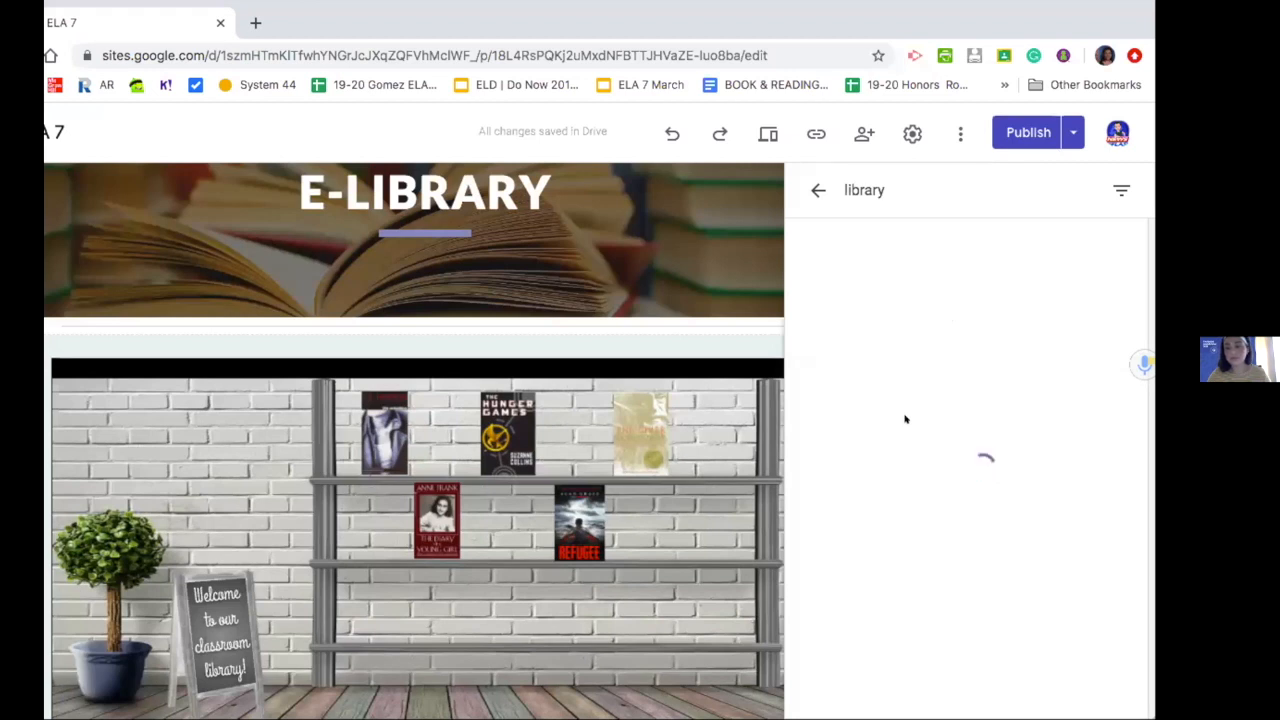
scroll(918, 364, down, 2)
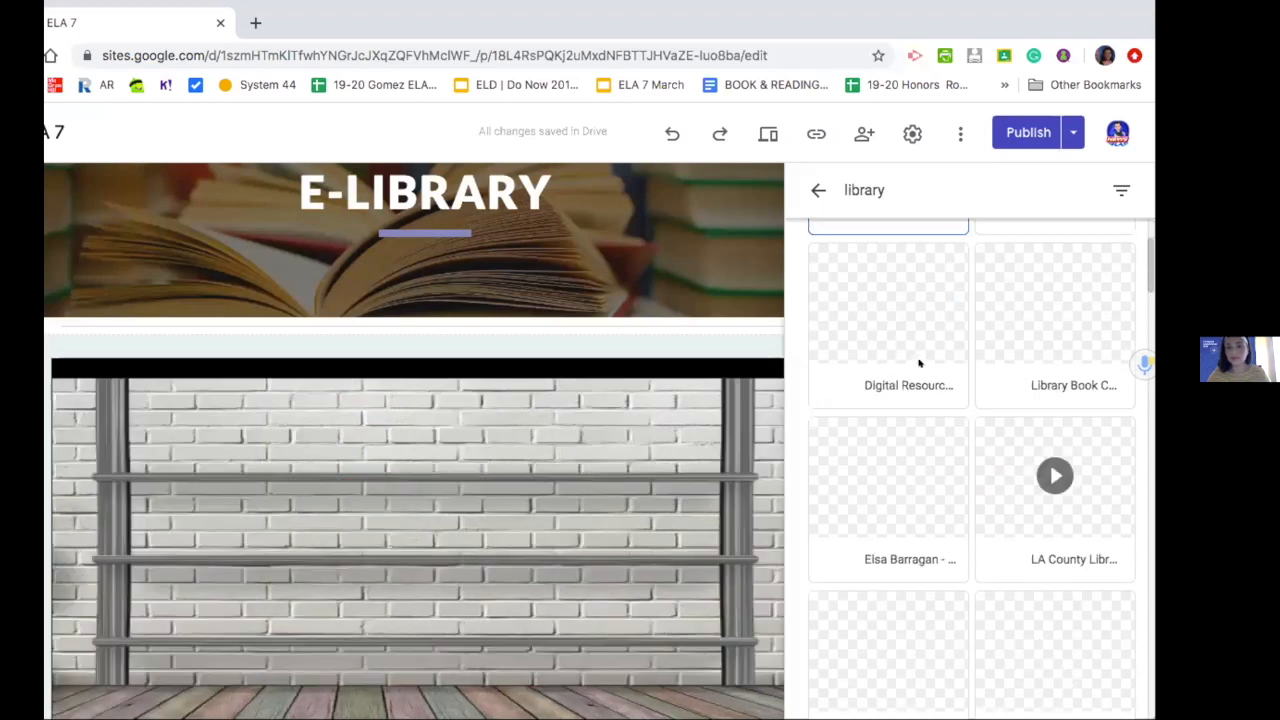
scroll(908, 362, up, 1)
scroll(908, 362, up, 1)
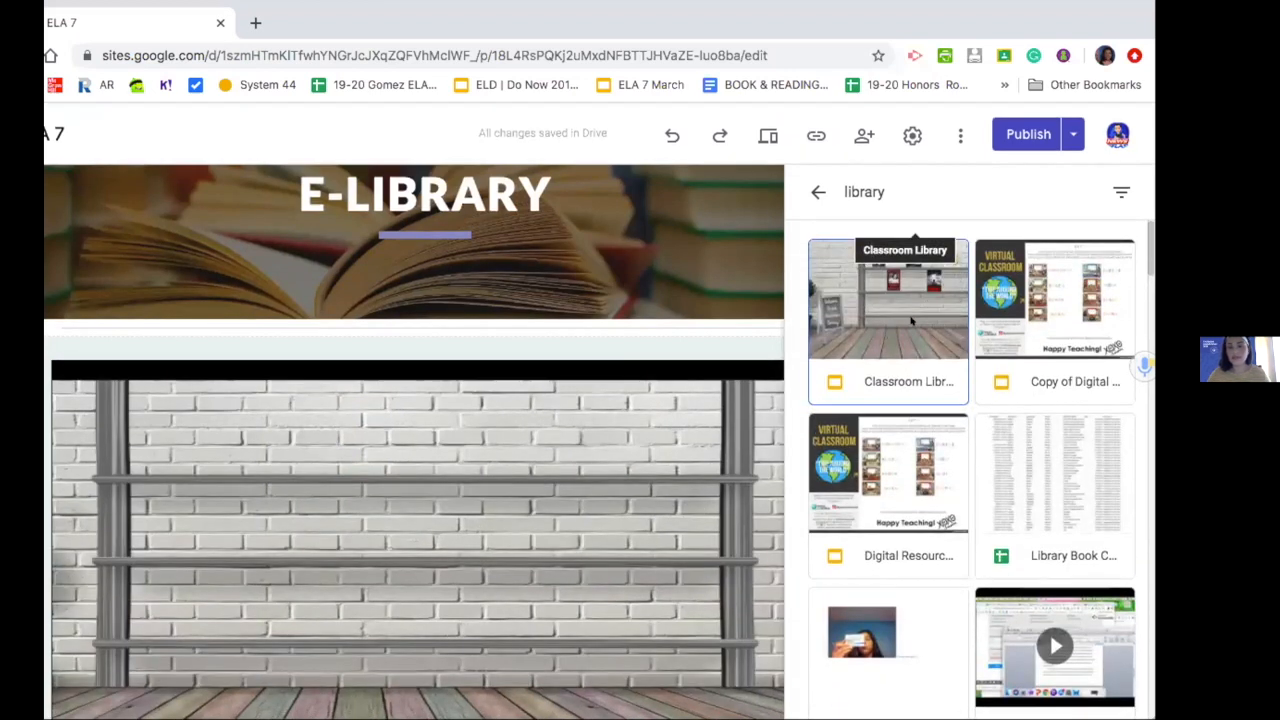
Delete the existing embedded bookshelf slides from the E-Library page
scroll(614, 508, down, 1)
click(614, 508)
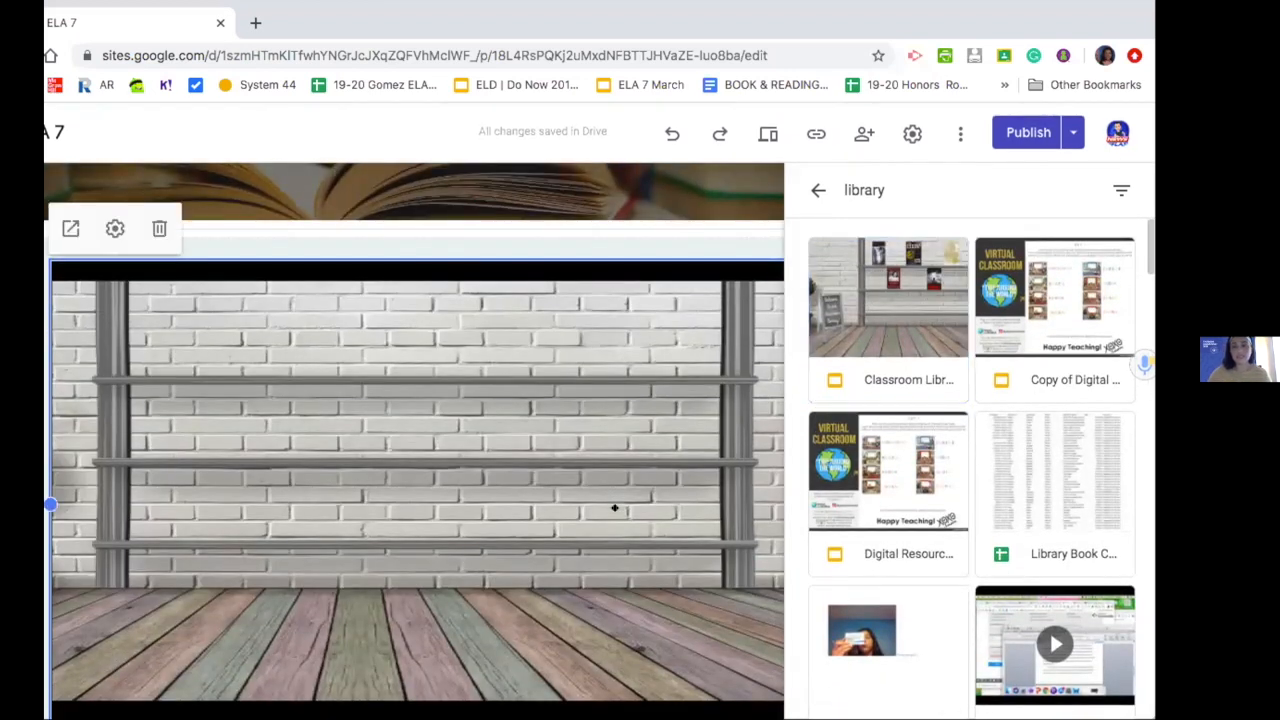
key(Delete)
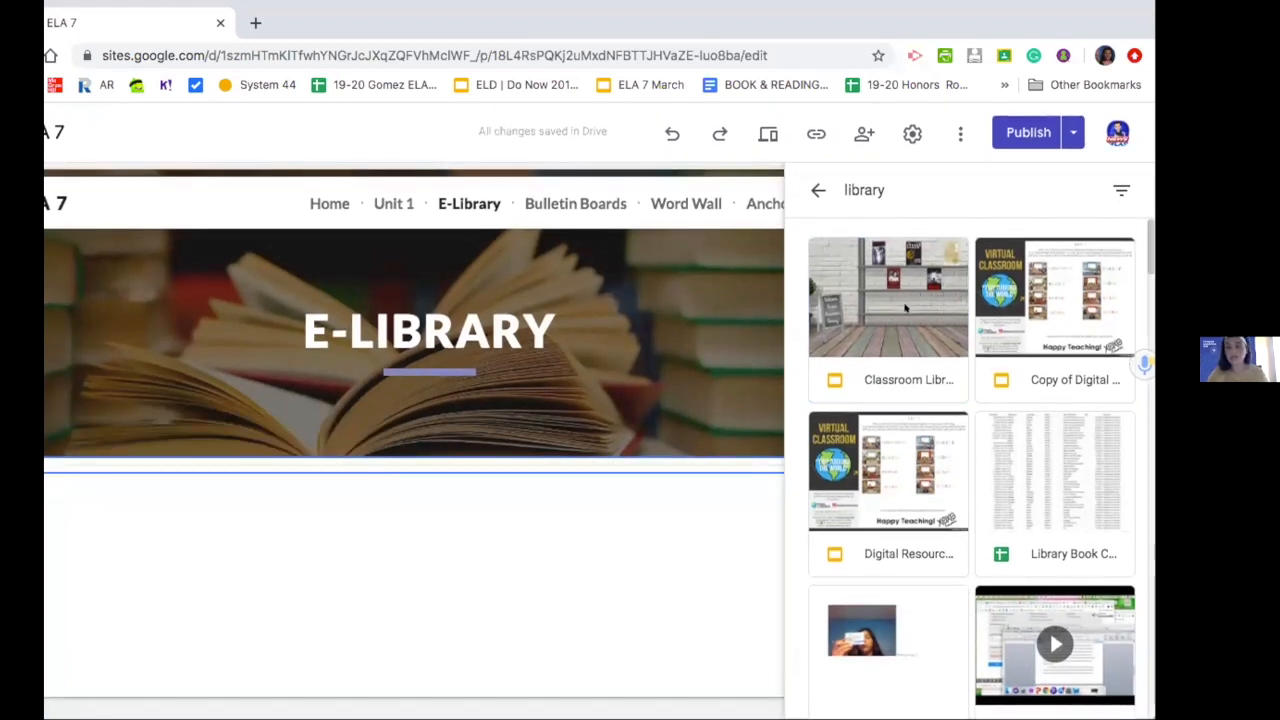
Insert the Classroom Library presentation from Google Drive below the E-Library header and enlarge it to nearly the full page width
click(908, 362)
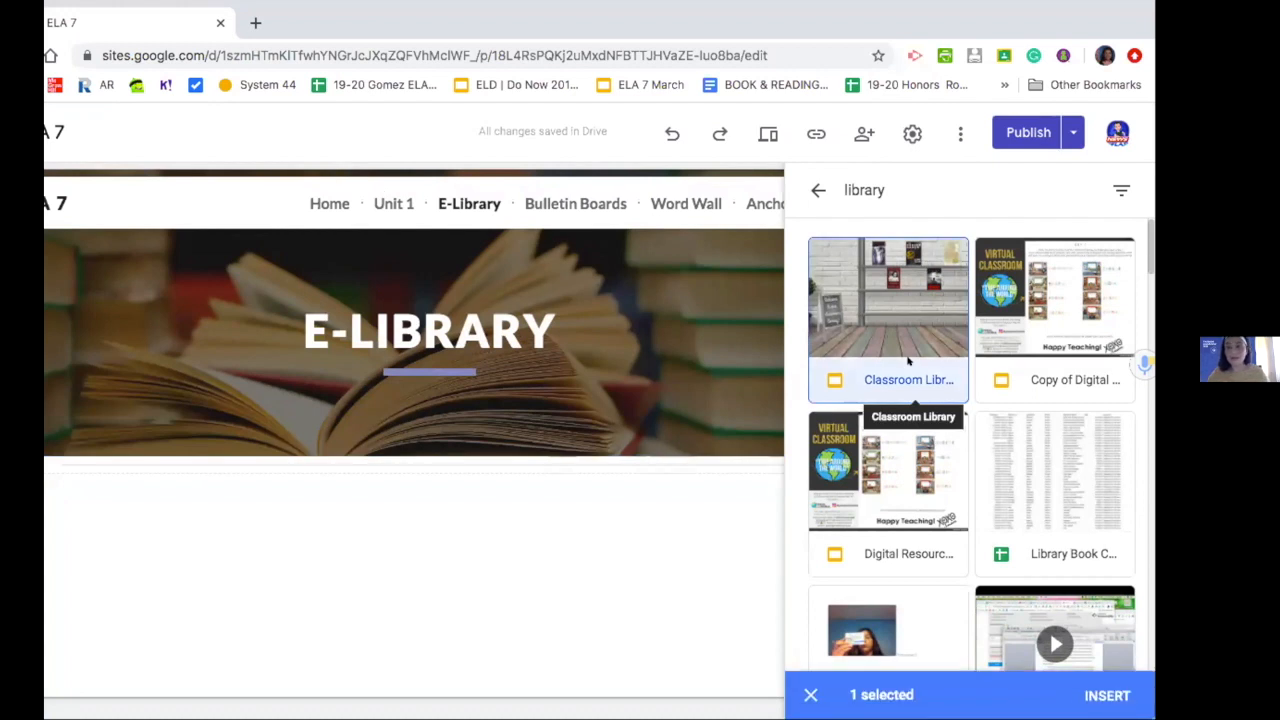
click(1094, 692)
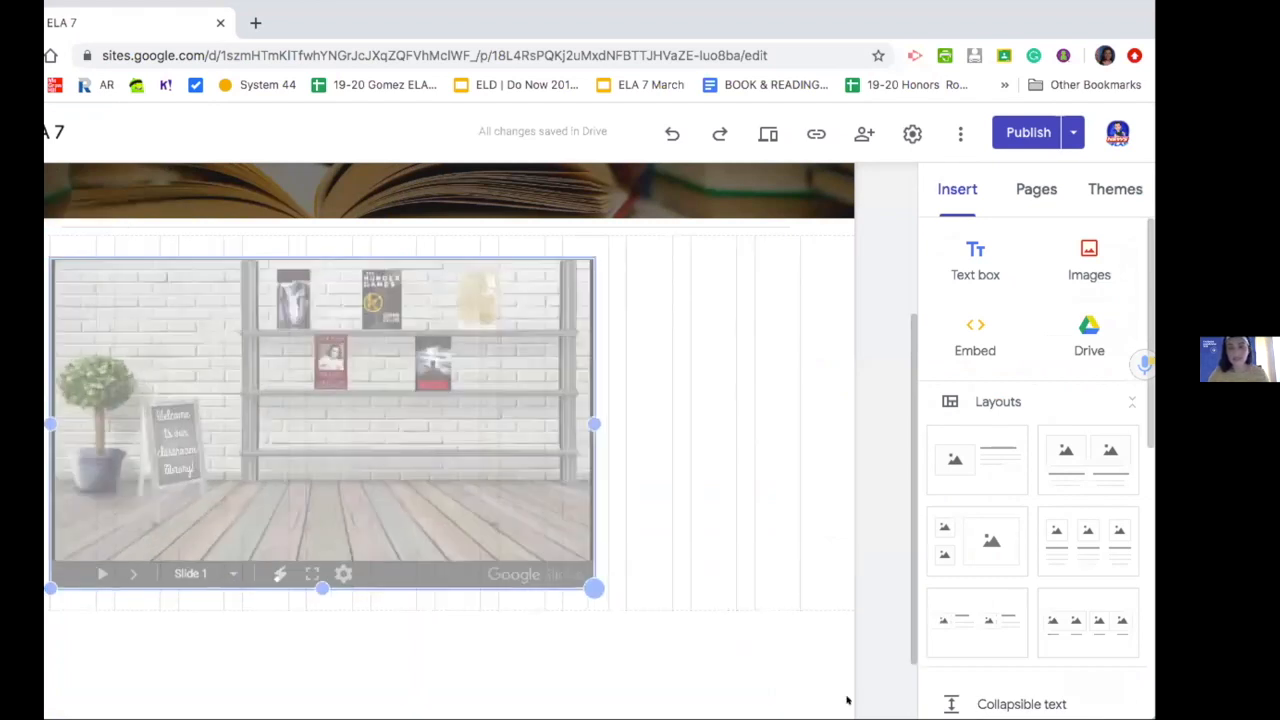
drag(718, 641, 819, 540)
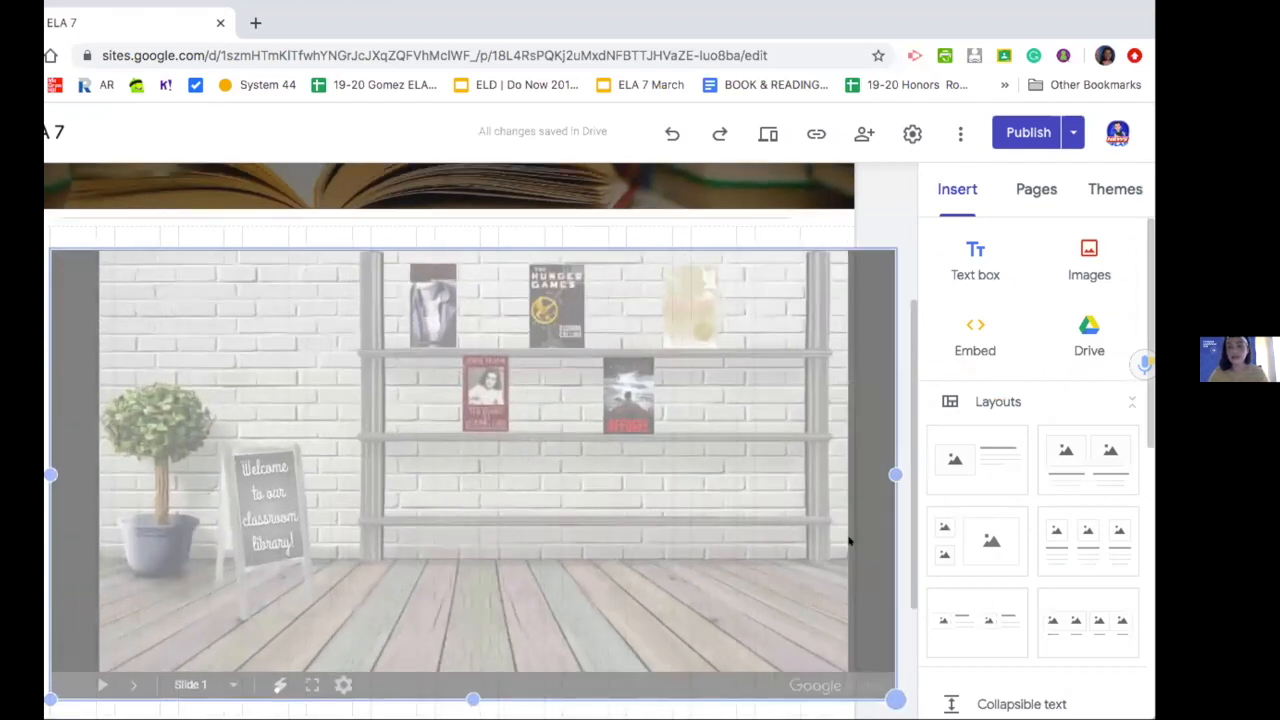
drag(819, 512, 843, 514)
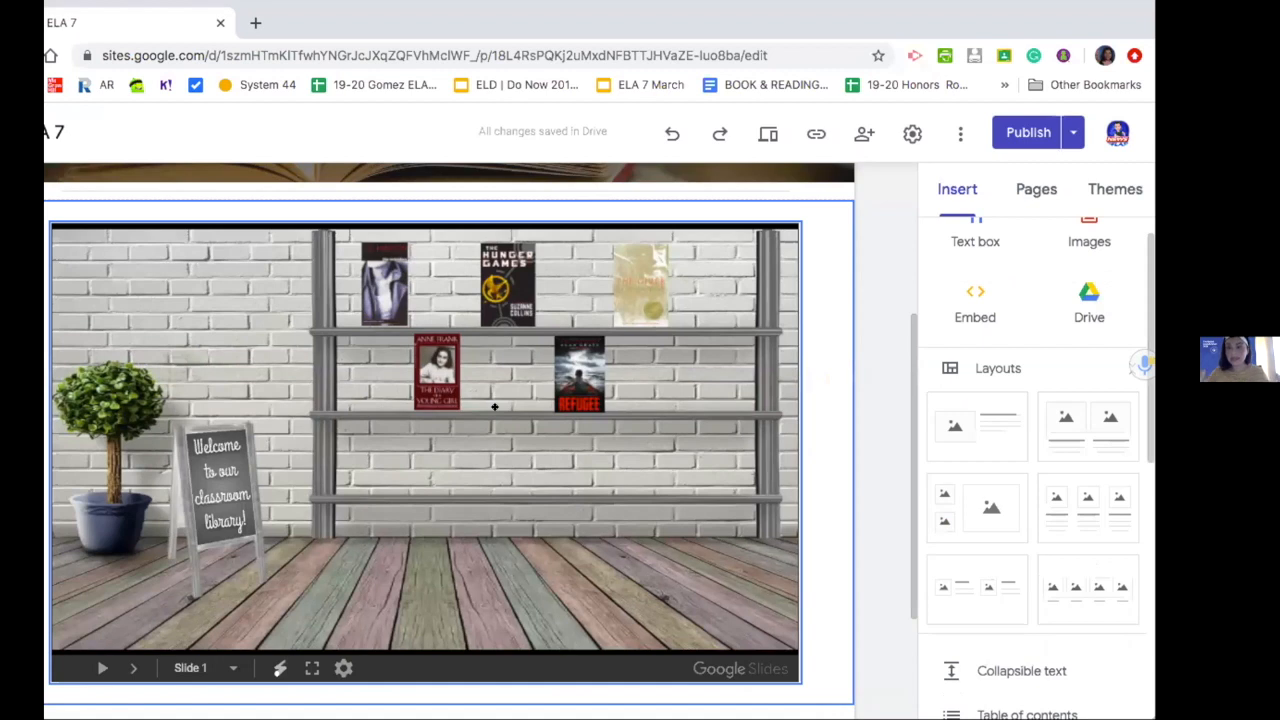
click(880, 511)
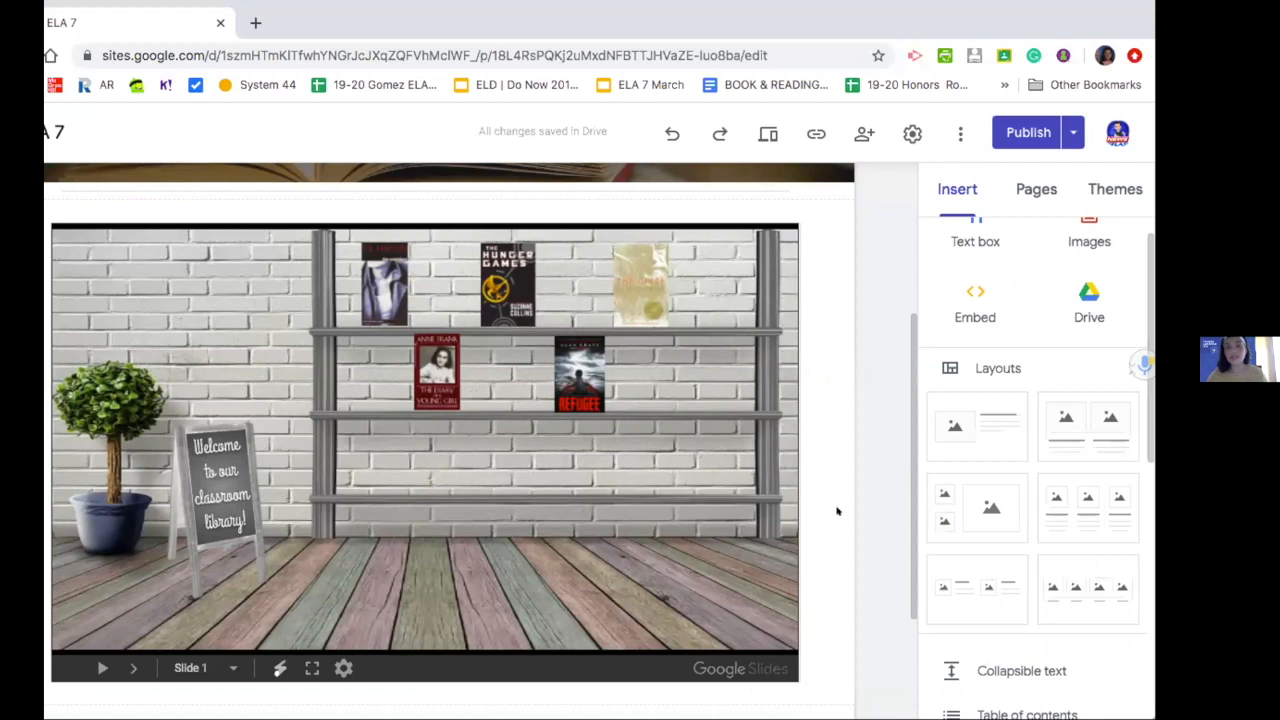
Examine the Bulletin Boards page with its exemplary student work section, and open the Word Wall page
scroll(814, 437, up, 3)
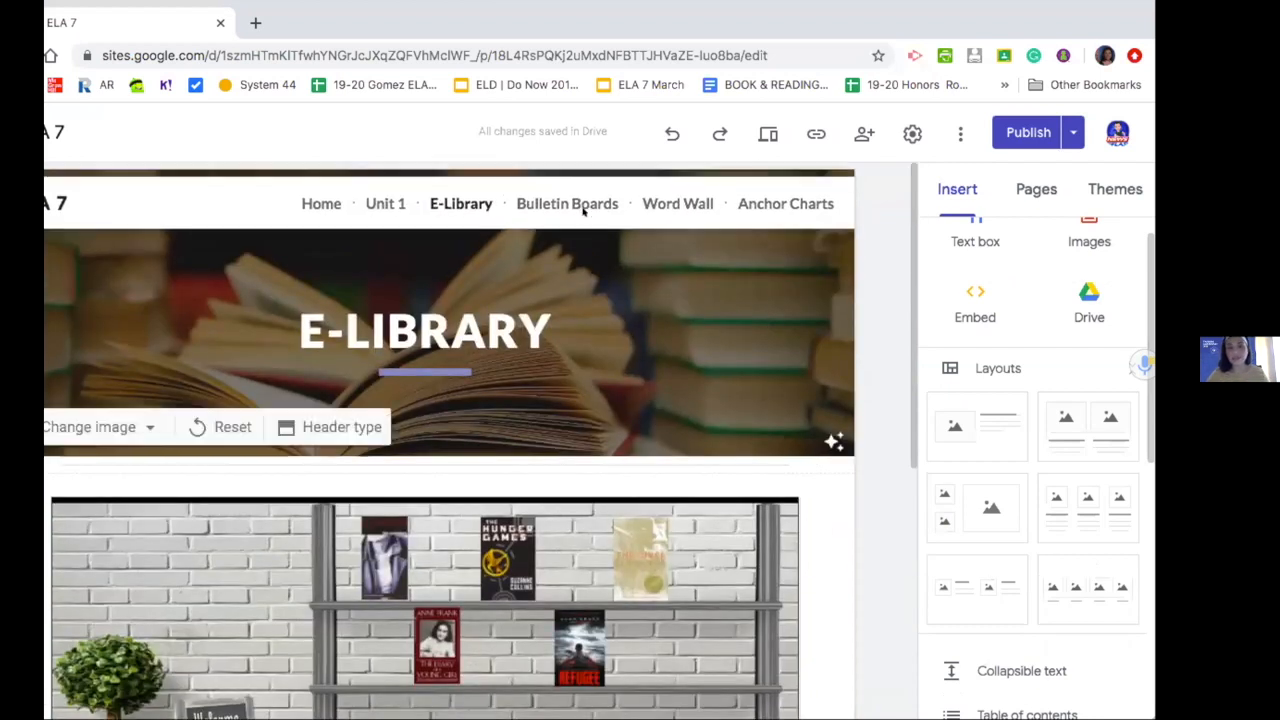
click(560, 199)
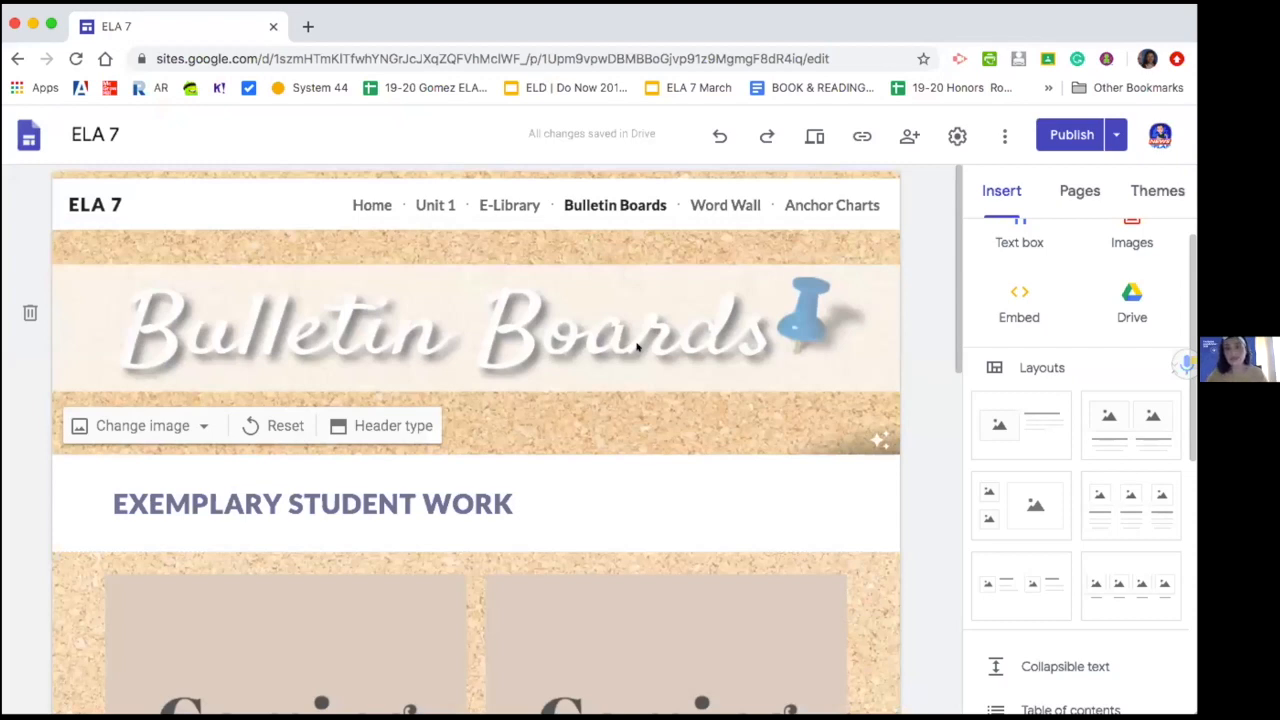
scroll(636, 347, down, 3)
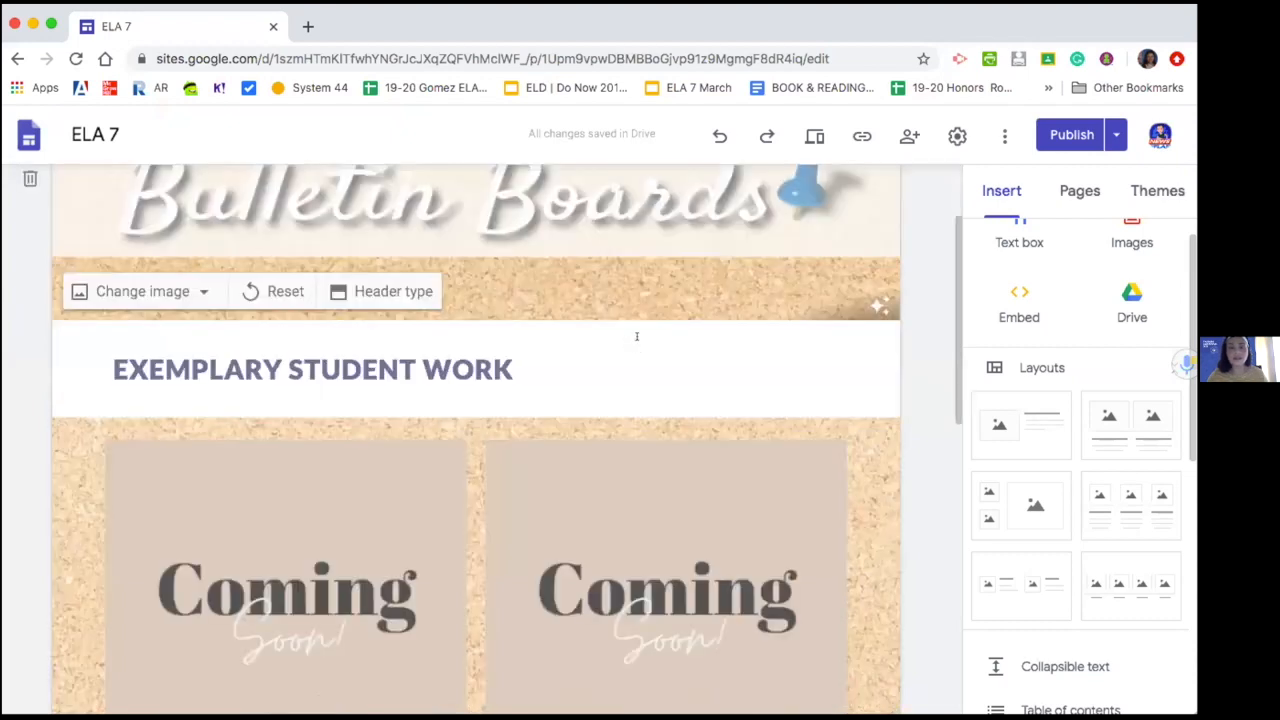
scroll(636, 340, down, 4)
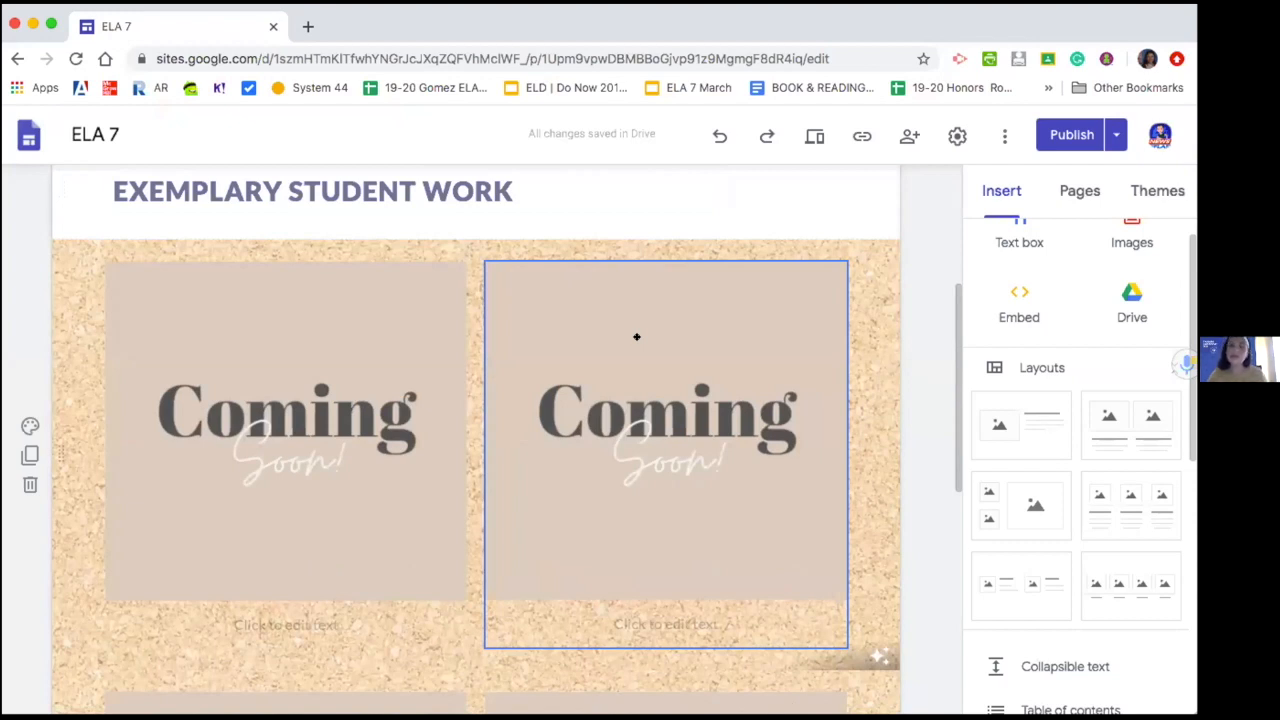
scroll(636, 337, up, 3)
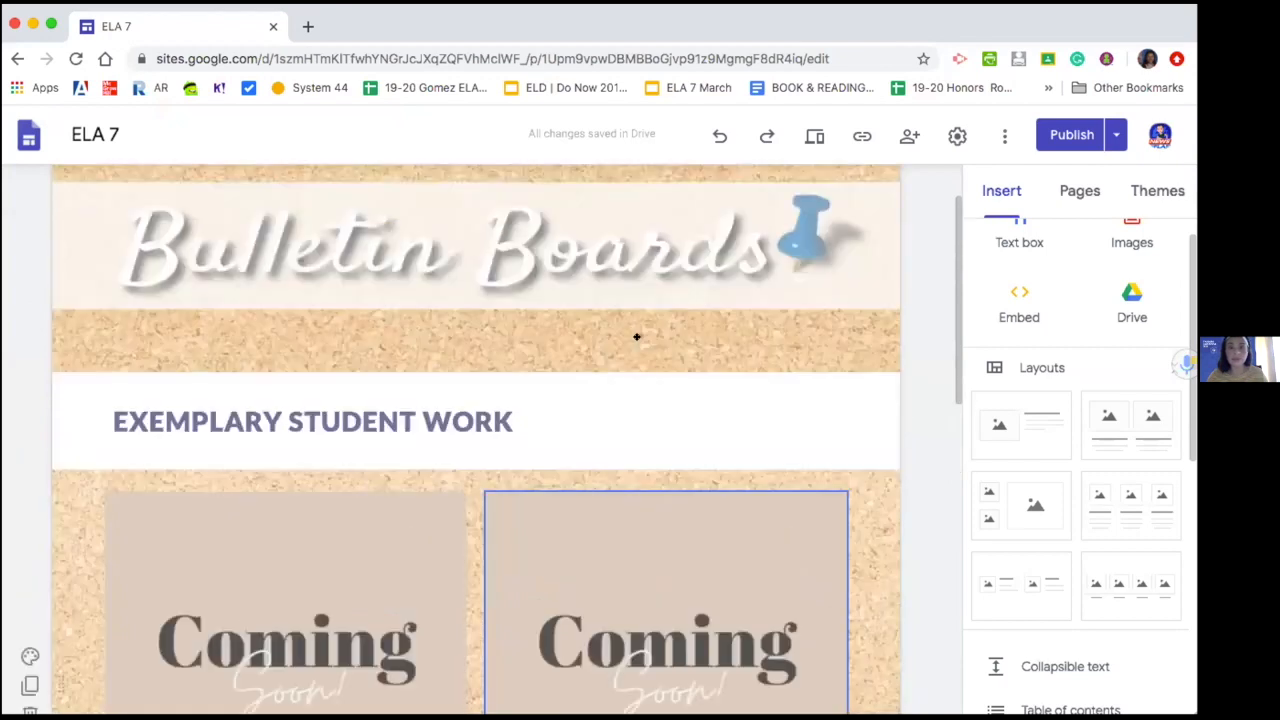
scroll(636, 337, down, 3)
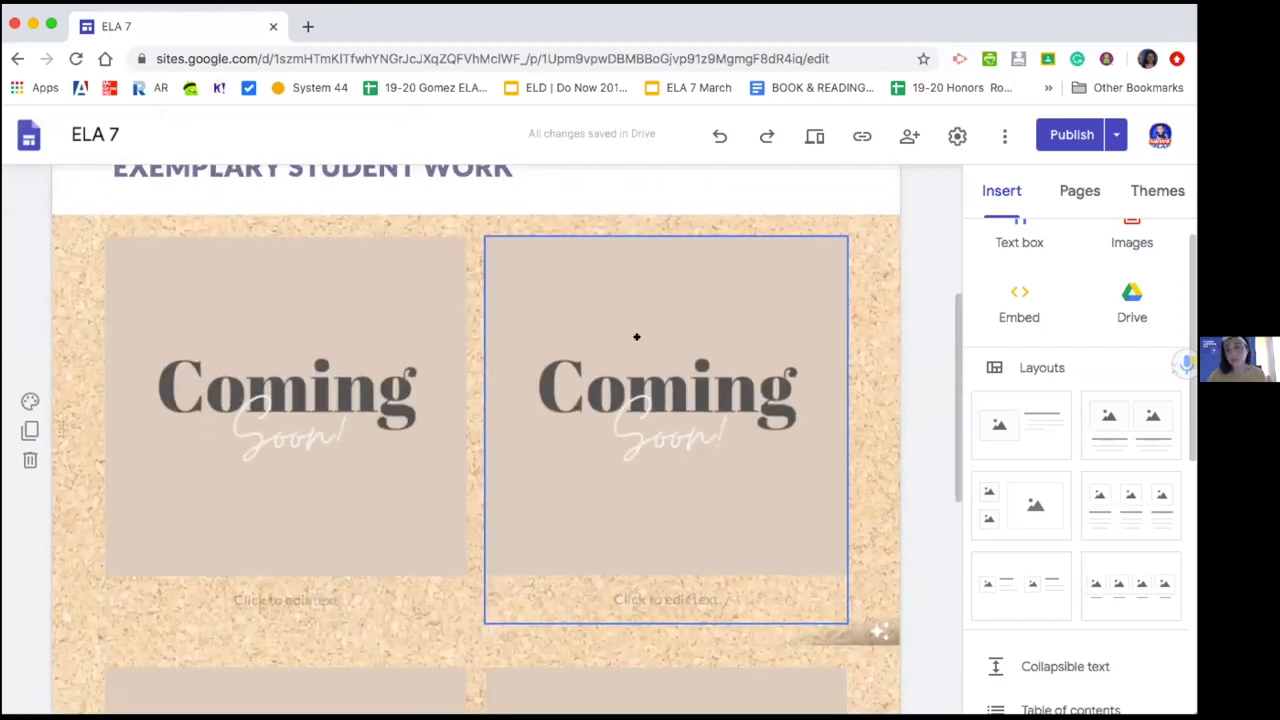
scroll(636, 340, up, 4)
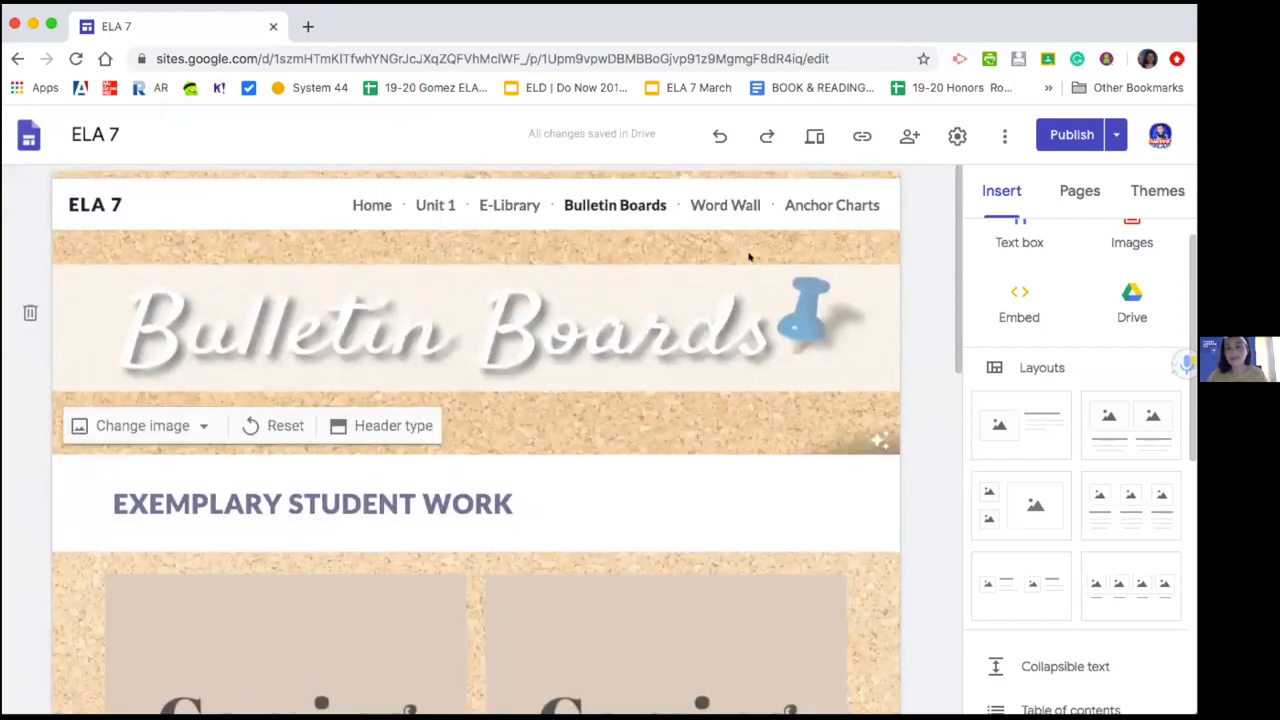
click(712, 190)
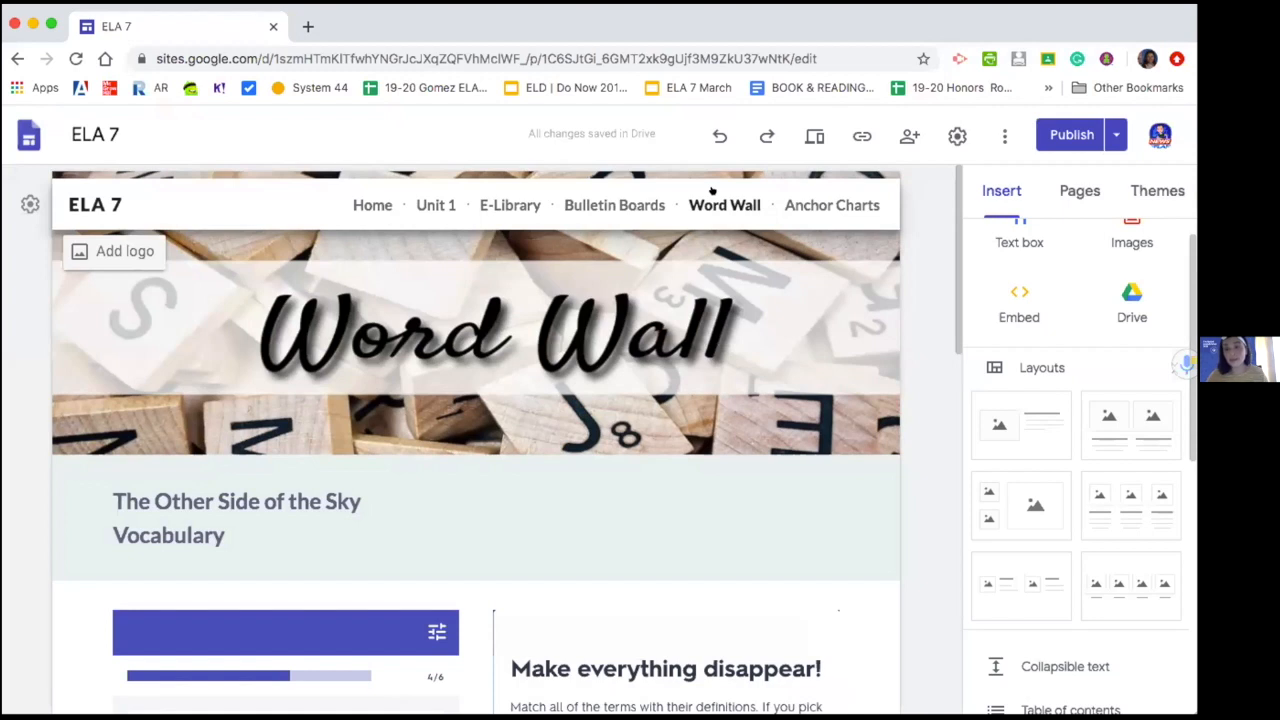
Examine the Word Wall page's vocabulary sections with their embedded Quizlet flashcards and match games
scroll(712, 190, down, 5)
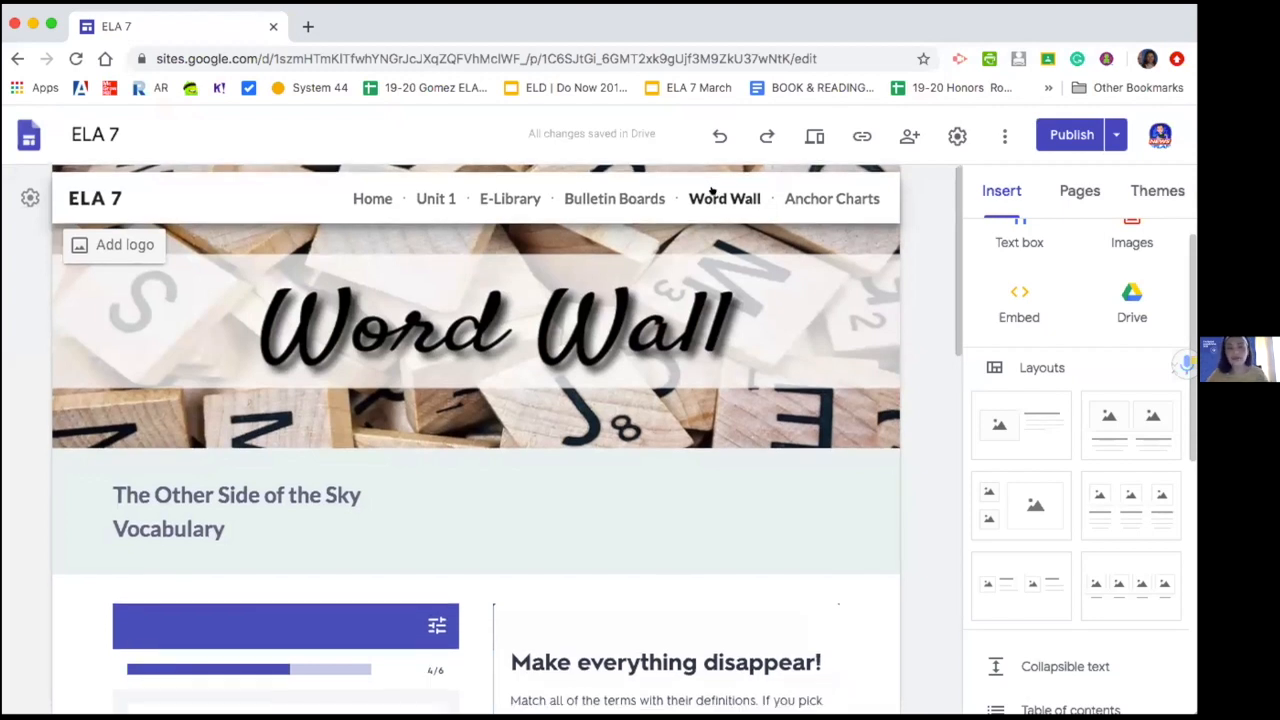
scroll(712, 190, down, 1)
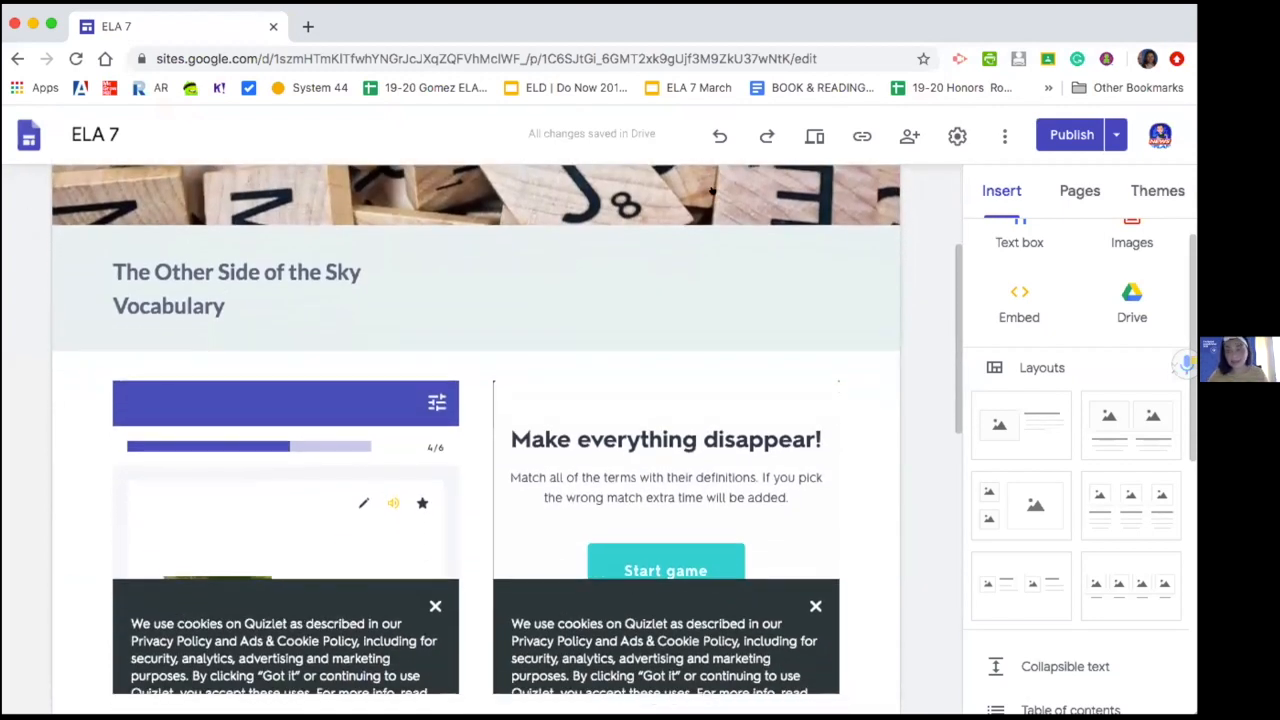
scroll(400, 465, down, 2)
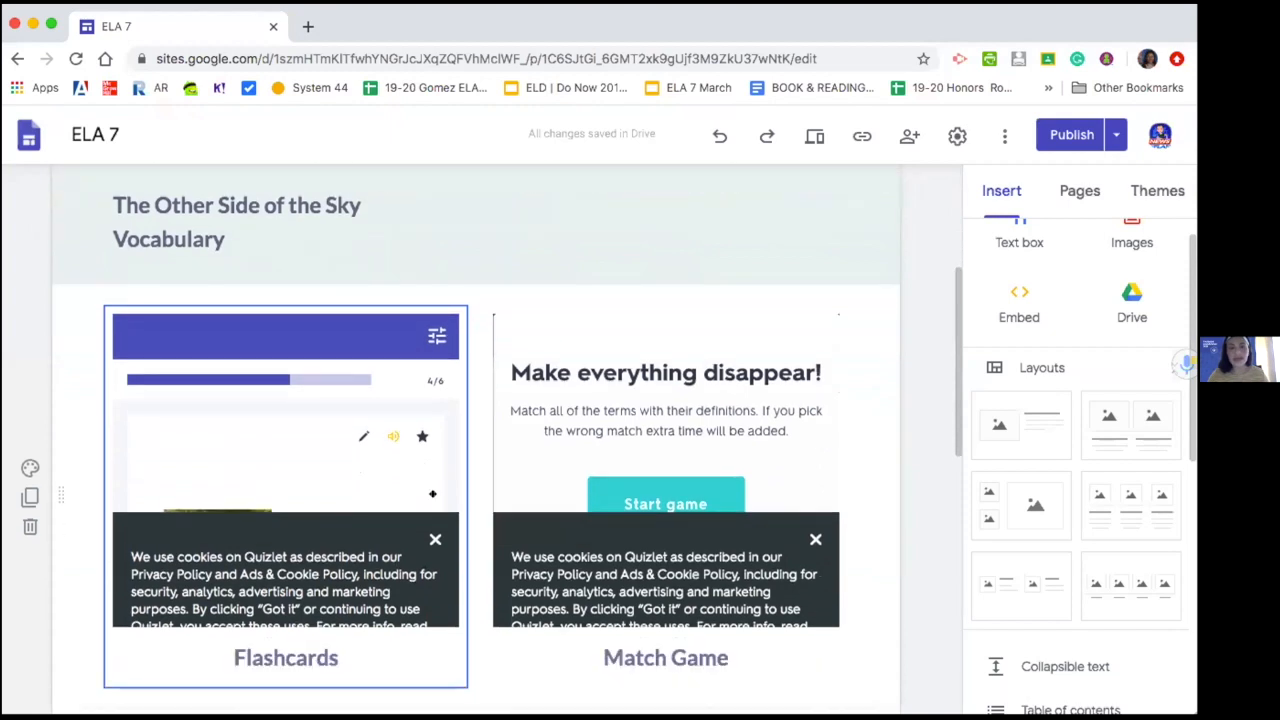
scroll(421, 512, down, 4)
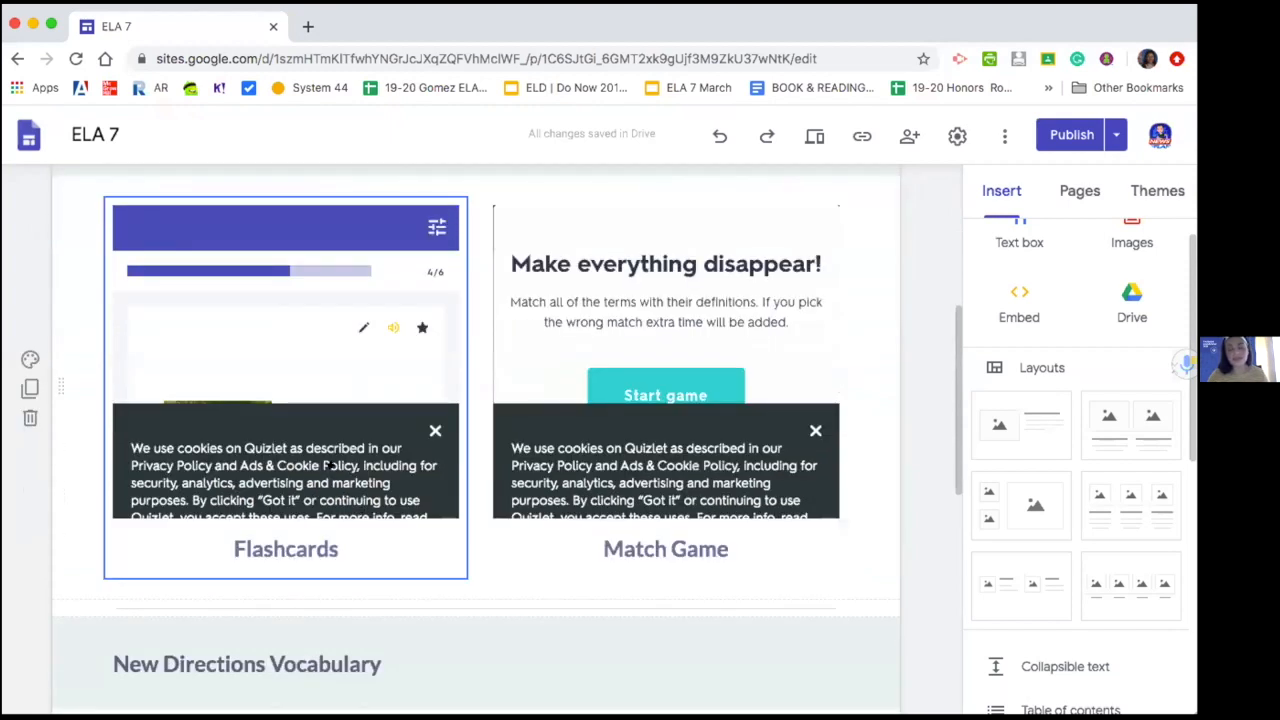
scroll(440, 420, down, 1)
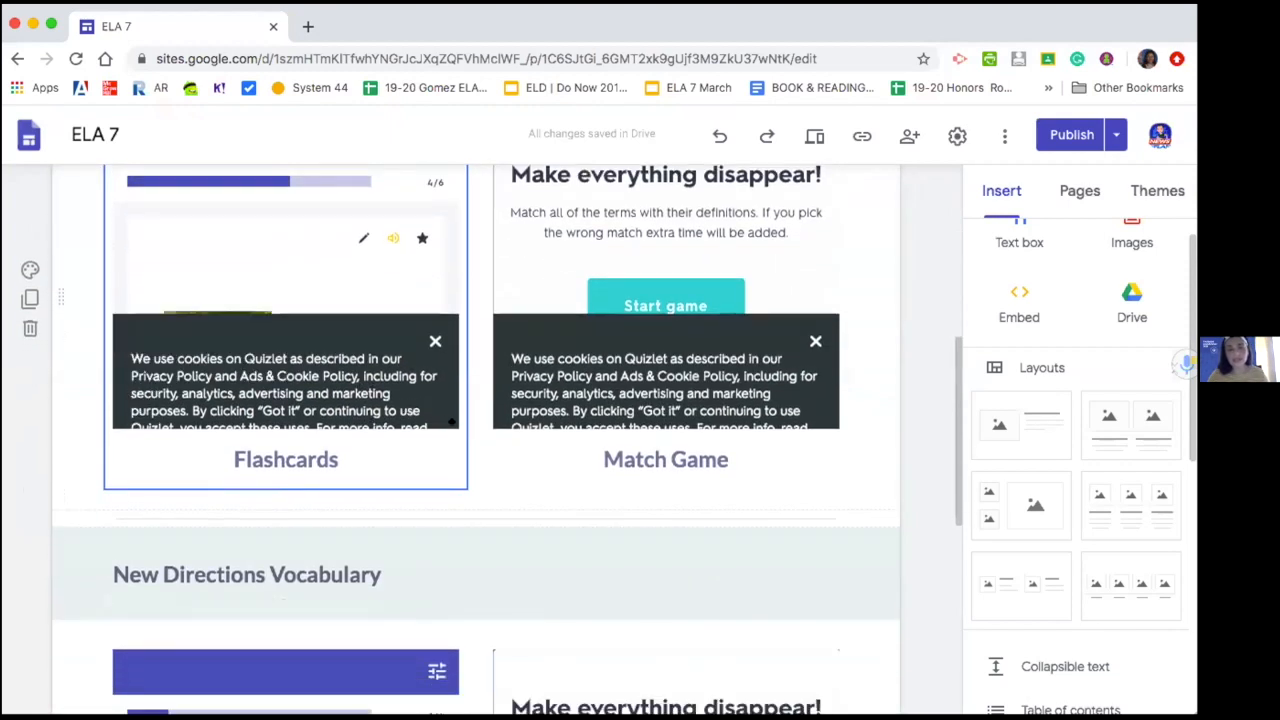
scroll(420, 375, down, 1)
scroll(440, 377, up, 2)
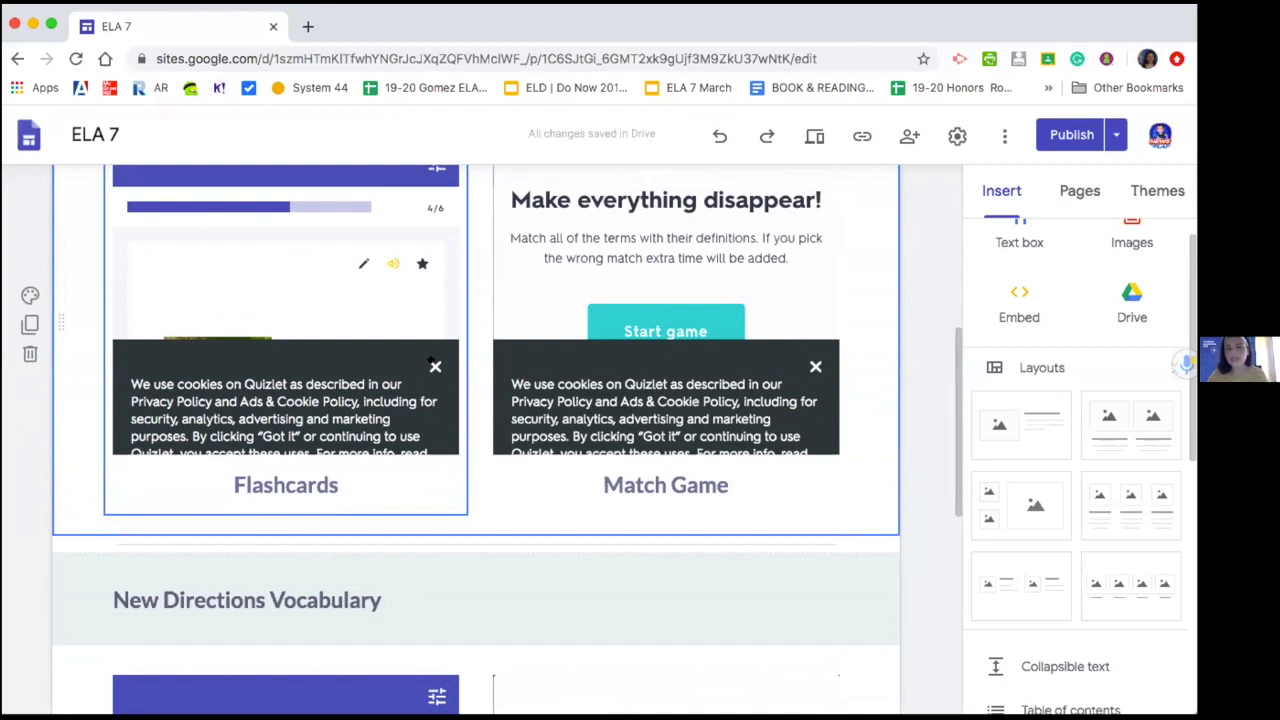
click(430, 362)
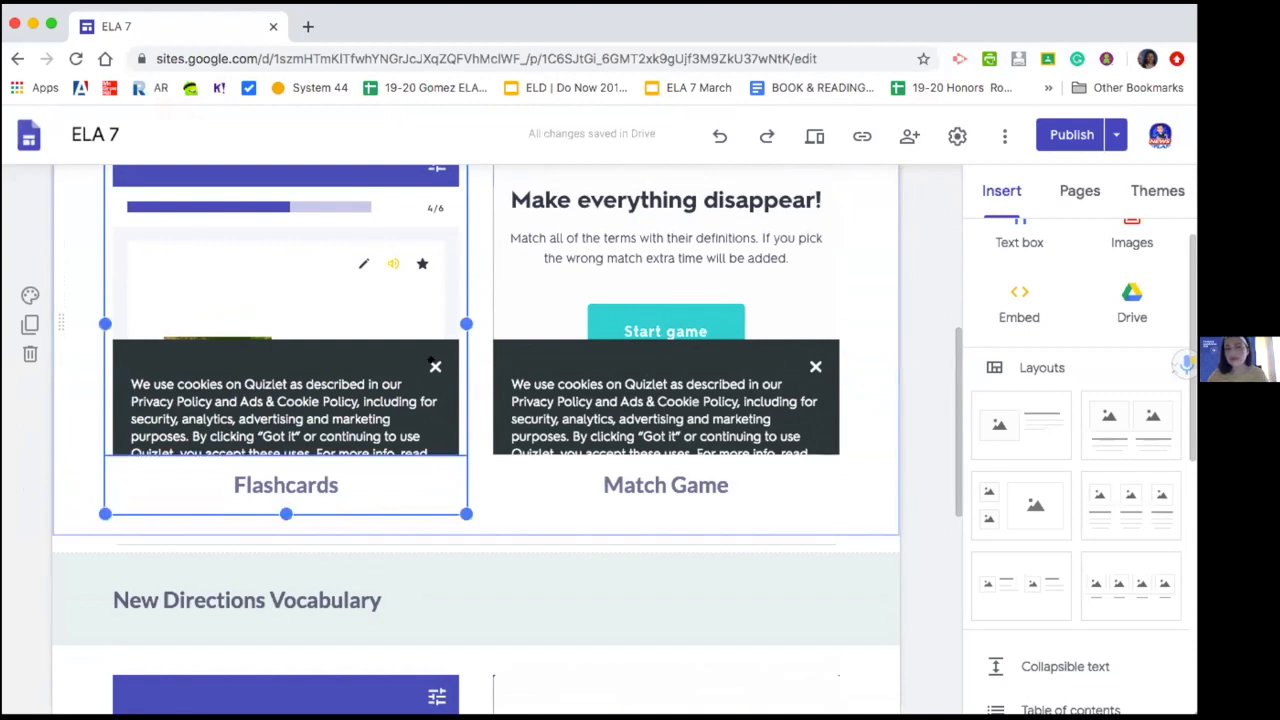
Preview the Word Wall page and accept the Quizlet cookie notice on the embedded flashcards for The Other Side of the Sky Vocabulary
click(806, 135)
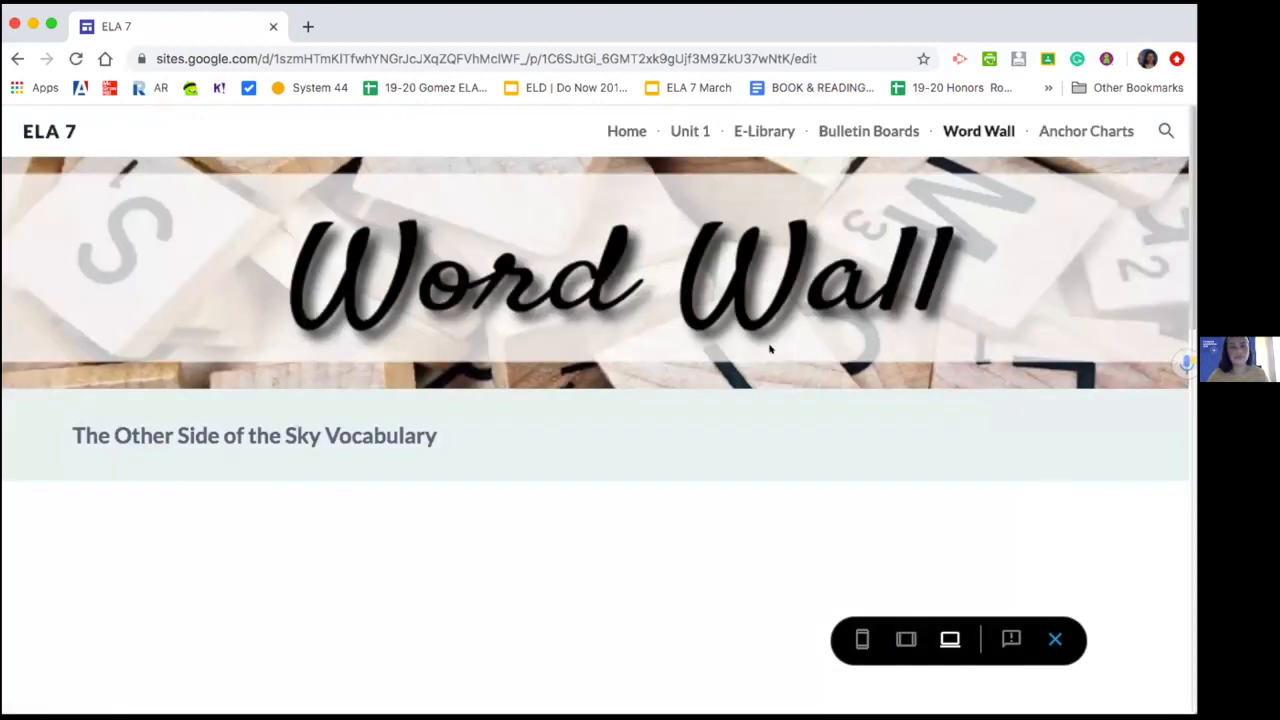
scroll(770, 349, down, 1)
scroll(770, 349, down, 1)
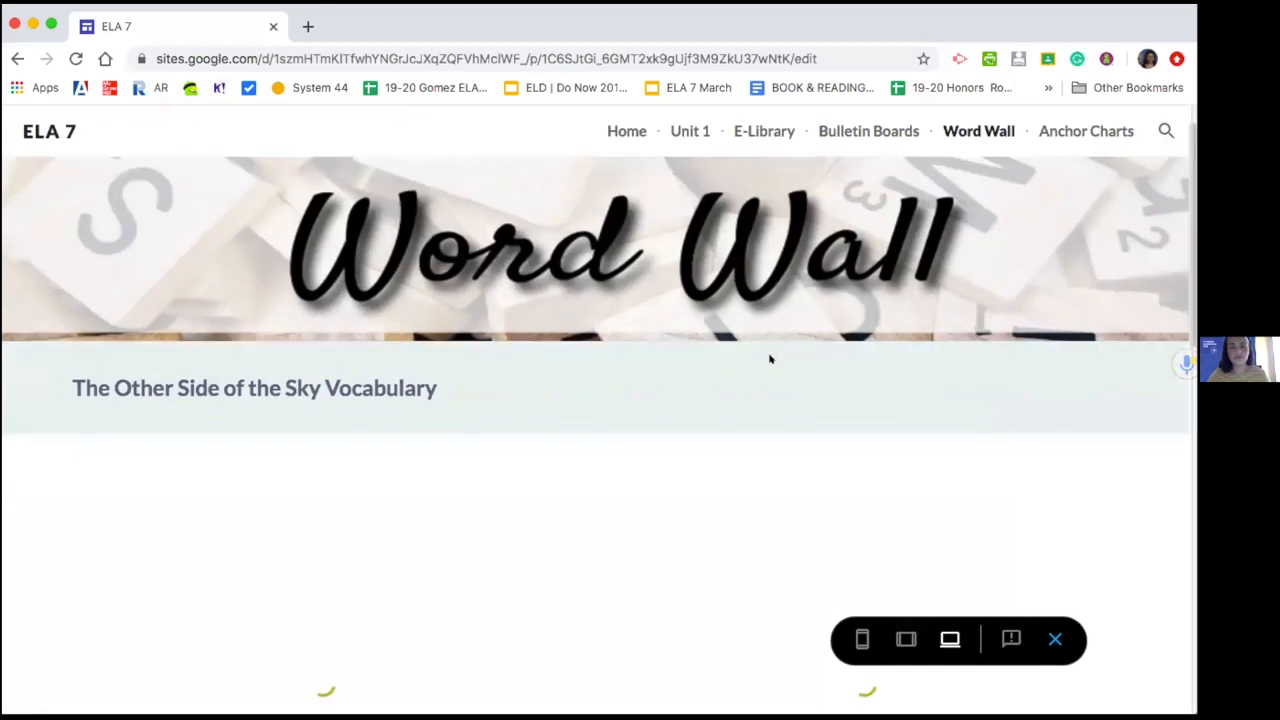
scroll(770, 358, down, 1)
scroll(770, 358, down, 2)
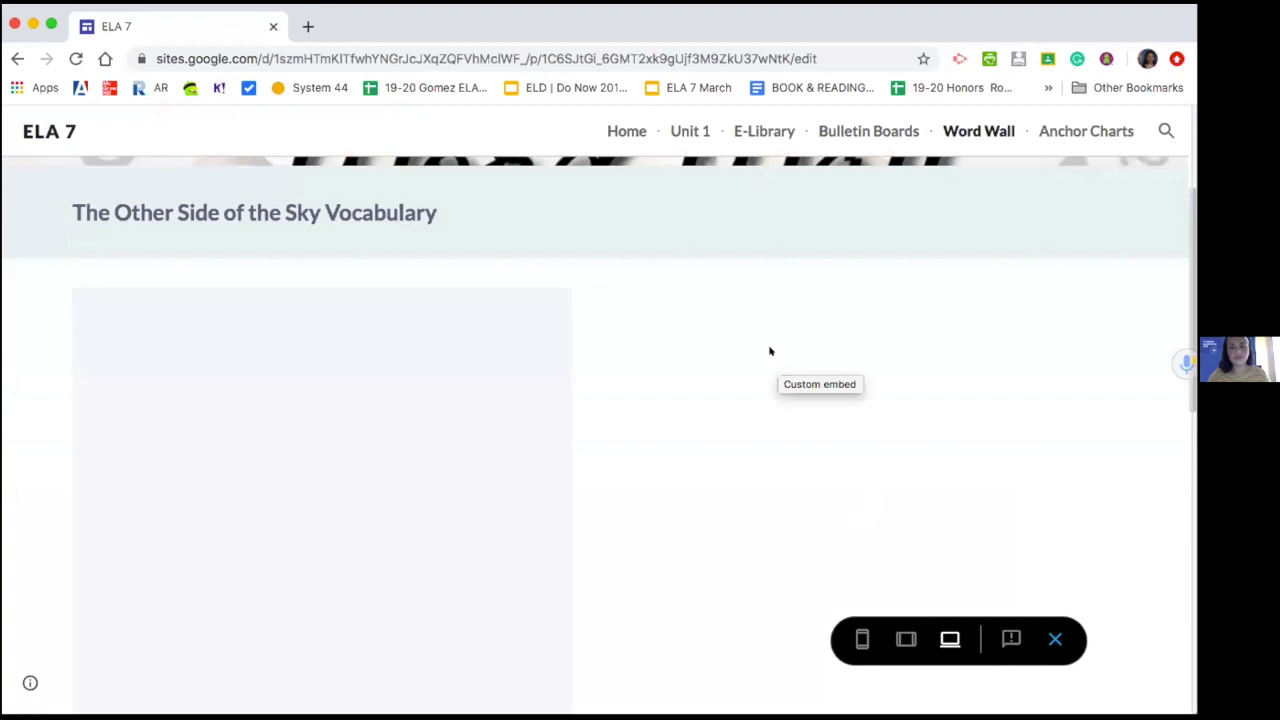
scroll(721, 409, down, 1)
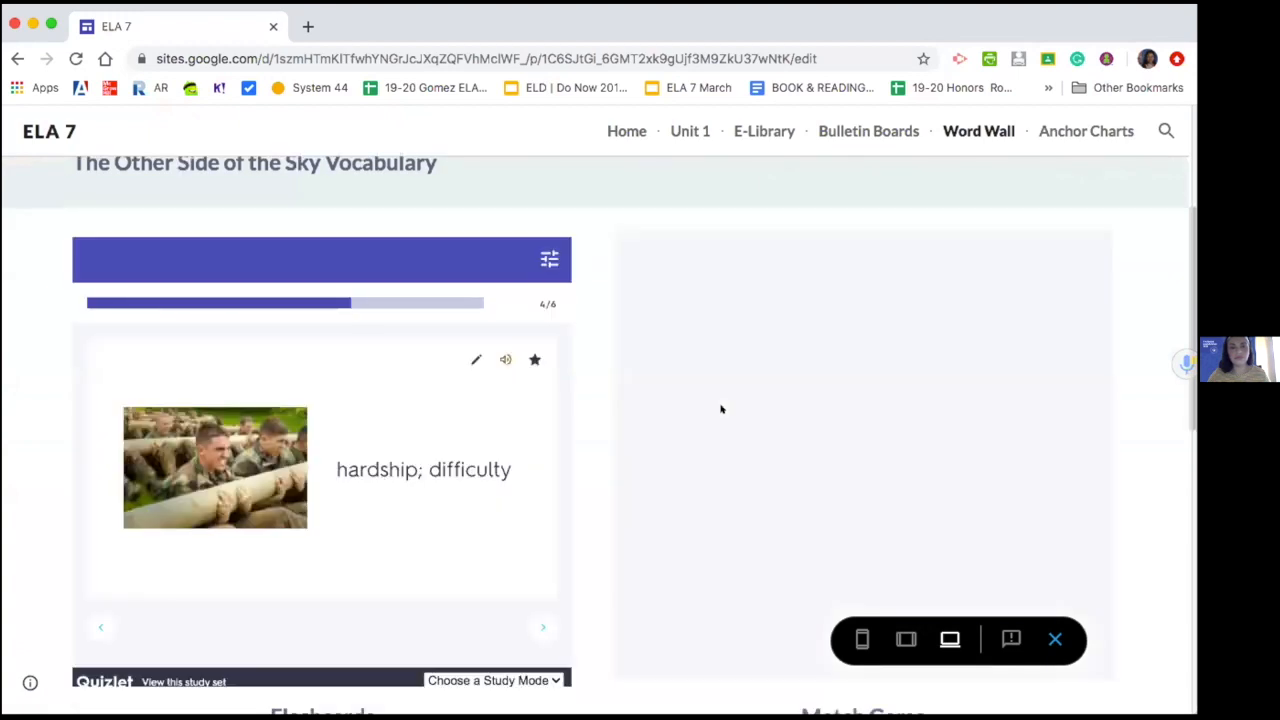
scroll(721, 409, down, 1)
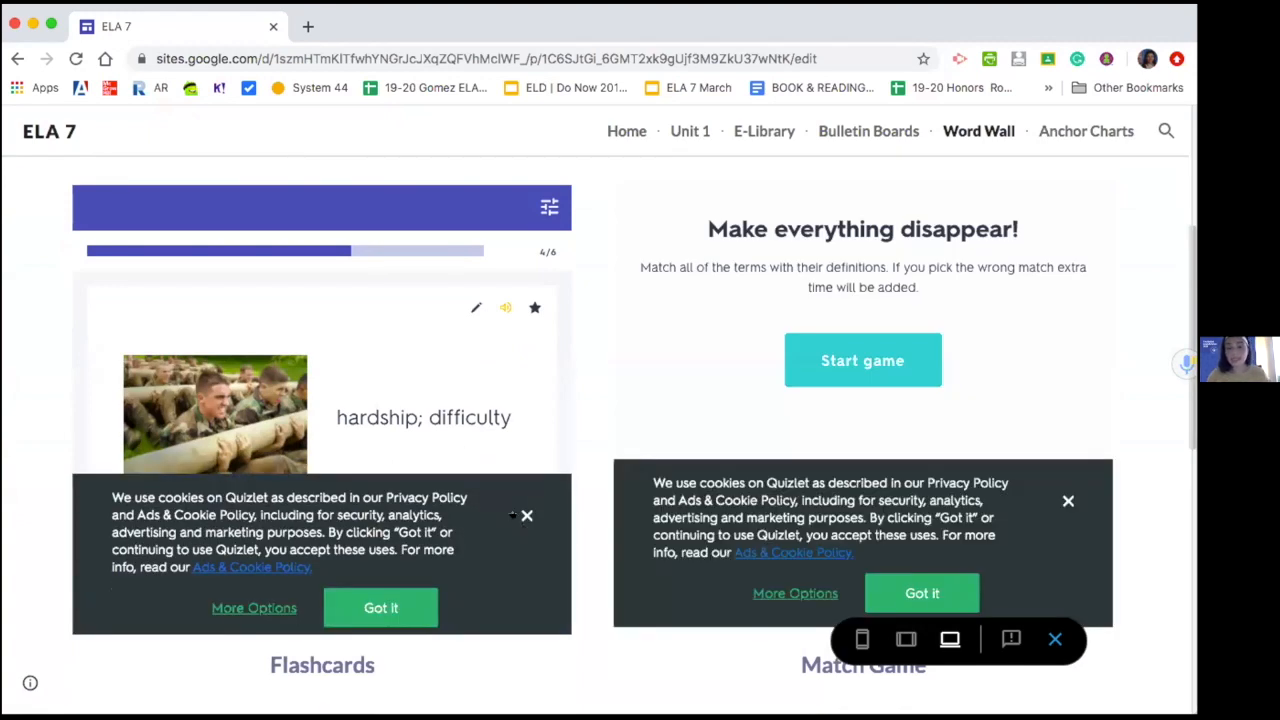
click(390, 613)
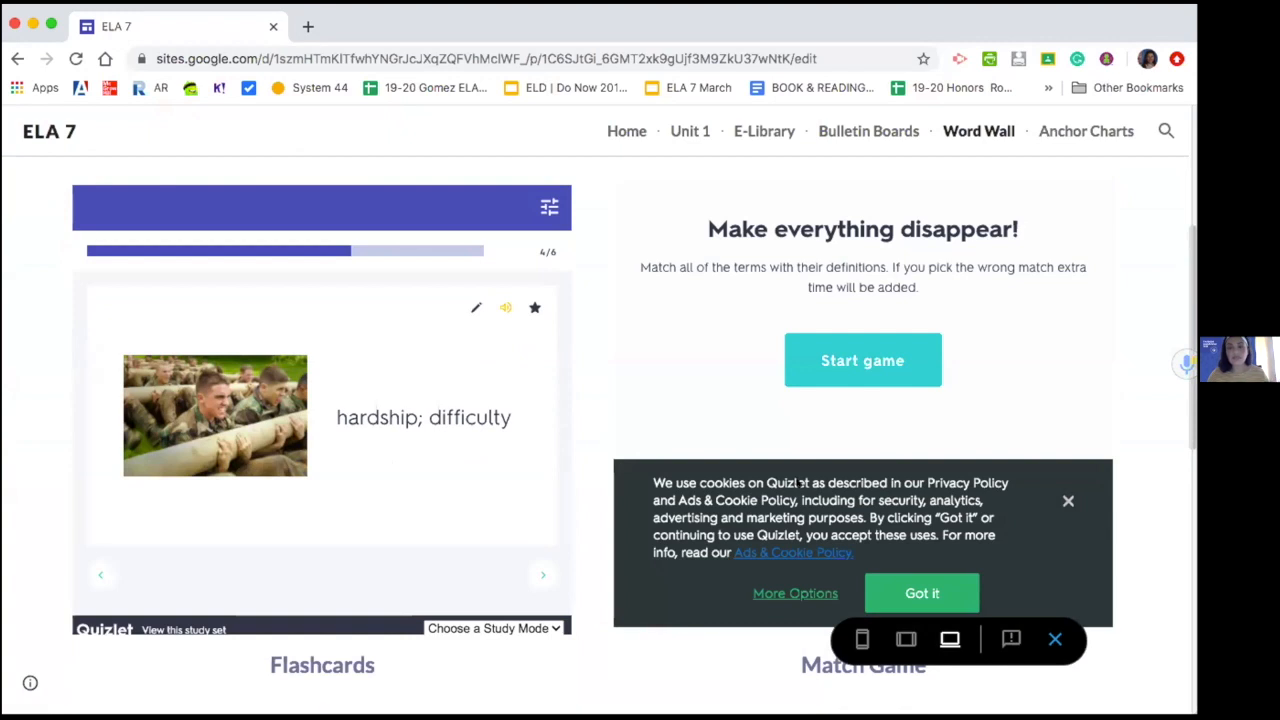
Flip the "hardship; difficulty" flashcard over and back, and look at the flashcard set's options
scroll(453, 380, up, 2)
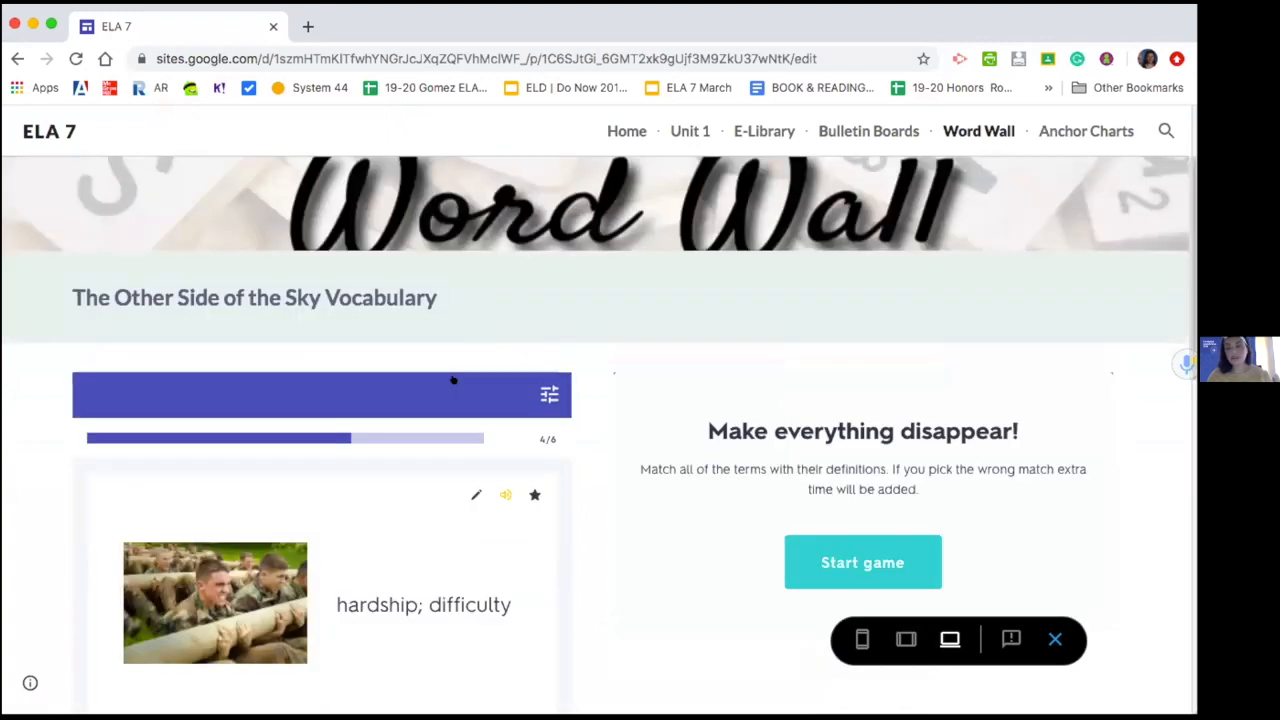
scroll(453, 380, down, 1)
scroll(453, 380, down, 1)
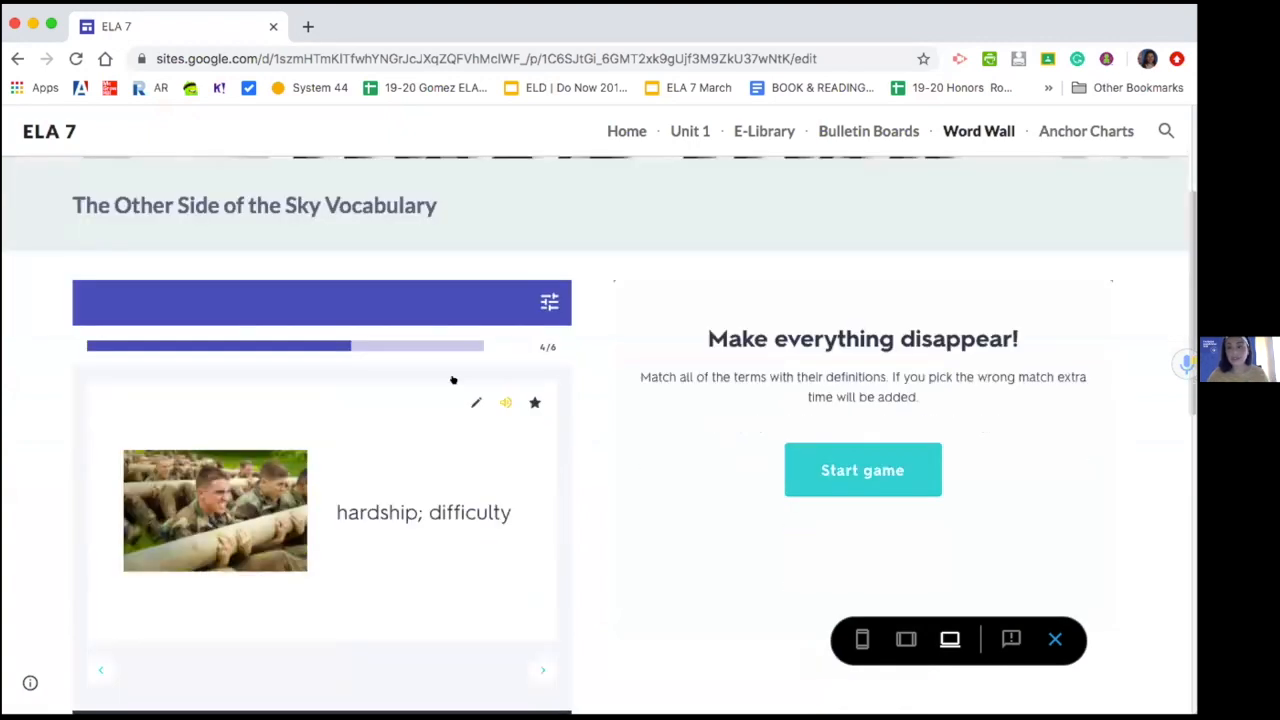
scroll(436, 445, down, 1)
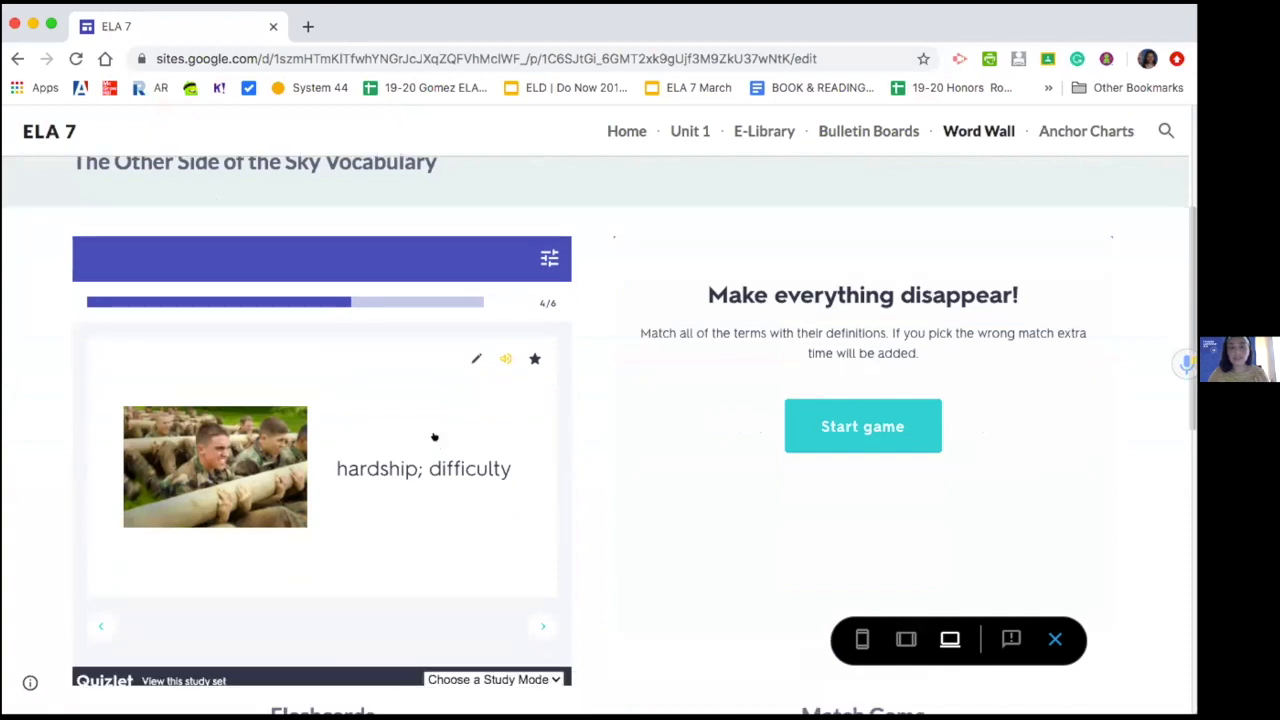
click(434, 437)
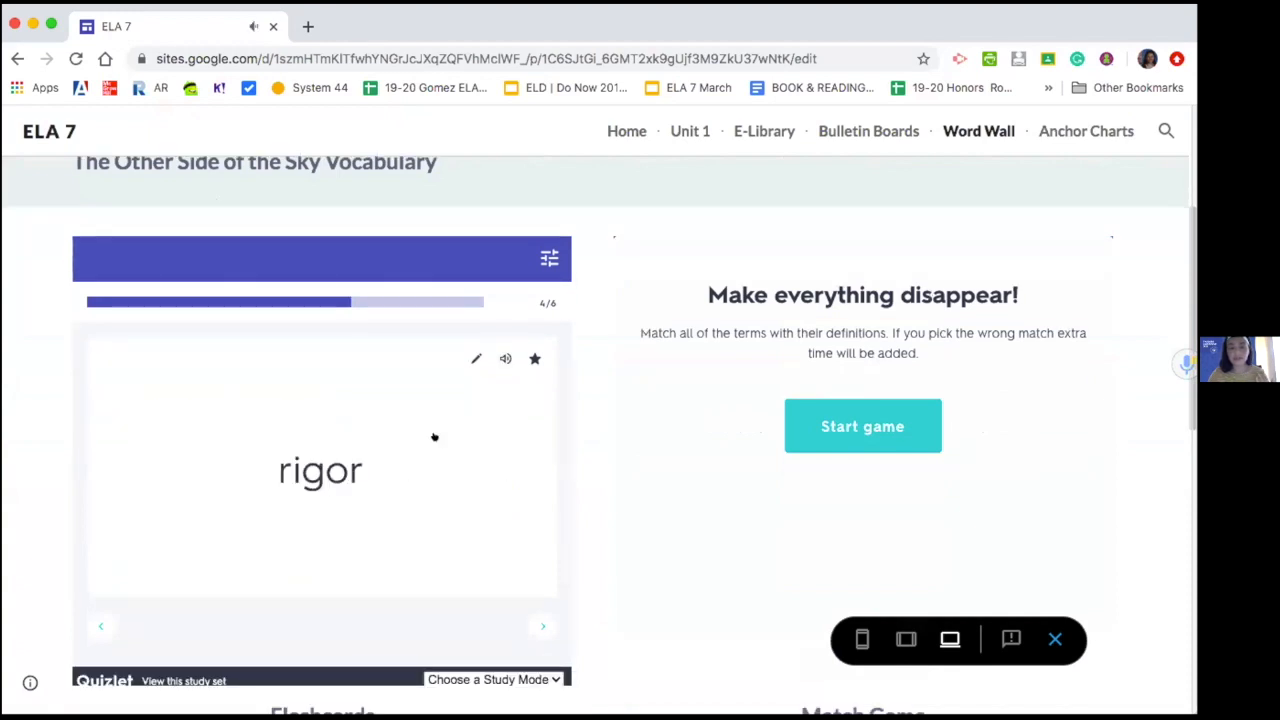
click(434, 437)
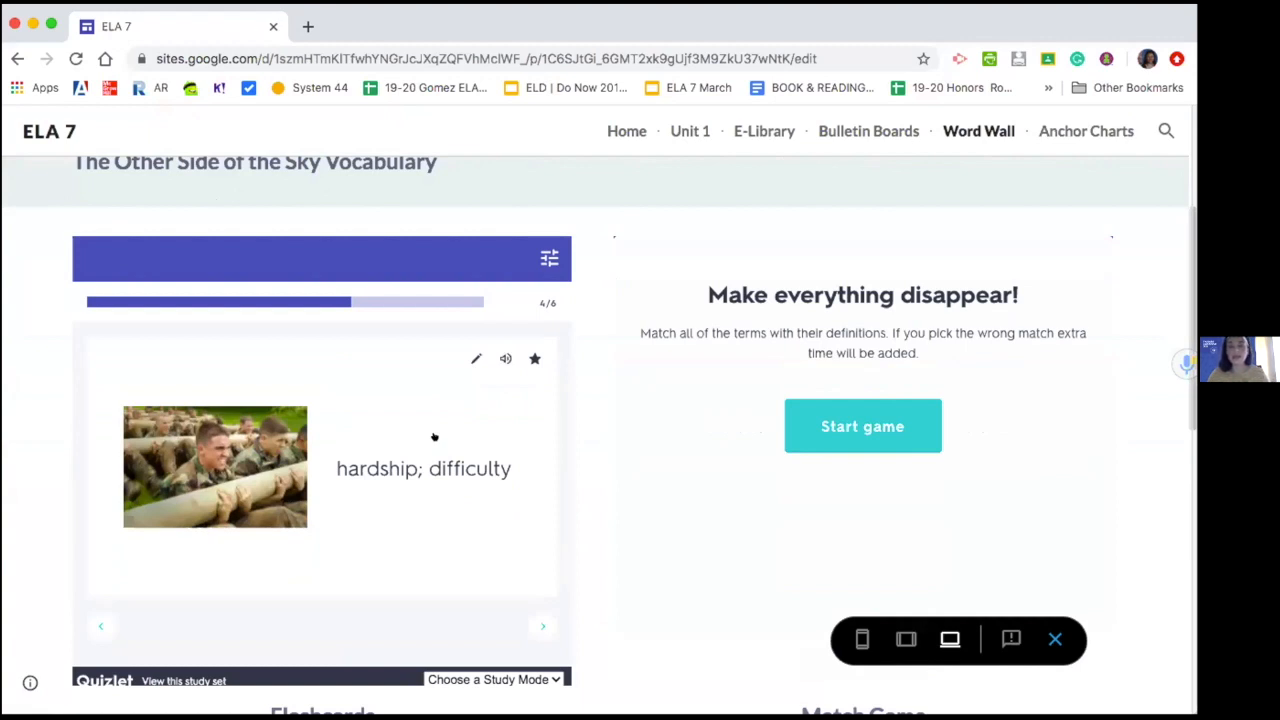
click(541, 252)
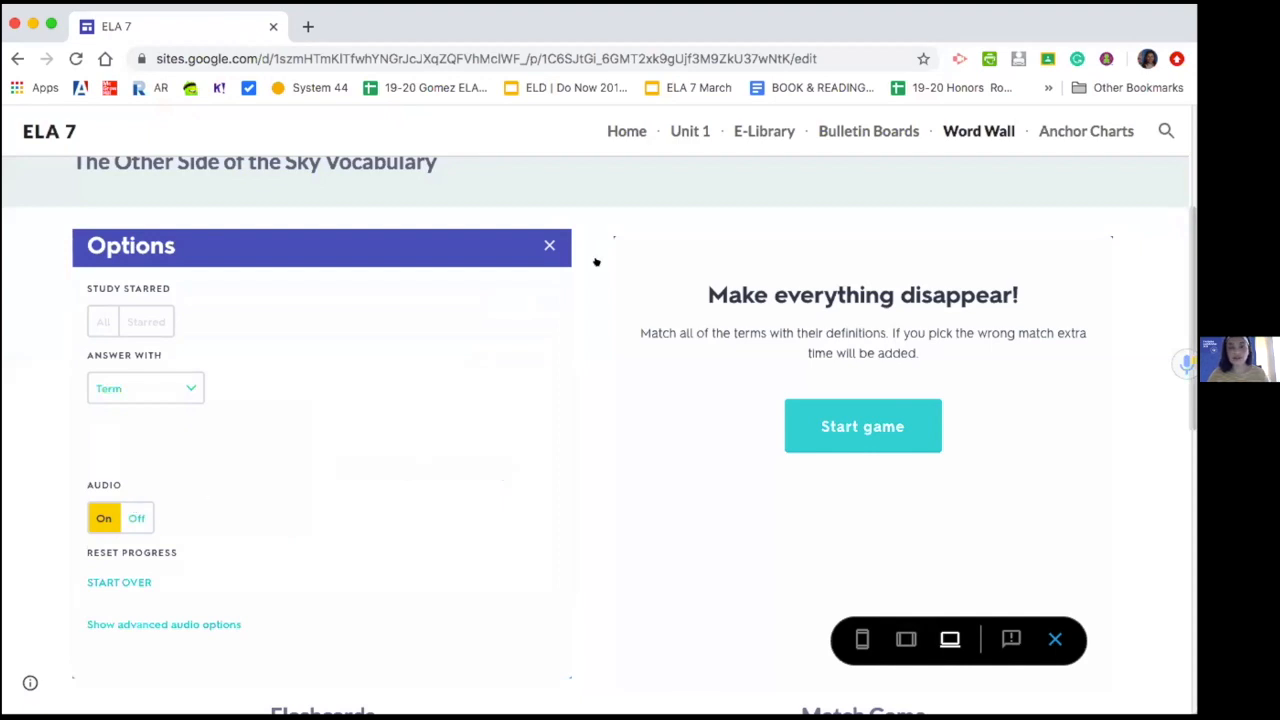
click(548, 246)
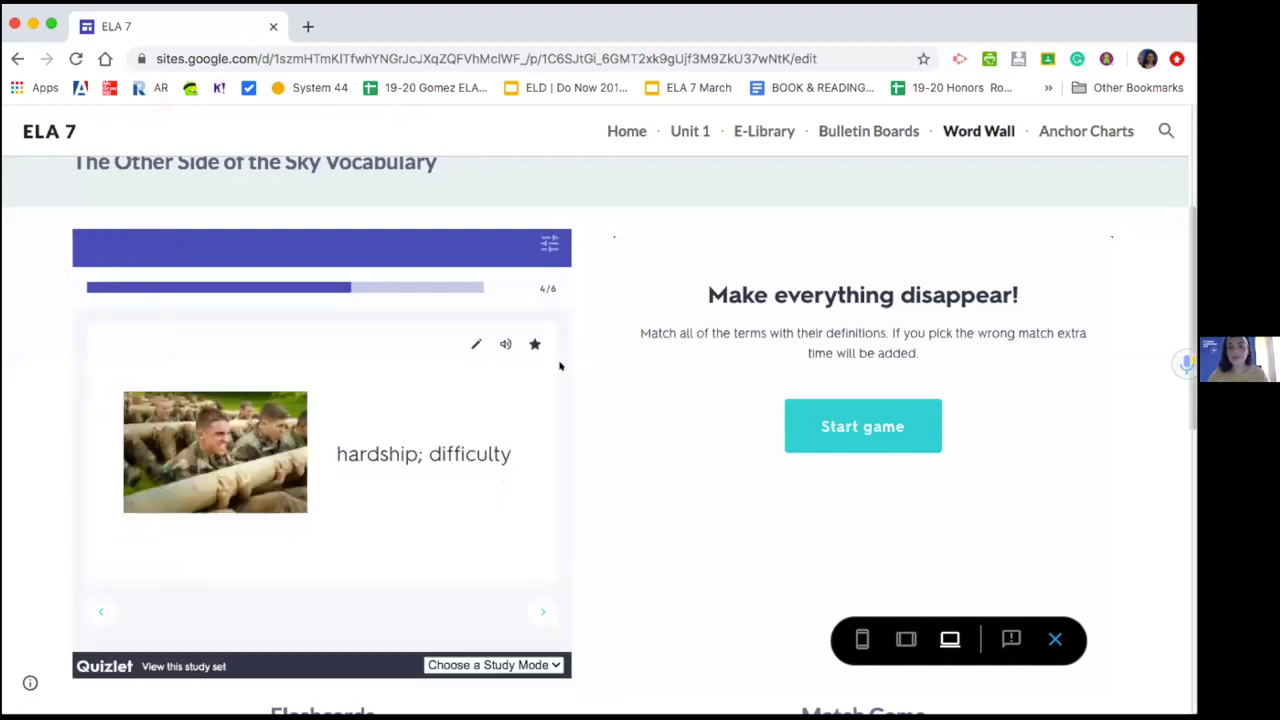
Start the embedded Match Game and try pairing vocabulary tiles, including "supple" with "hardship; difficulty" and "rigor" with "an artificial body part"
scroll(537, 472, down, 1)
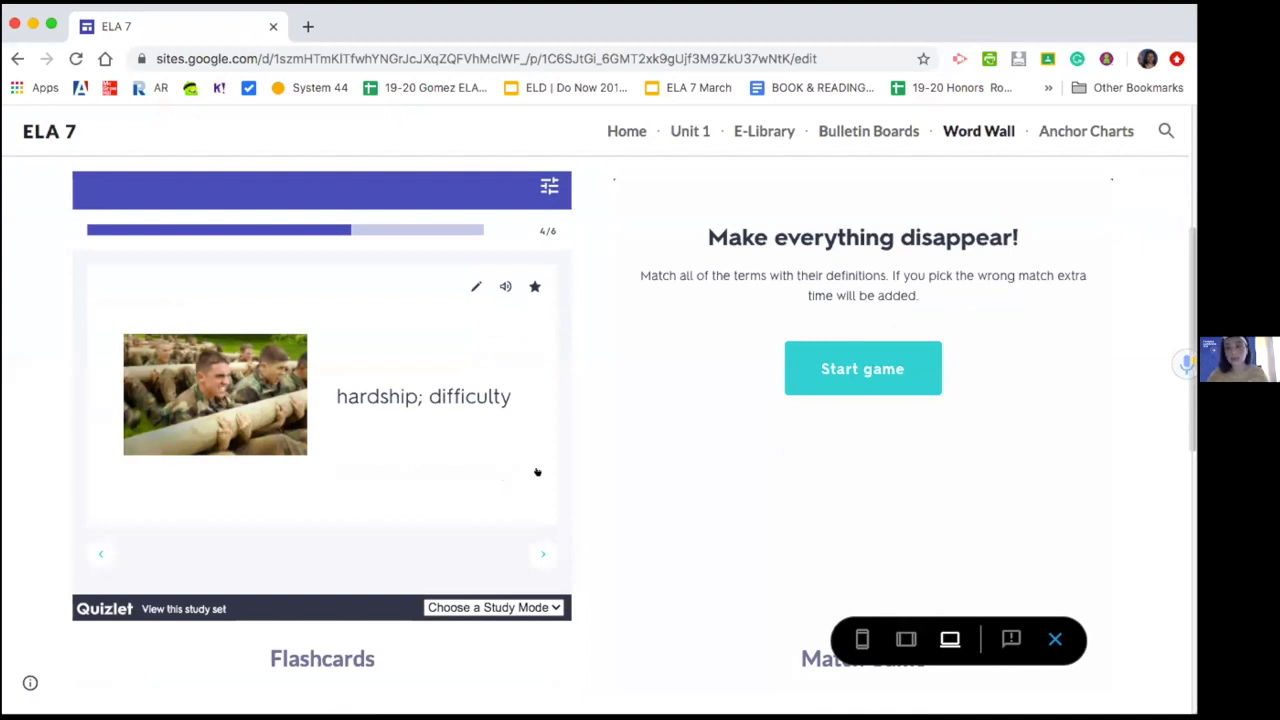
scroll(537, 472, up, 1)
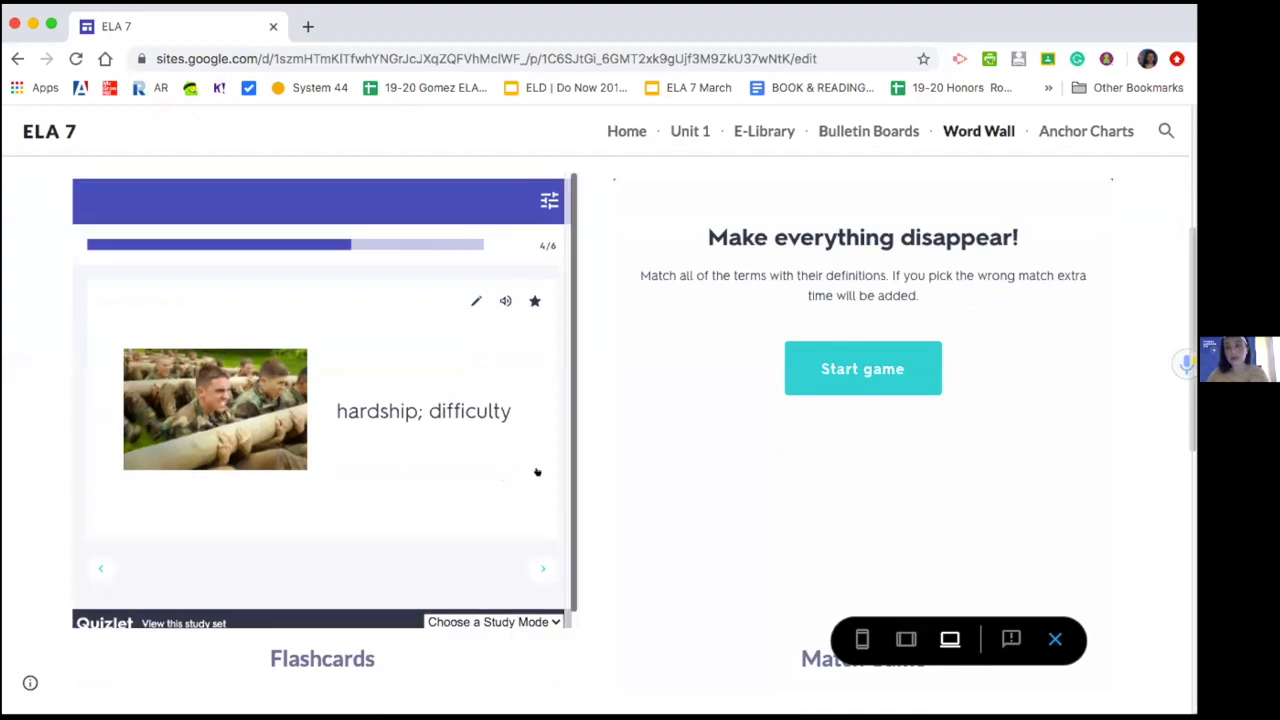
click(862, 367)
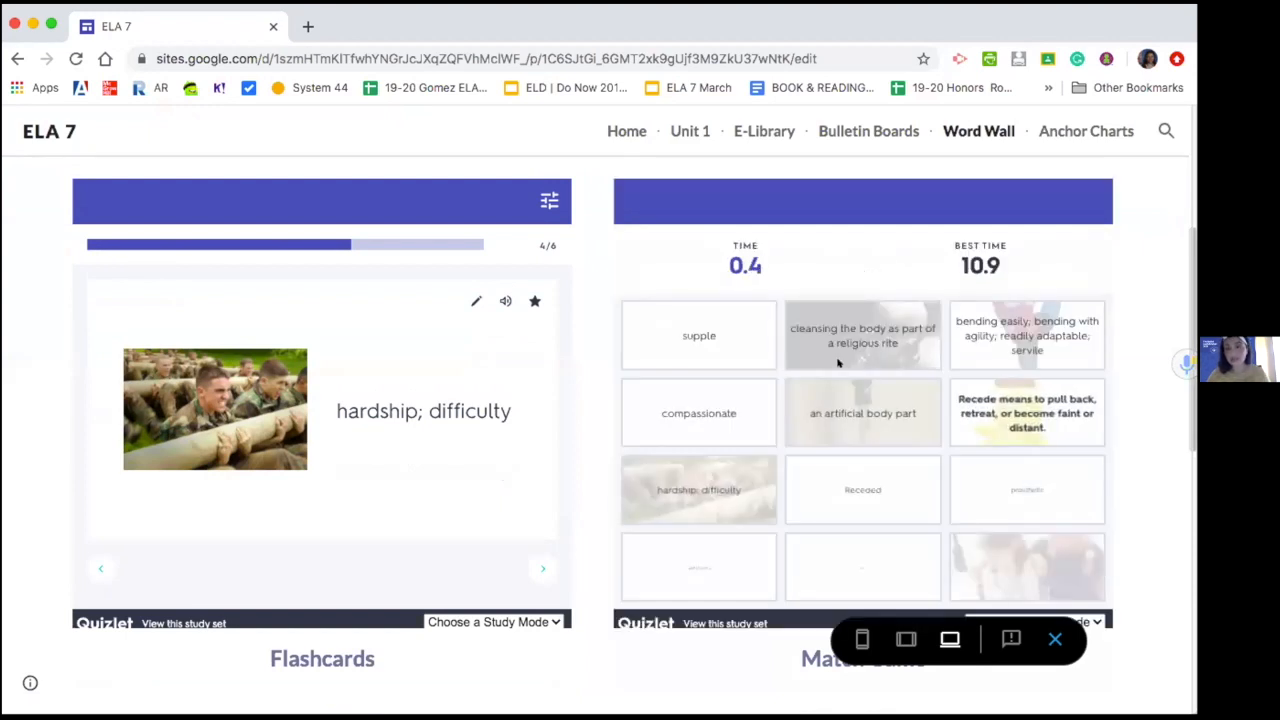
click(847, 324)
click(967, 400)
click(902, 424)
click(1000, 415)
click(792, 470)
click(714, 424)
click(726, 330)
click(750, 478)
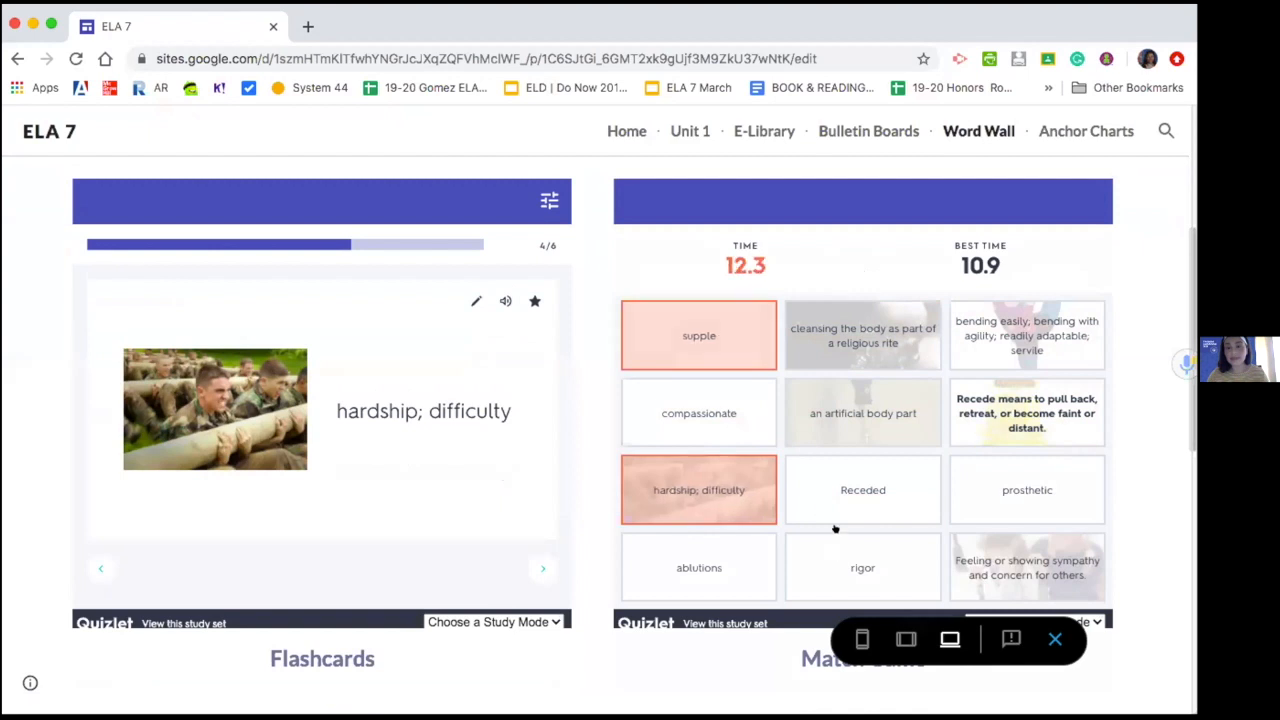
click(832, 553)
click(860, 423)
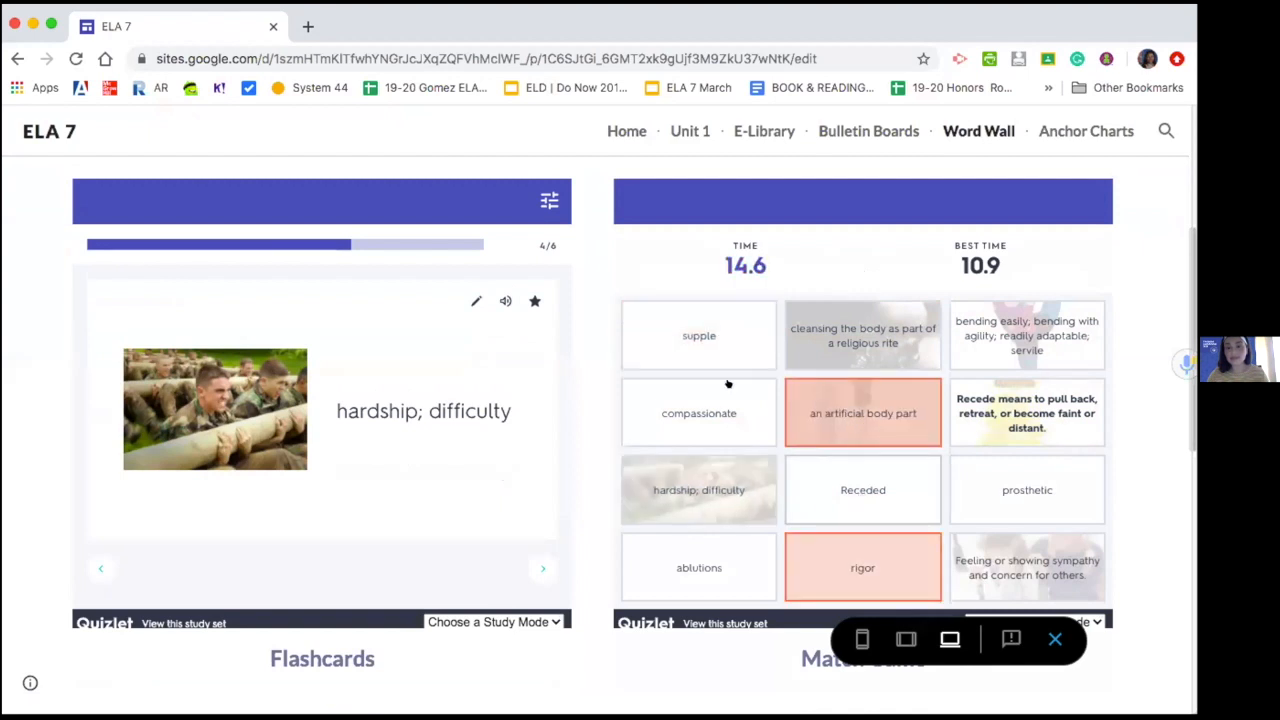
Match the "prosthetic" tile with its definition "an artificial body part" in the Match Game
click(1020, 335)
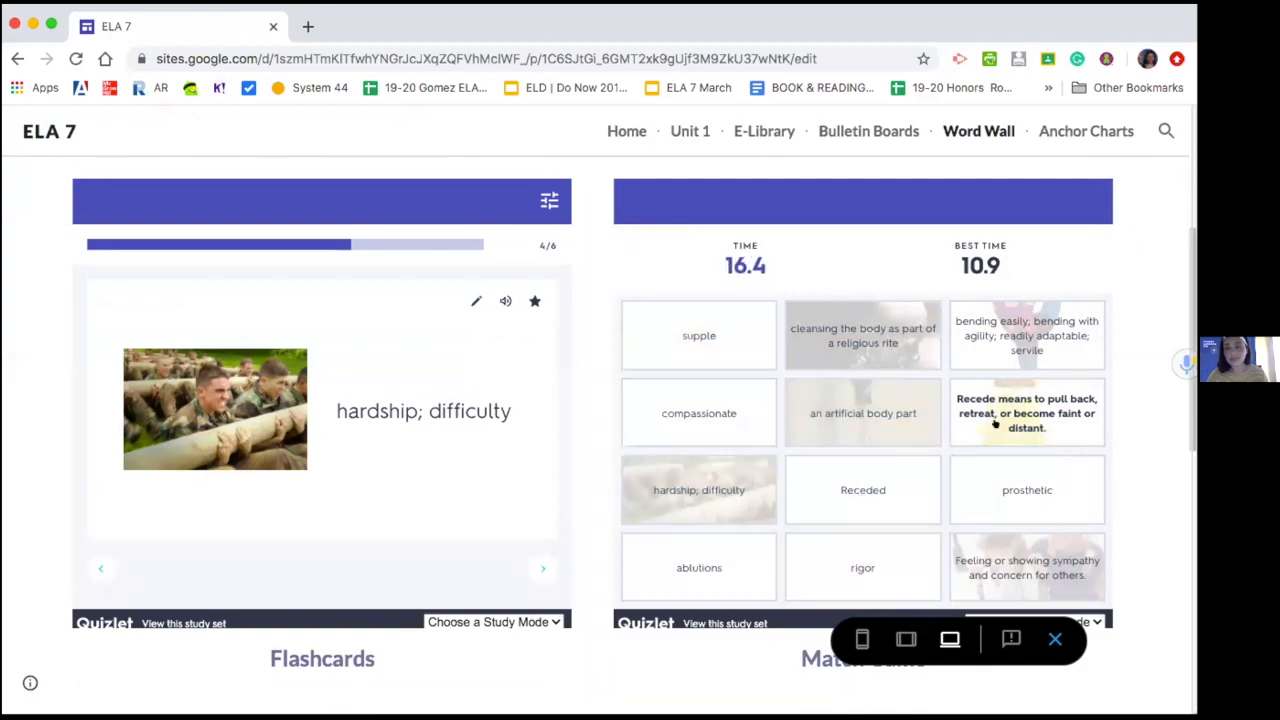
click(977, 493)
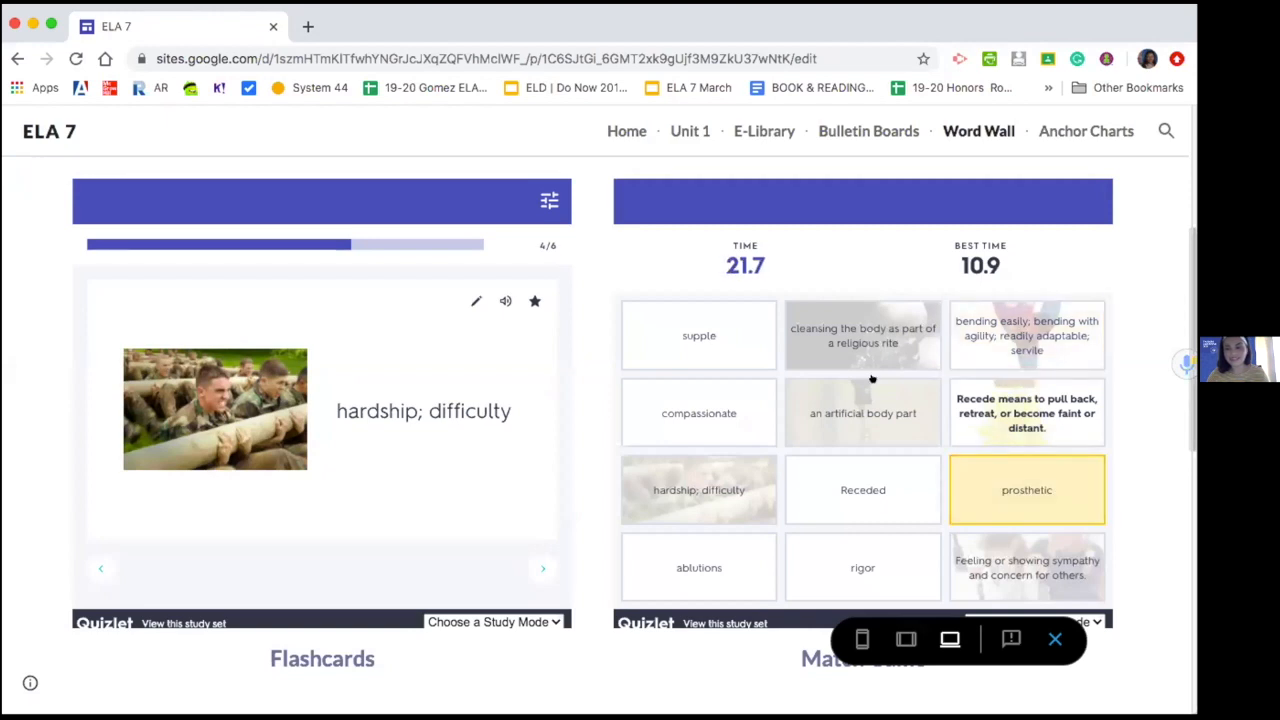
scroll(857, 398, down, 1)
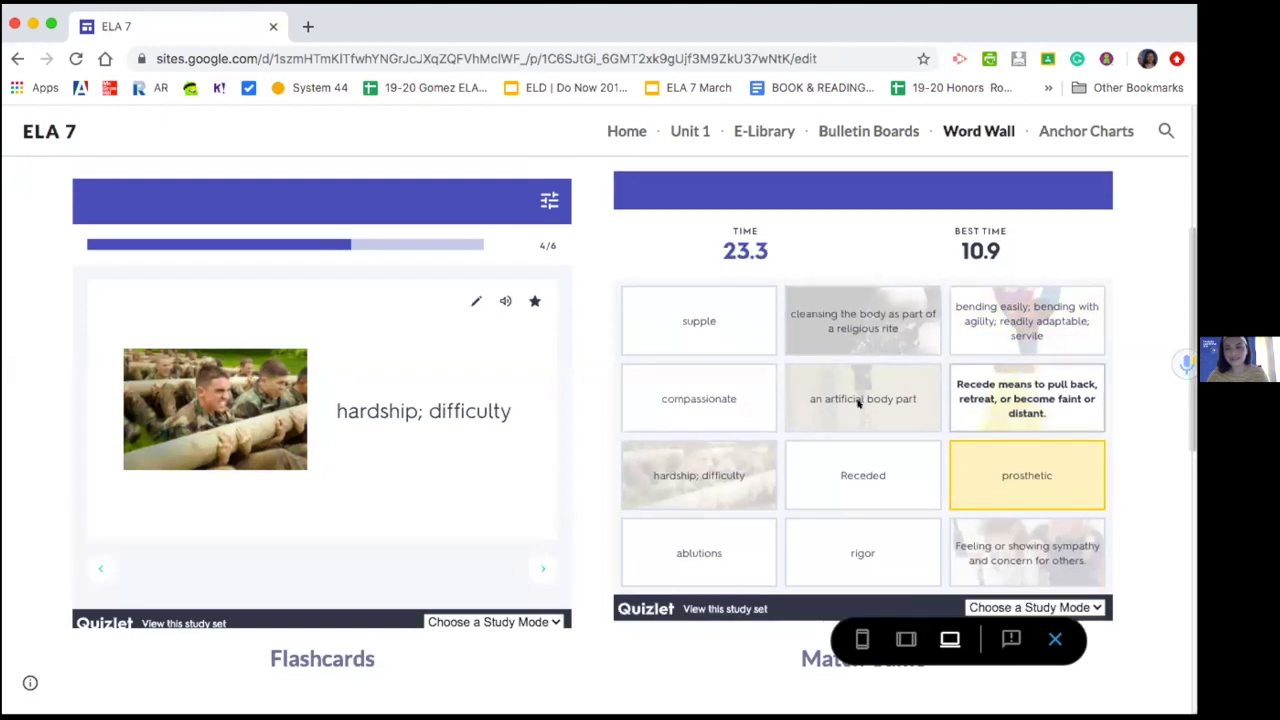
click(857, 400)
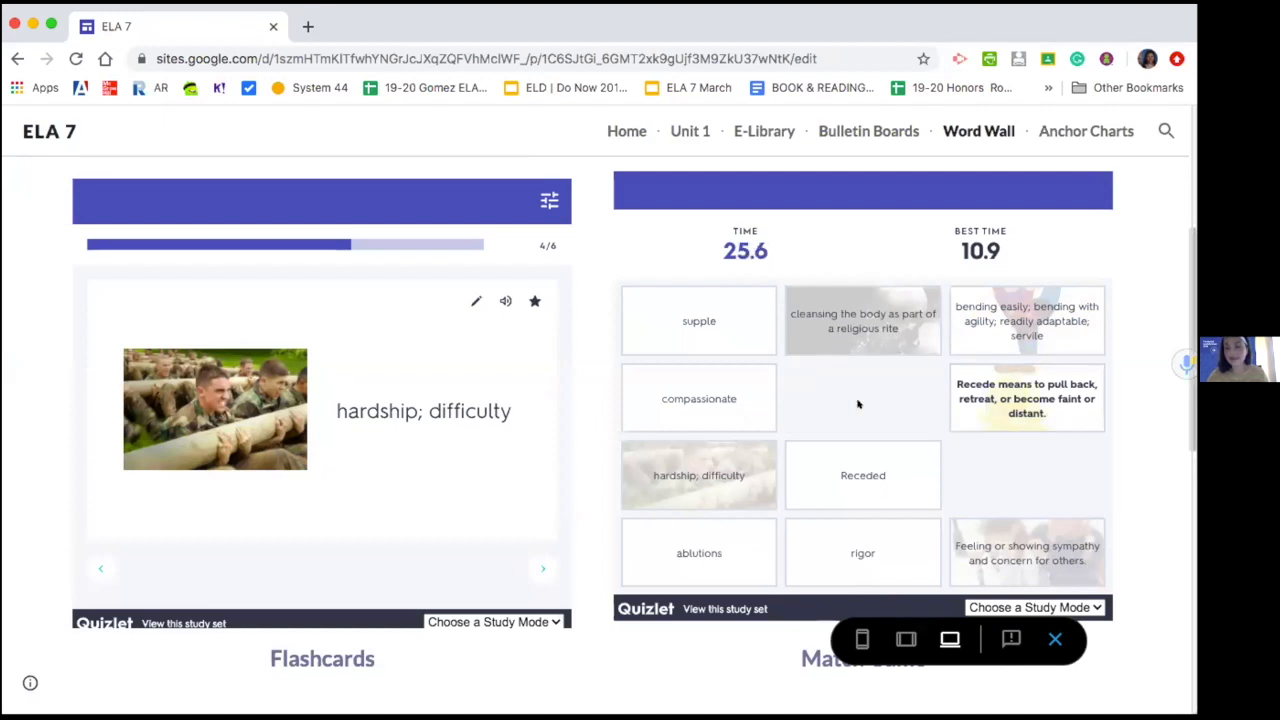
View the study modes offered in the Match Game embed, and exit the site preview
click(1000, 608)
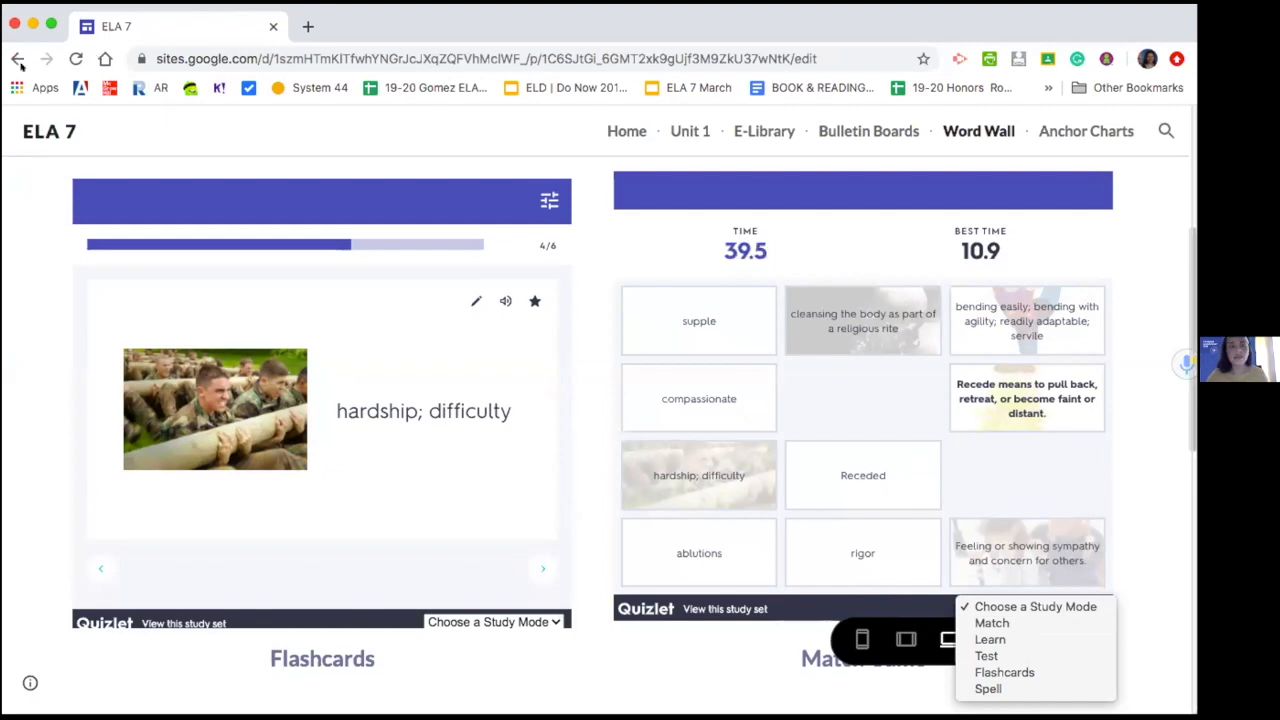
click(592, 612)
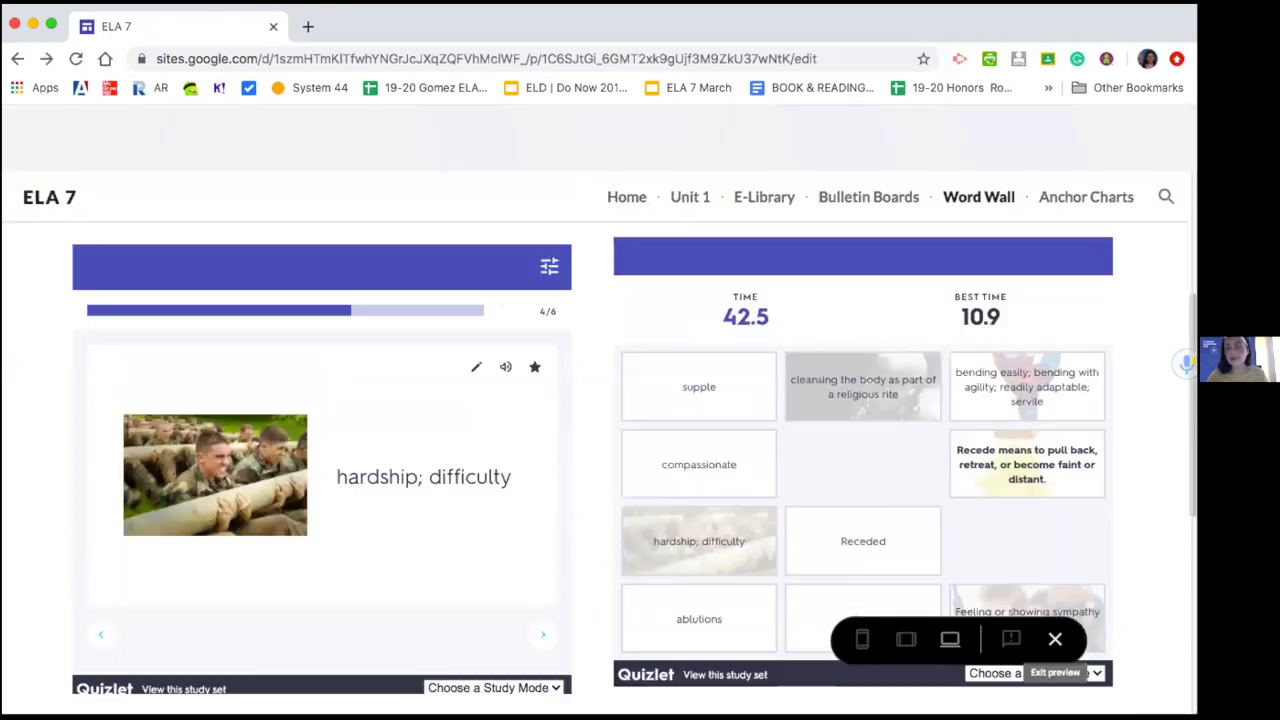
click(1045, 628)
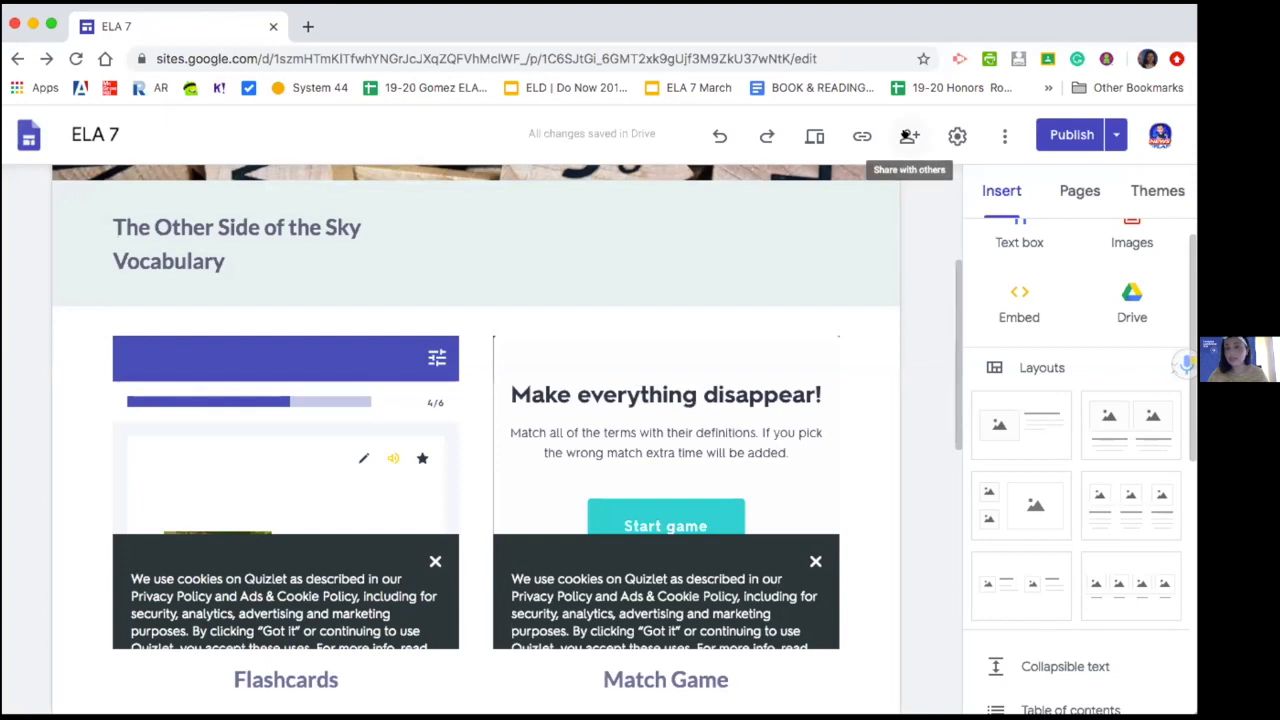
Review the people and link settings for sharing the ELA 7 site, and close the sharing dialog
click(909, 135)
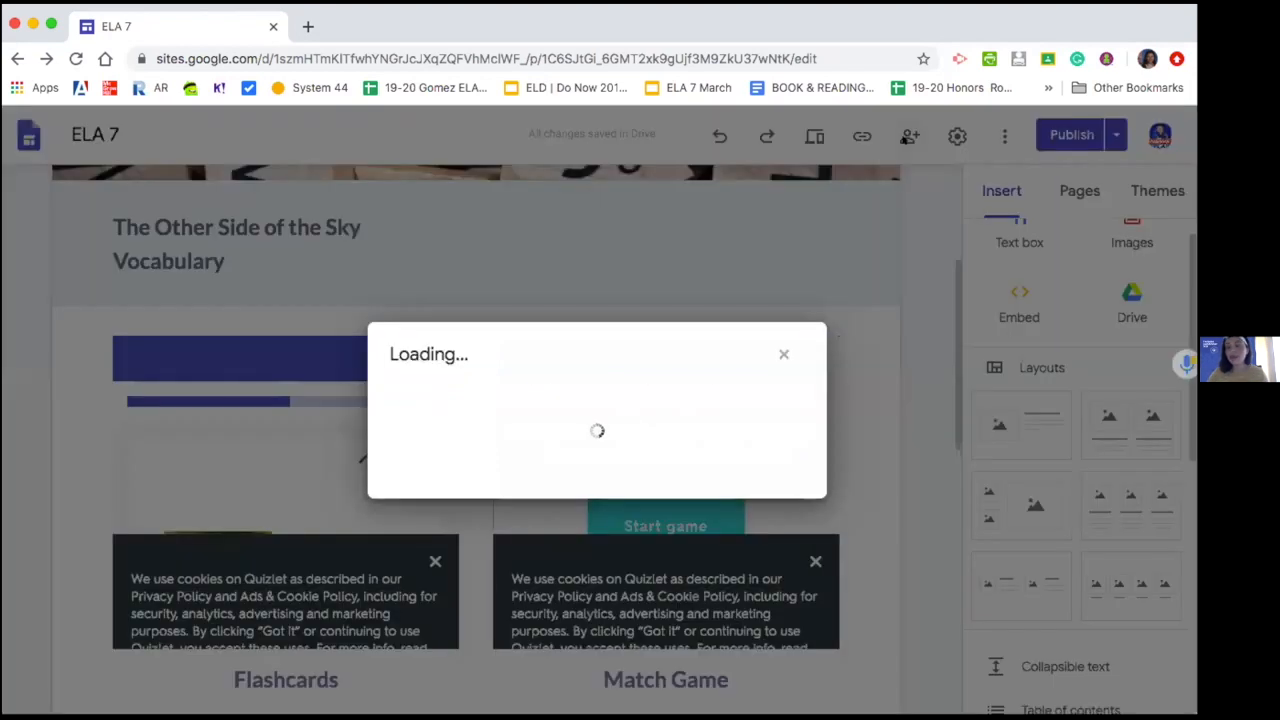
click(780, 353)
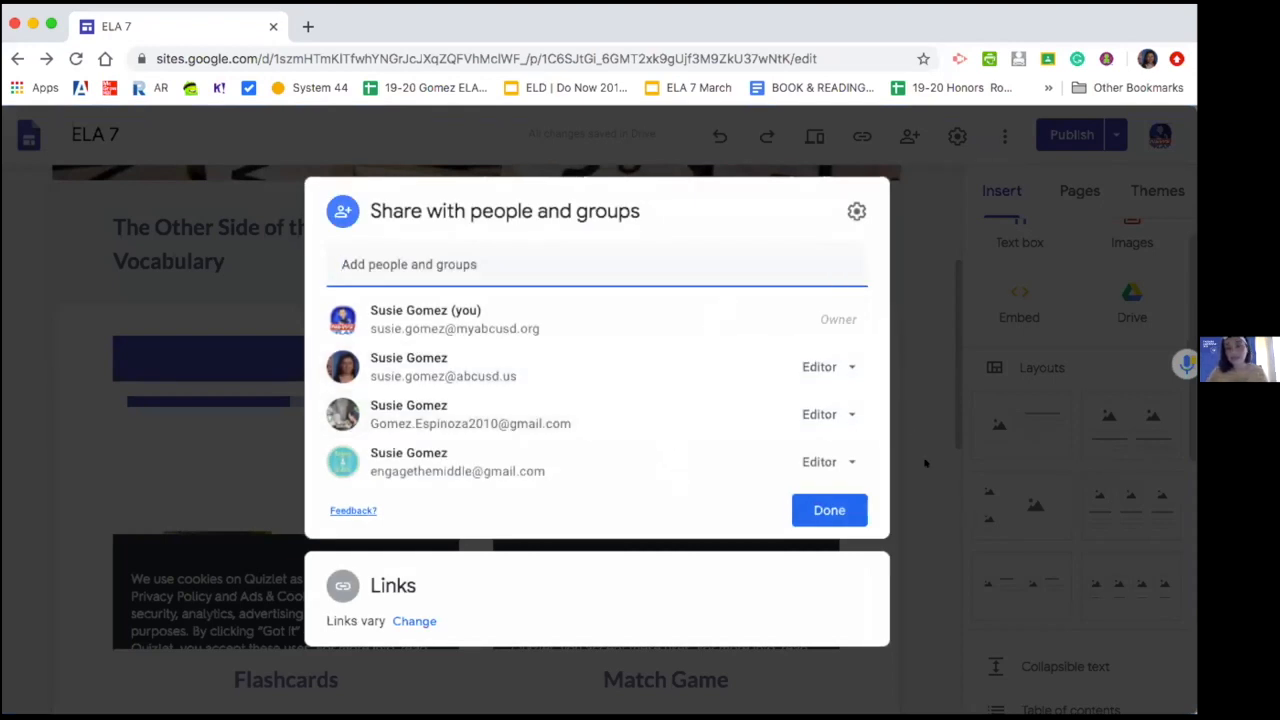
click(843, 510)
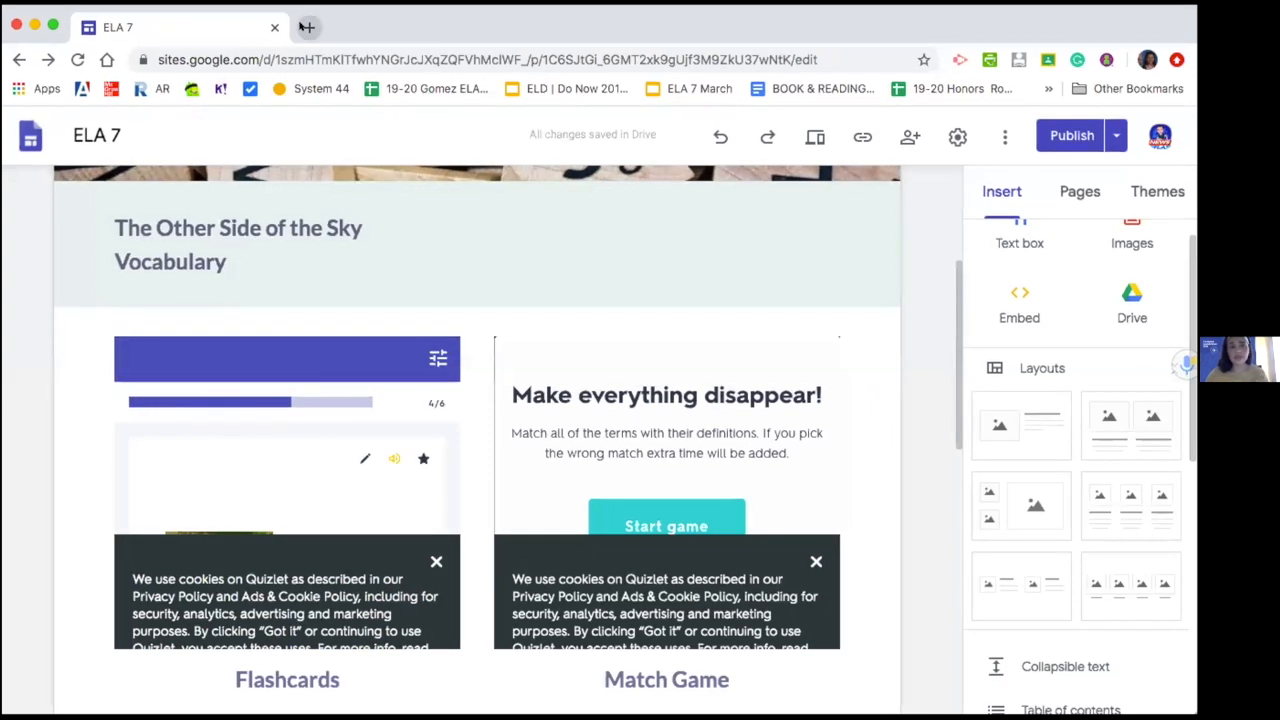
Open quizlet.com in a new browser tab and open the New Directions set from the recent sets
click(306, 27)
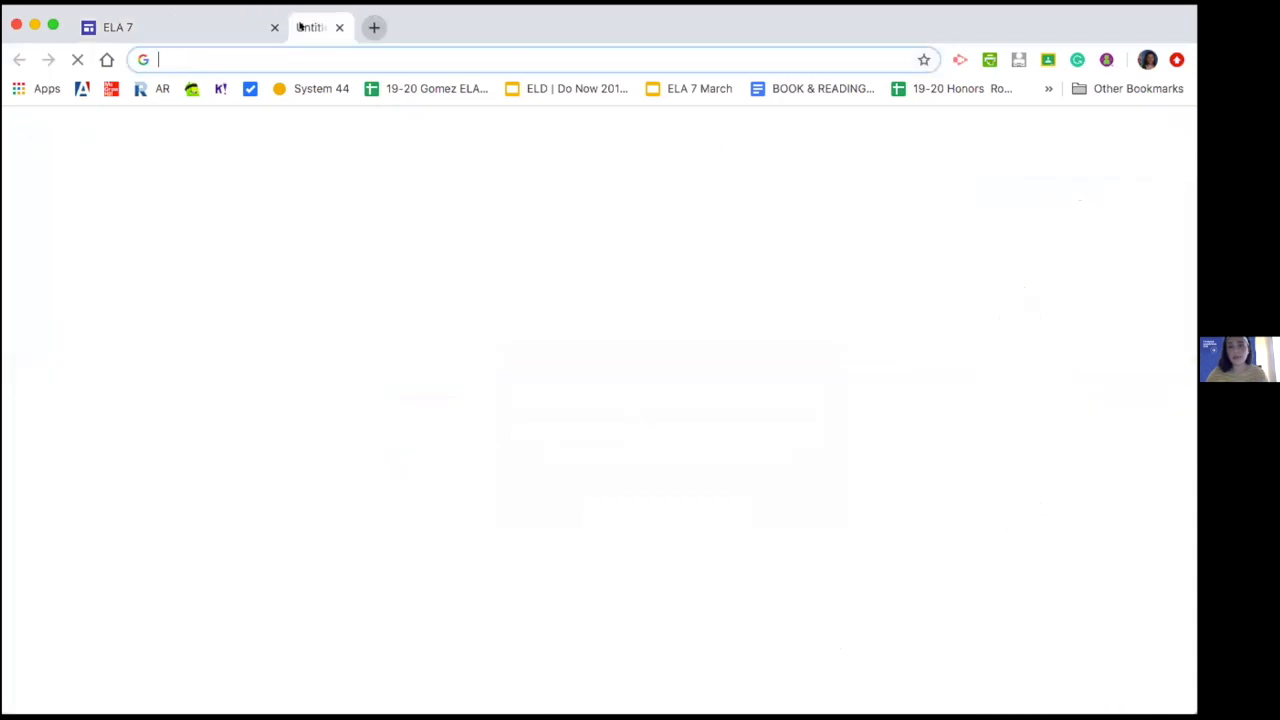
text(quizlet.com)
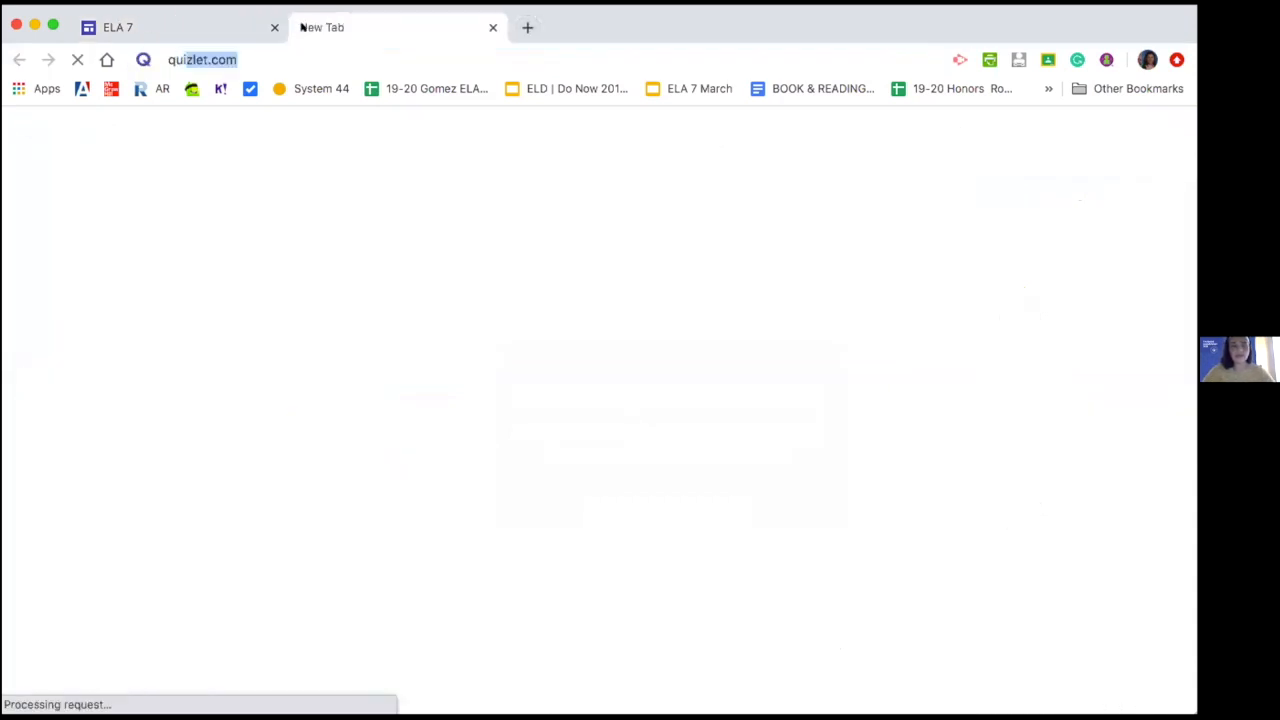
key(Return)
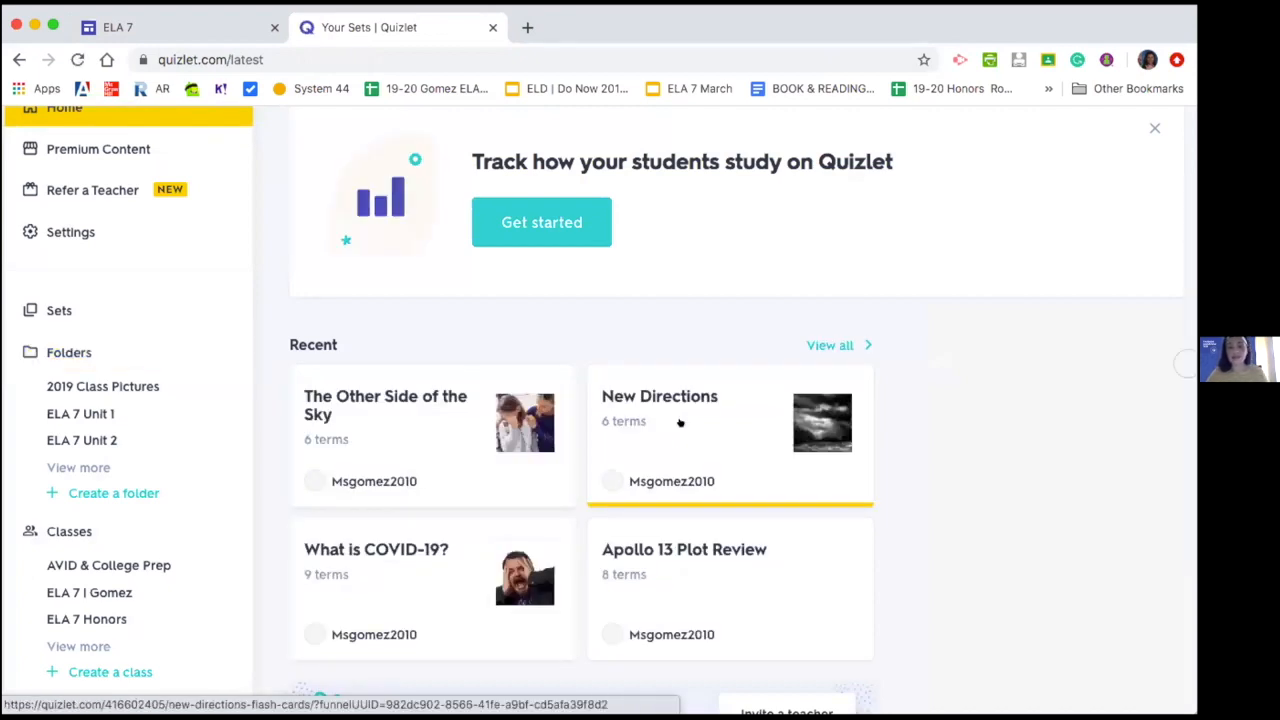
click(680, 423)
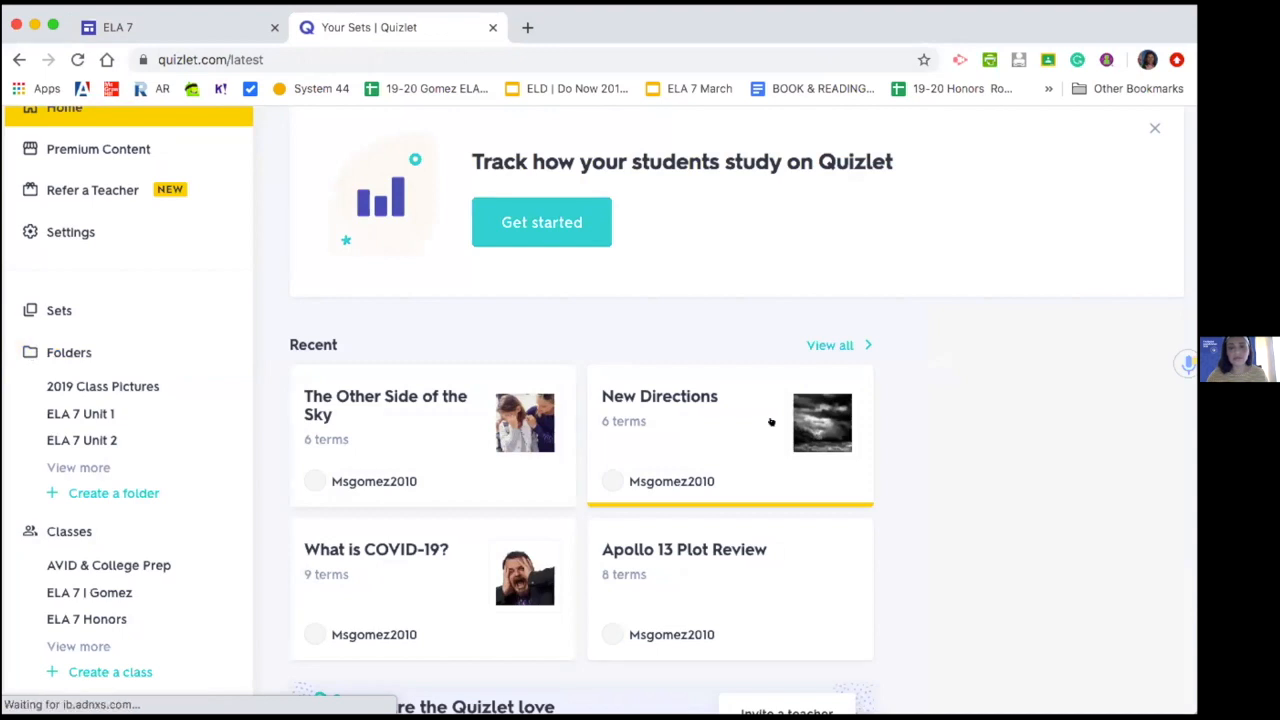
scroll(770, 420, up, 2)
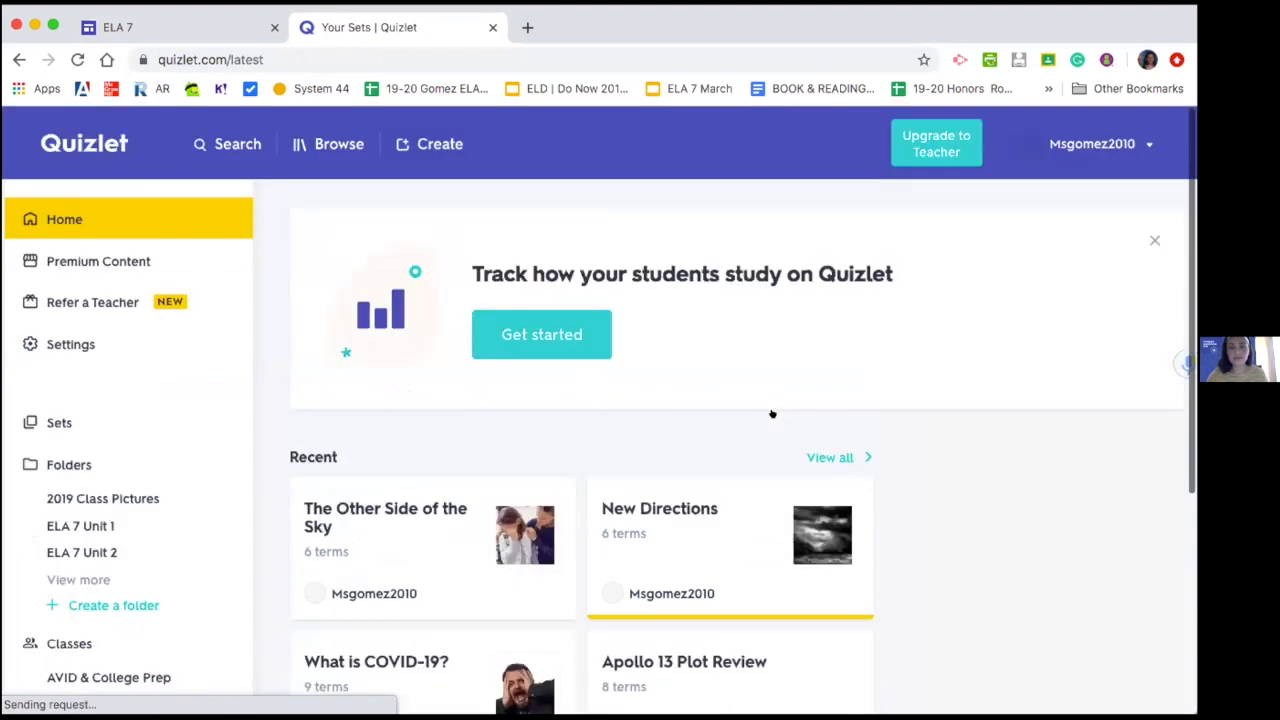
scroll(680, 440, down, 2)
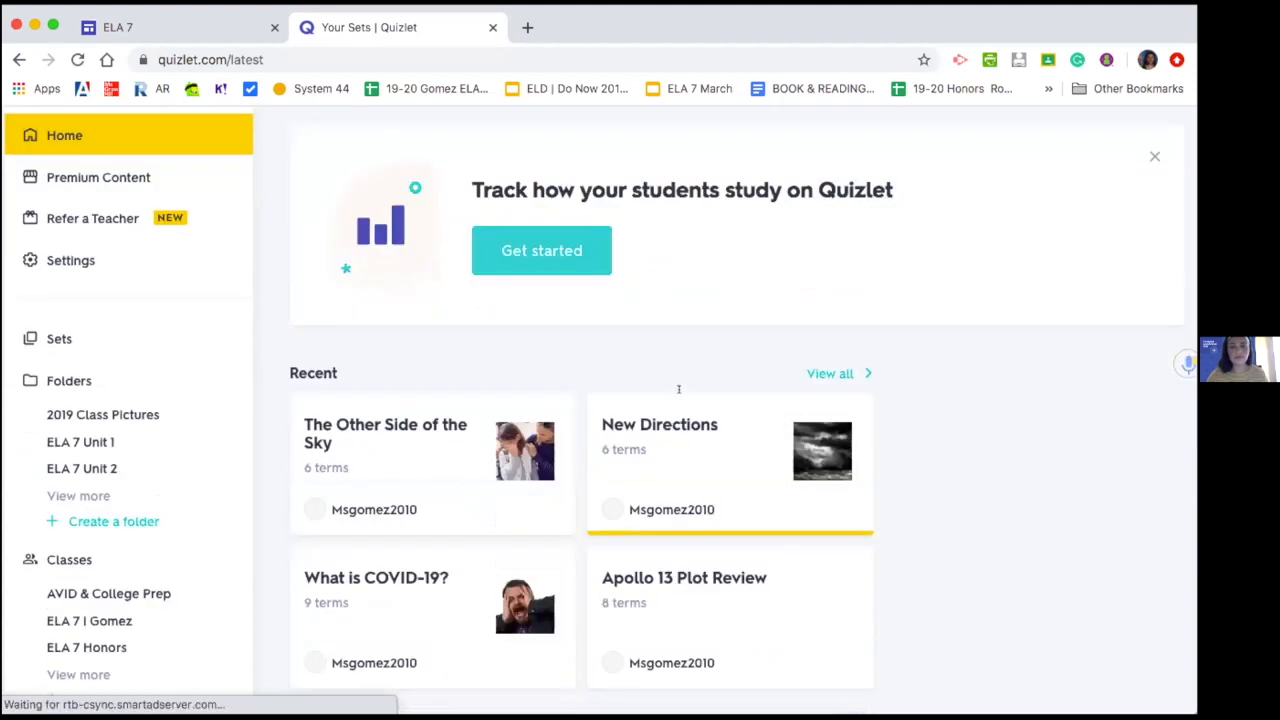
scroll(573, 264, down, 3)
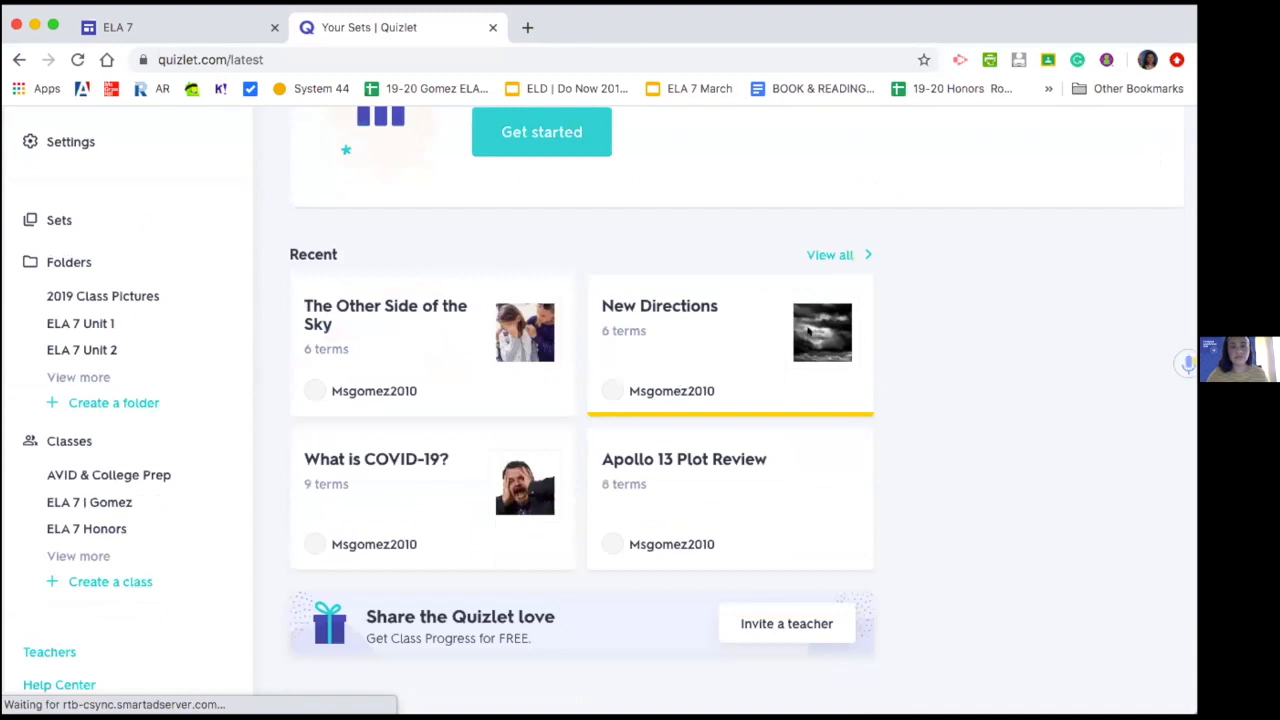
scroll(810, 408, up, 2)
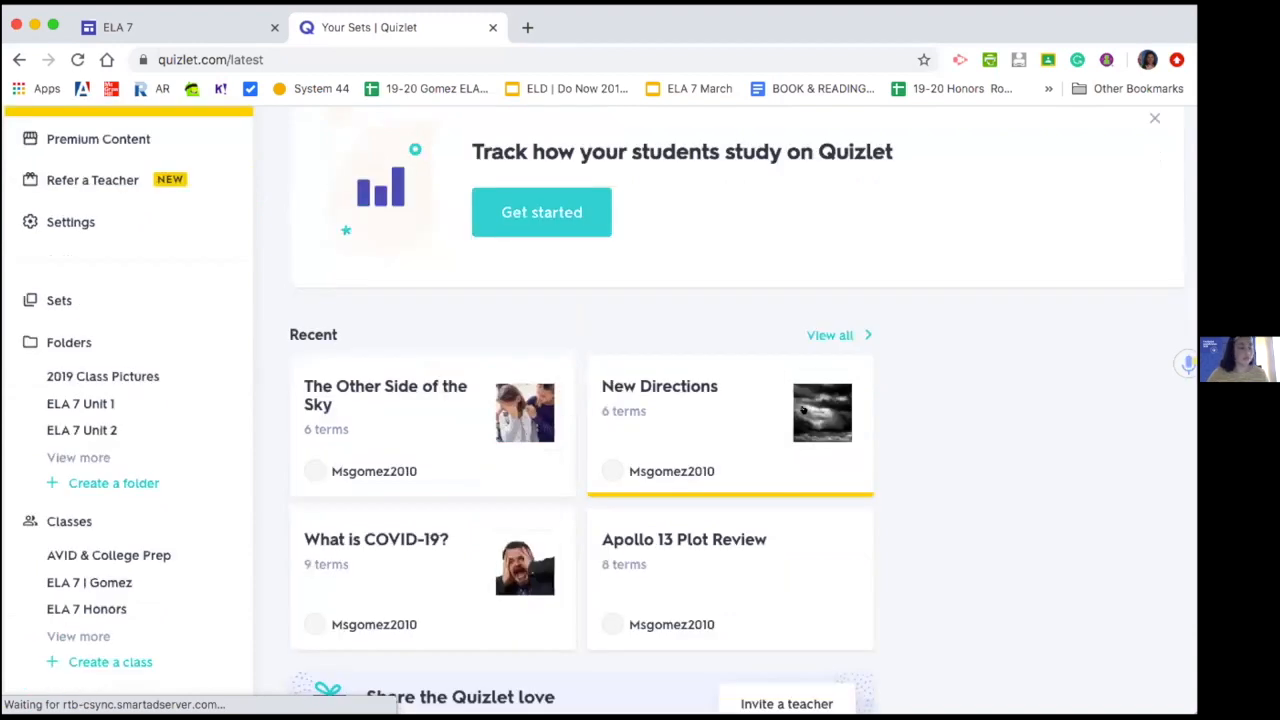
scroll(810, 408, up, 2)
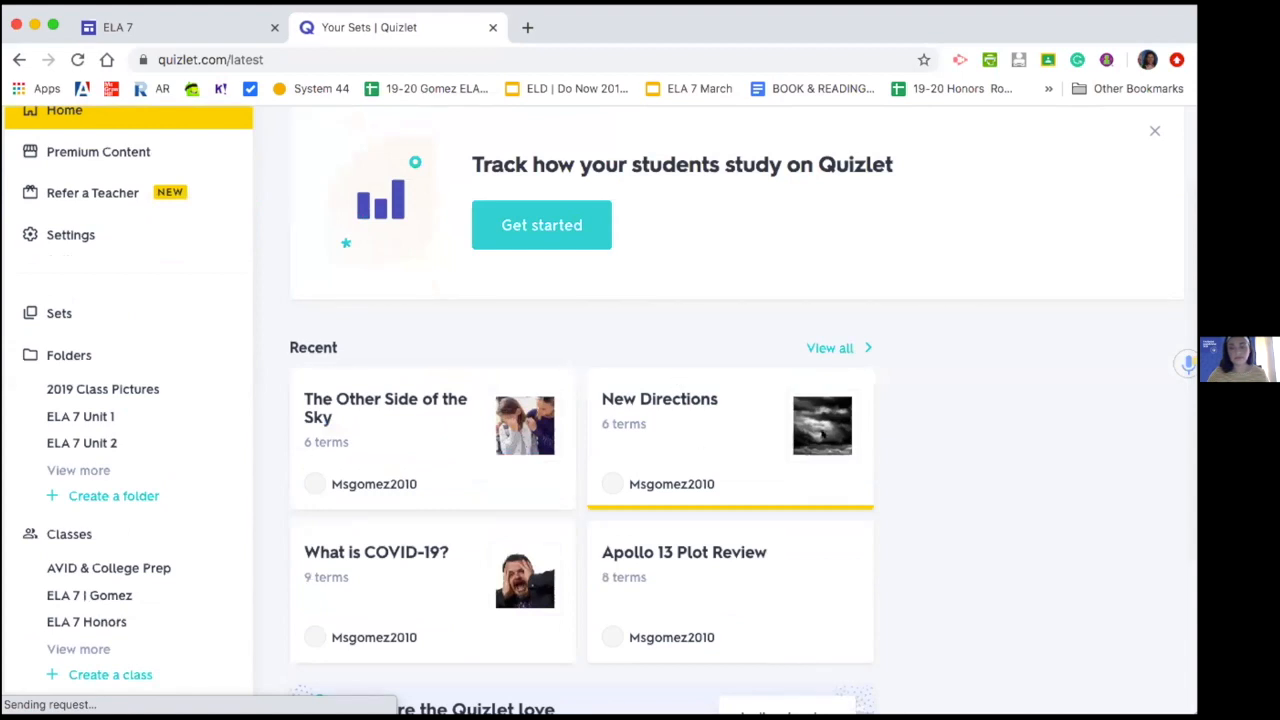
scroll(795, 452, down, 2)
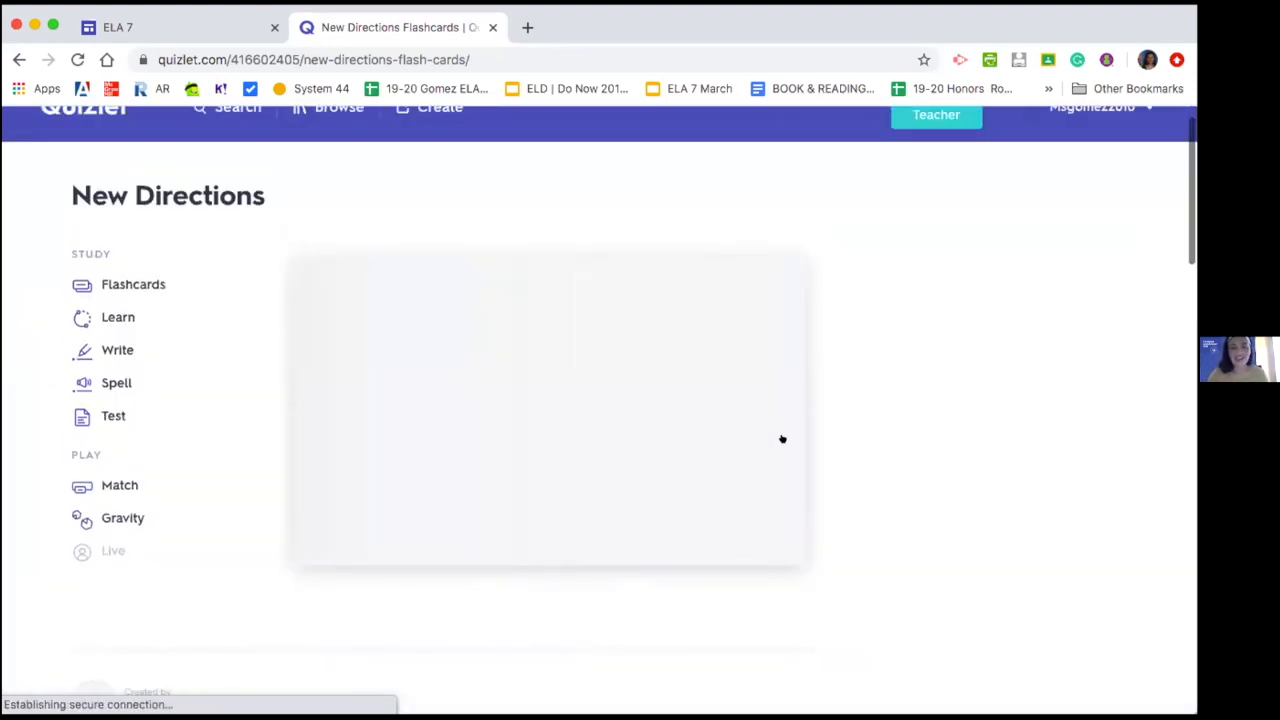
Open the embed options for the New Directions set from its additional set actions
scroll(785, 452, down, 1)
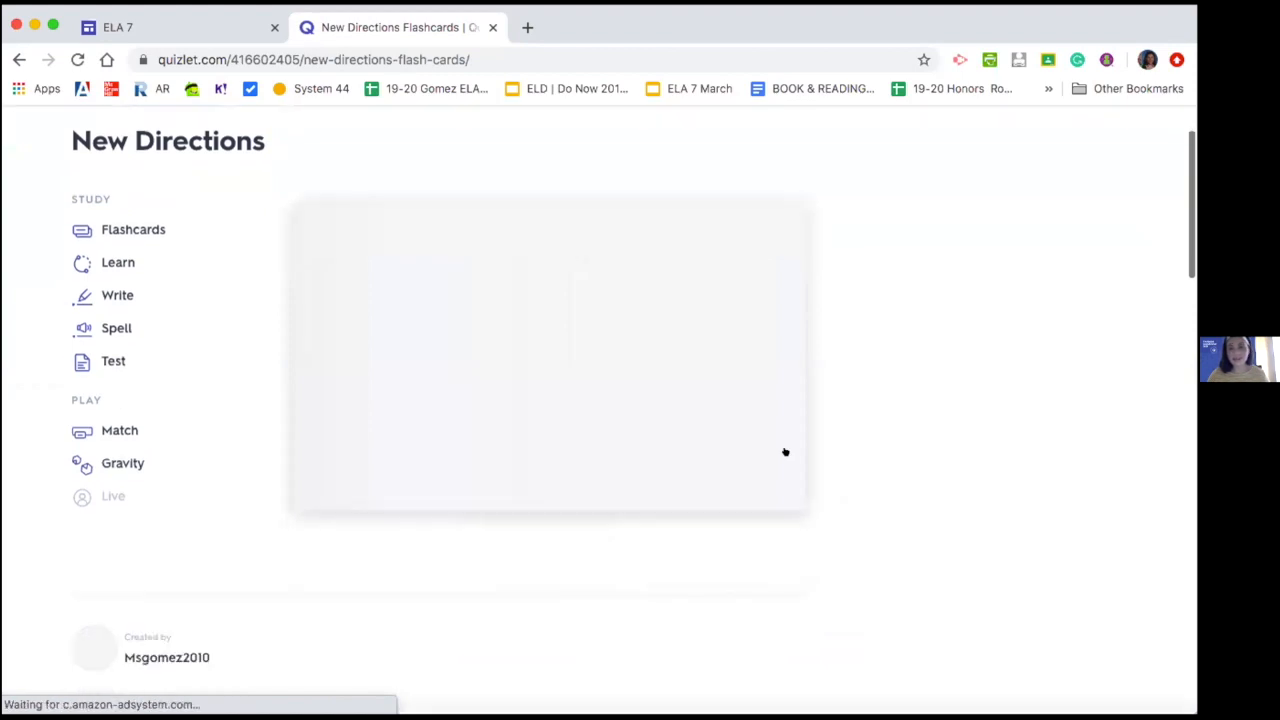
scroll(785, 452, down, 1)
scroll(740, 412, down, 2)
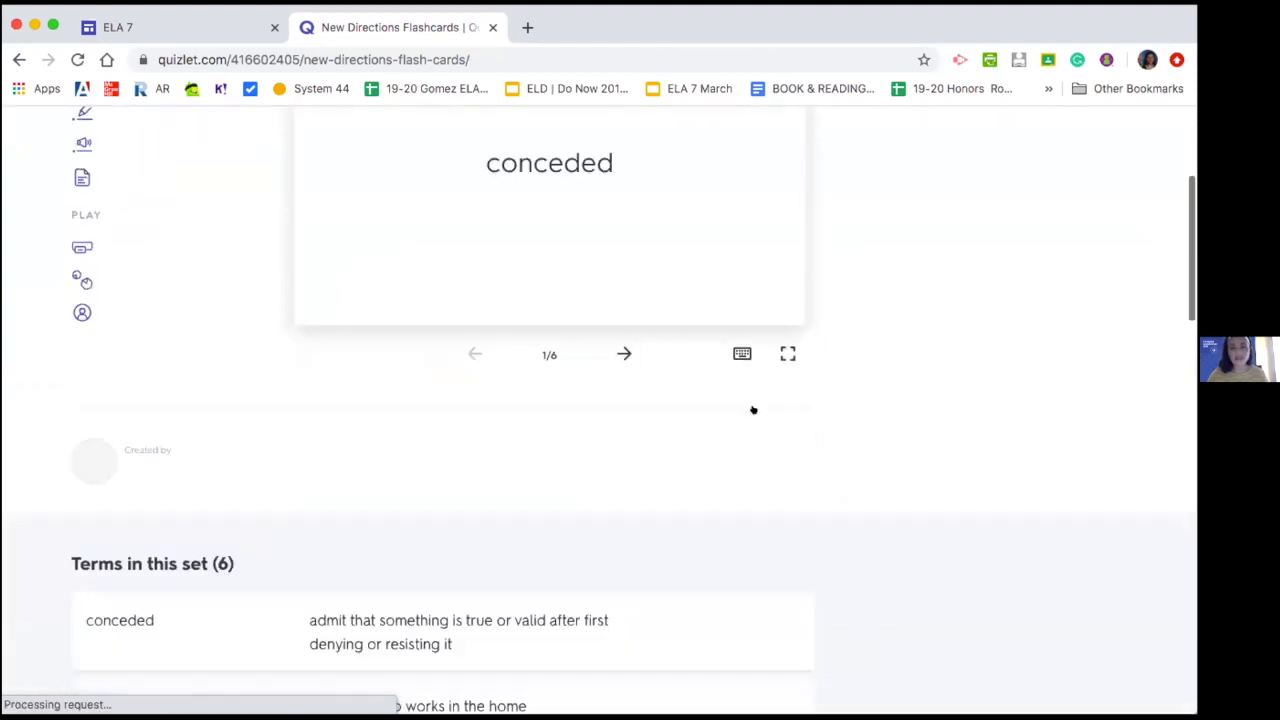
scroll(700, 425, down, 1)
scroll(740, 438, up, 1)
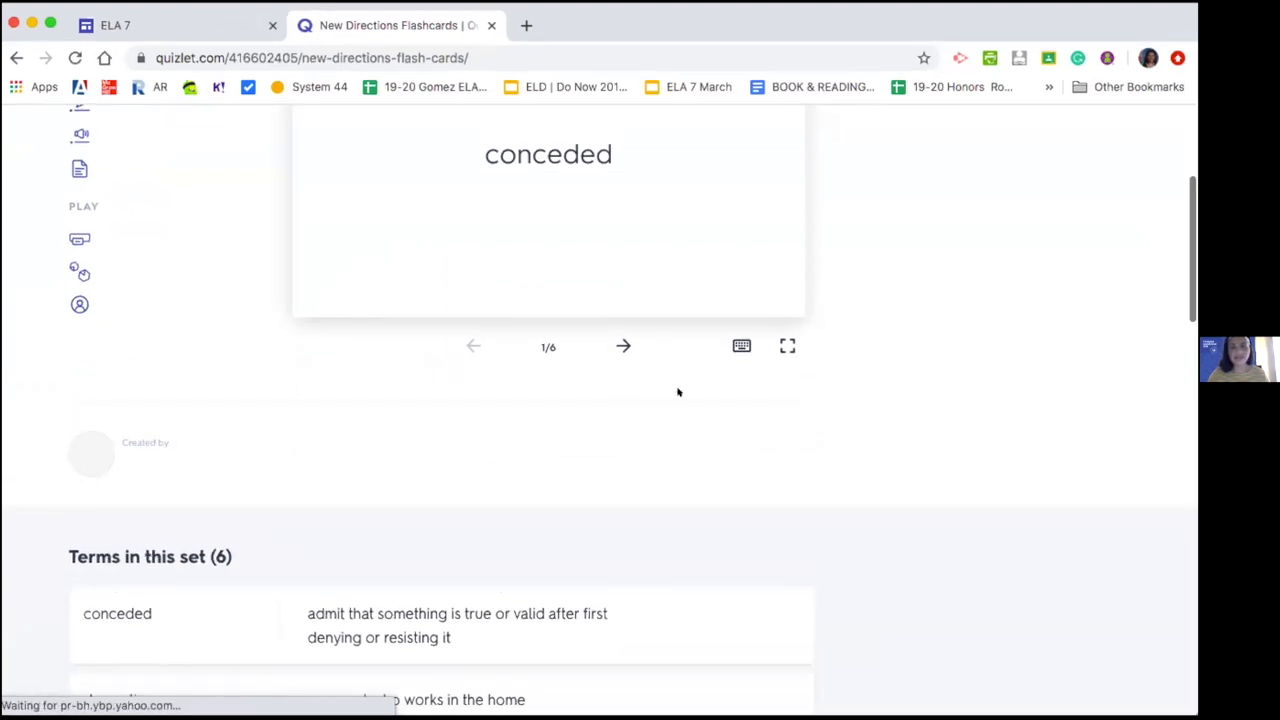
scroll(677, 391, up, 1)
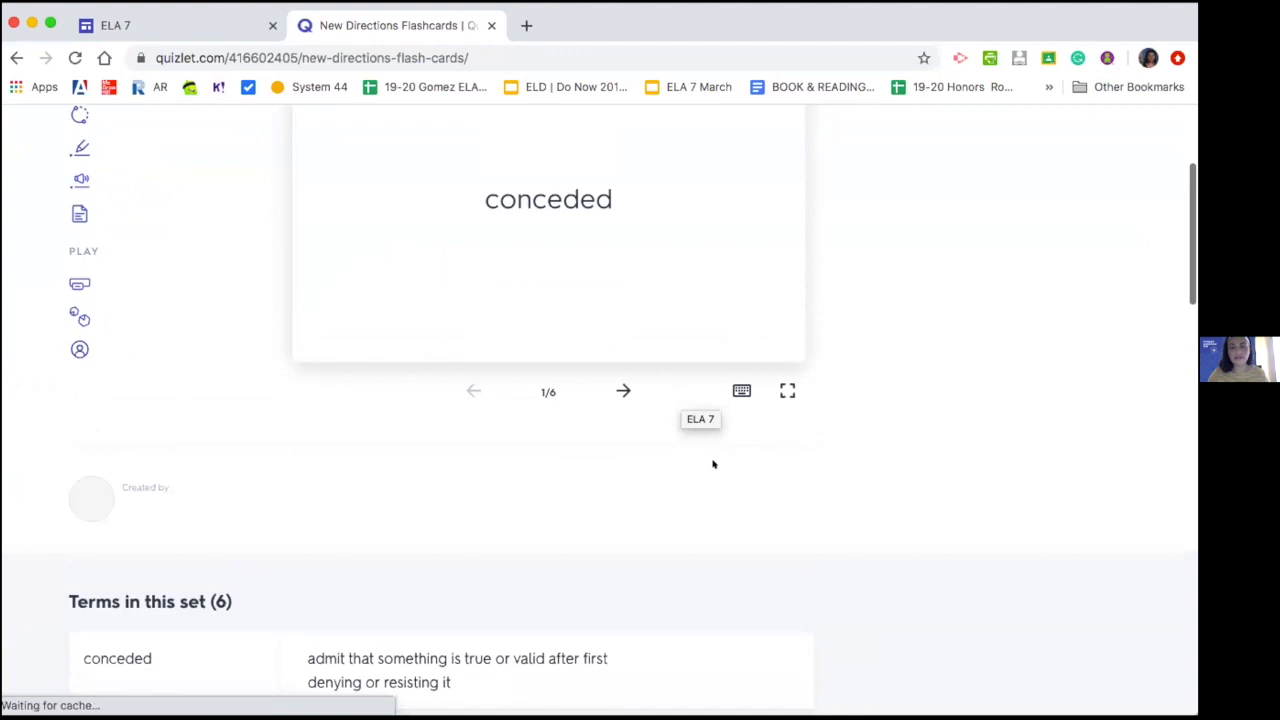
scroll(714, 464, up, 2)
scroll(729, 525, down, 2)
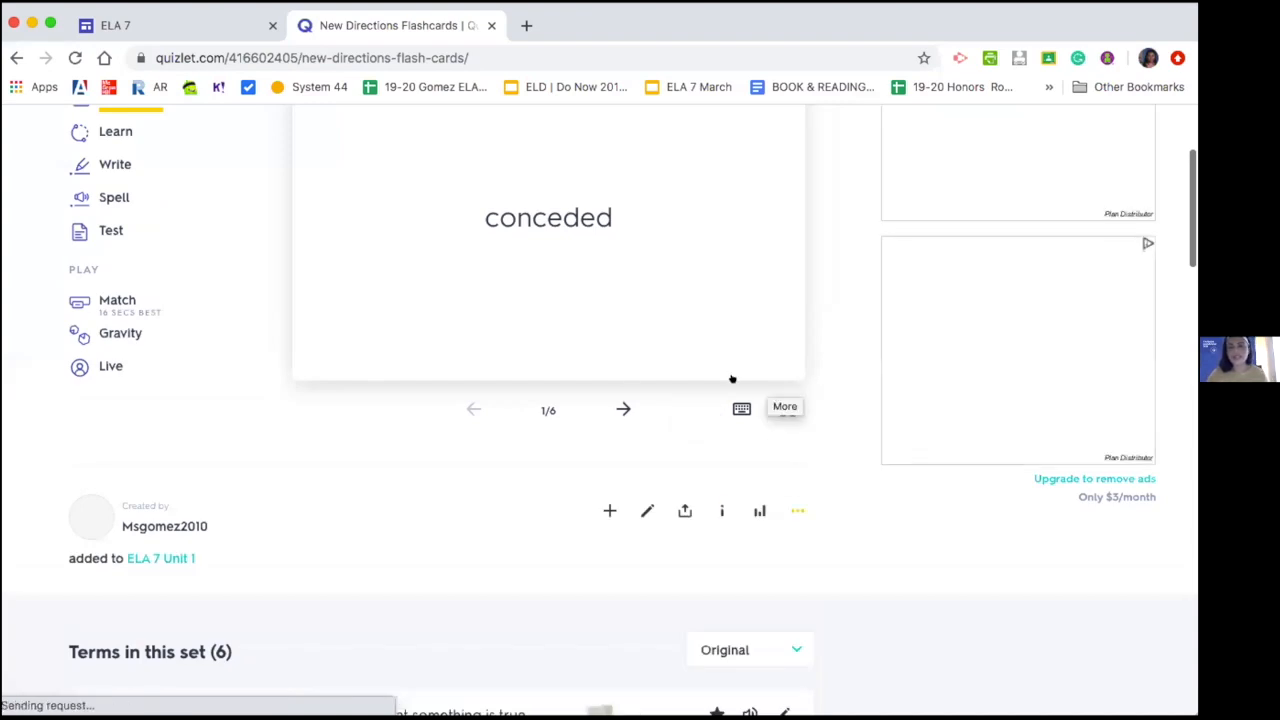
click(789, 510)
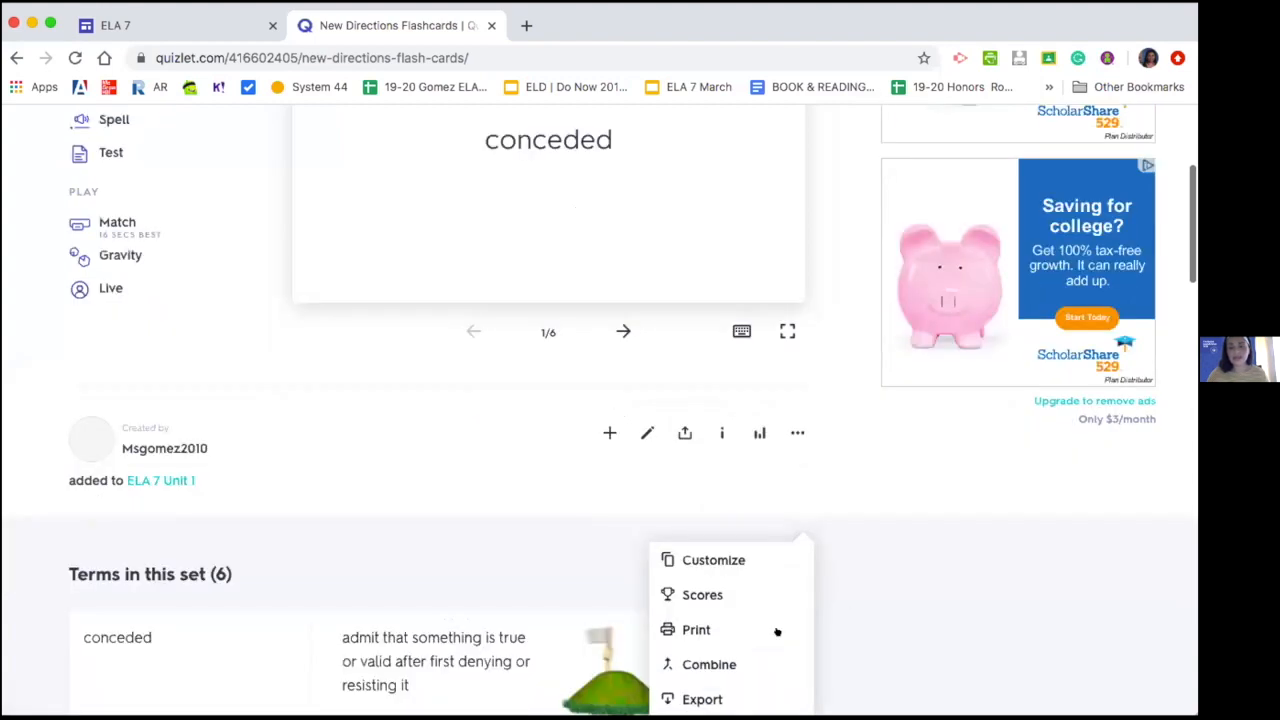
scroll(843, 600, down, 2)
click(790, 370)
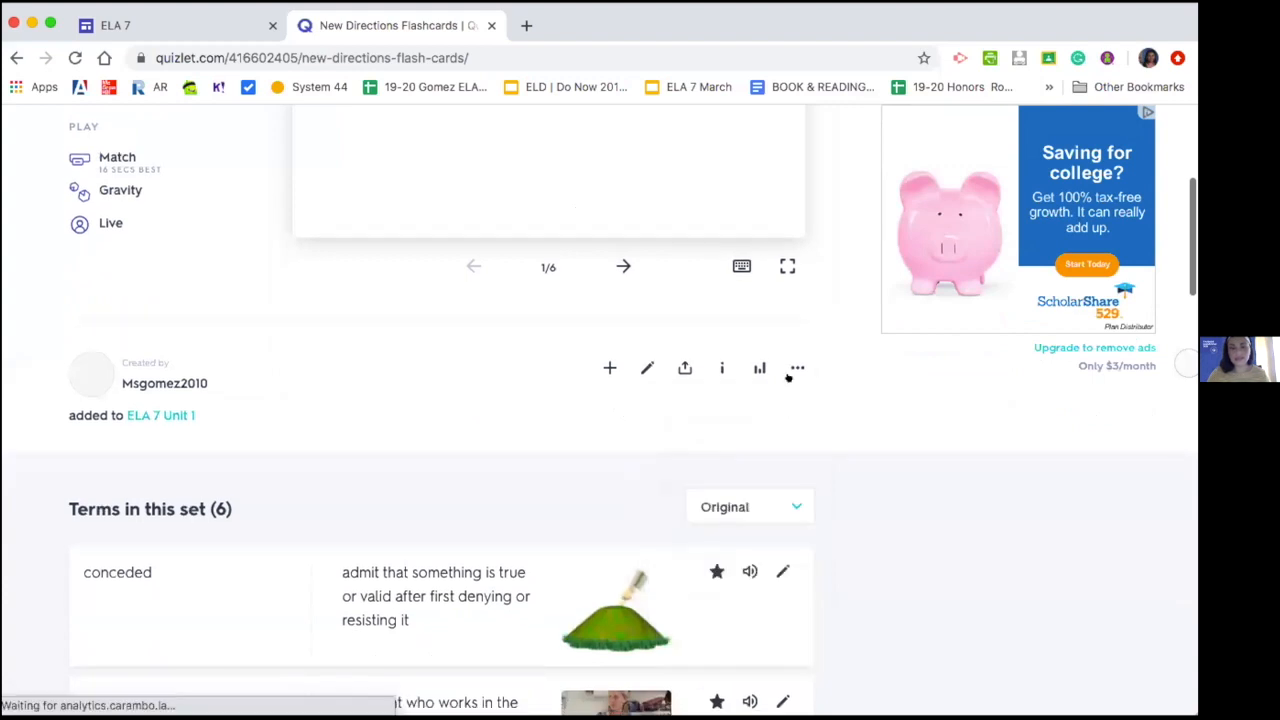
click(792, 367)
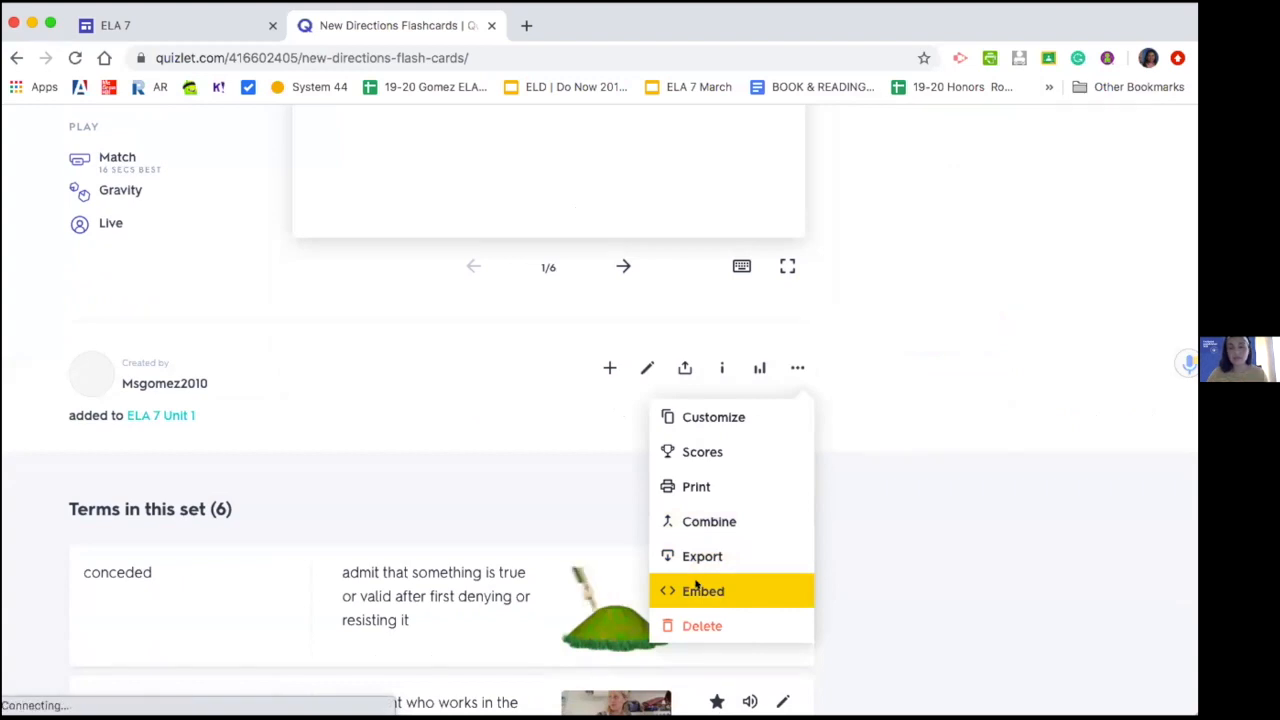
click(699, 589)
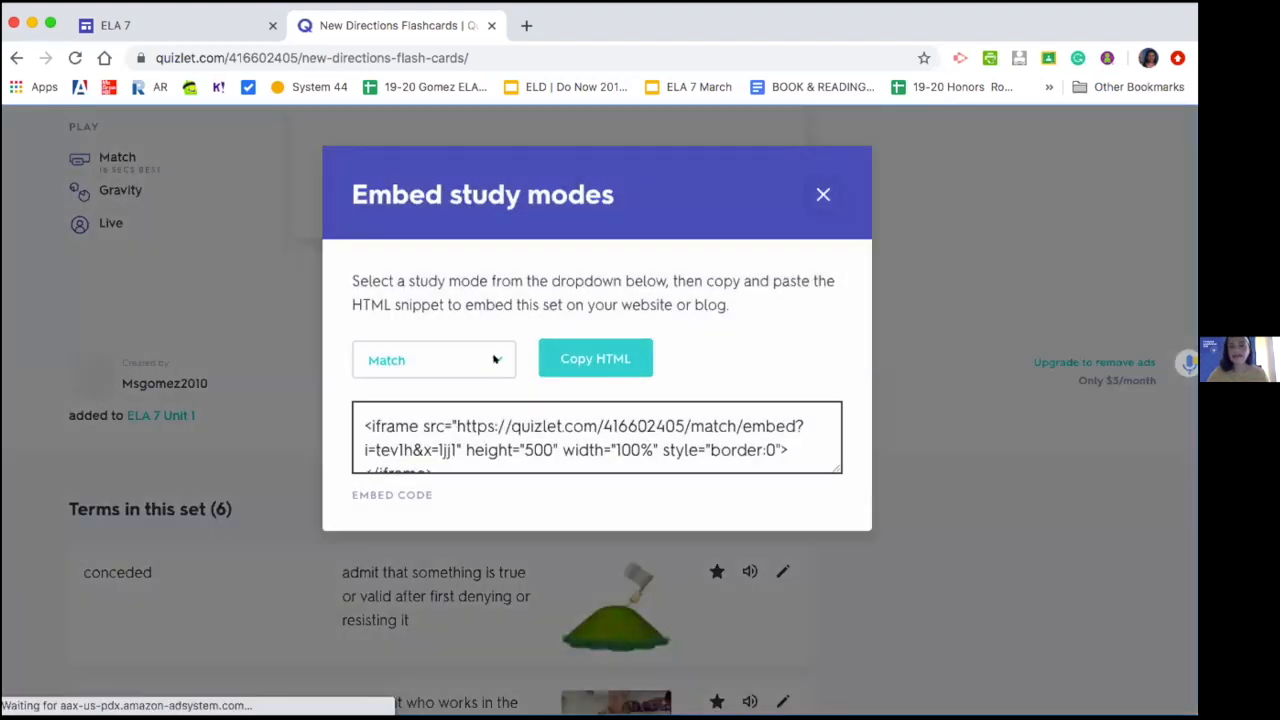
Review the available study modes for embedding, keep Match, and copy its HTML embed code
click(494, 358)
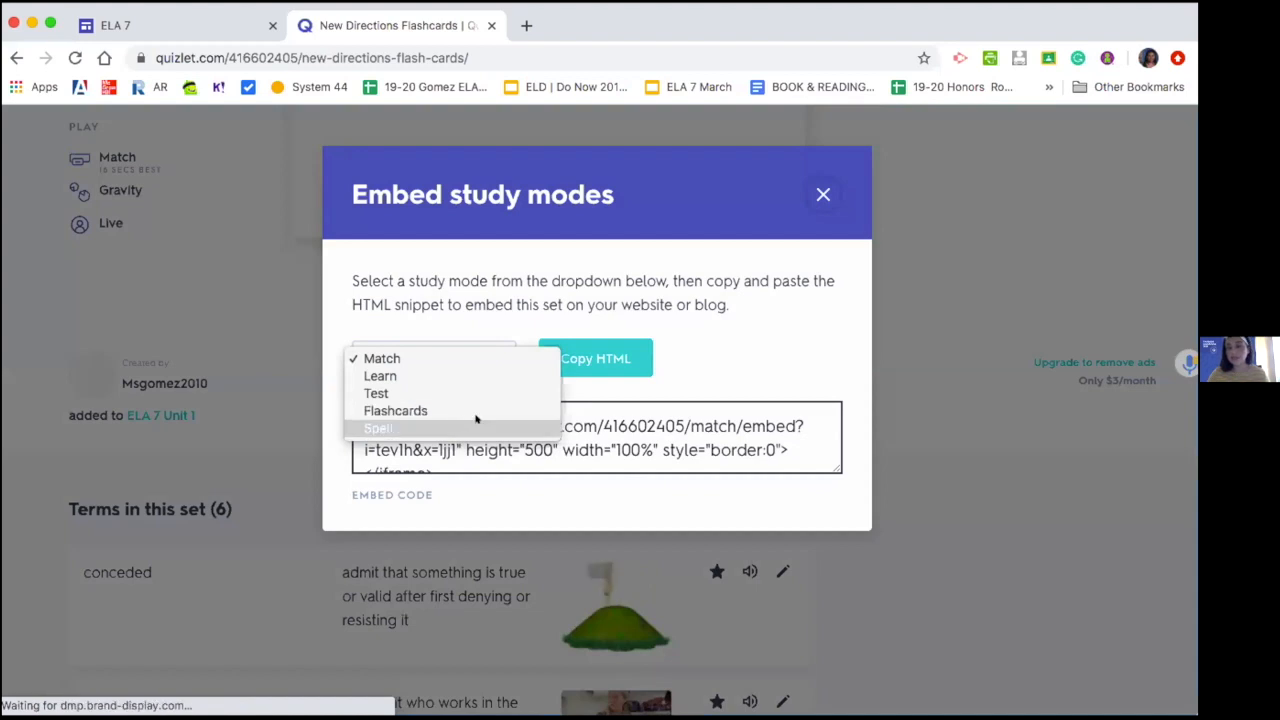
click(614, 362)
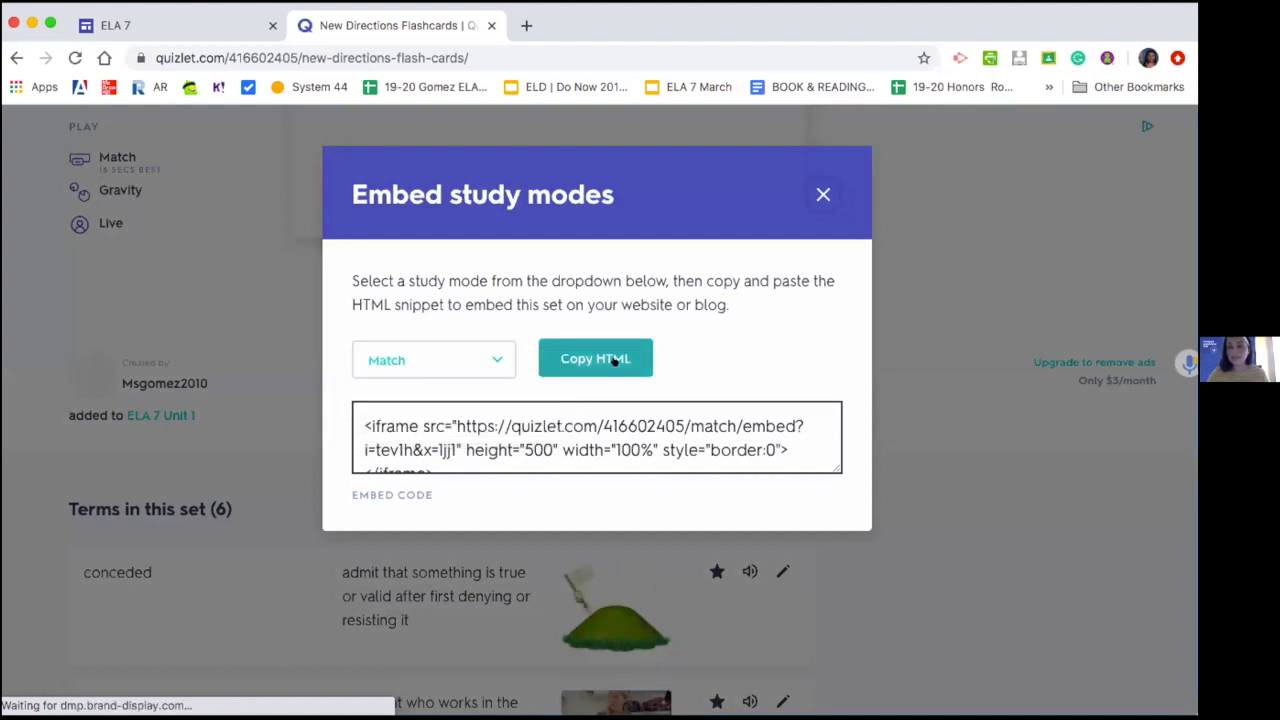
click(614, 360)
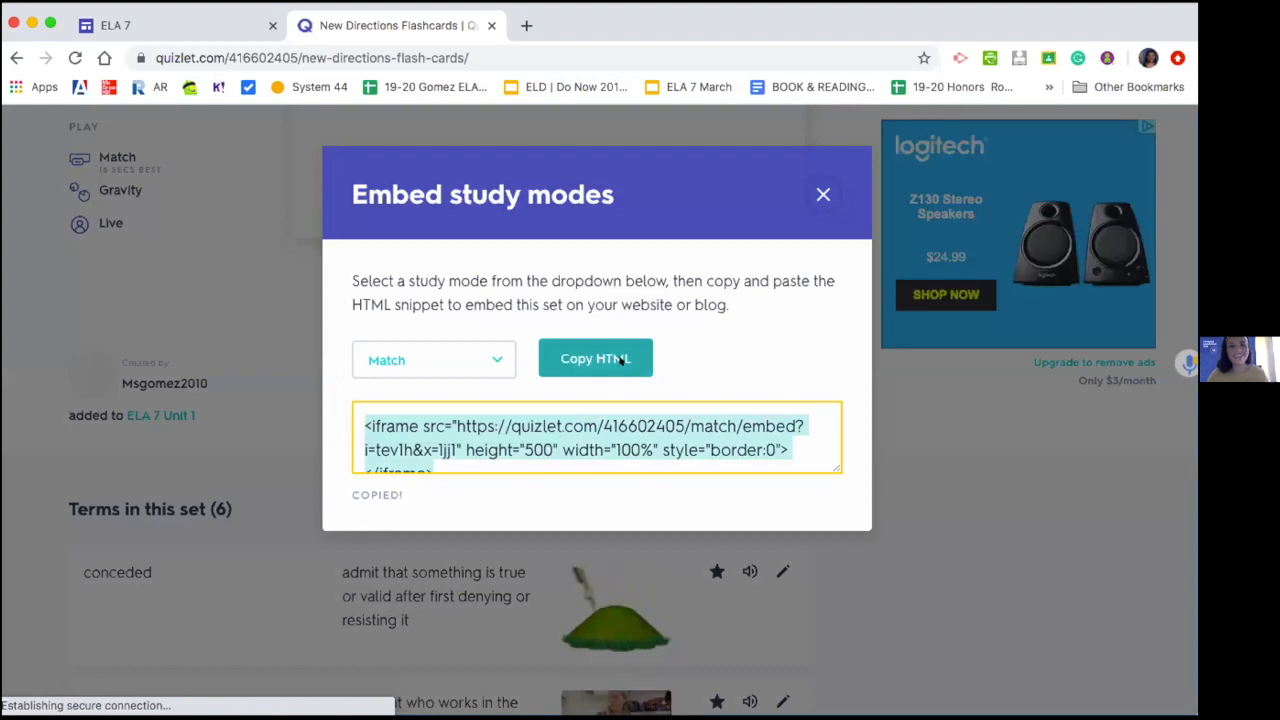
Return to the ELA 7 site, paste the Match game's HTML as embed code for a web embed, and leave the embed dialog
click(194, 23)
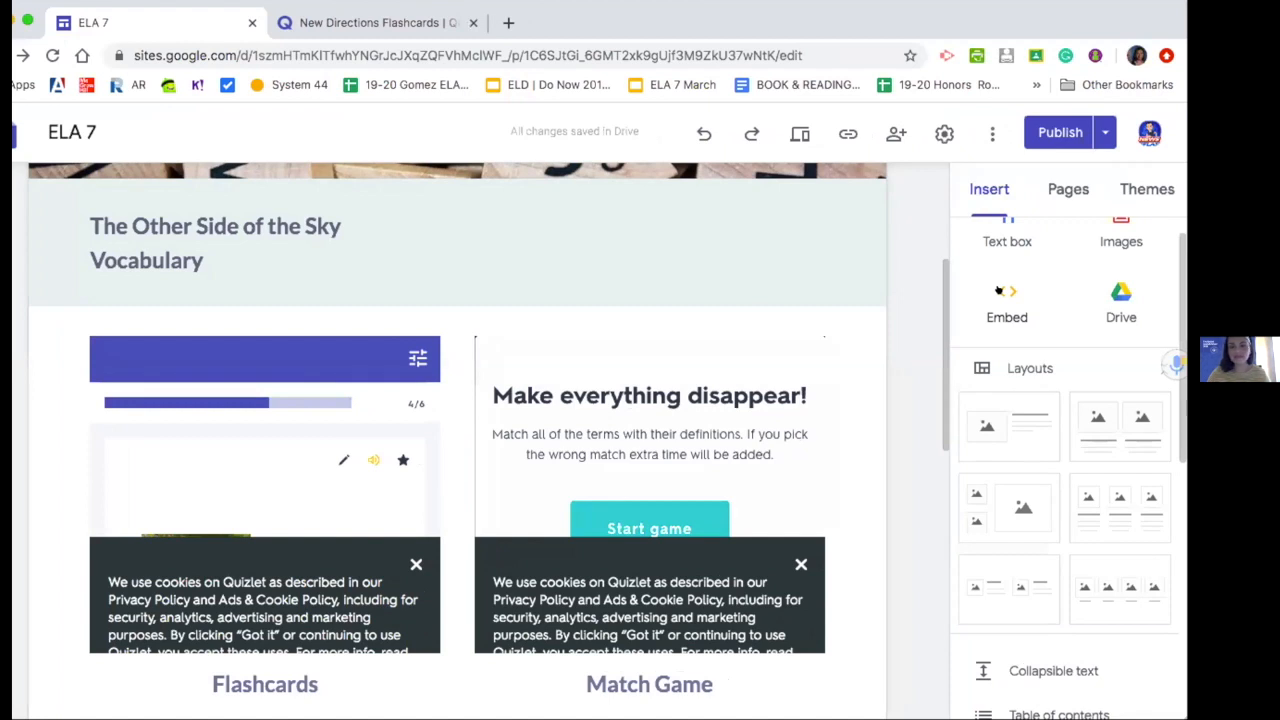
click(998, 290)
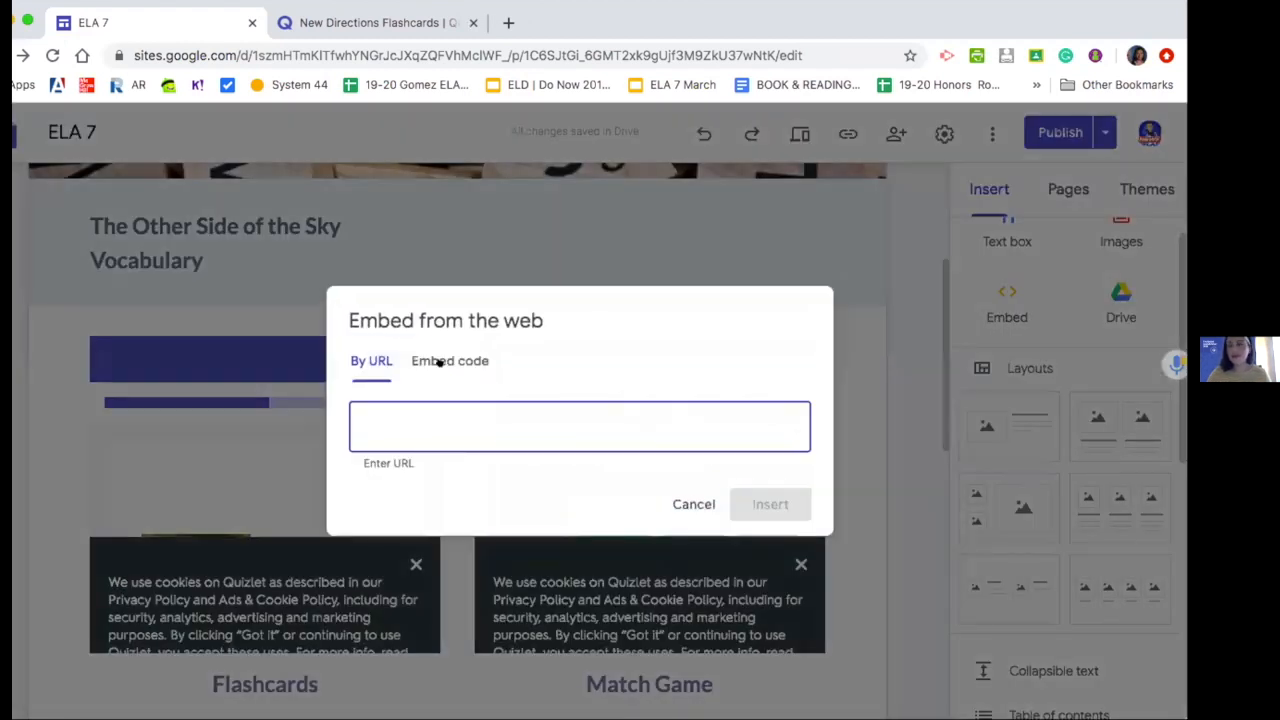
click(439, 363)
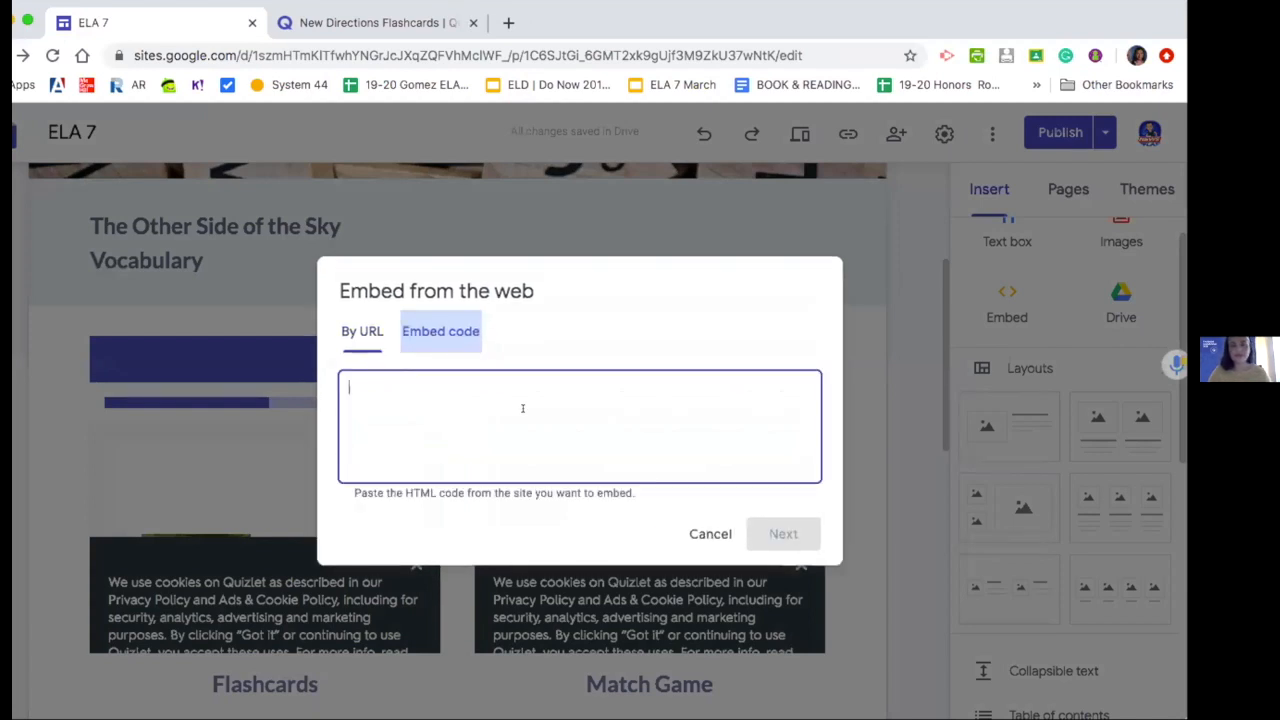
key(super+v)
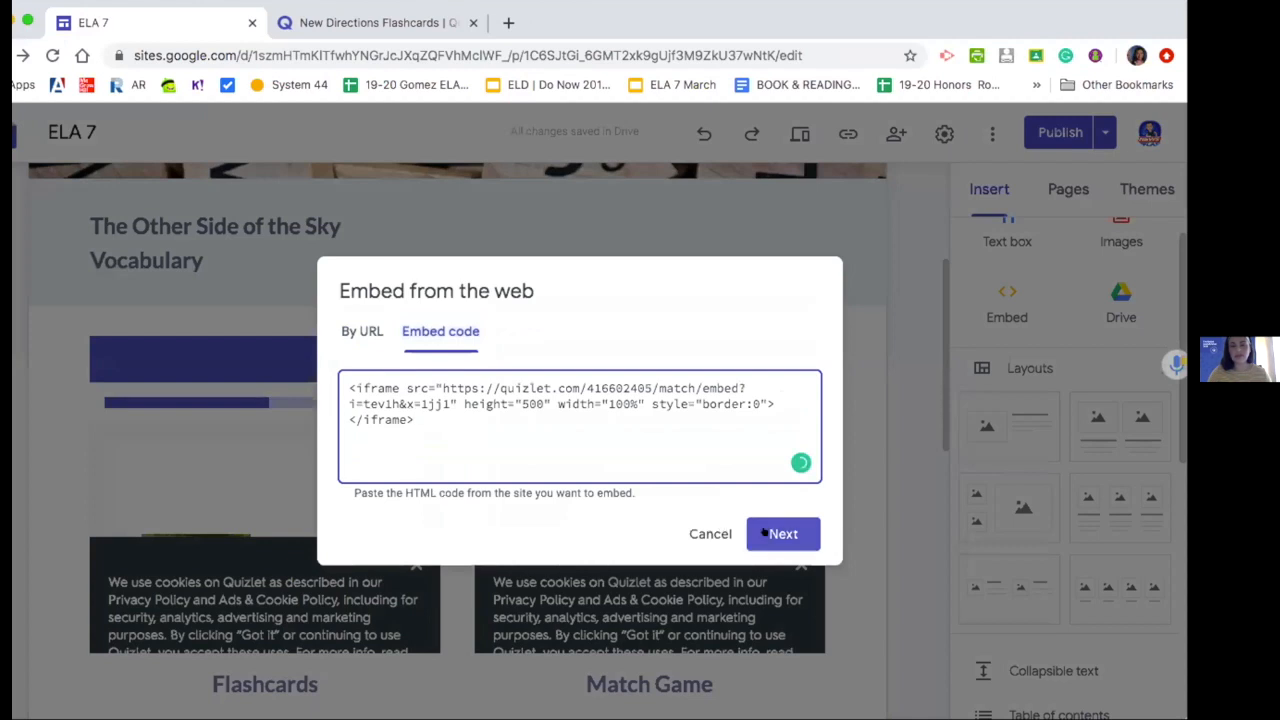
click(764, 533)
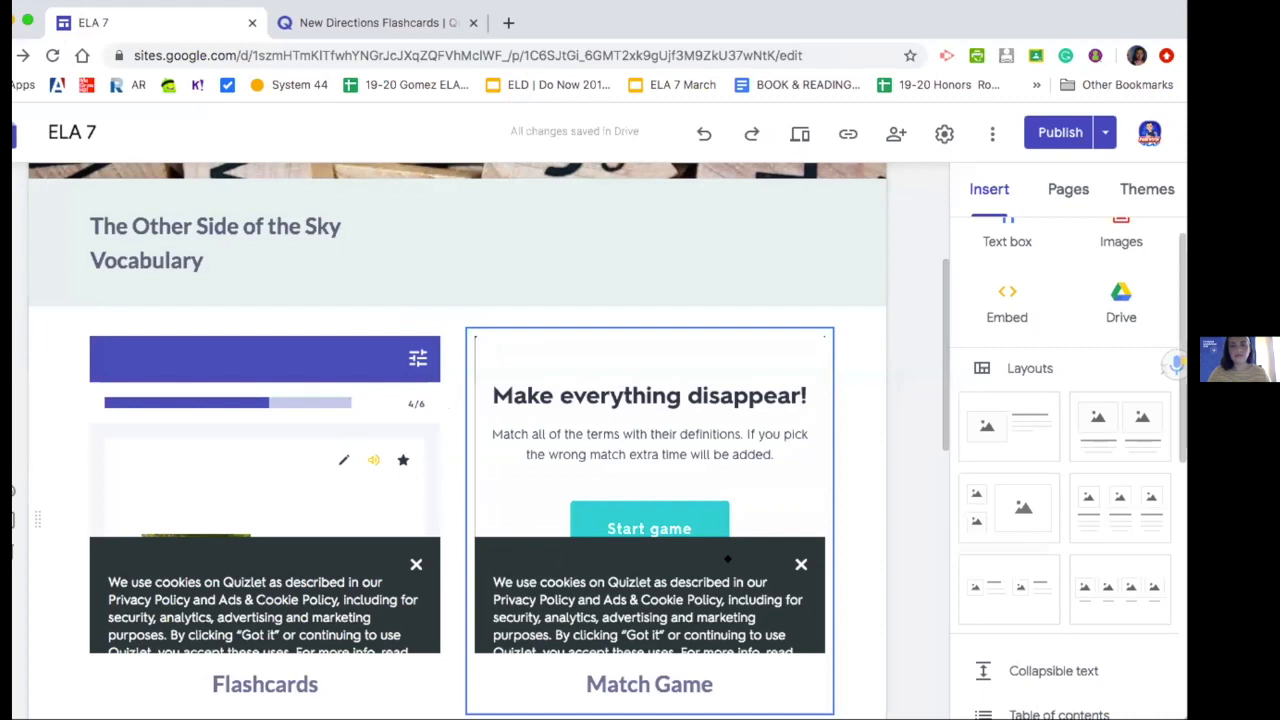
Look over the Flashcards and Match Game embeds in both vocabulary sections of the Word Wall page, ending at its header
scroll(728, 559, down, 3)
scroll(729, 569, down, 5)
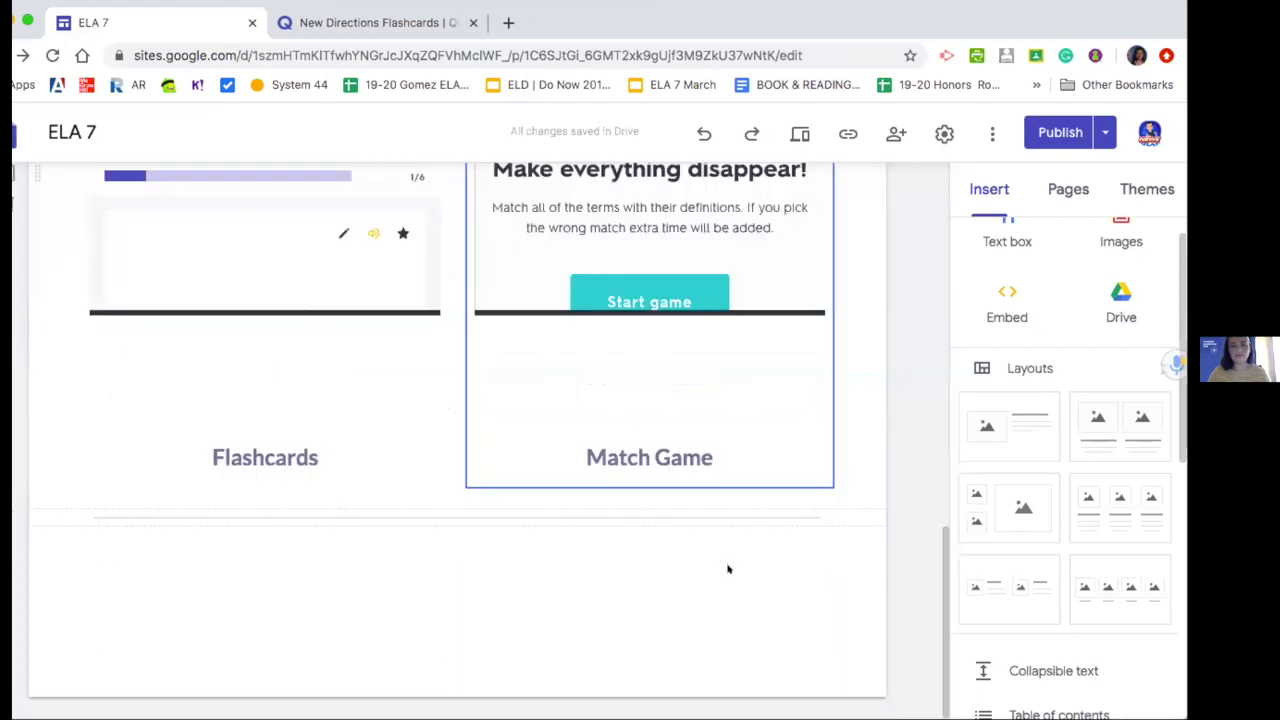
scroll(728, 567, up, 3)
scroll(728, 543, up, 2)
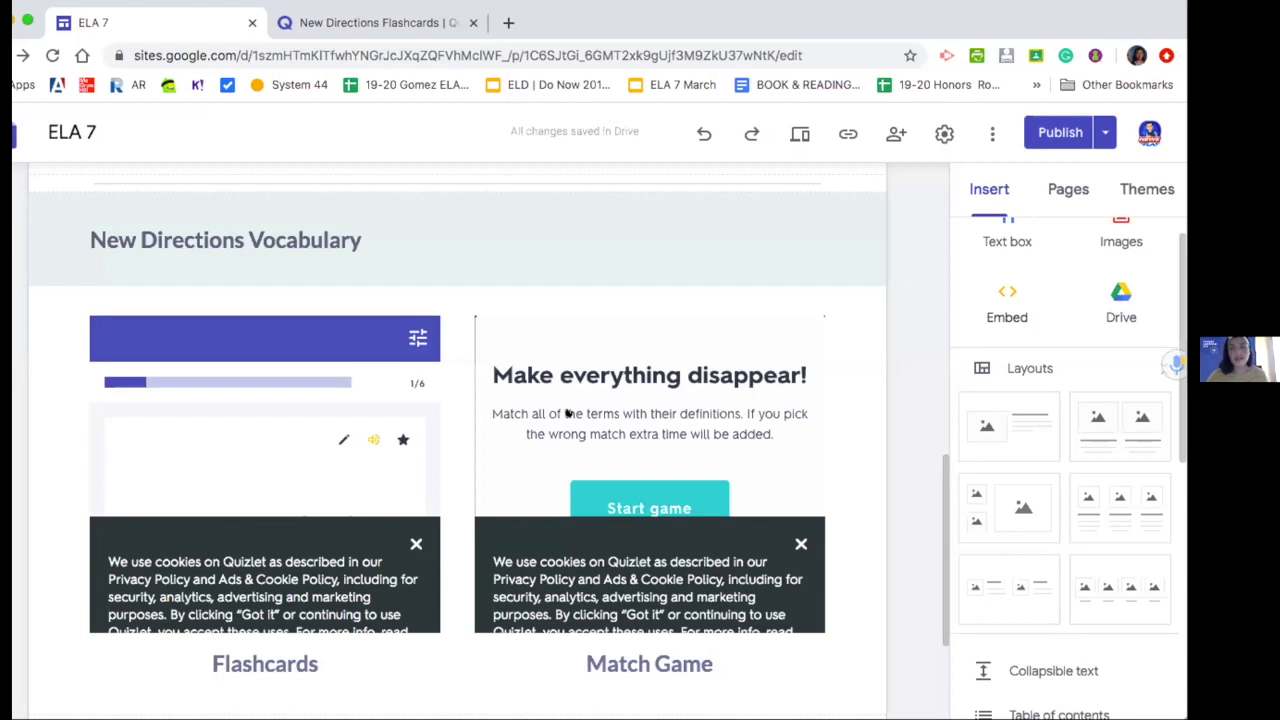
scroll(567, 413, up, 1)
scroll(567, 410, up, 4)
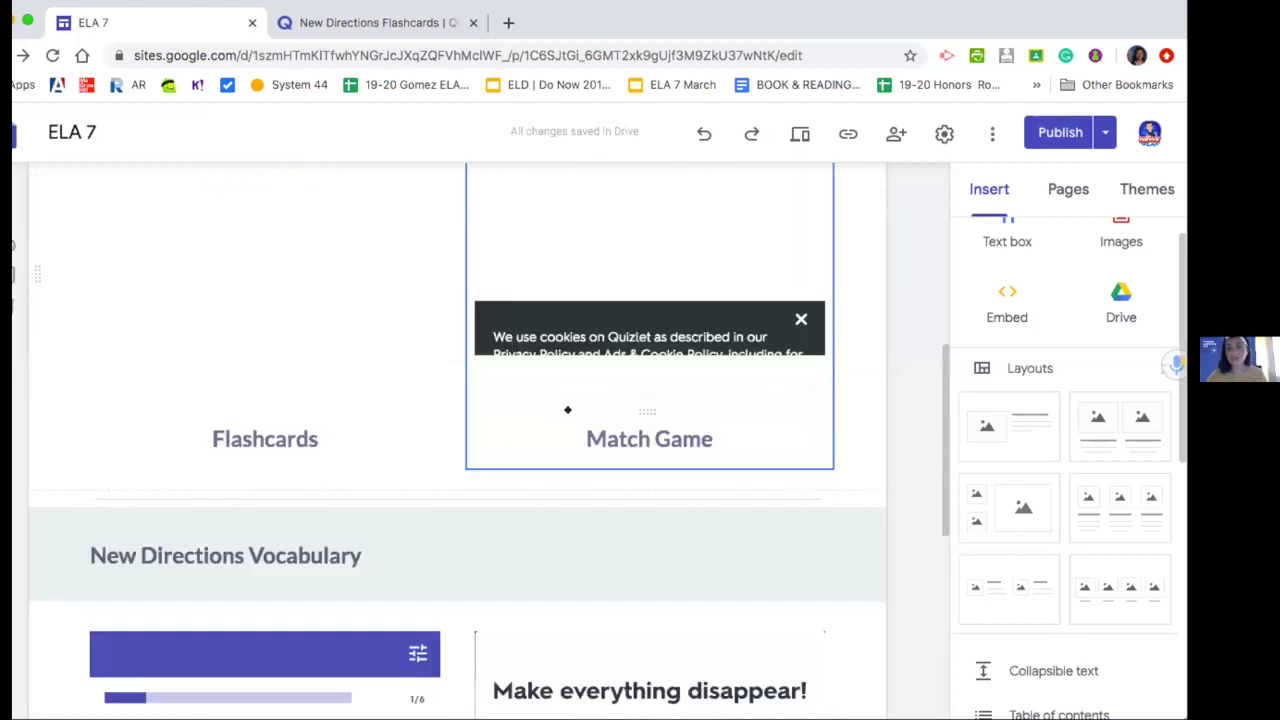
scroll(567, 410, up, 3)
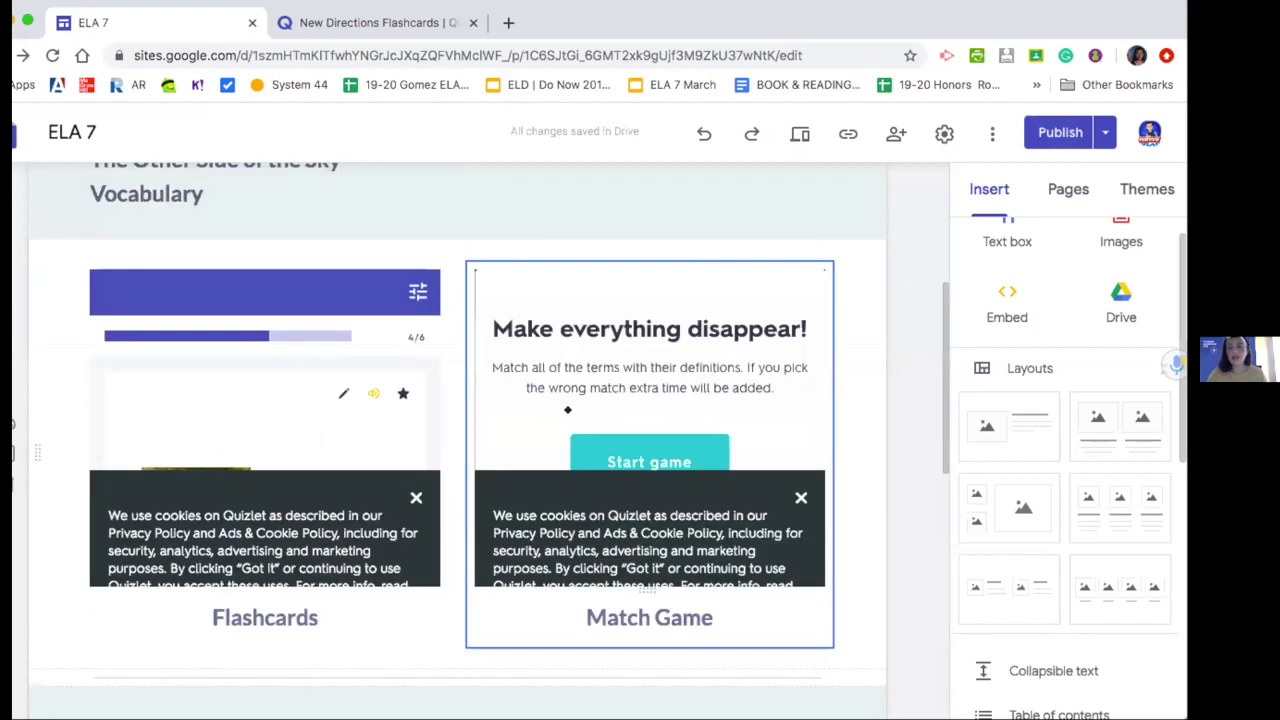
scroll(567, 410, up, 2)
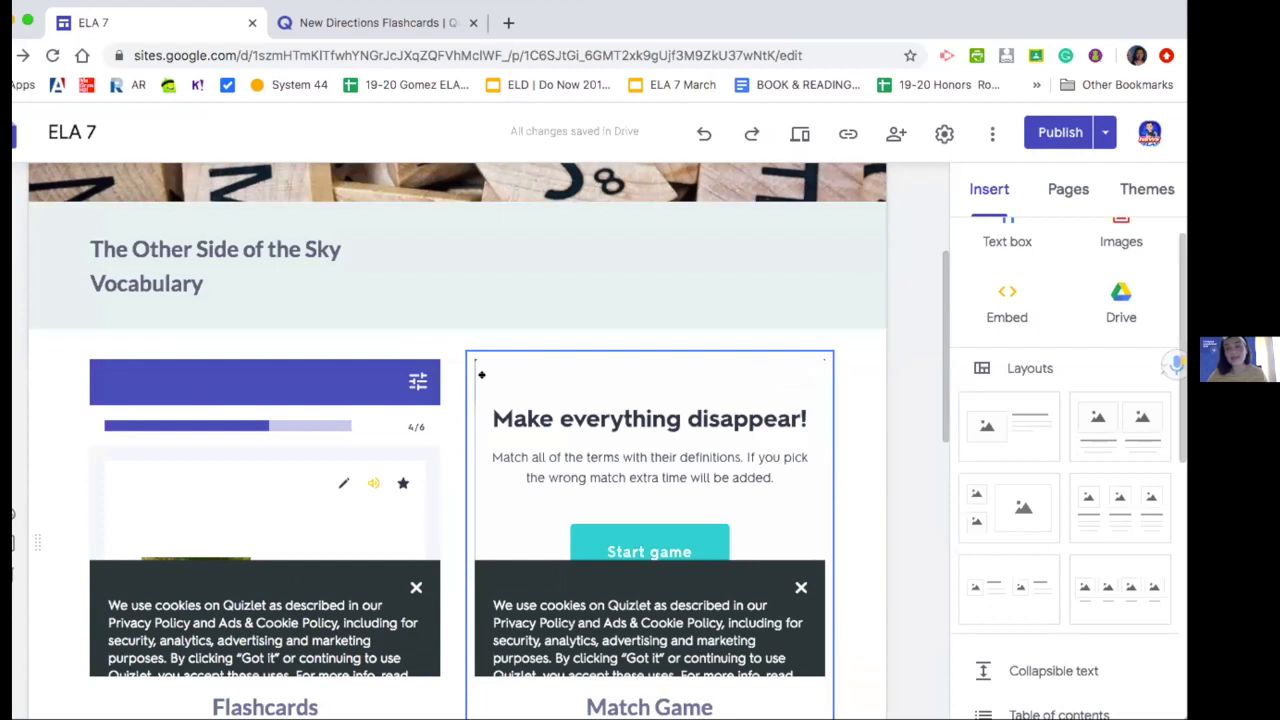
scroll(480, 373, up, 5)
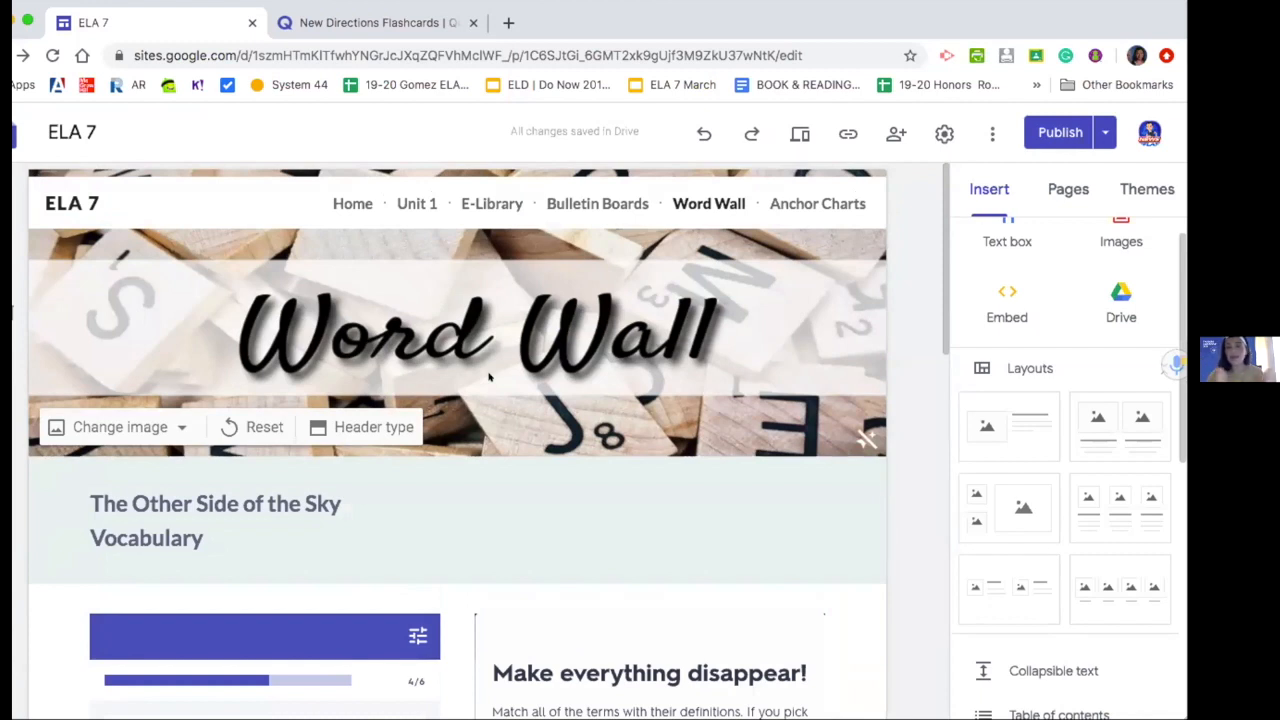
Open the Anchor Charts page and look over its Keyboard Shortcut Screenshot slides and the Capitalization and Identify Relevant Textual Evidence charts
click(818, 195)
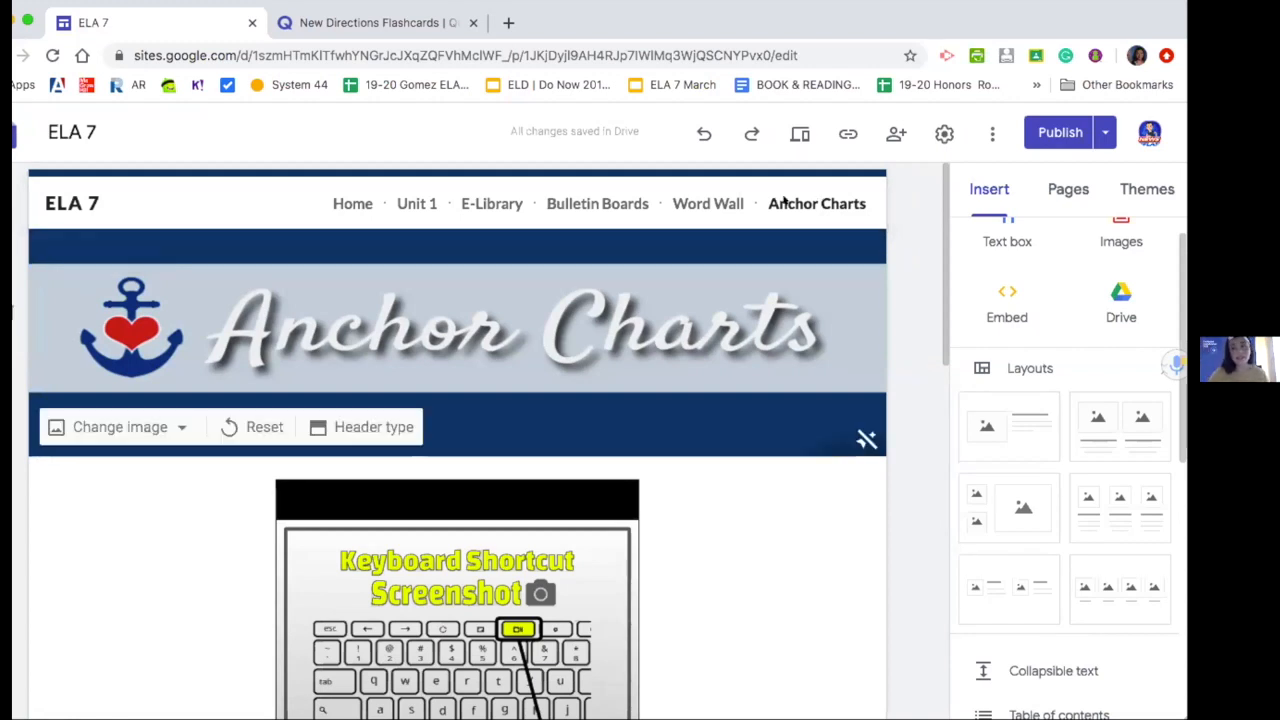
scroll(790, 244, down, 1)
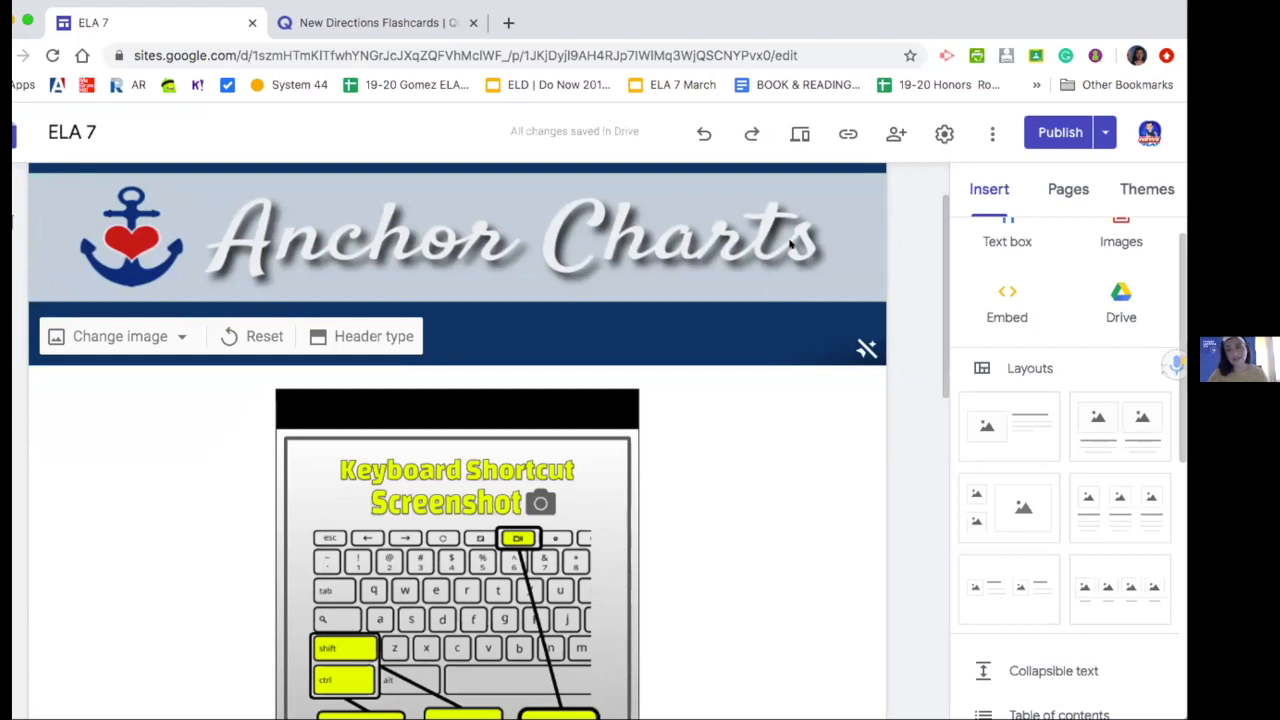
scroll(756, 441, up, 1)
scroll(755, 441, down, 4)
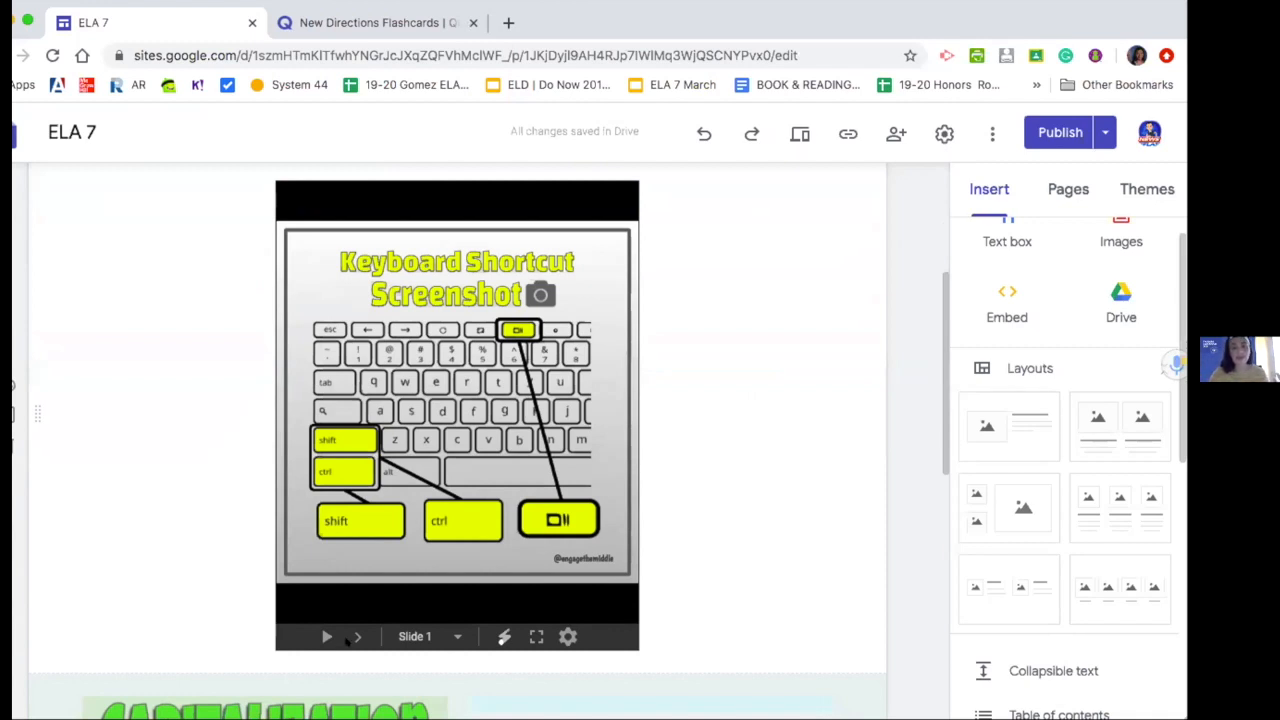
click(350, 634)
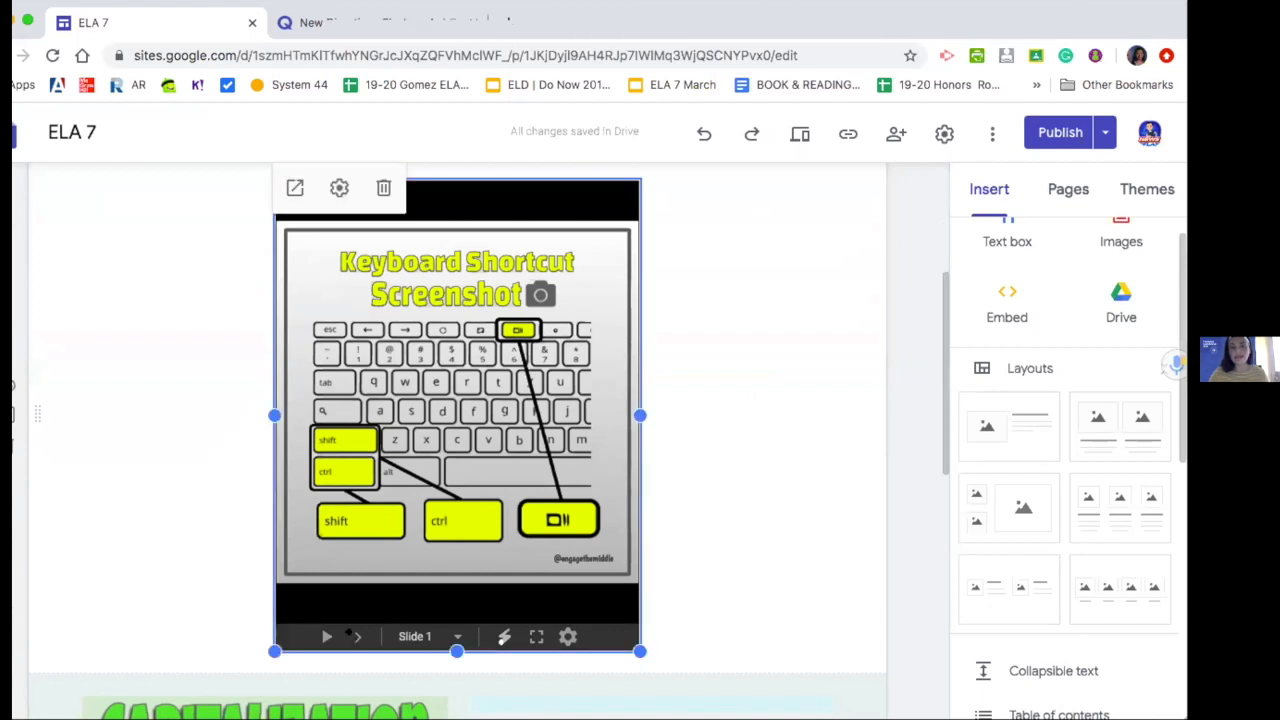
scroll(348, 631, down, 1)
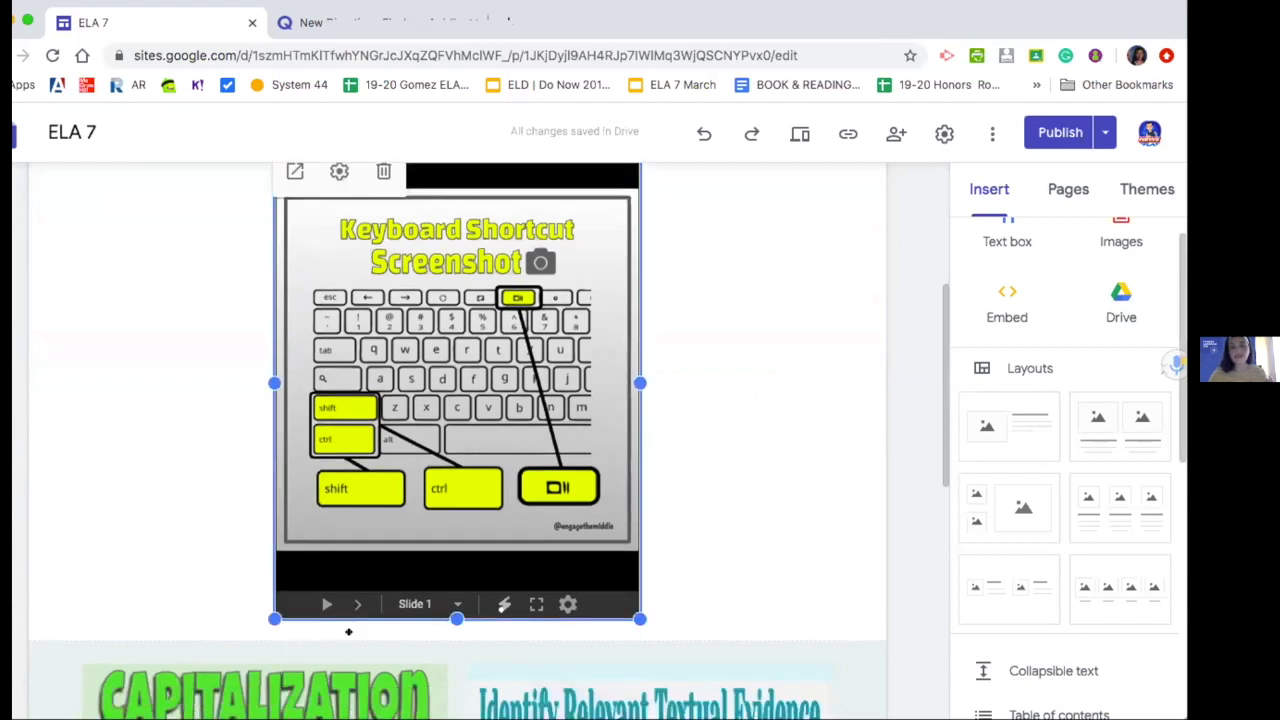
scroll(348, 631, down, 5)
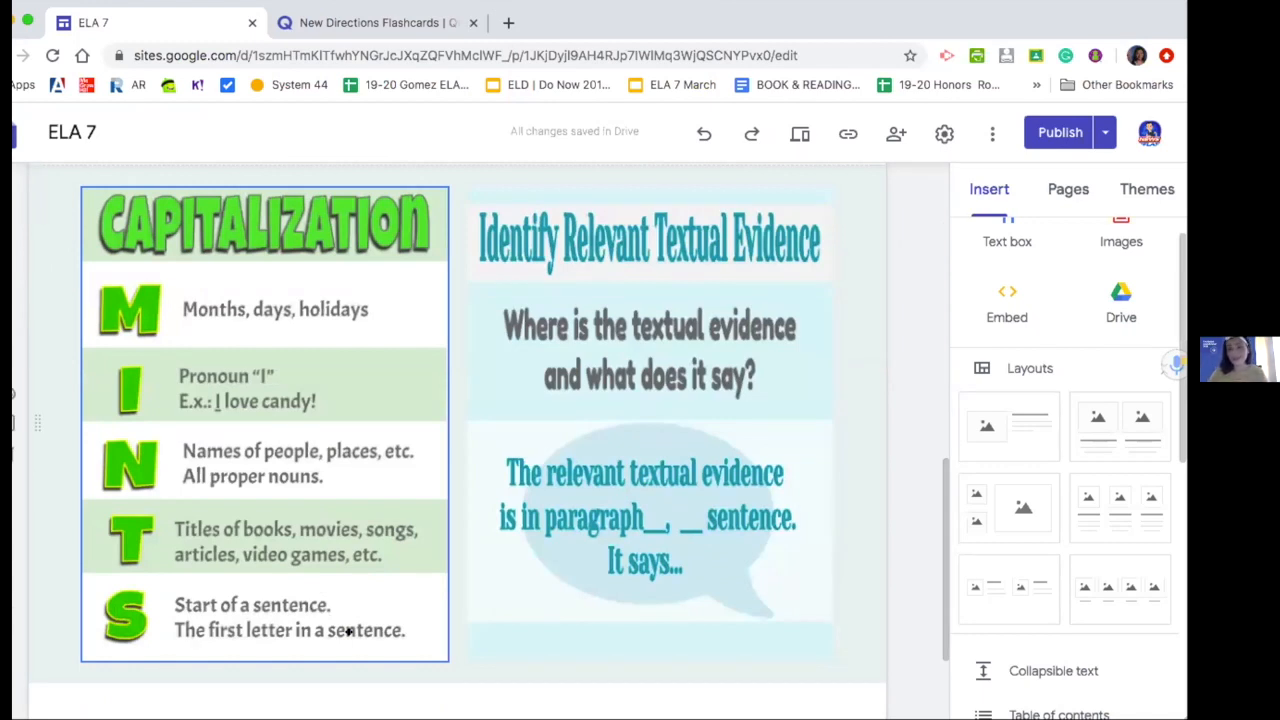
scroll(921, 397, up, 1)
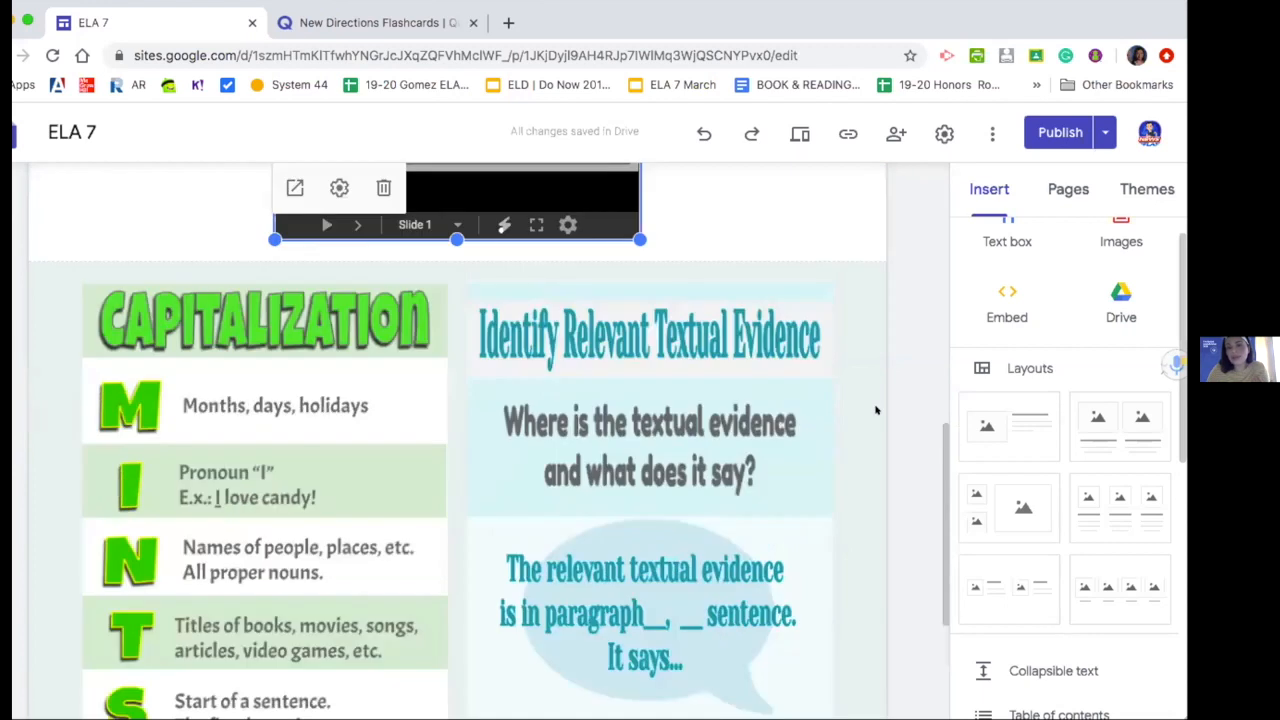
Show the content options for inserting an anchor chart and review the page back up to its header
scroll(985, 193, up, 1)
click(983, 193)
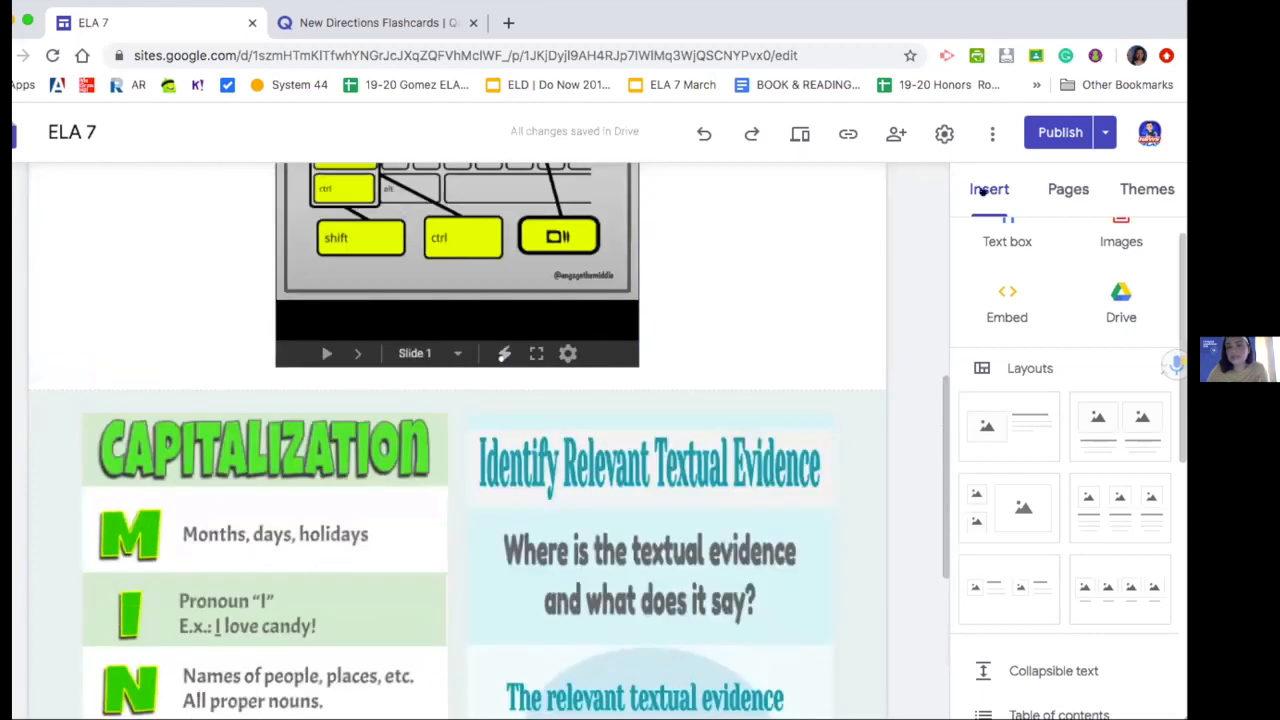
scroll(996, 277, up, 1)
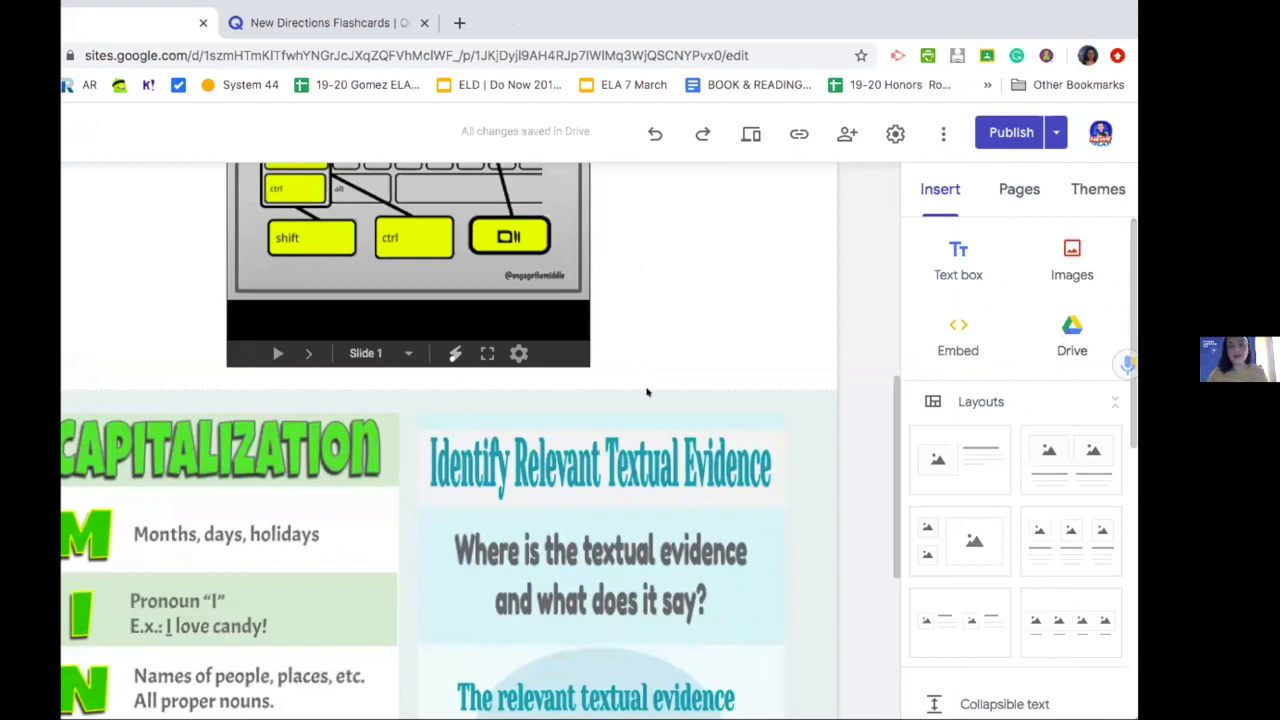
scroll(648, 393, up, 1)
scroll(647, 392, up, 5)
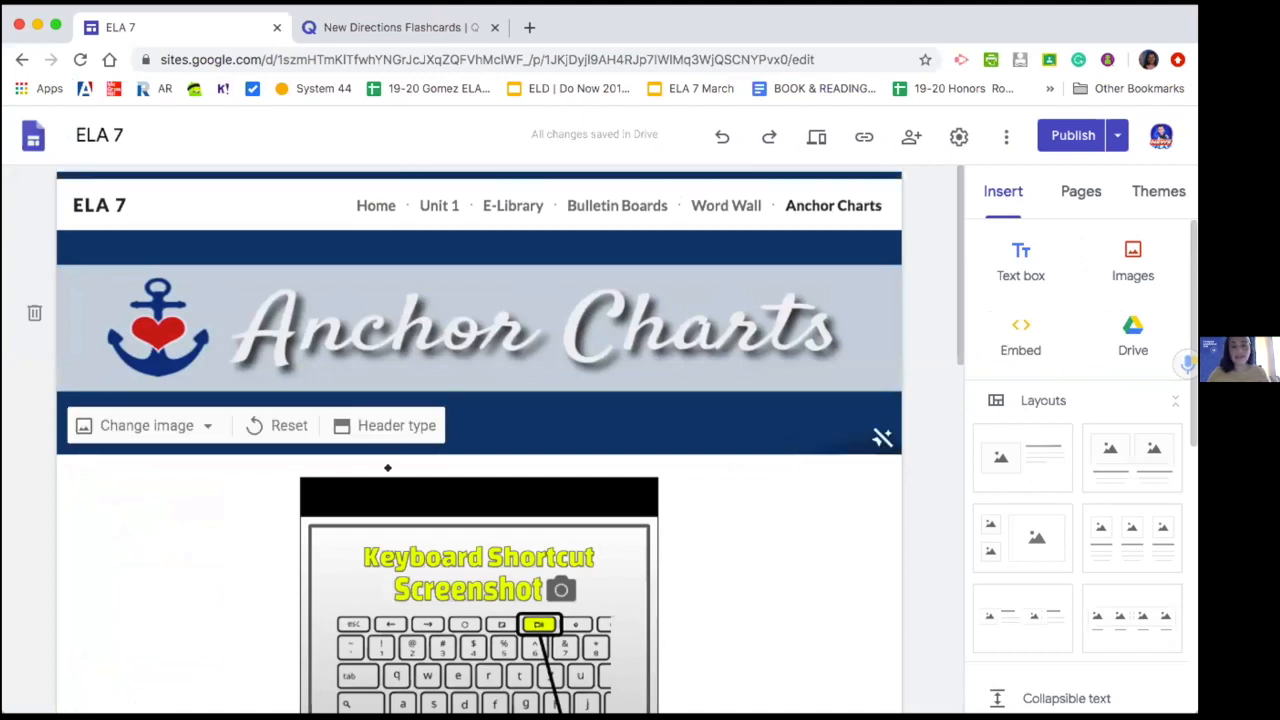
scroll(400, 453, down, 3)
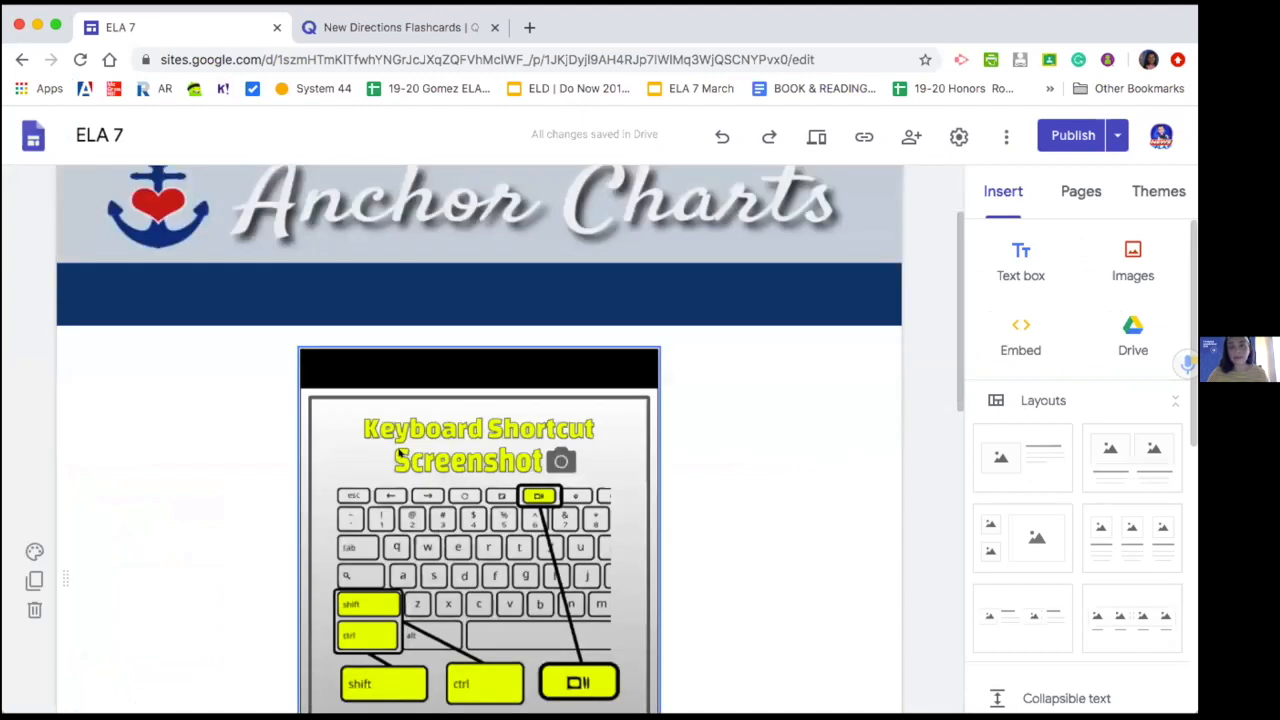
scroll(398, 453, up, 3)
Open the ELA 7 site's Home page and look over its welcome banner, link buttons and resource overview
click(376, 199)
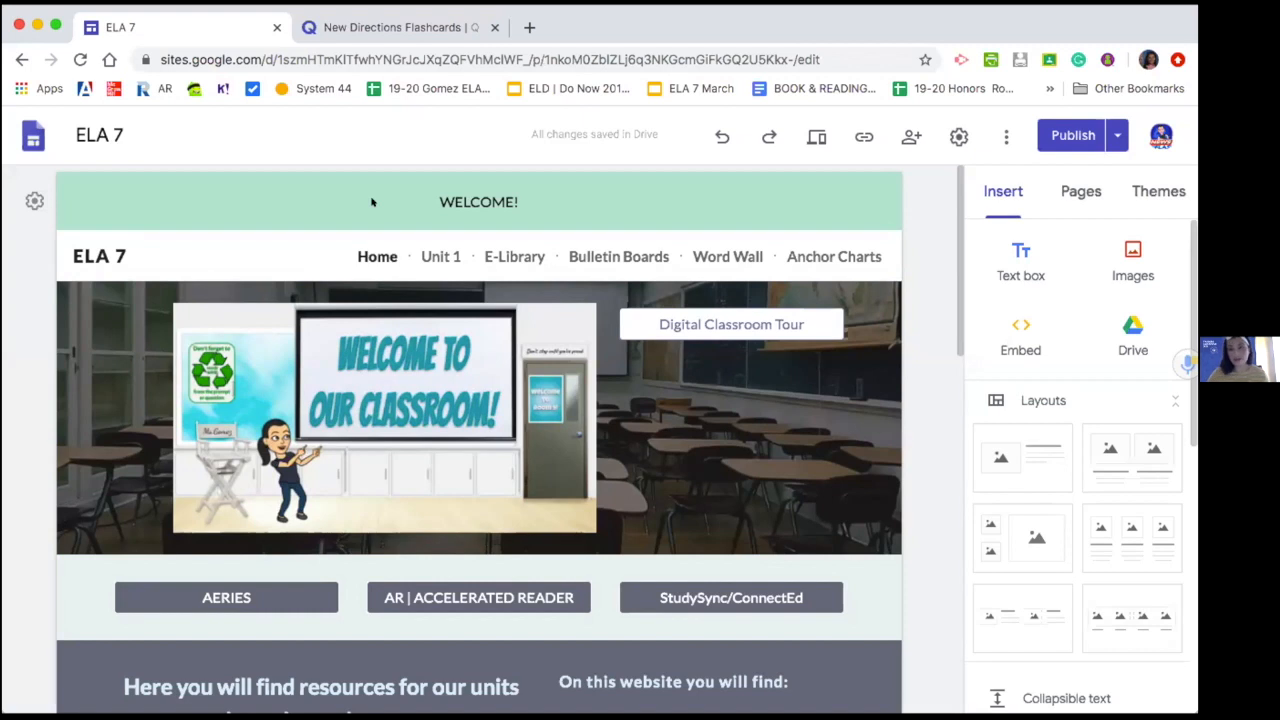
scroll(387, 349, down, 10)
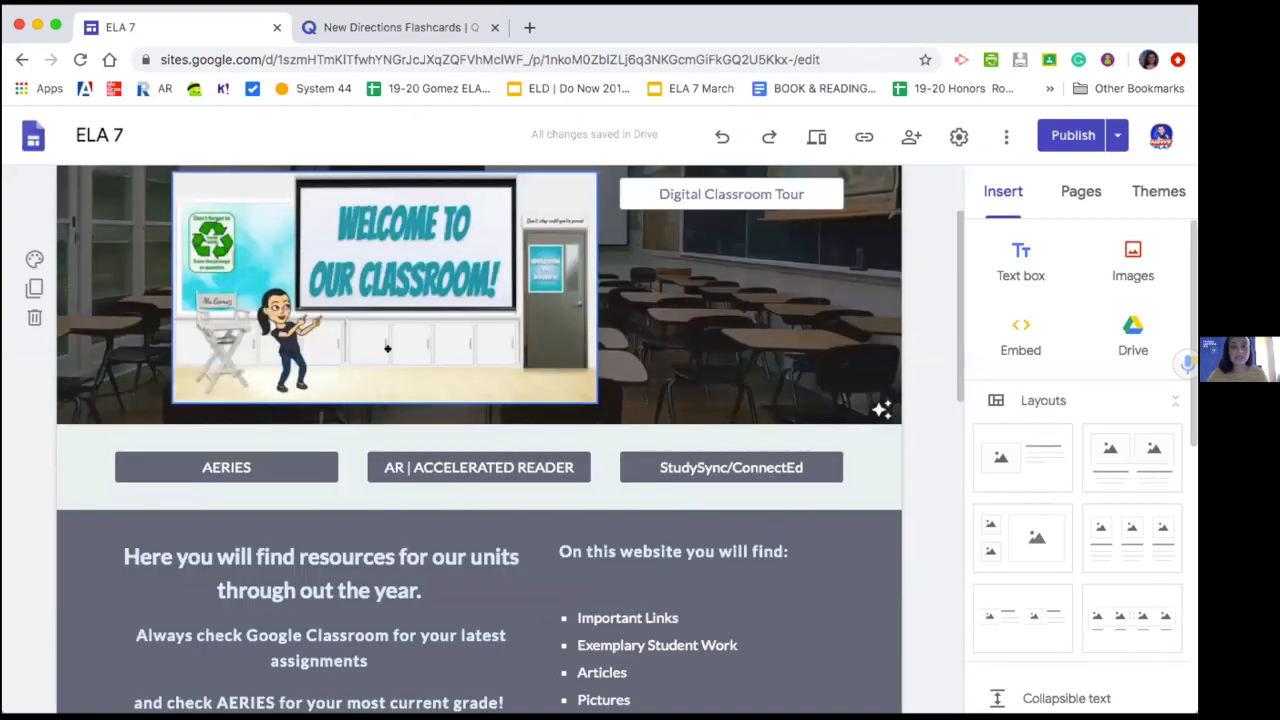
scroll(387, 349, up, 2)
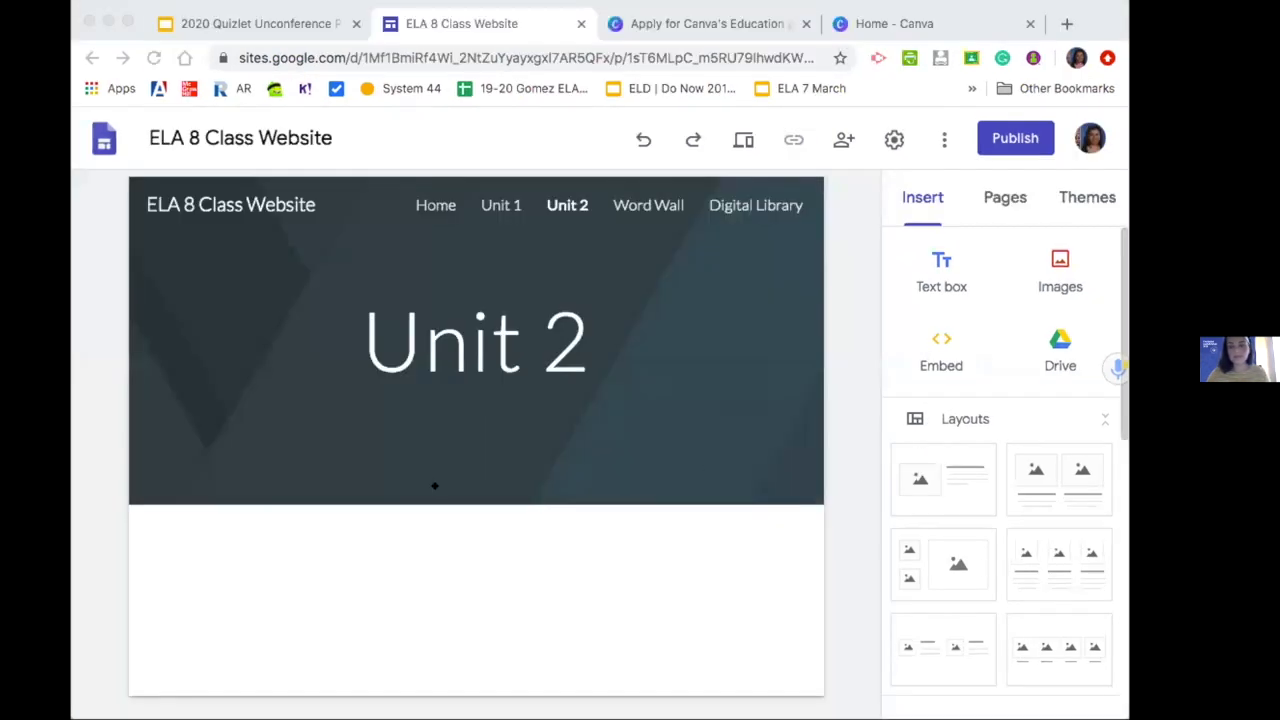
Switch to the Canva for Education application page and review who qualifies, the application process and the application form's fields
click(109, 520)
click(631, 24)
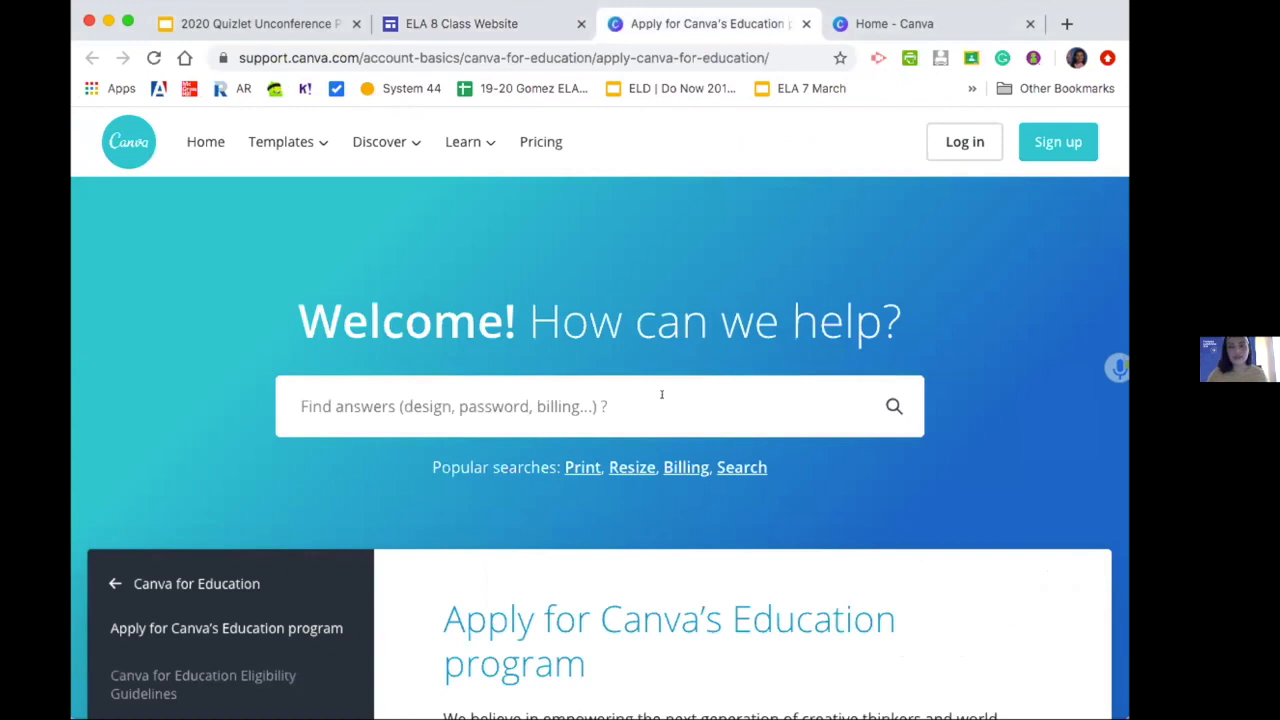
scroll(662, 400, down, 2)
scroll(661, 394, down, 5)
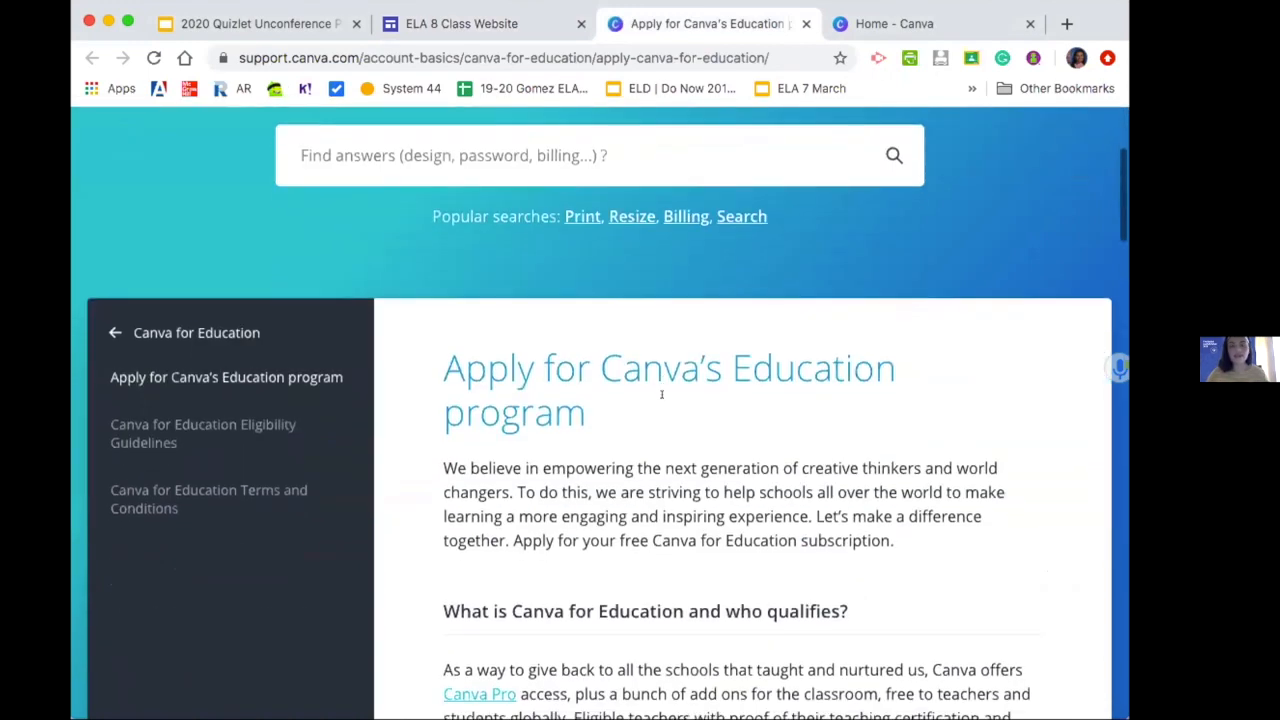
scroll(661, 397, up, 1)
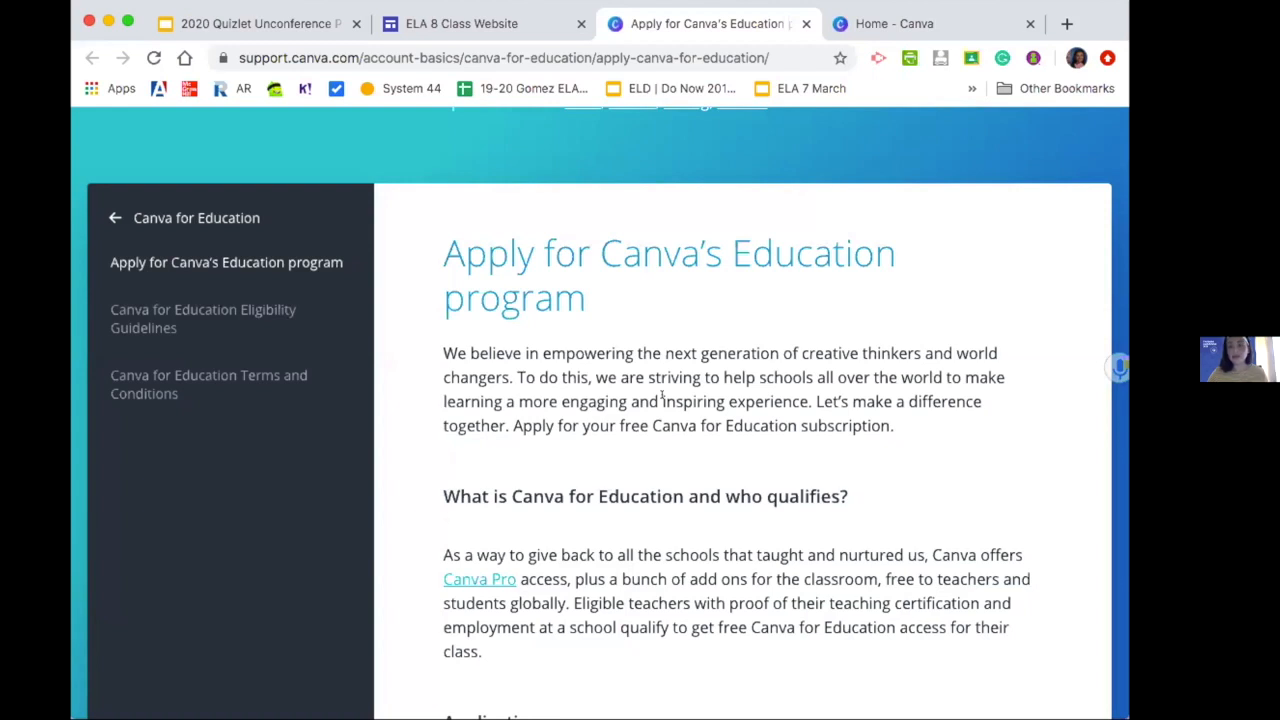
scroll(661, 396, down, 5)
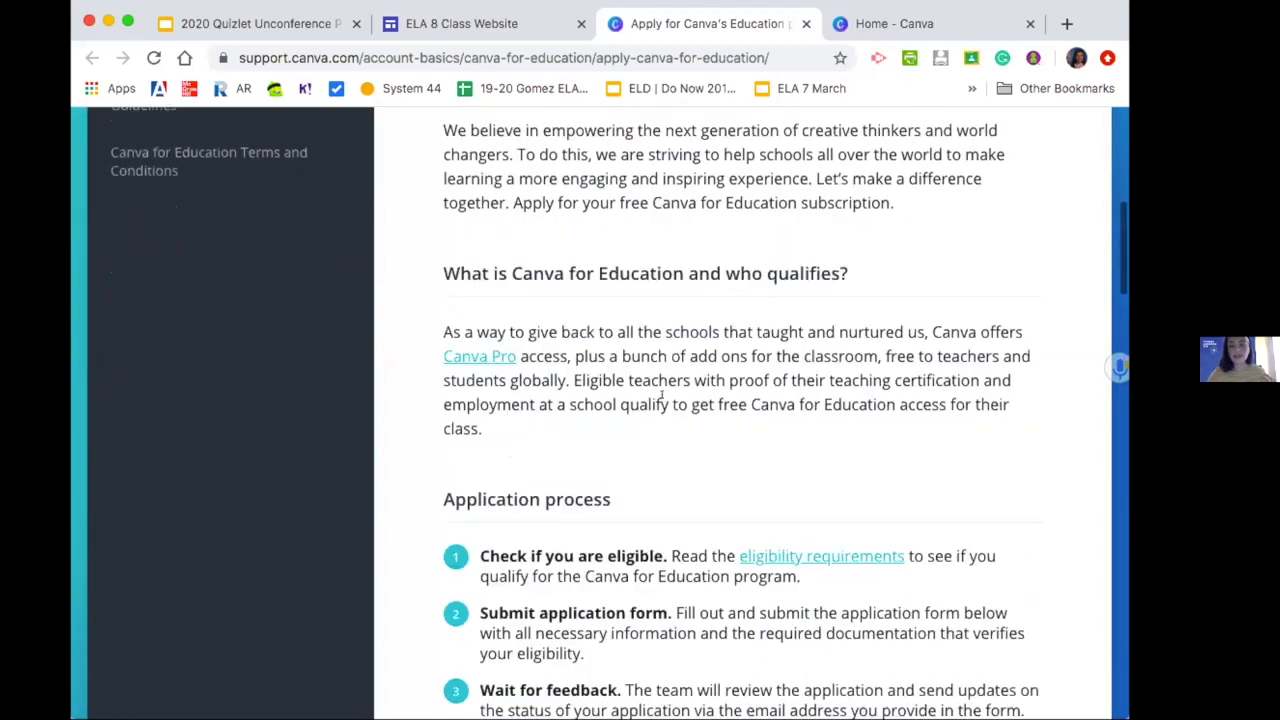
scroll(661, 396, down, 10)
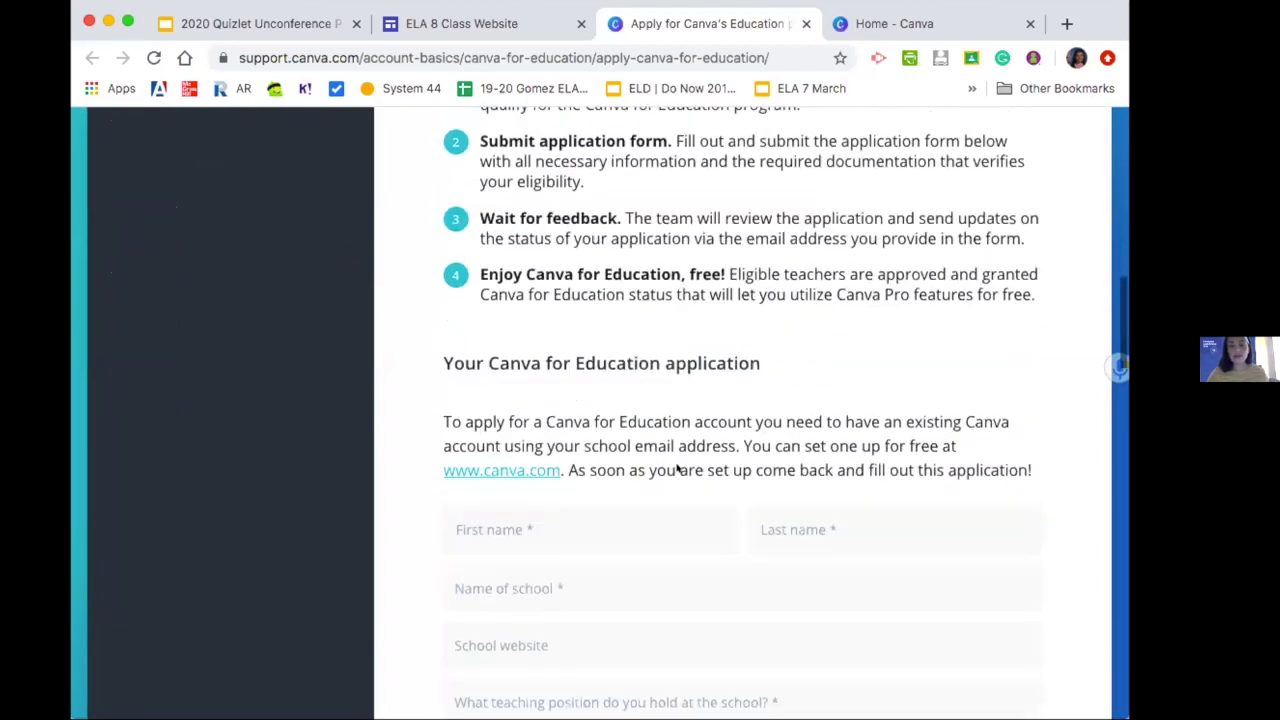
scroll(678, 470, down, 2)
scroll(679, 485, down, 2)
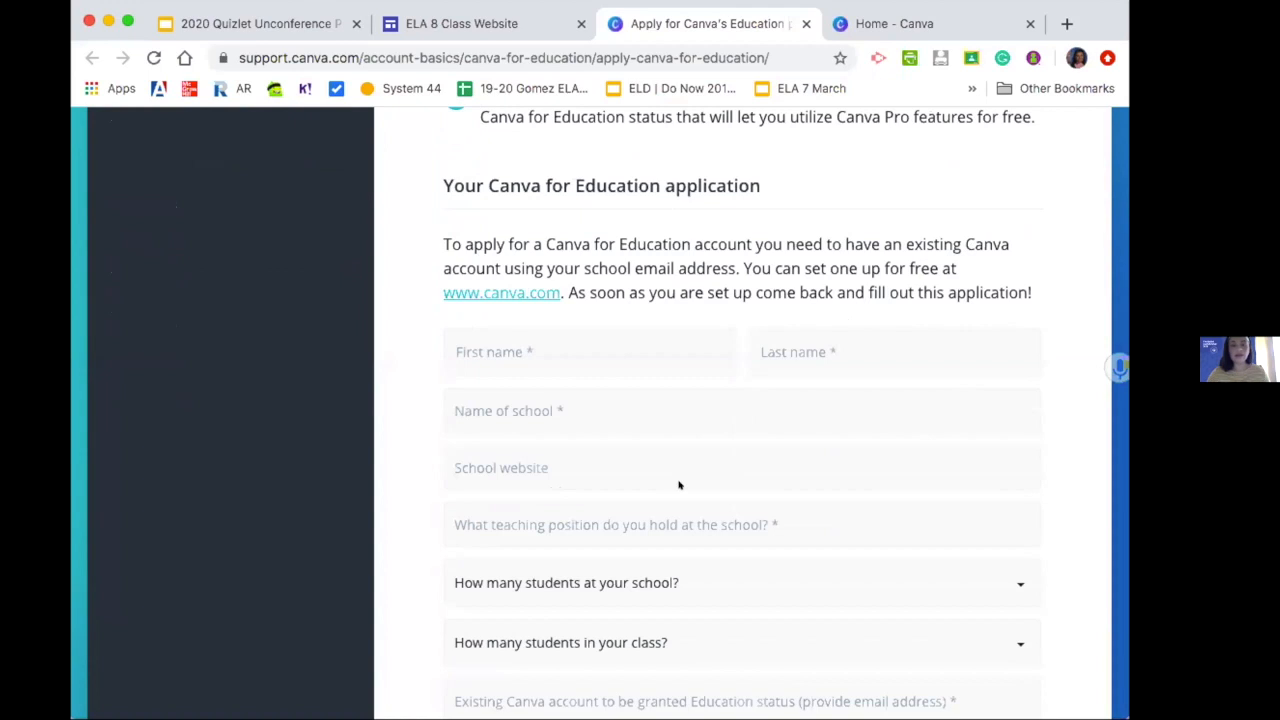
scroll(679, 485, down, 3)
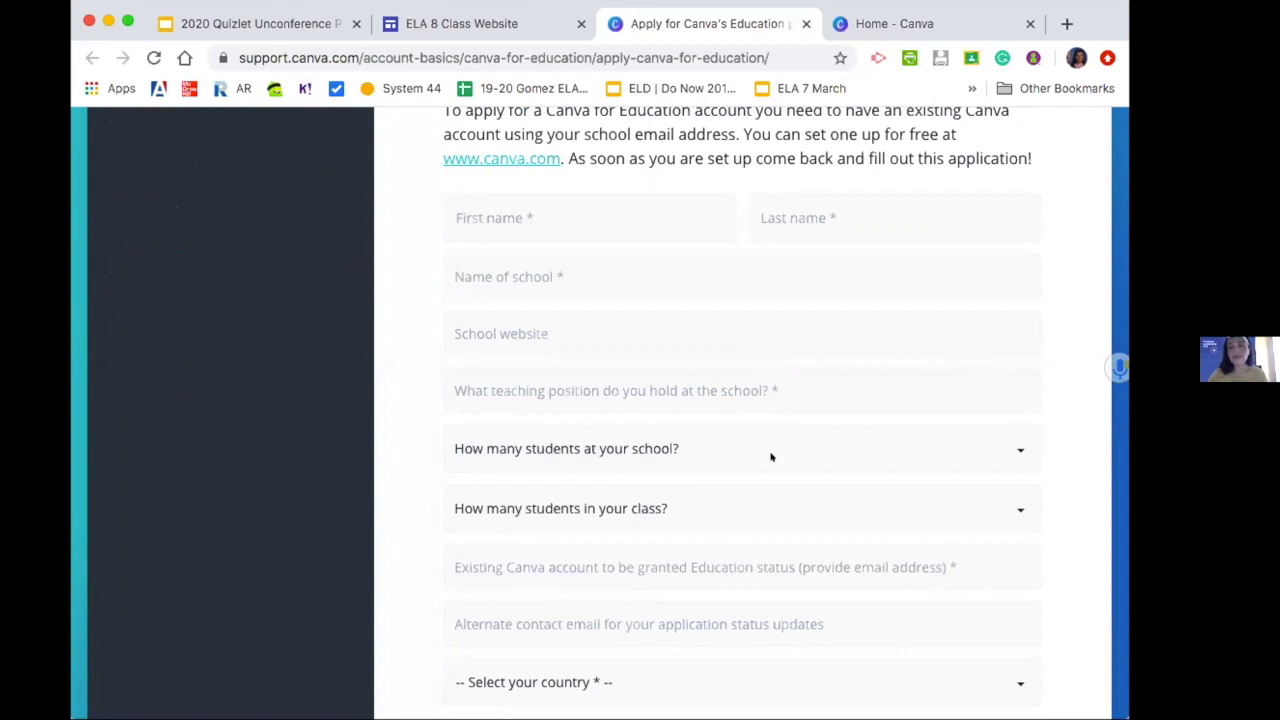
Switch to Canva's home page and open the Instagram Post templates from the Social Media category
click(881, 21)
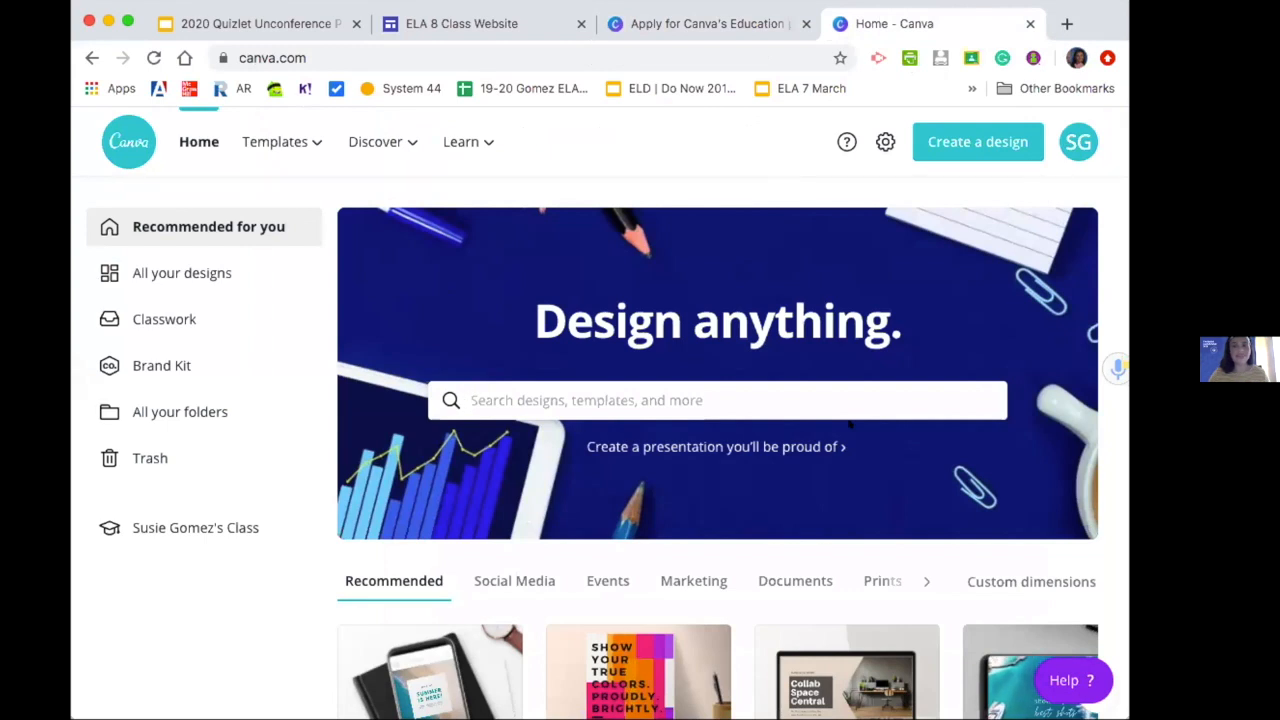
scroll(849, 424, down, 1)
scroll(849, 424, up, 1)
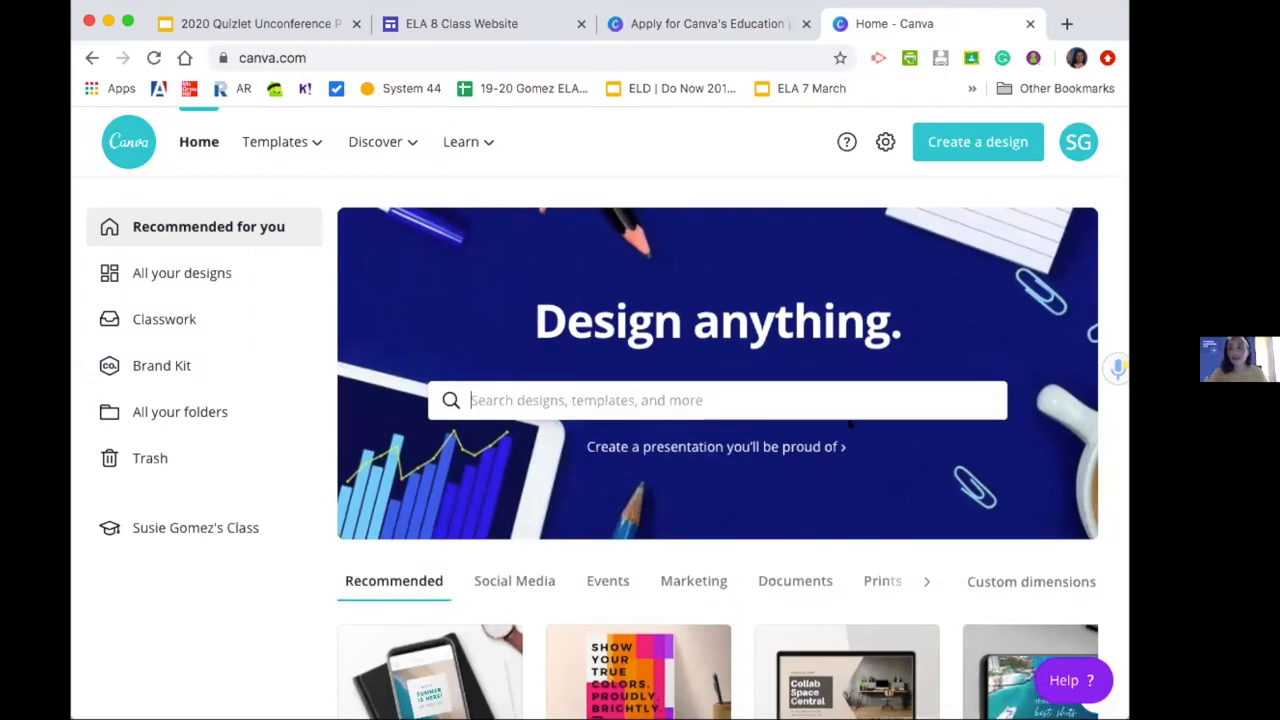
mouse_move(300, 135)
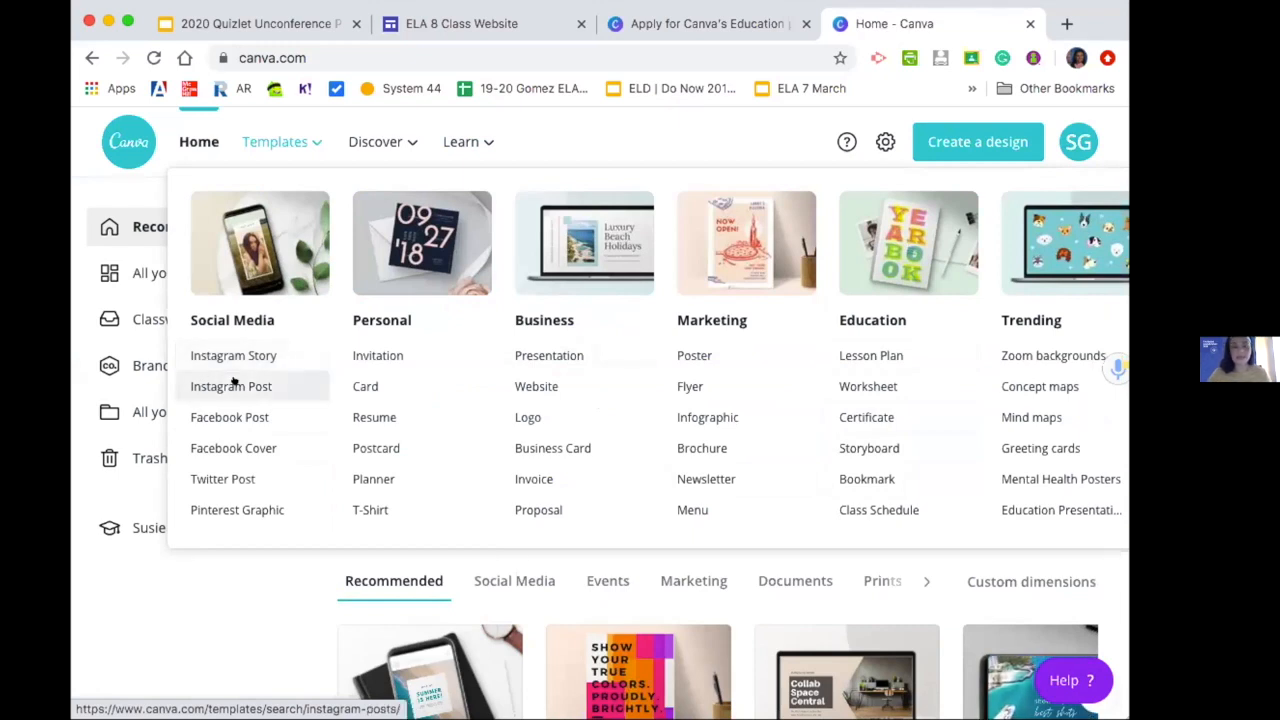
click(235, 383)
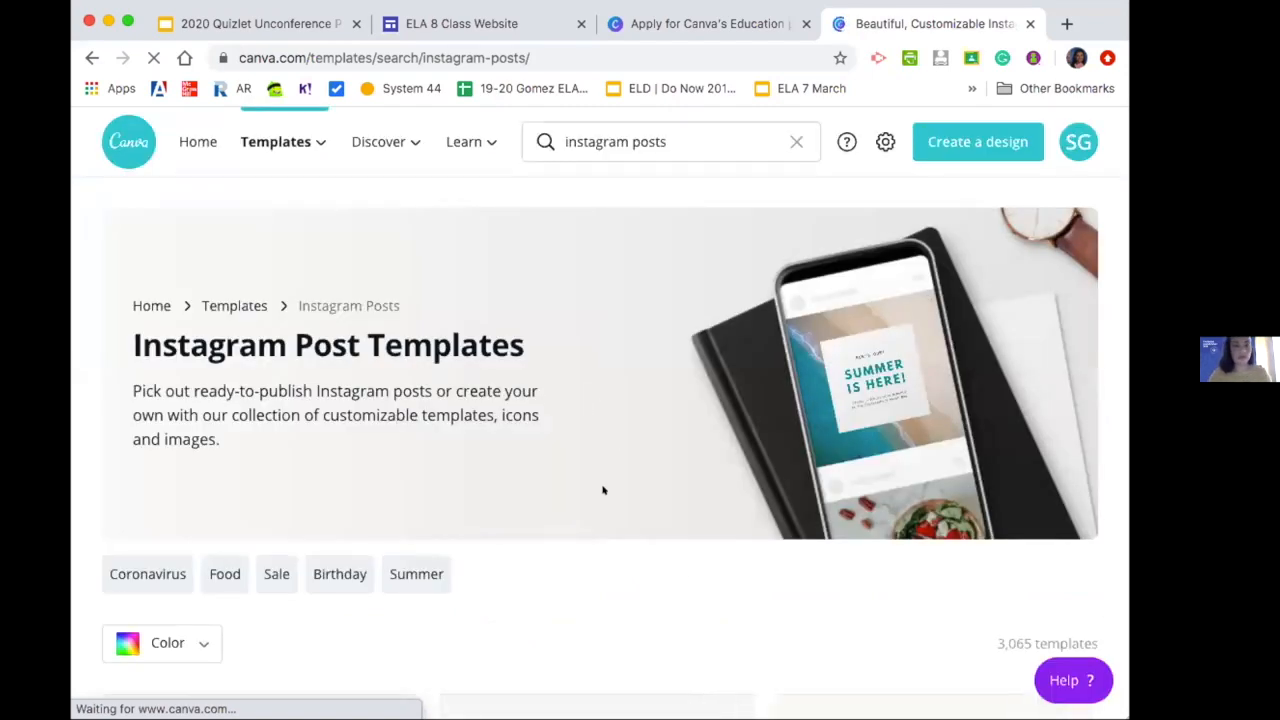
Browse the Instagram Post template gallery for designs and layouts that could suit the class website
scroll(589, 531, down, 2)
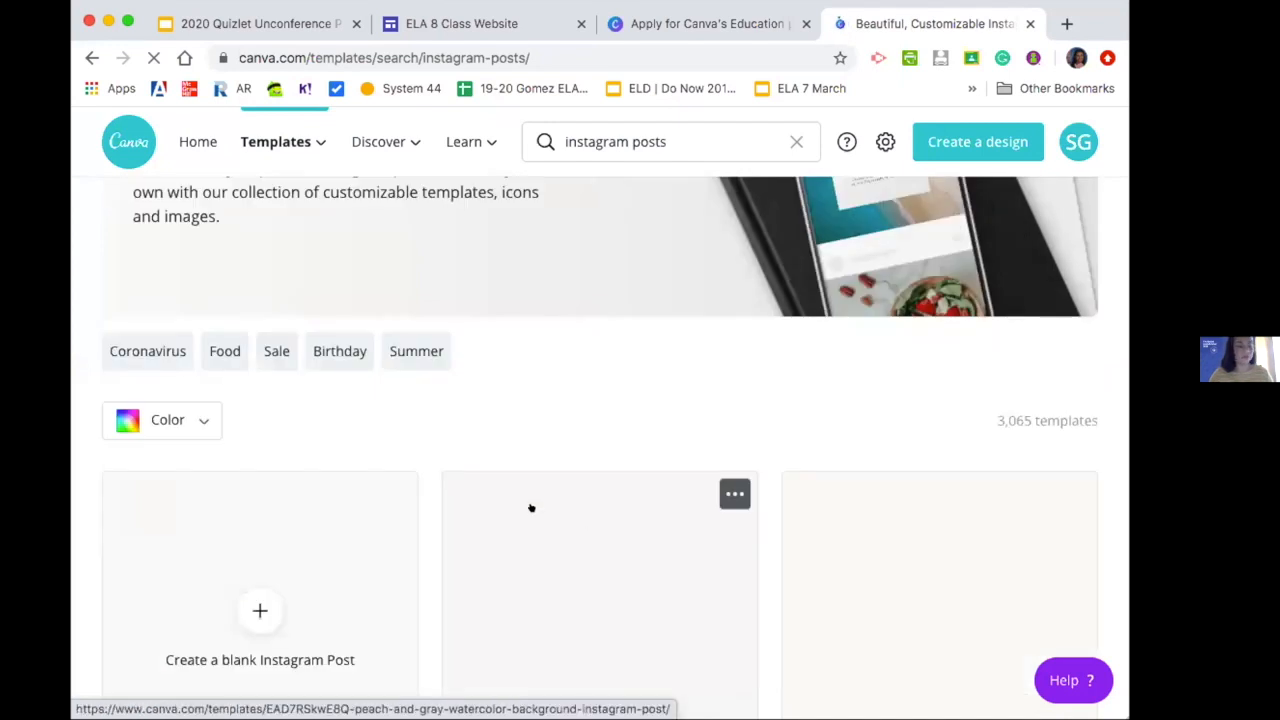
scroll(530, 507, down, 2)
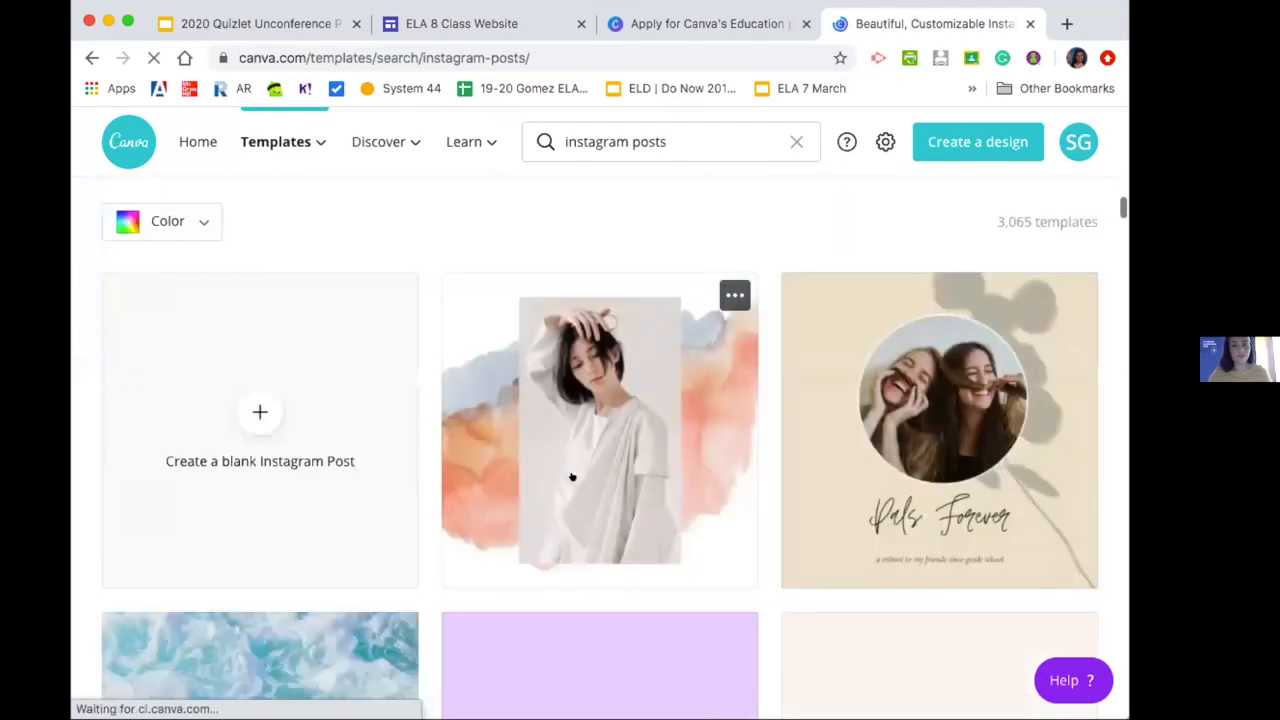
scroll(571, 477, down, 1)
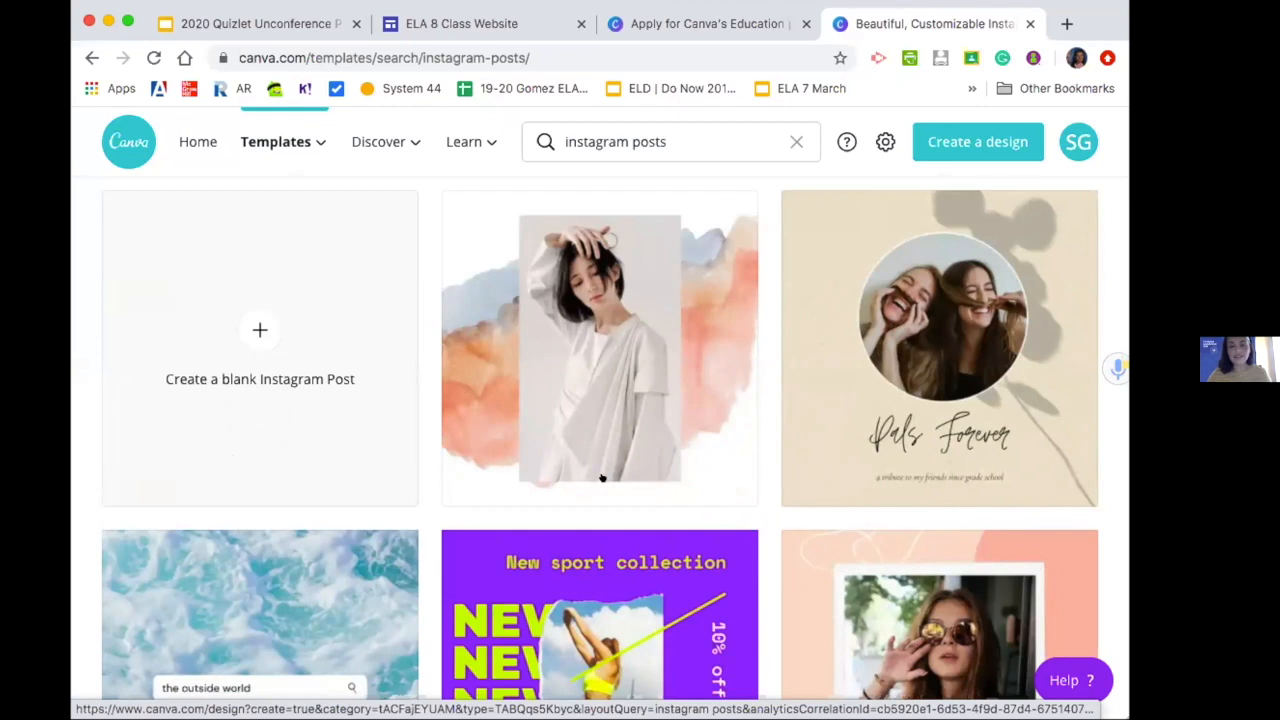
scroll(602, 478, down, 2)
scroll(602, 478, down, 5)
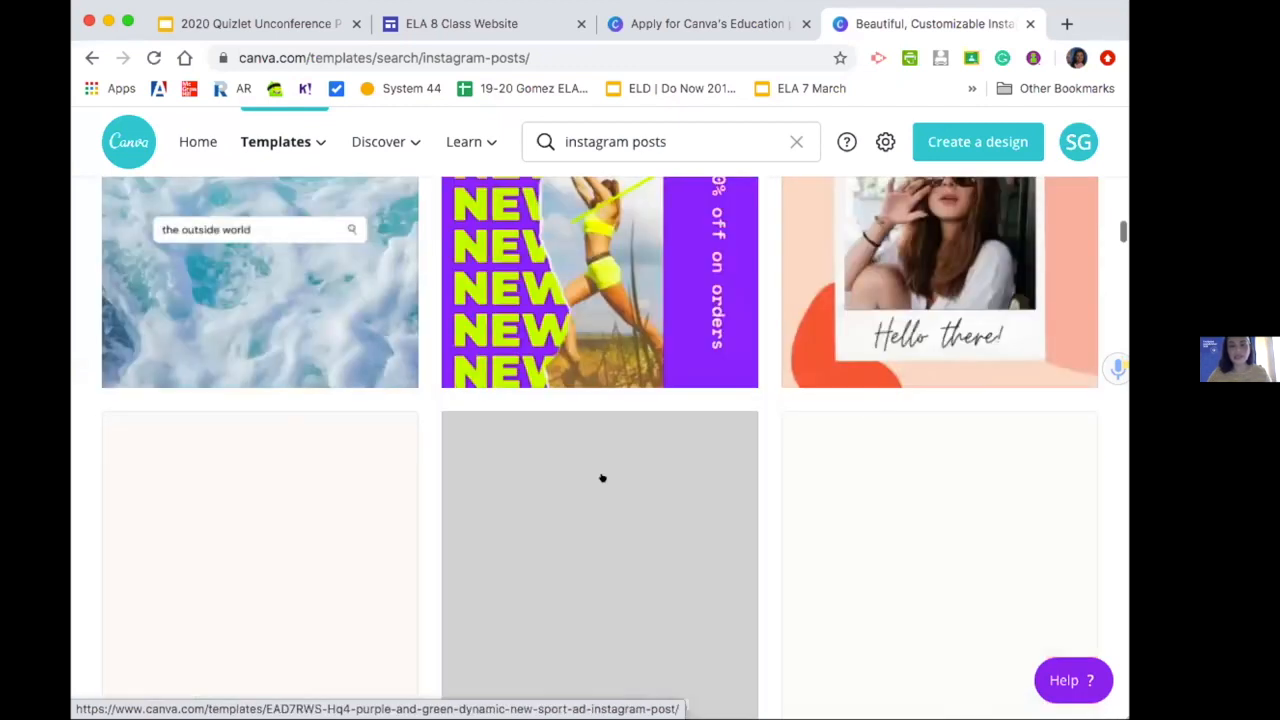
scroll(602, 478, down, 1)
scroll(602, 478, down, 1)
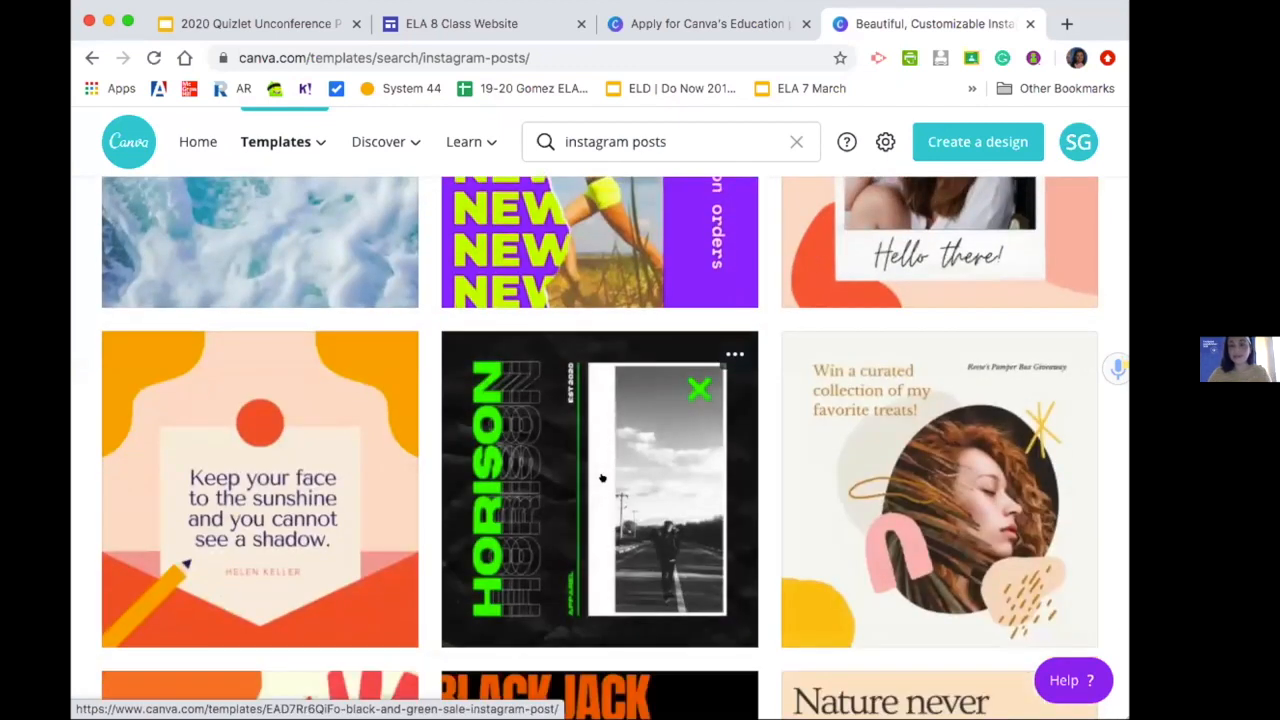
scroll(602, 478, down, 4)
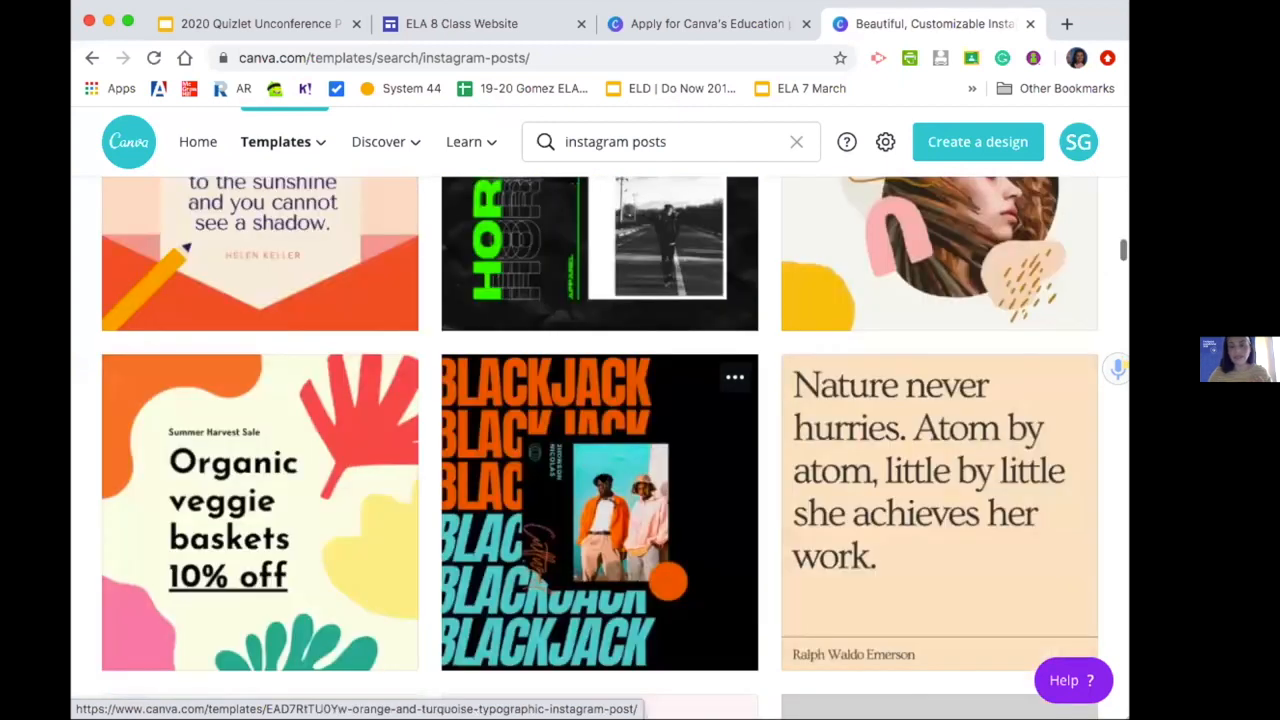
scroll(602, 478, down, 3)
scroll(602, 478, down, 5)
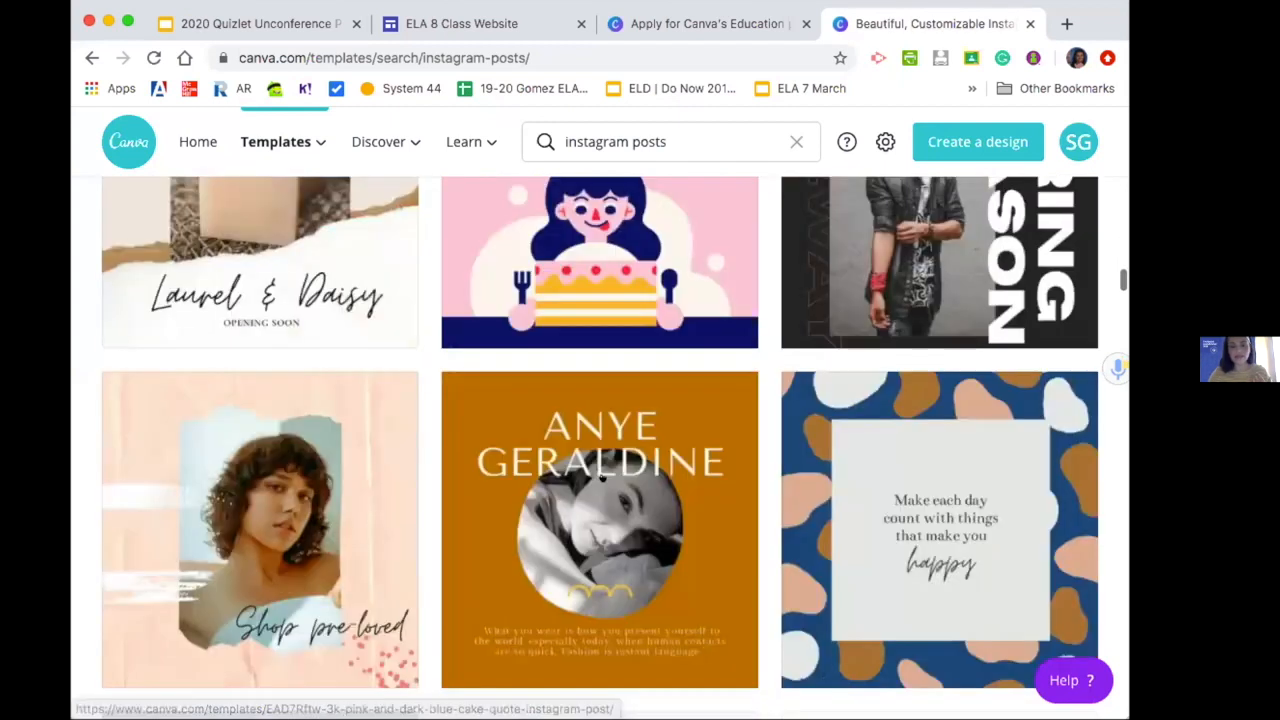
scroll(602, 478, down, 5)
scroll(602, 478, down, 3)
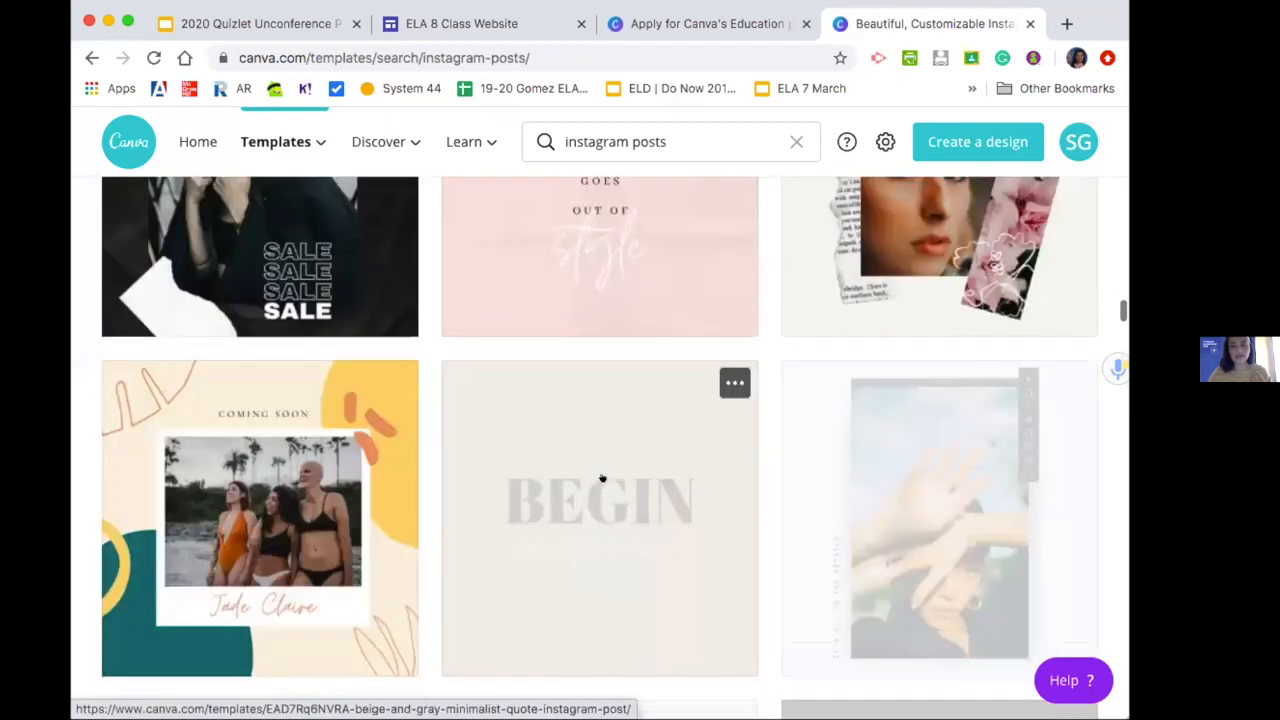
scroll(602, 478, down, 2)
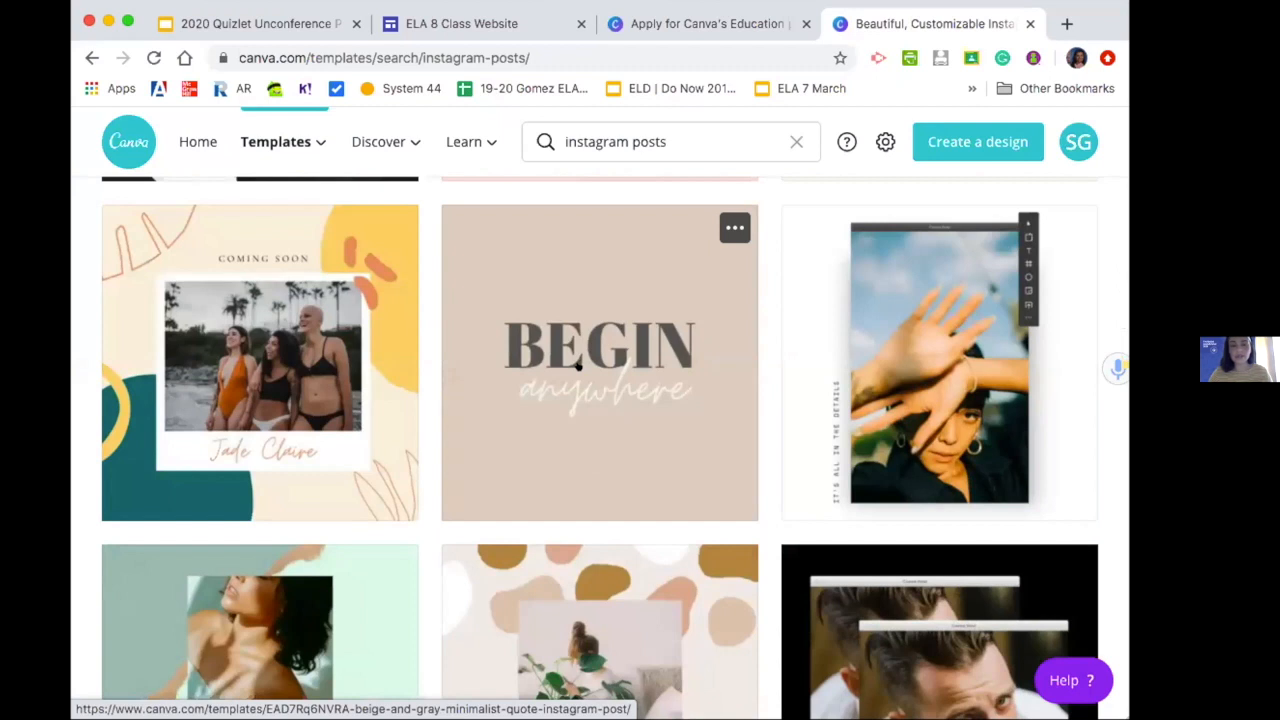
scroll(578, 366, down, 2)
scroll(578, 366, down, 3)
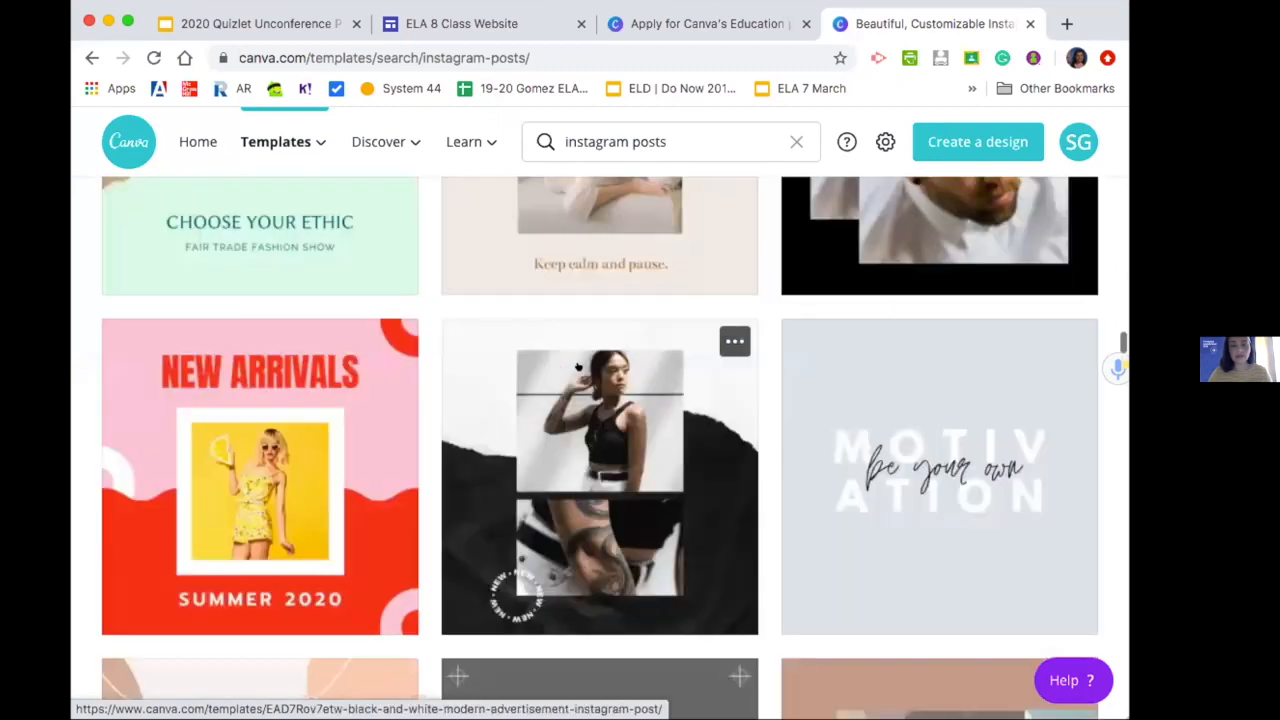
Scan further down the Instagram Post templates and compare quote, sale and announcement designs
scroll(578, 366, down, 5)
scroll(578, 366, down, 4)
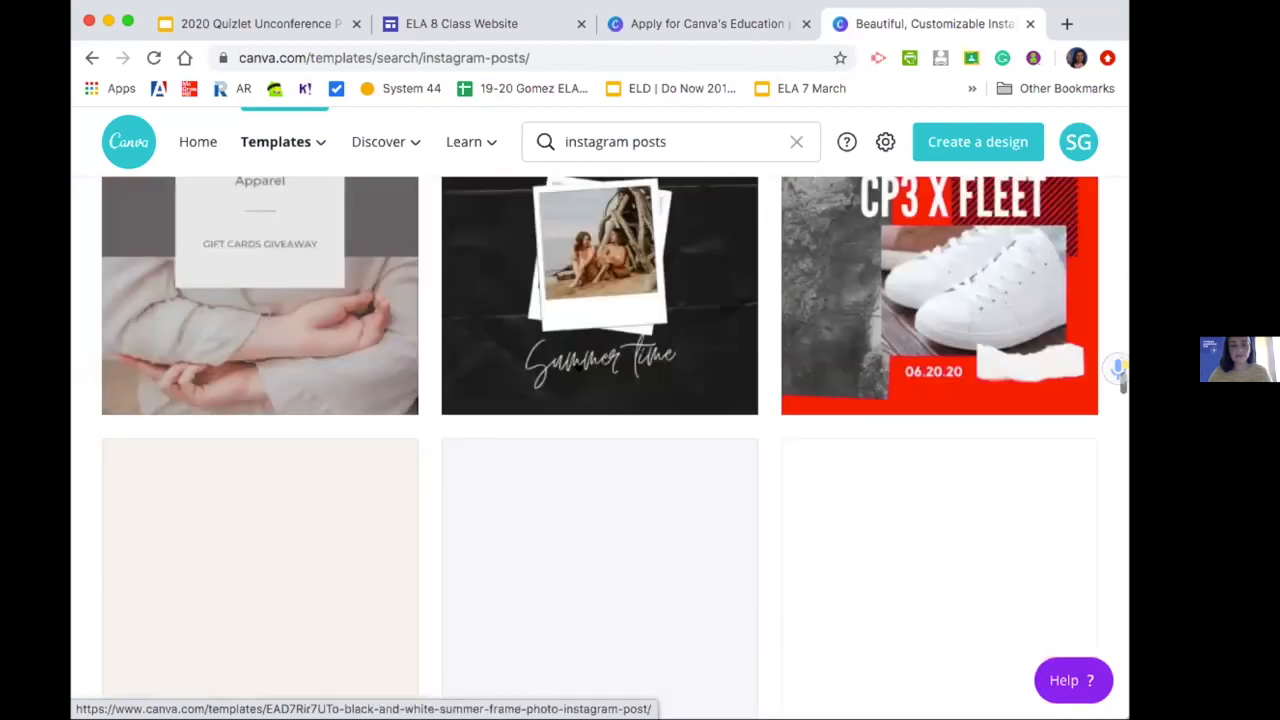
scroll(578, 366, down, 2)
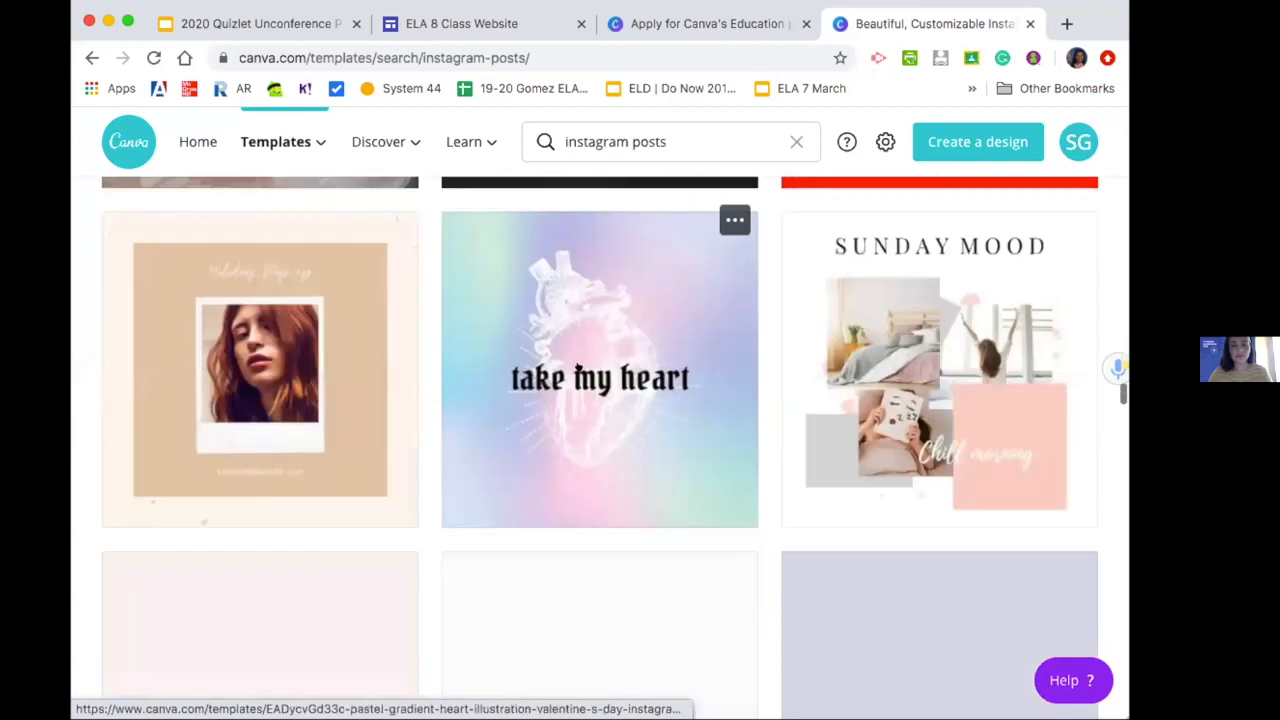
scroll(578, 366, down, 1)
scroll(578, 366, down, 4)
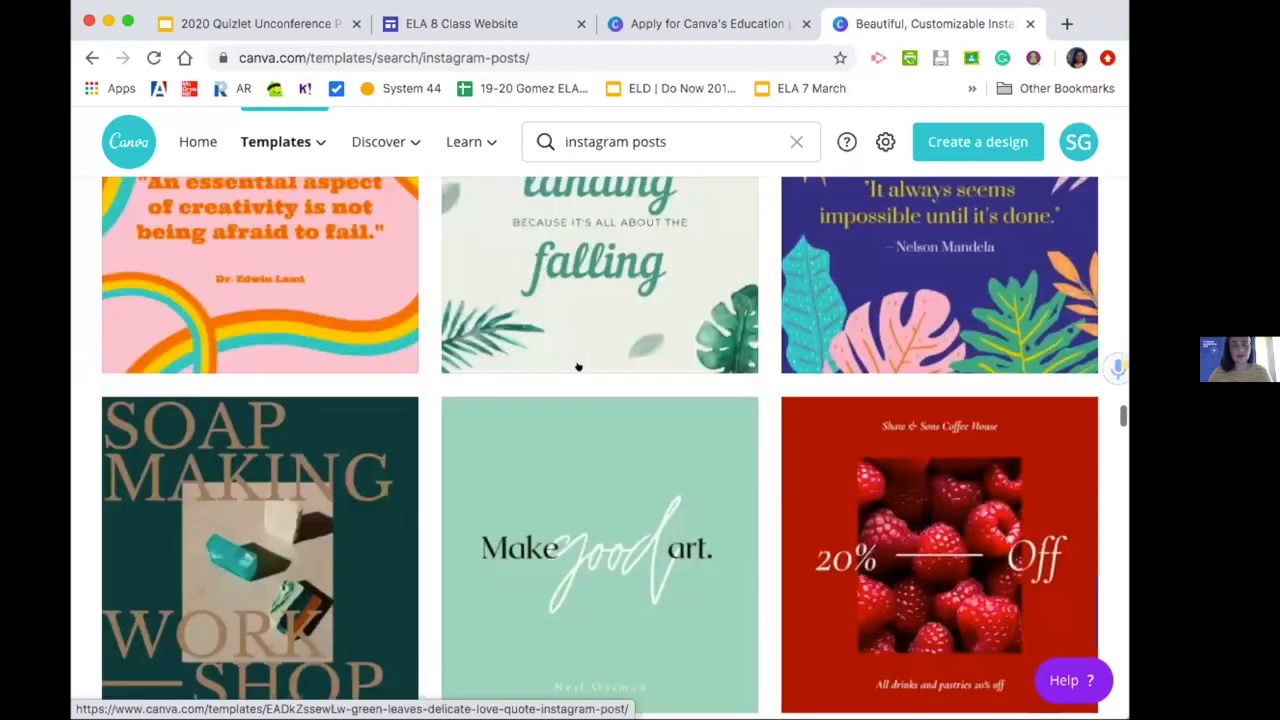
scroll(578, 366, down, 3)
scroll(578, 366, down, 3)
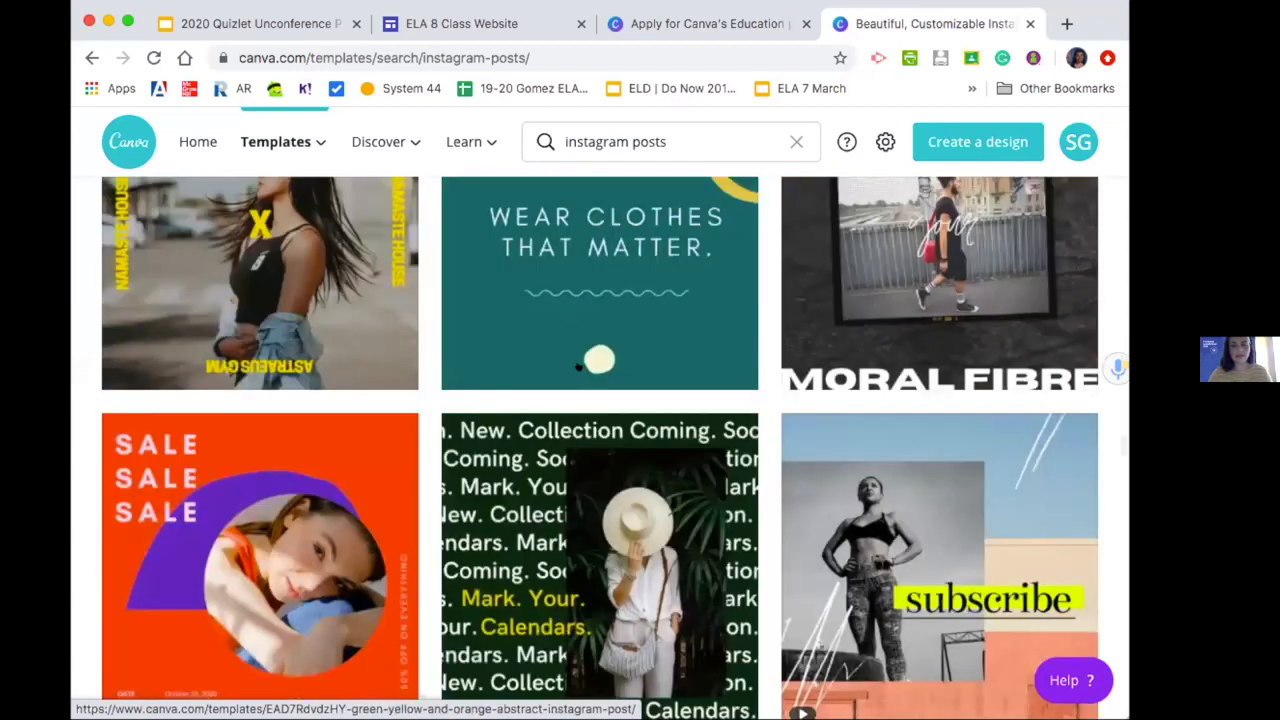
scroll(578, 366, down, 3)
scroll(592, 446, down, 3)
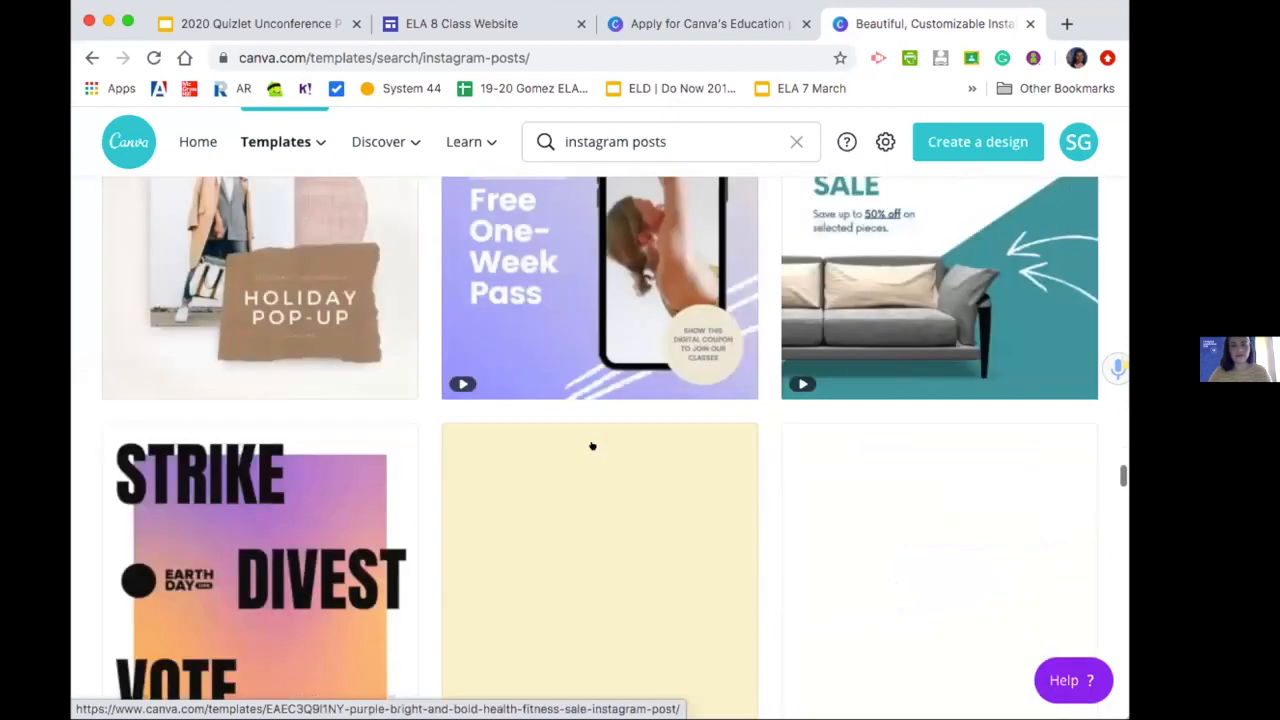
scroll(599, 453, down, 3)
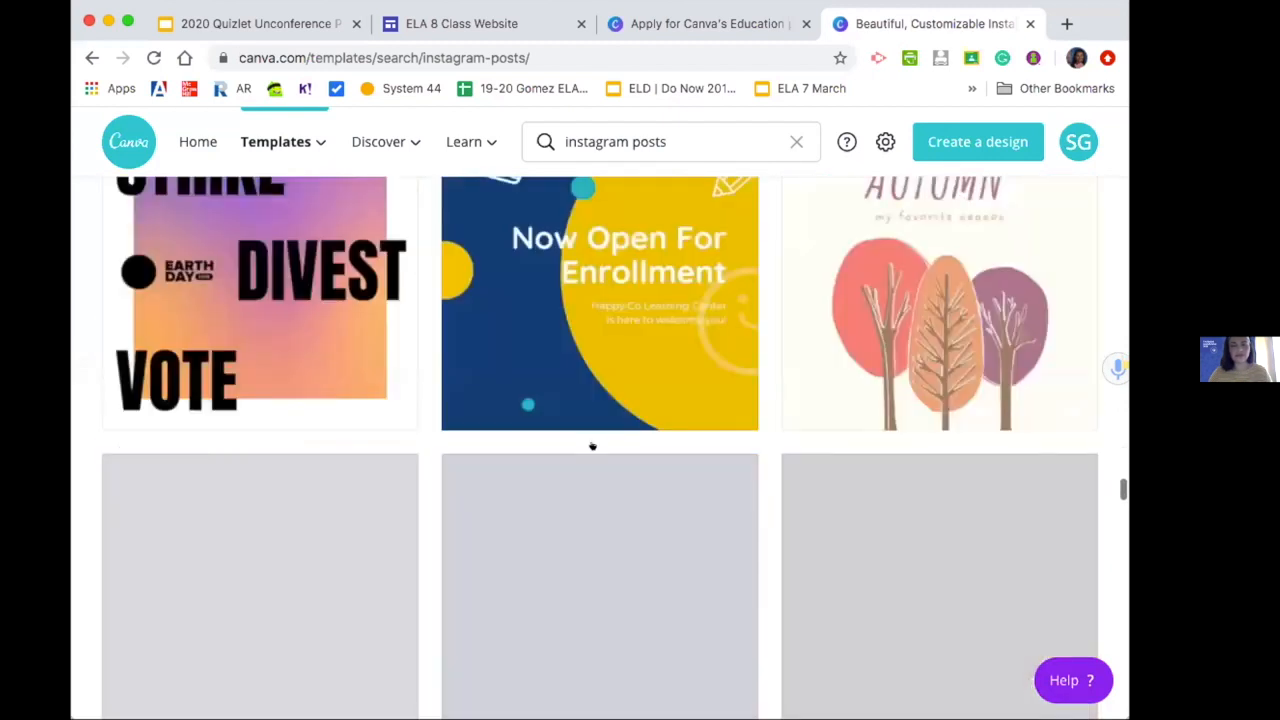
scroll(592, 446, down, 2)
scroll(592, 446, down, 2)
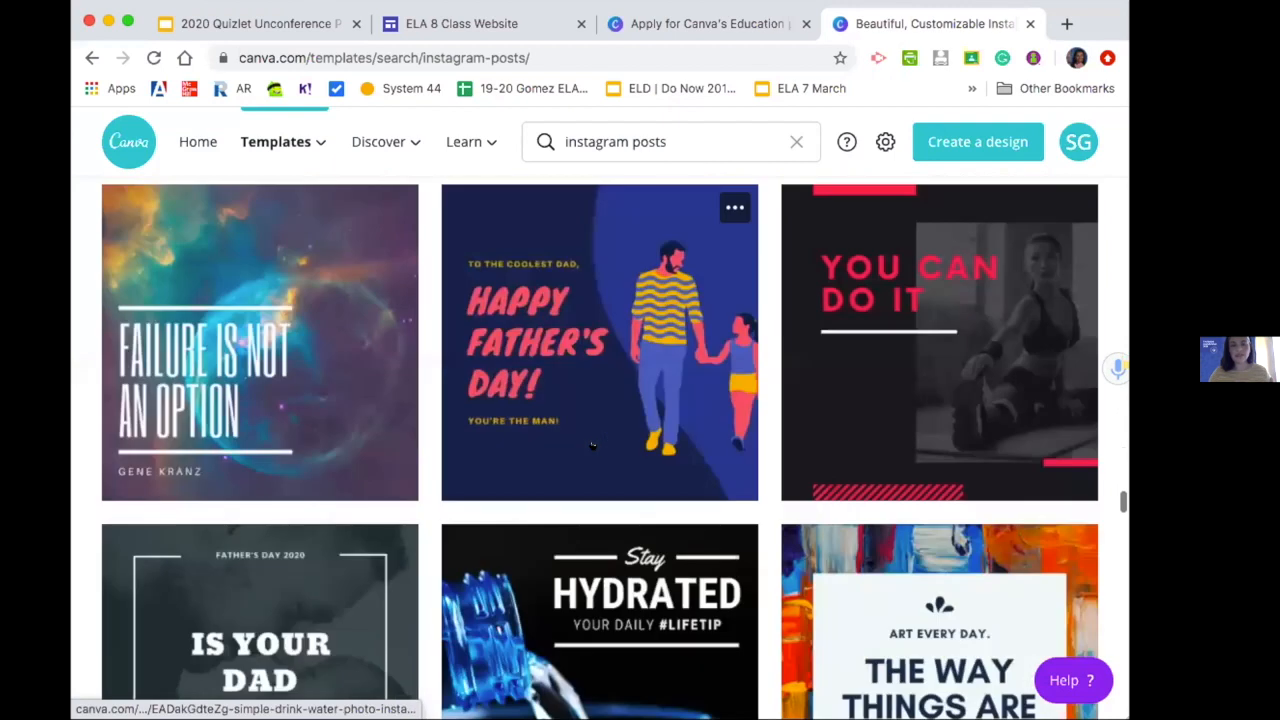
Start a new design from the Beige and Gray Minimalist Quote Instagram Post template that reads "BEGIN anywhere"
scroll(592, 446, up, 8)
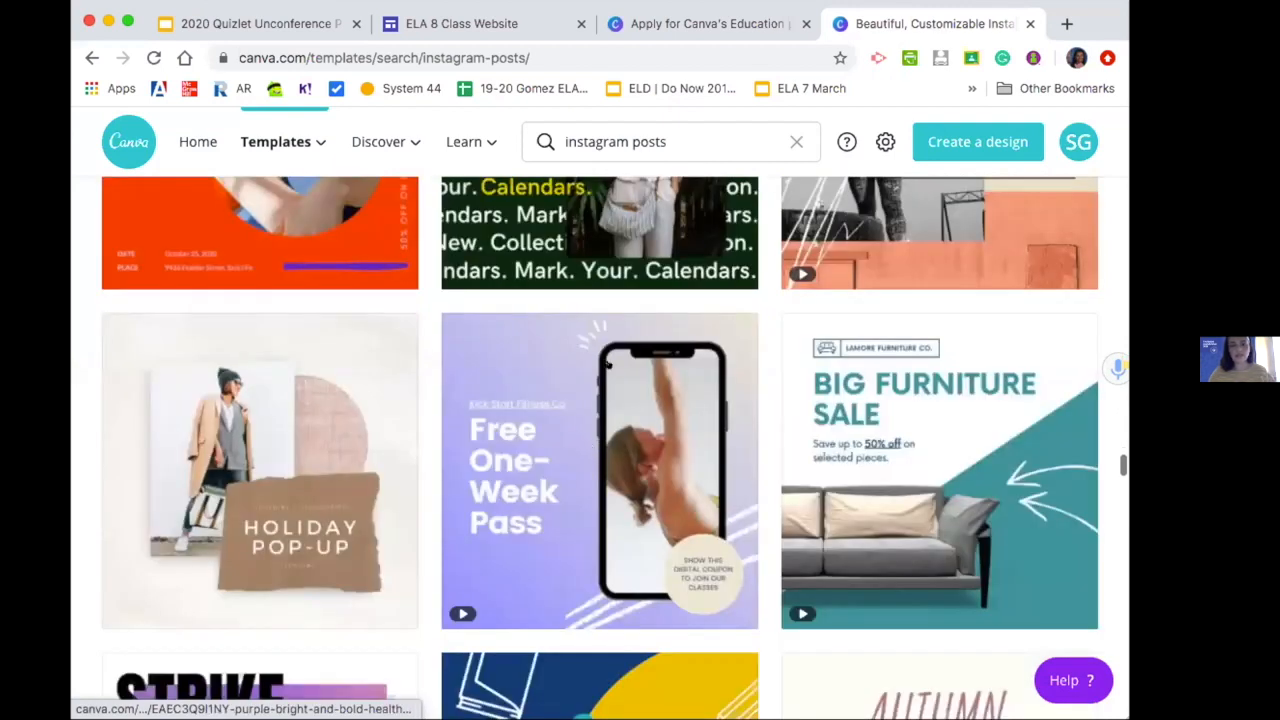
scroll(588, 338, up, 8)
scroll(588, 338, up, 4)
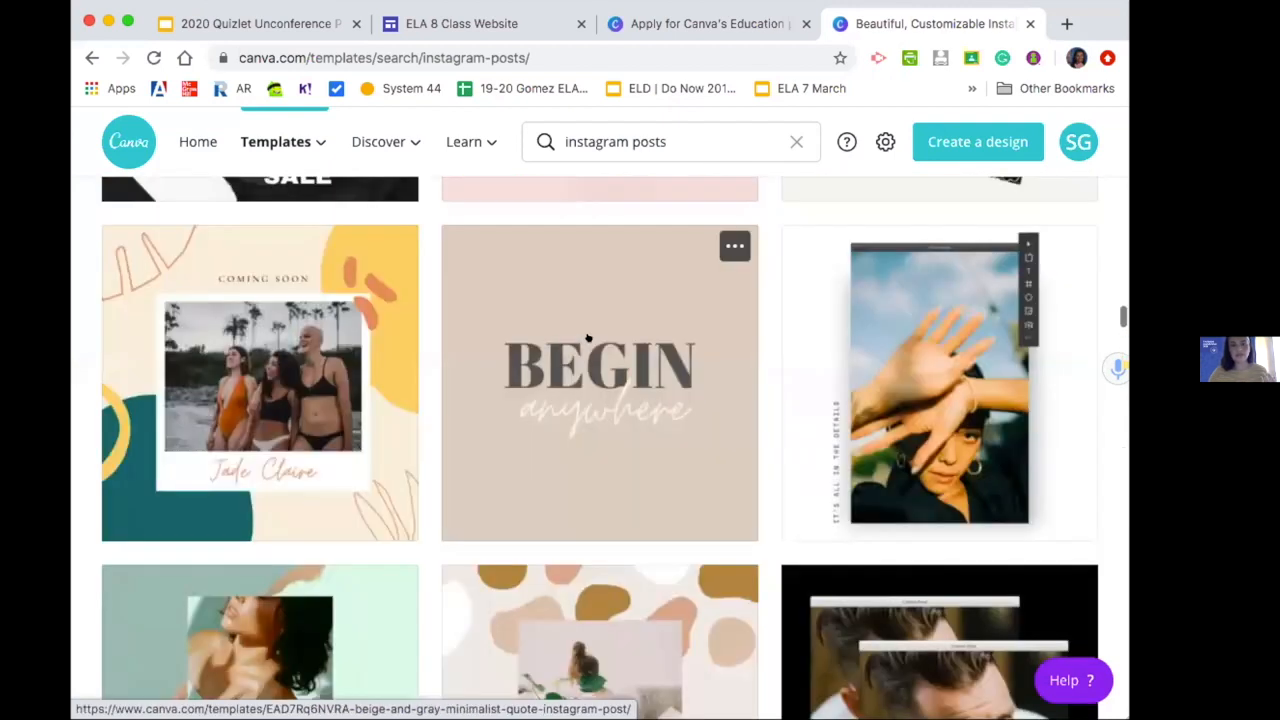
click(588, 338)
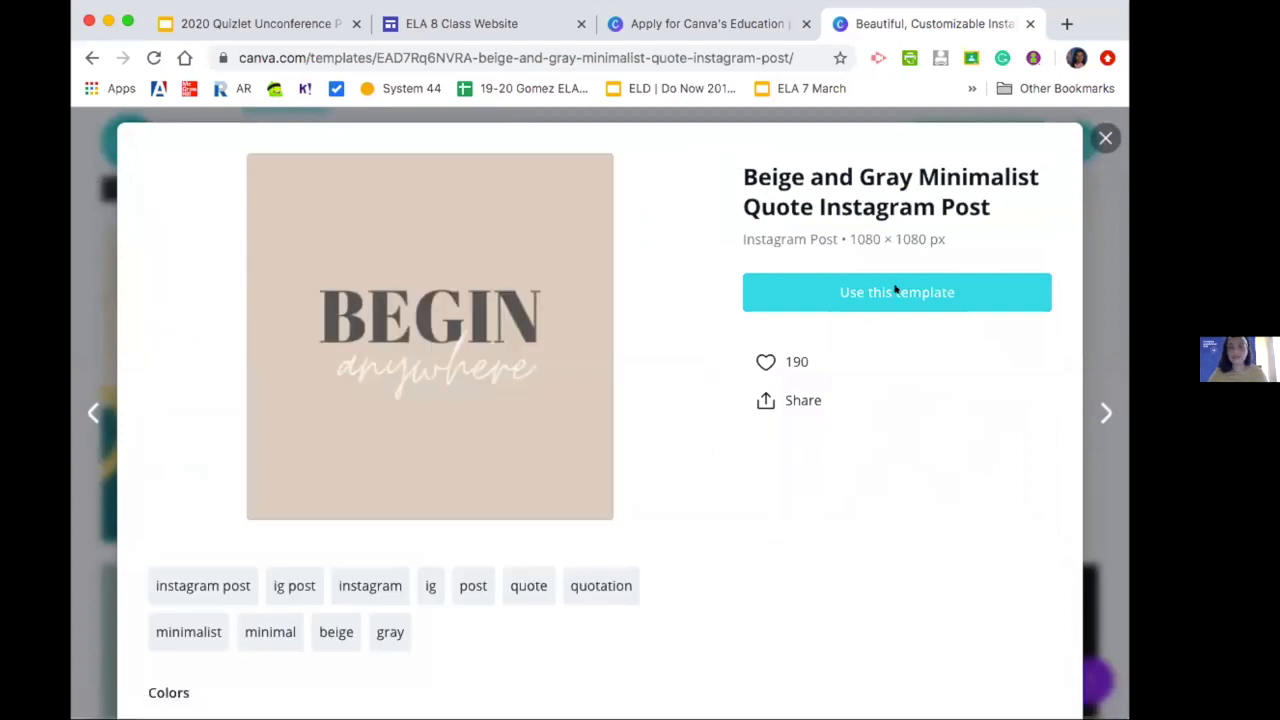
click(896, 291)
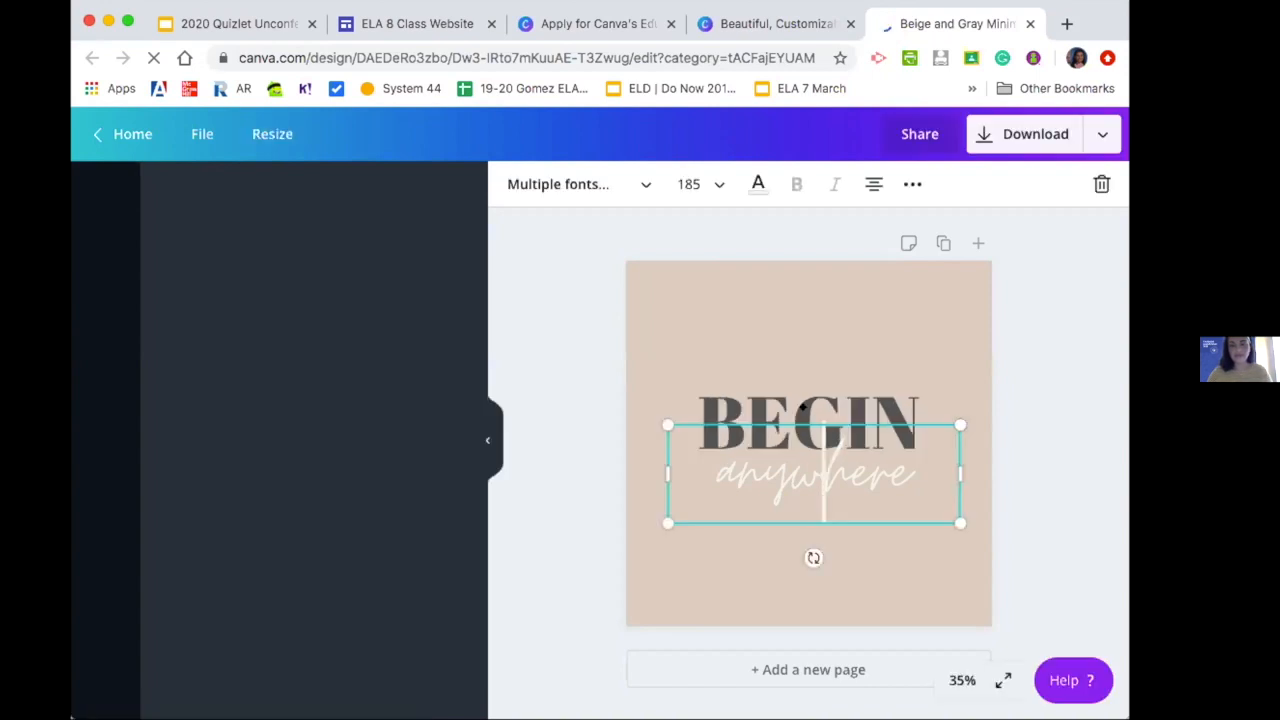
Replace the template's heading with "Coming" and its script text with "Soon!"
click(804, 402)
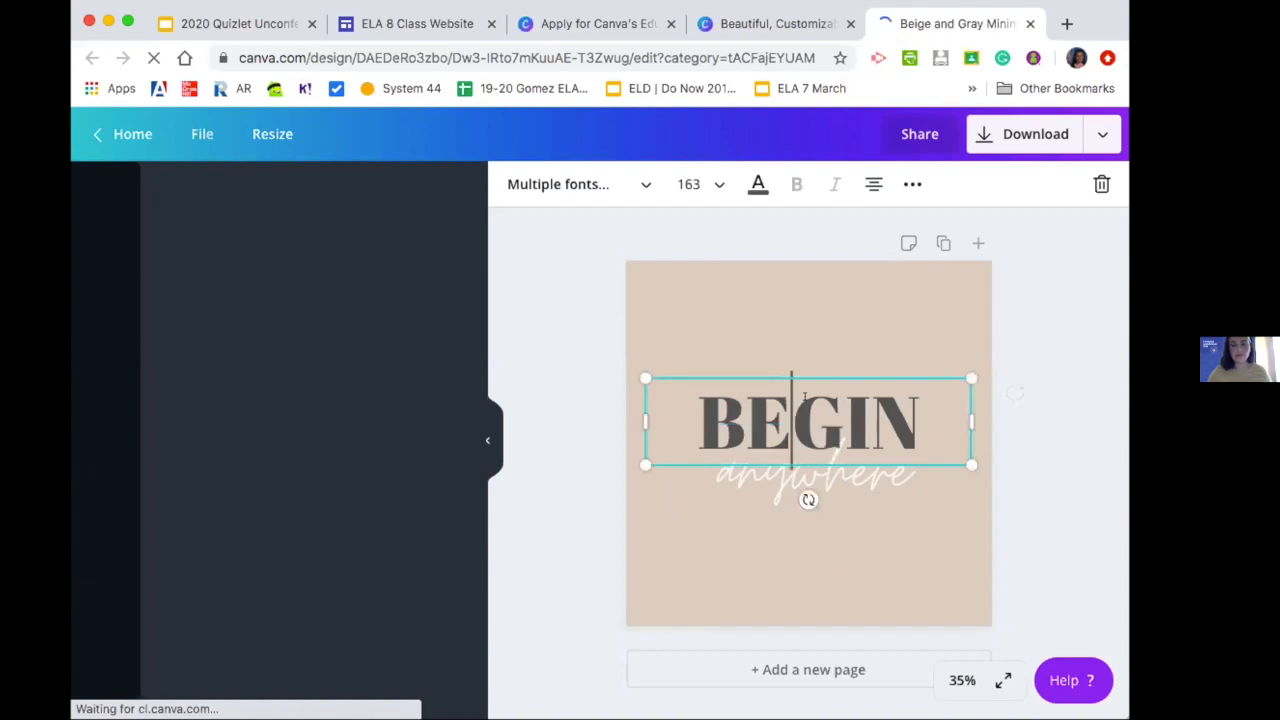
double_click(804, 402)
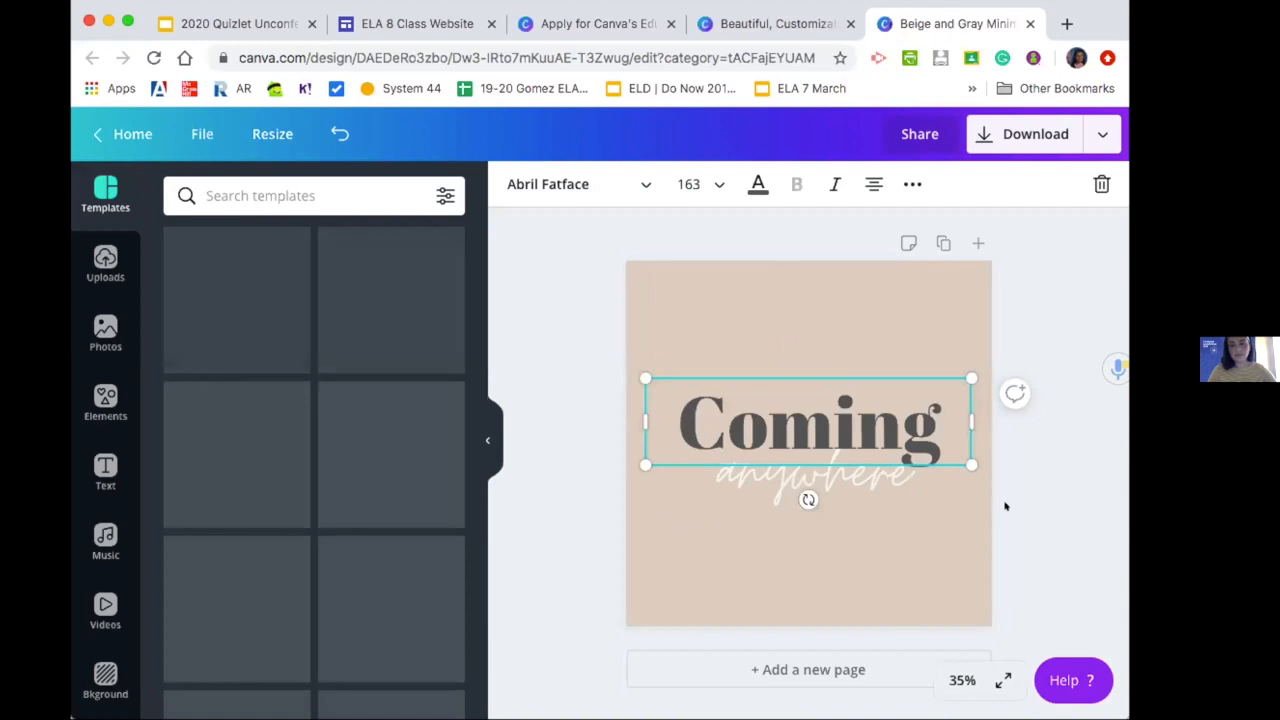
click(845, 468)
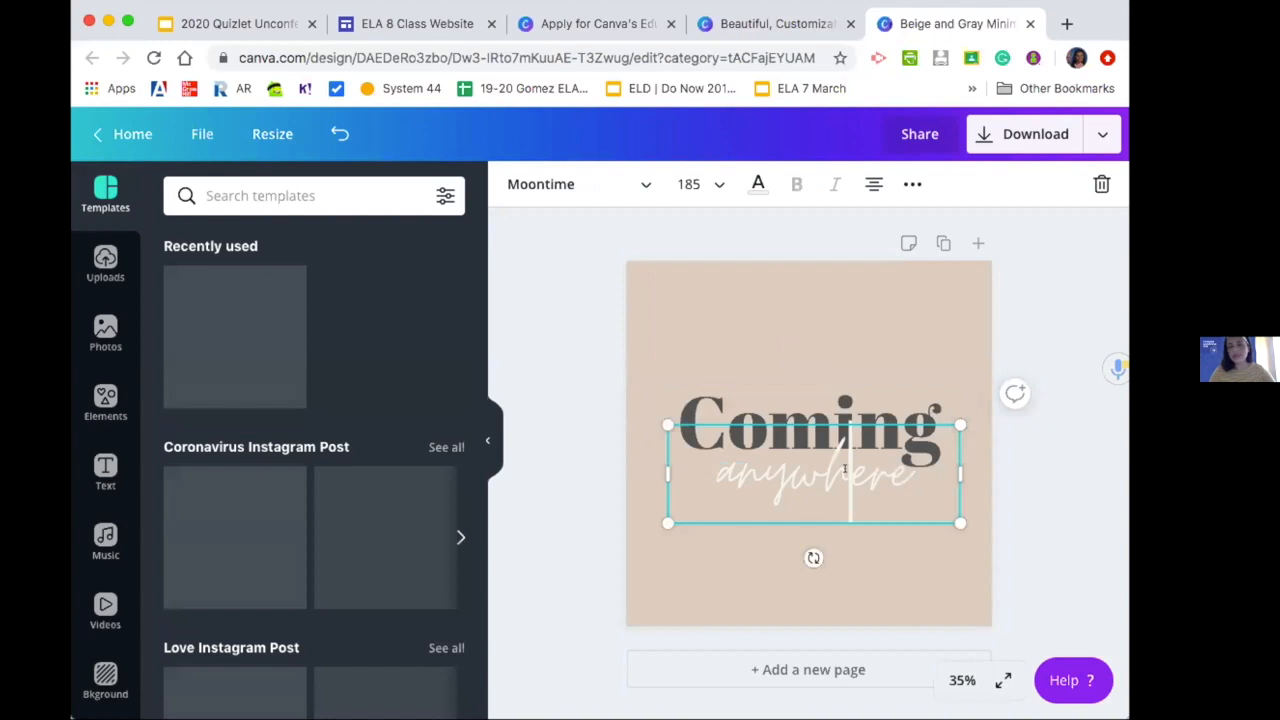
double_click(845, 468)
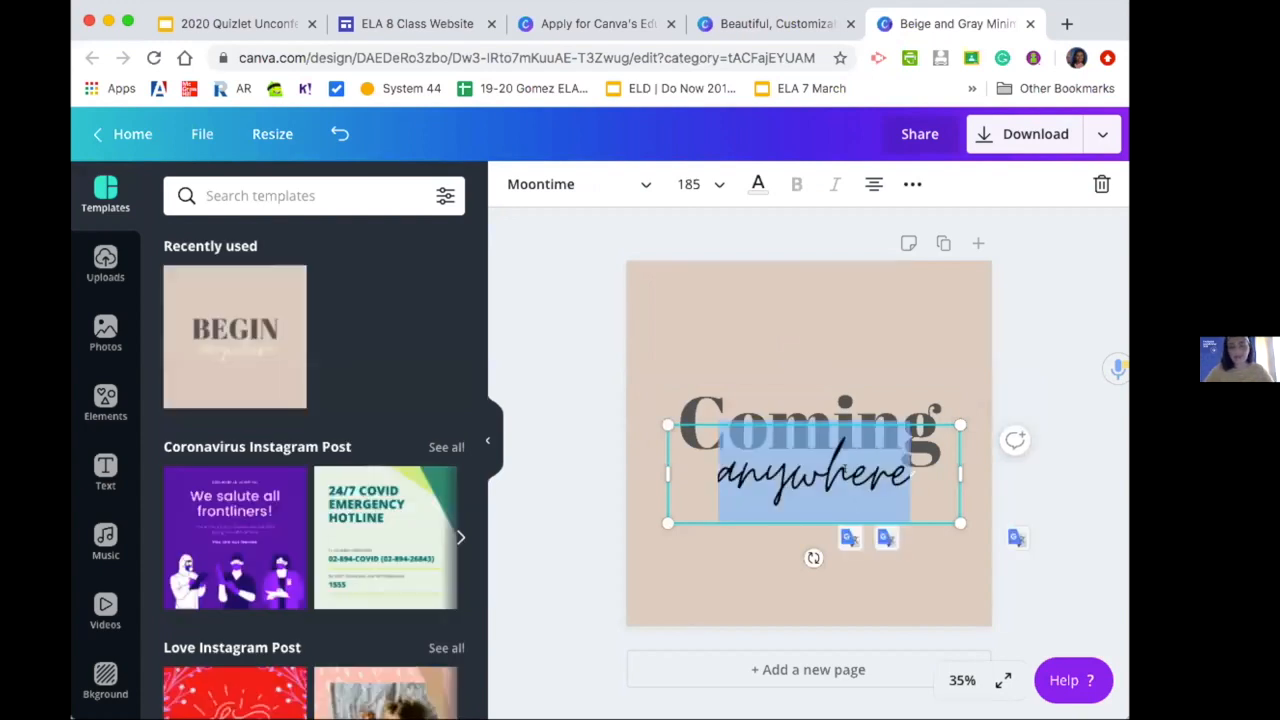
text(So)
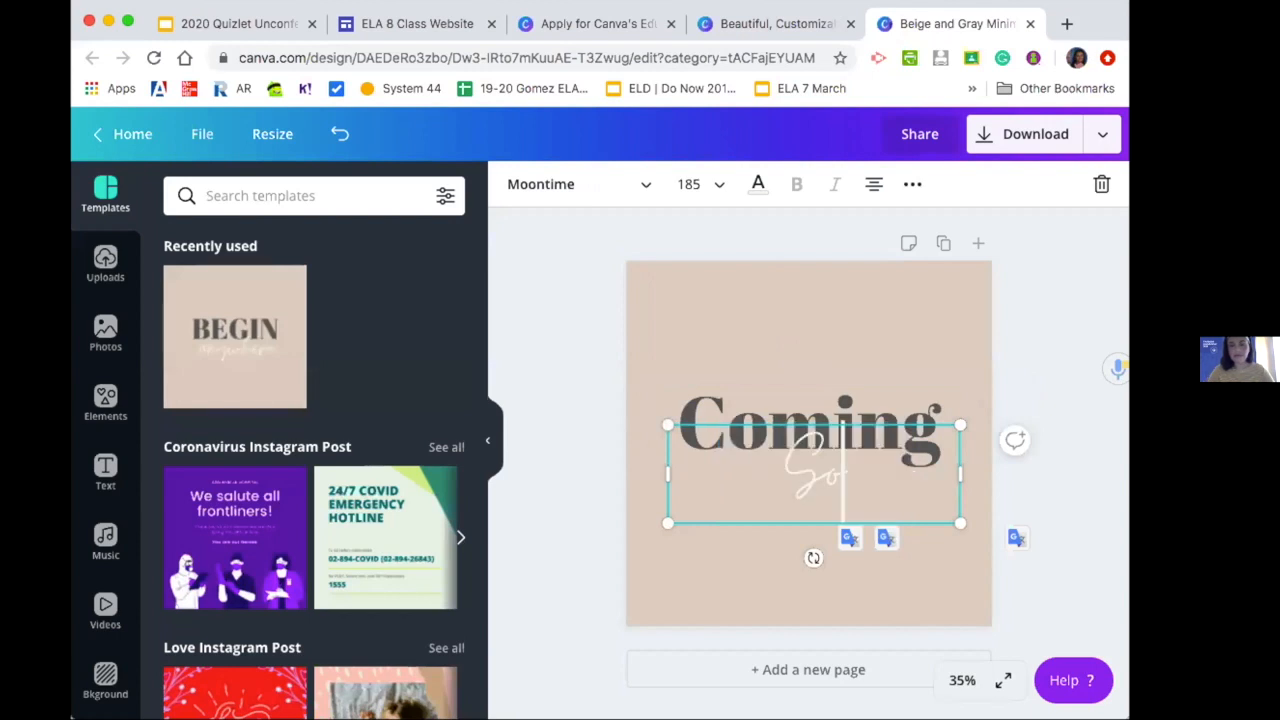
text(on!)
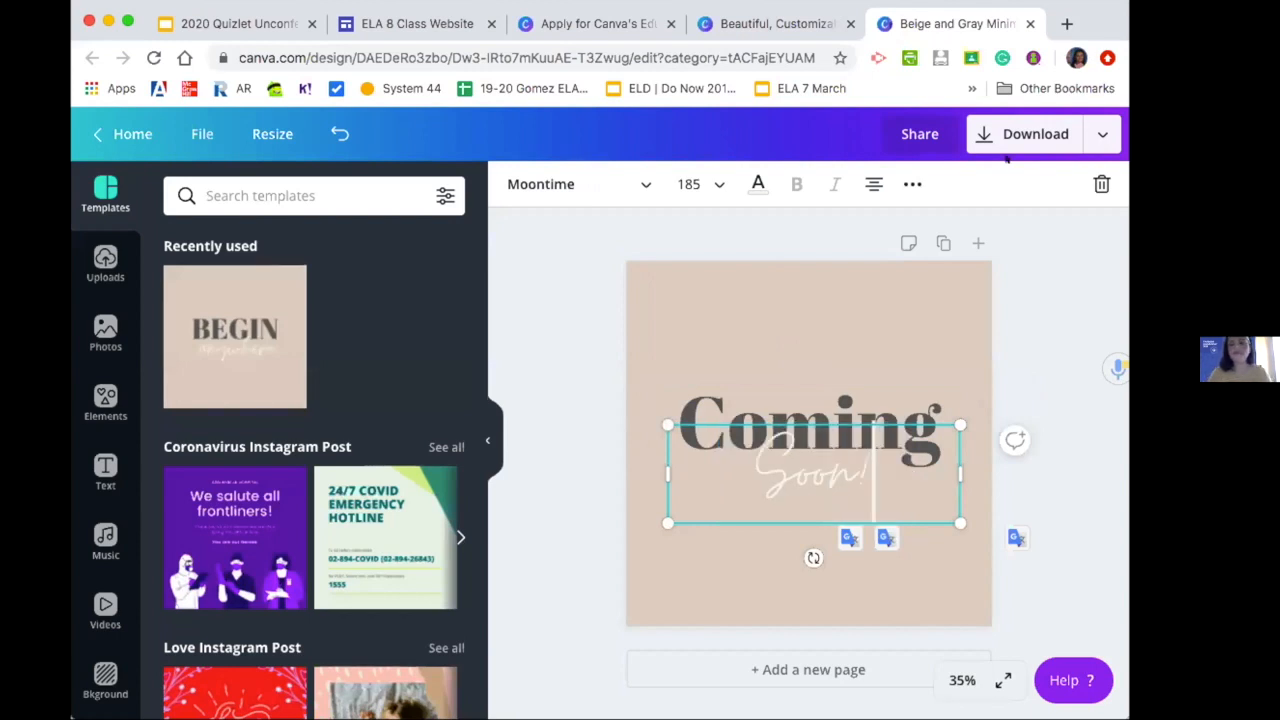
key(Escape)
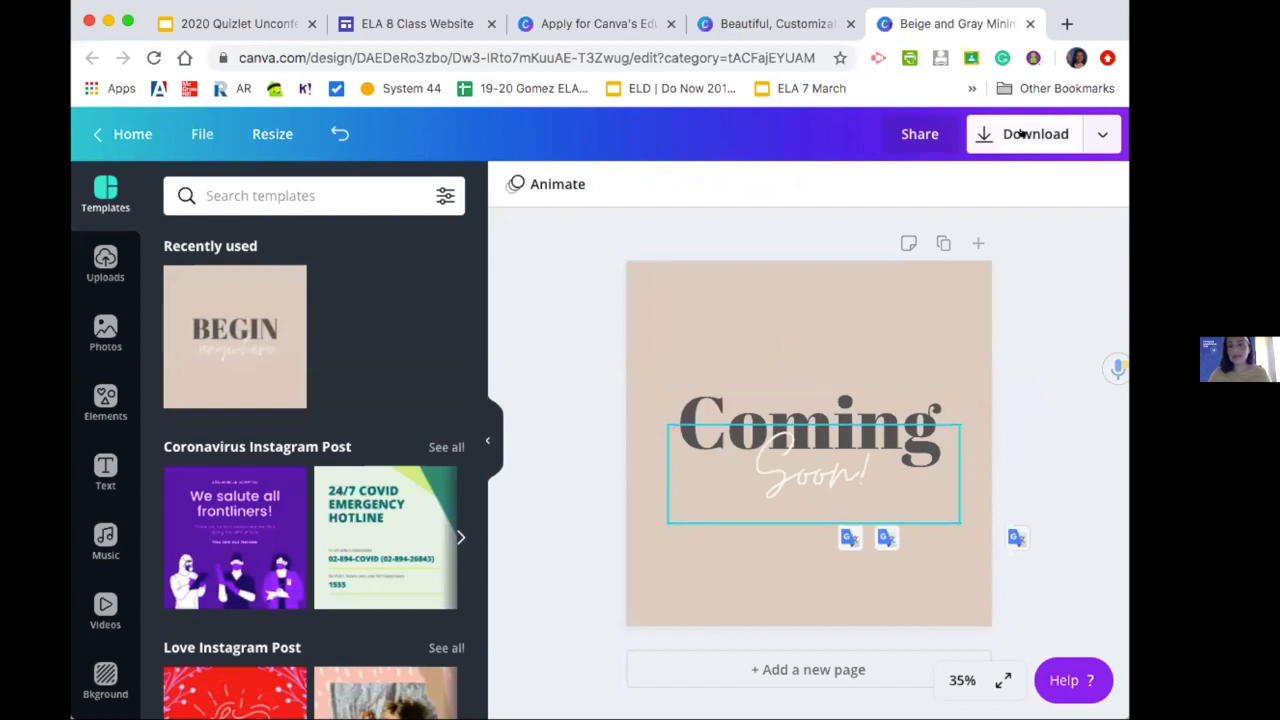
Download the finished design as a PNG image
click(1020, 133)
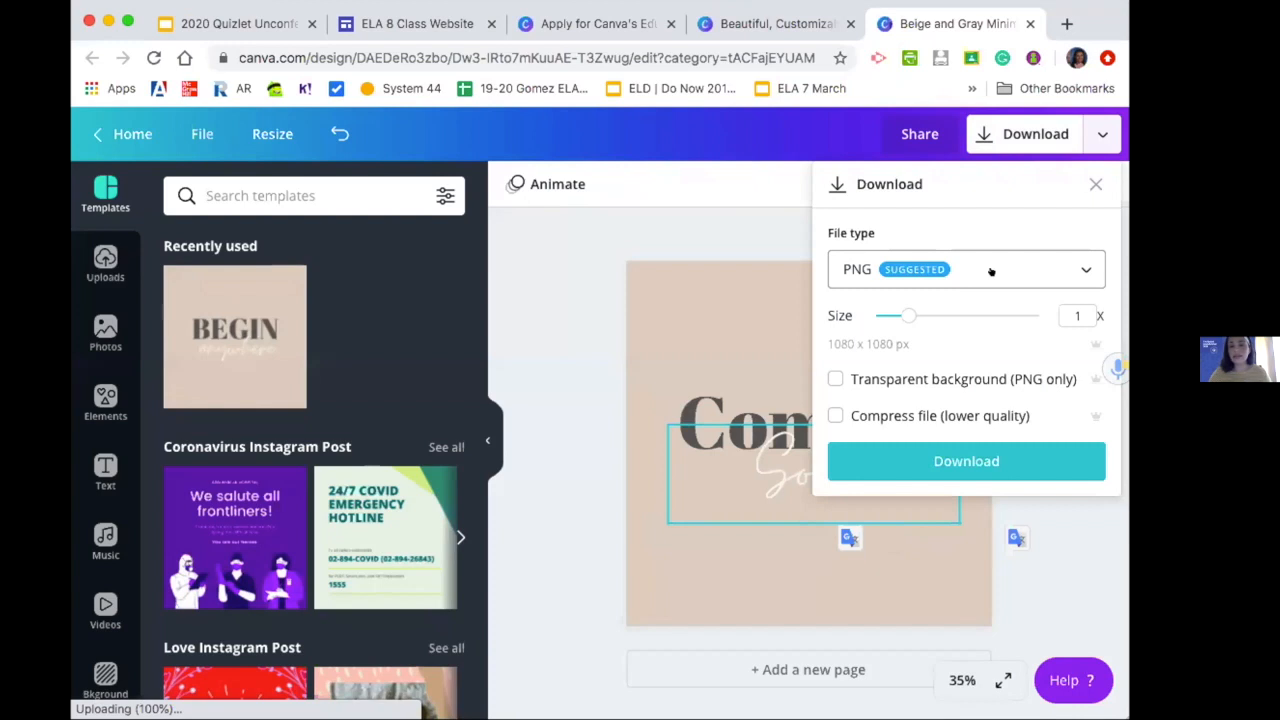
click(991, 271)
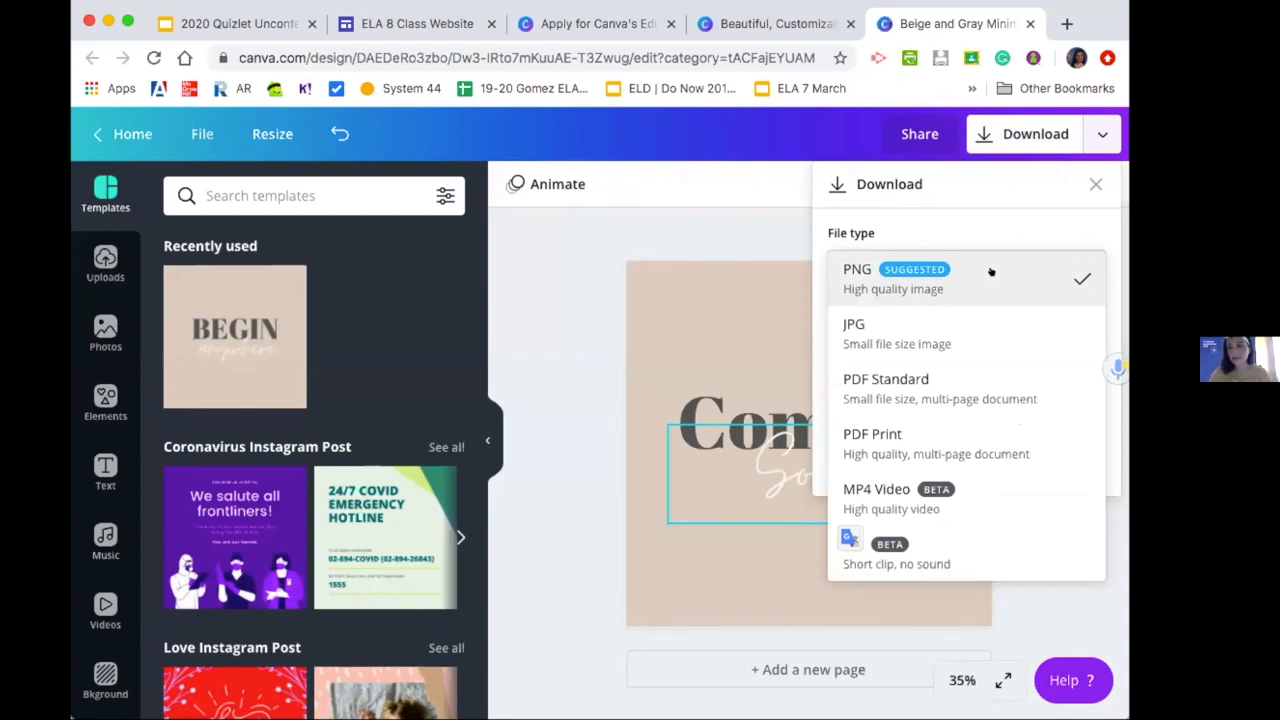
click(990, 271)
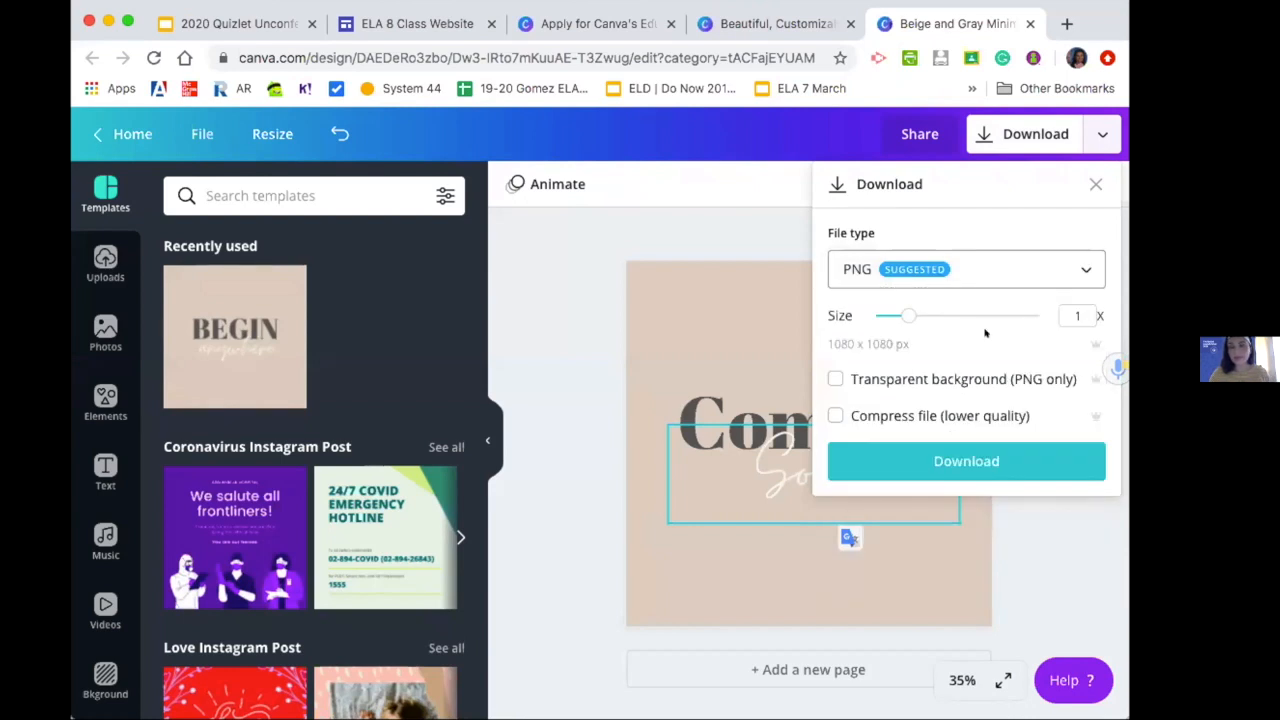
click(1005, 453)
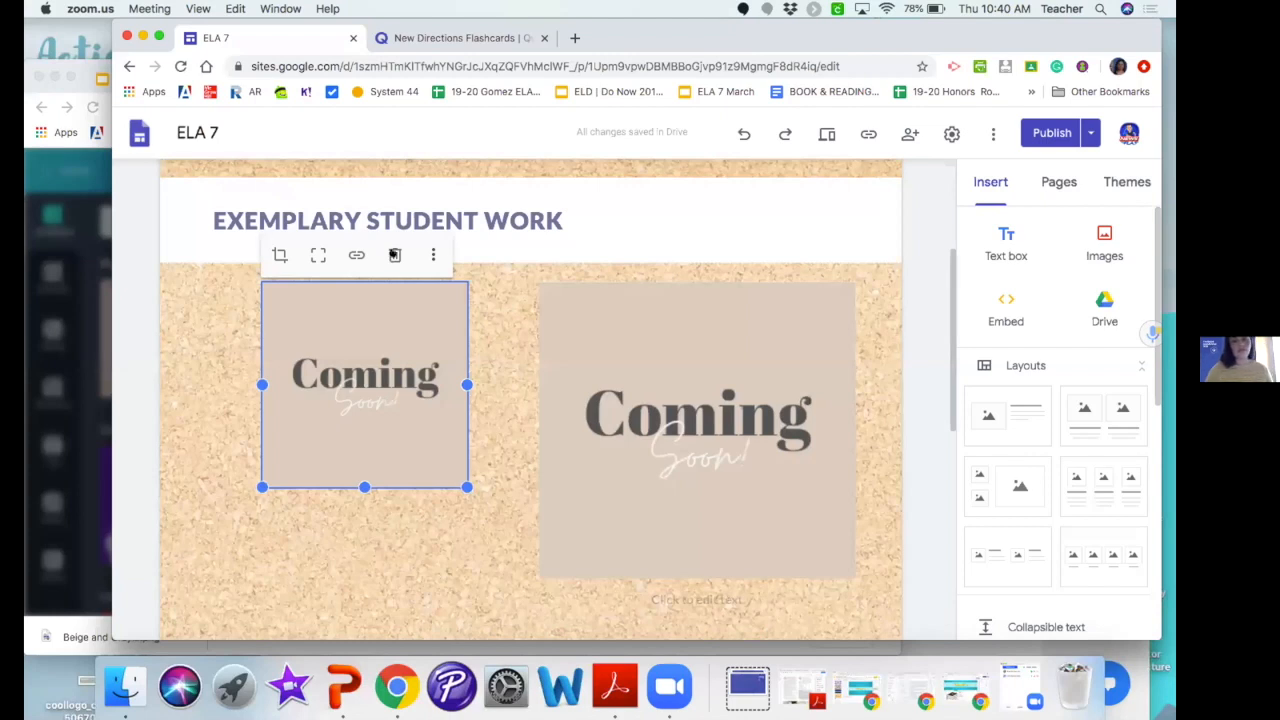
On the ELA 7 Bulletin Boards page, replace the smaller "Coming Soon!" image with the downloaded PNG and enlarge it to match its neighbour
click(395, 255)
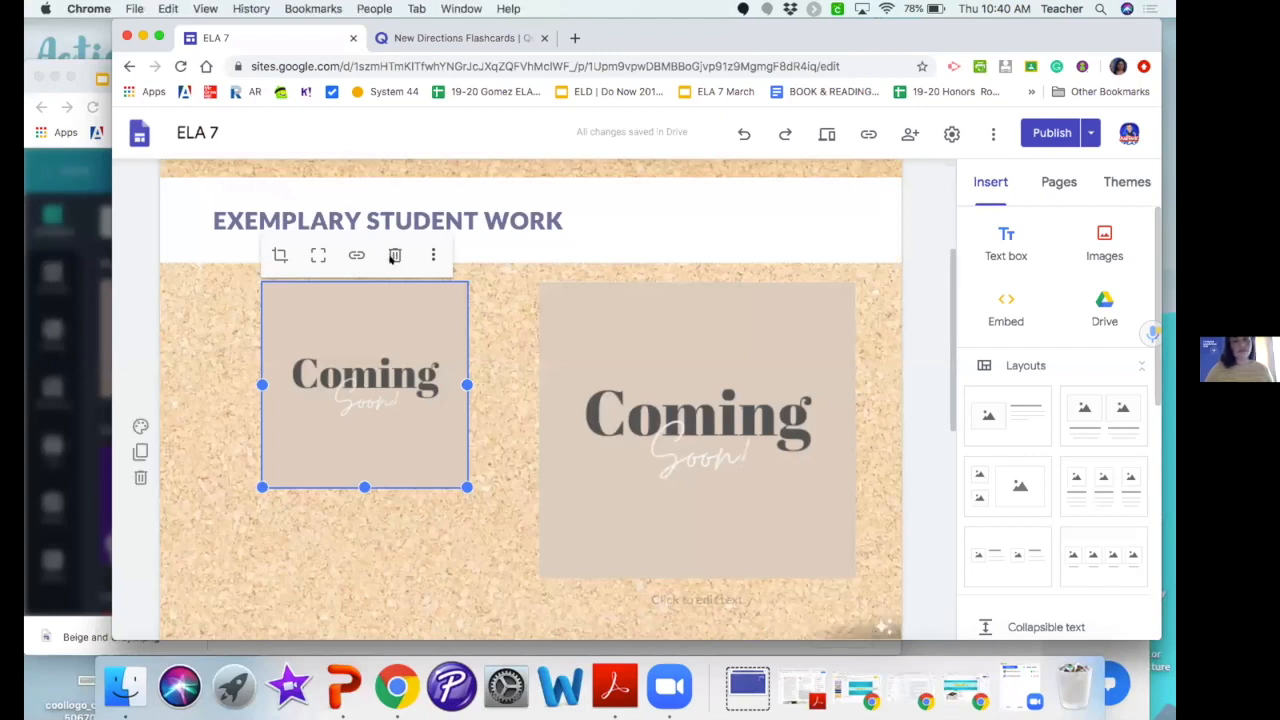
click(395, 255)
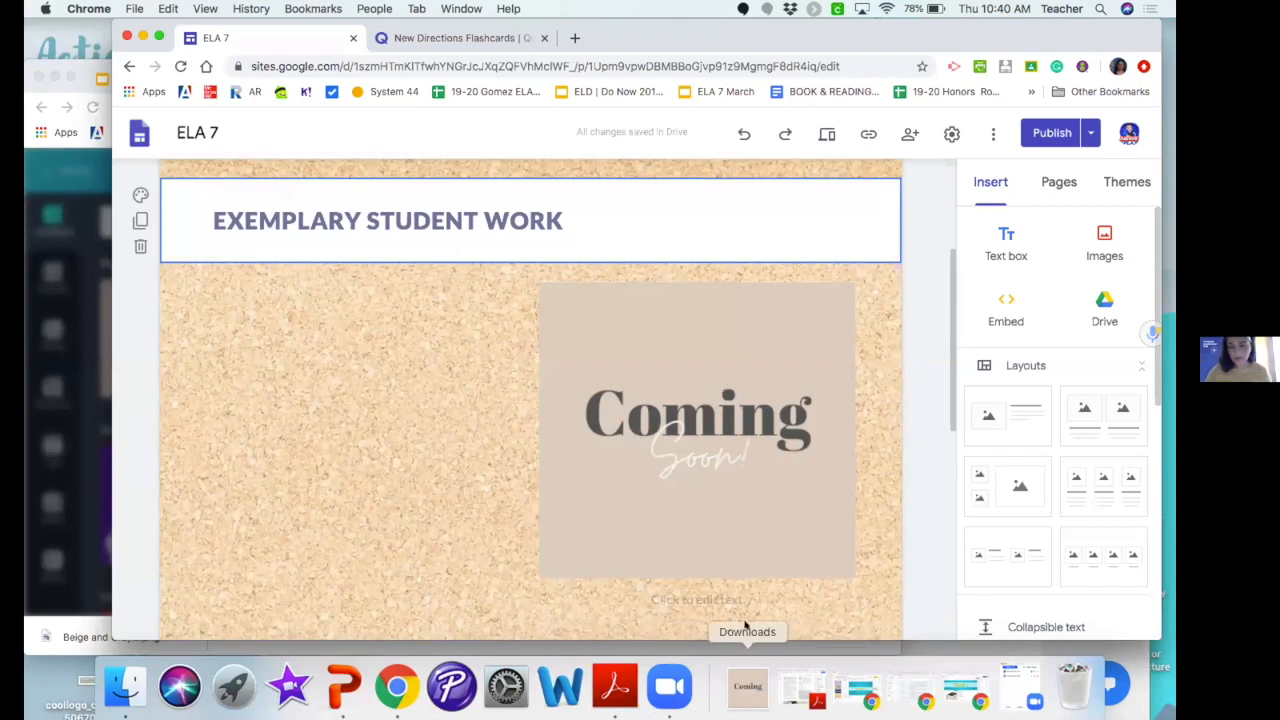
click(747, 688)
drag(745, 625, 351, 404)
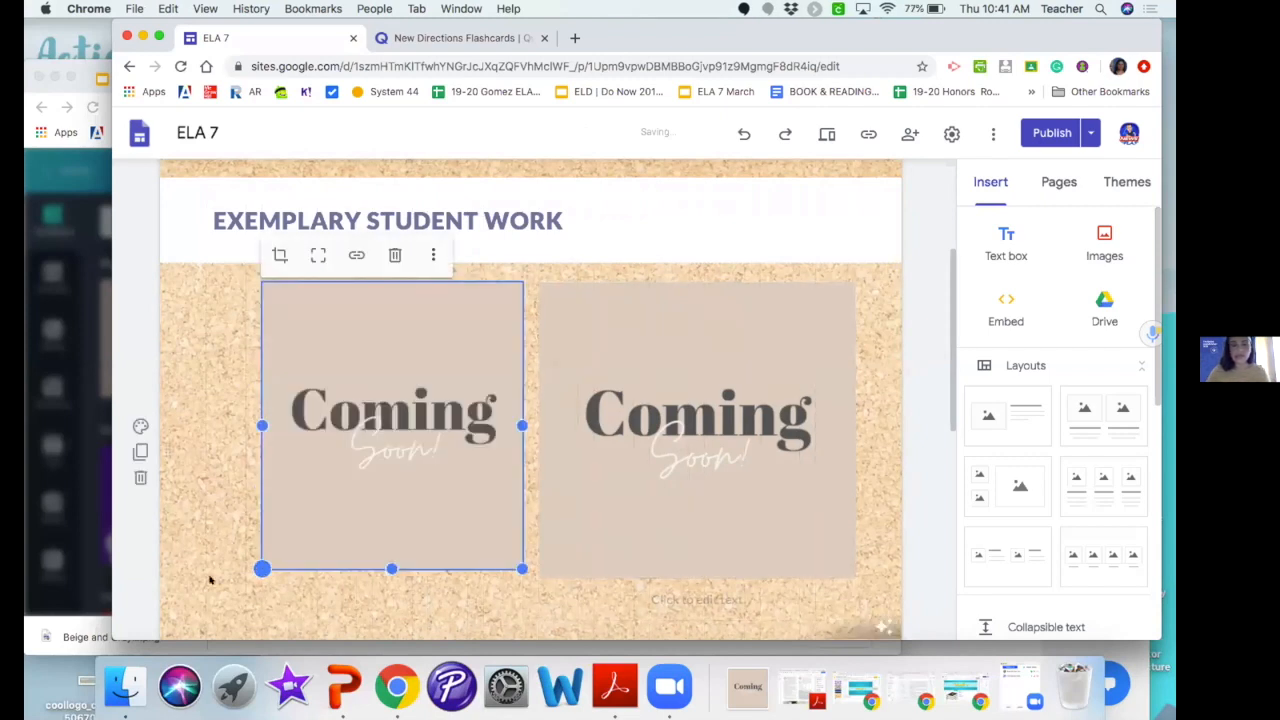
drag(207, 580, 206, 580)
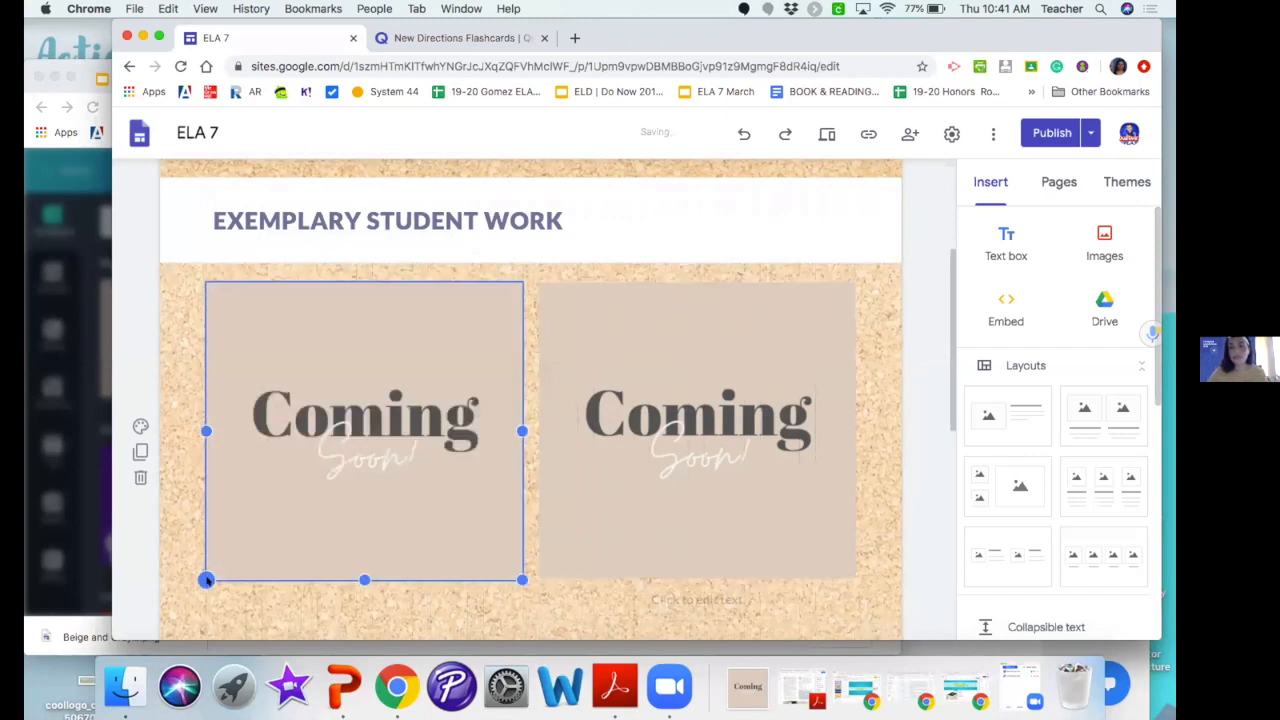
click(476, 620)
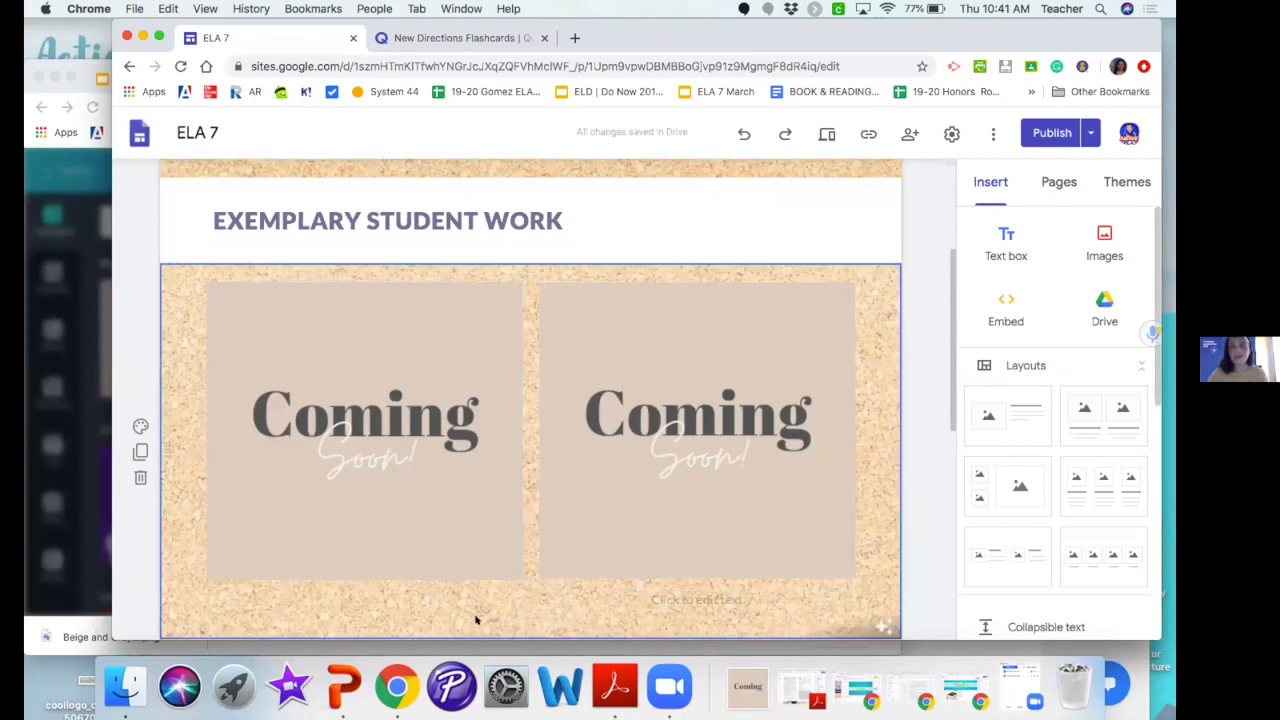
scroll(489, 534, up, 1)
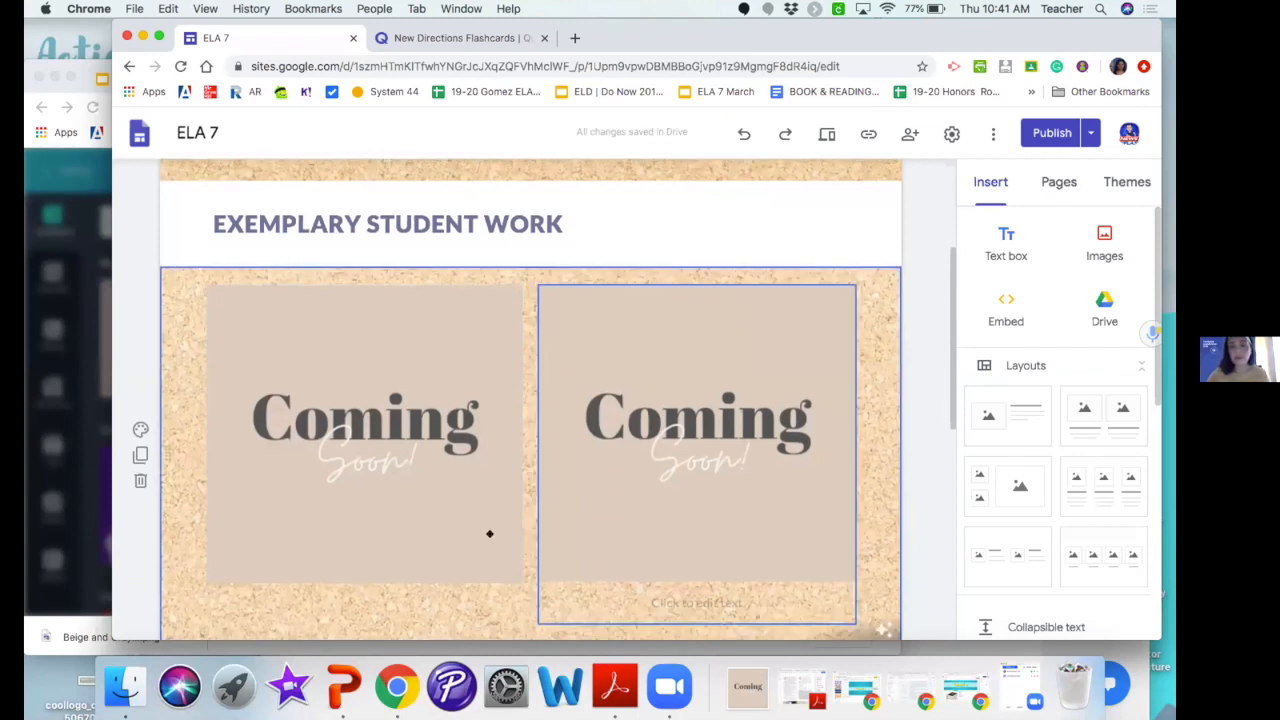
scroll(749, 251, up, 5)
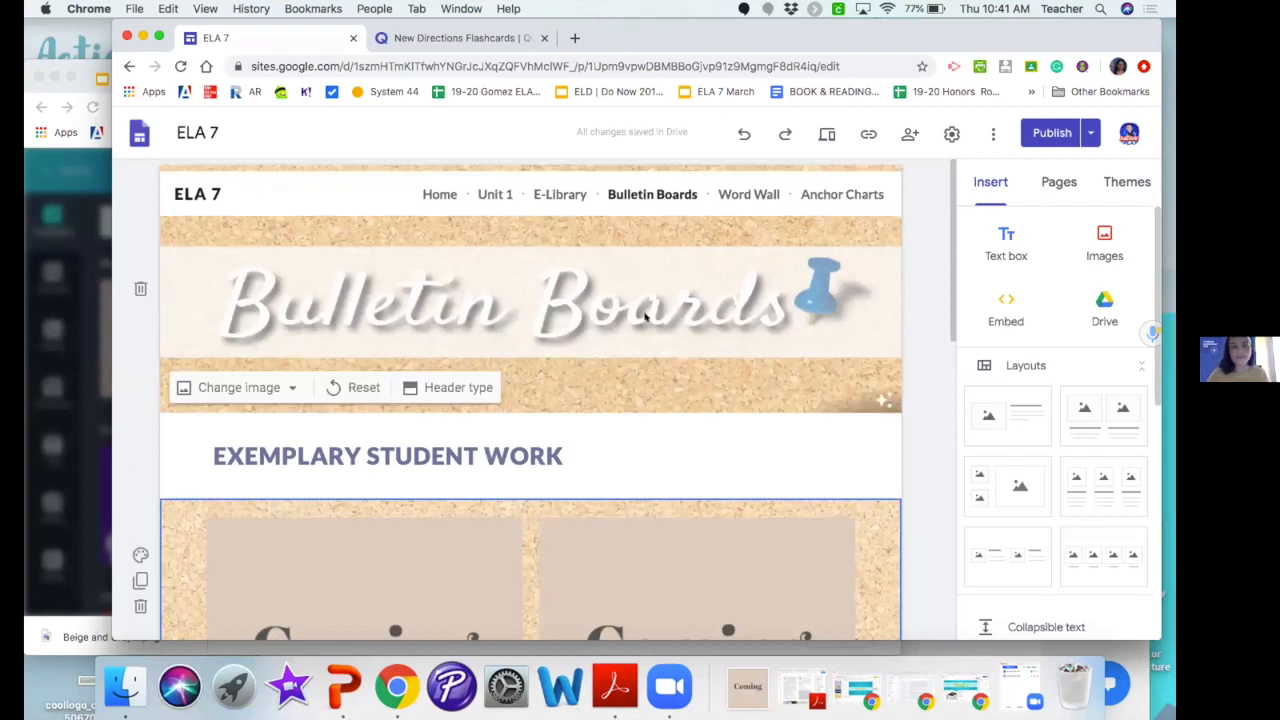
Switch back to Canva, dismiss the saved-design message and return to the Canva home page
click(67, 365)
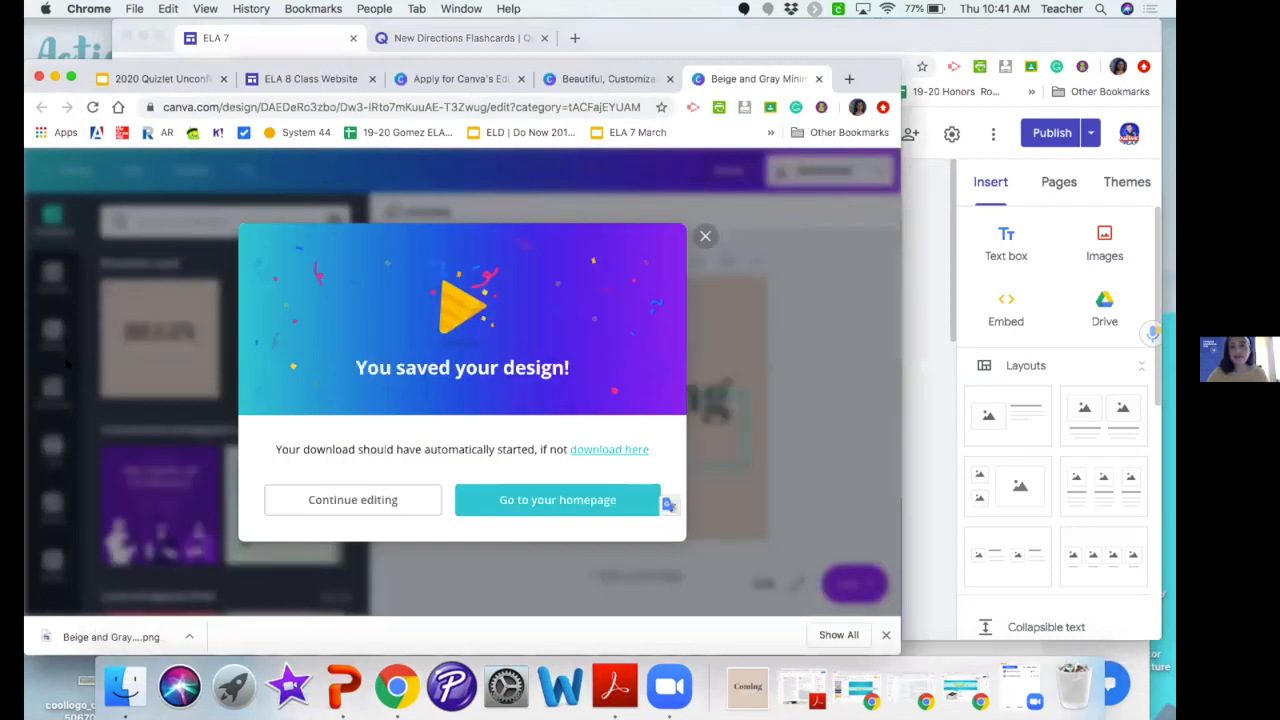
click(704, 236)
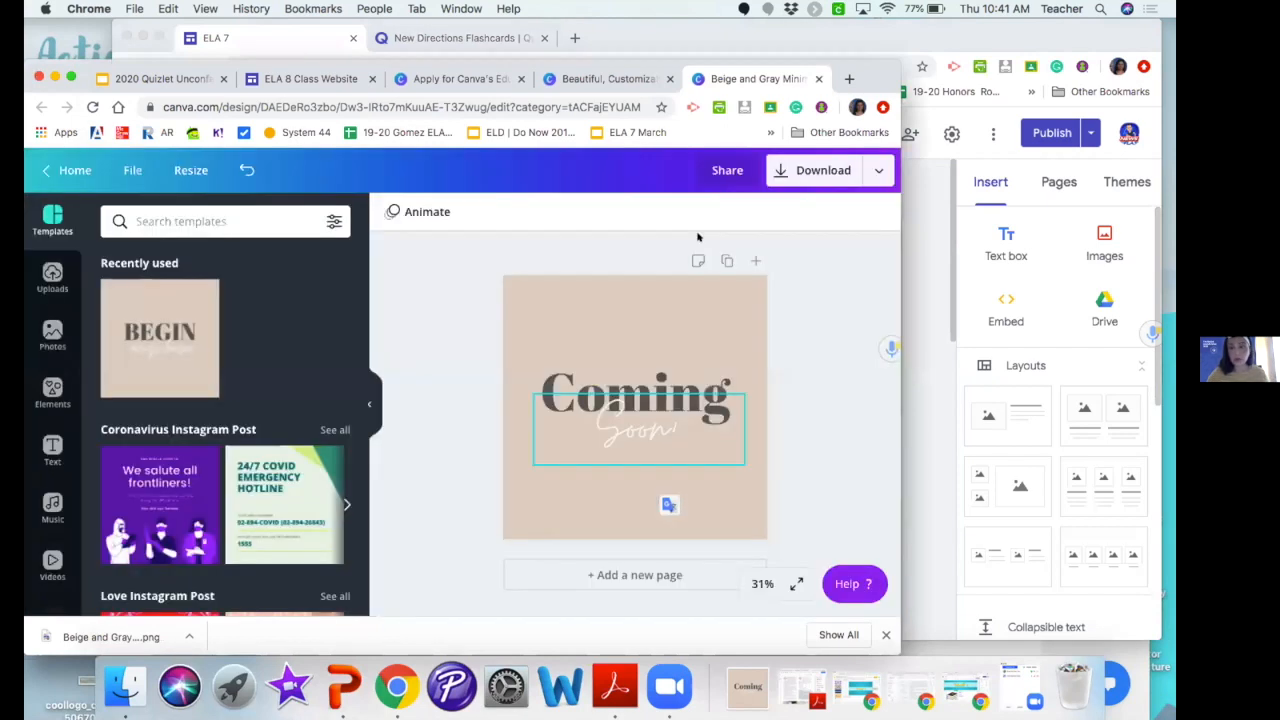
click(83, 168)
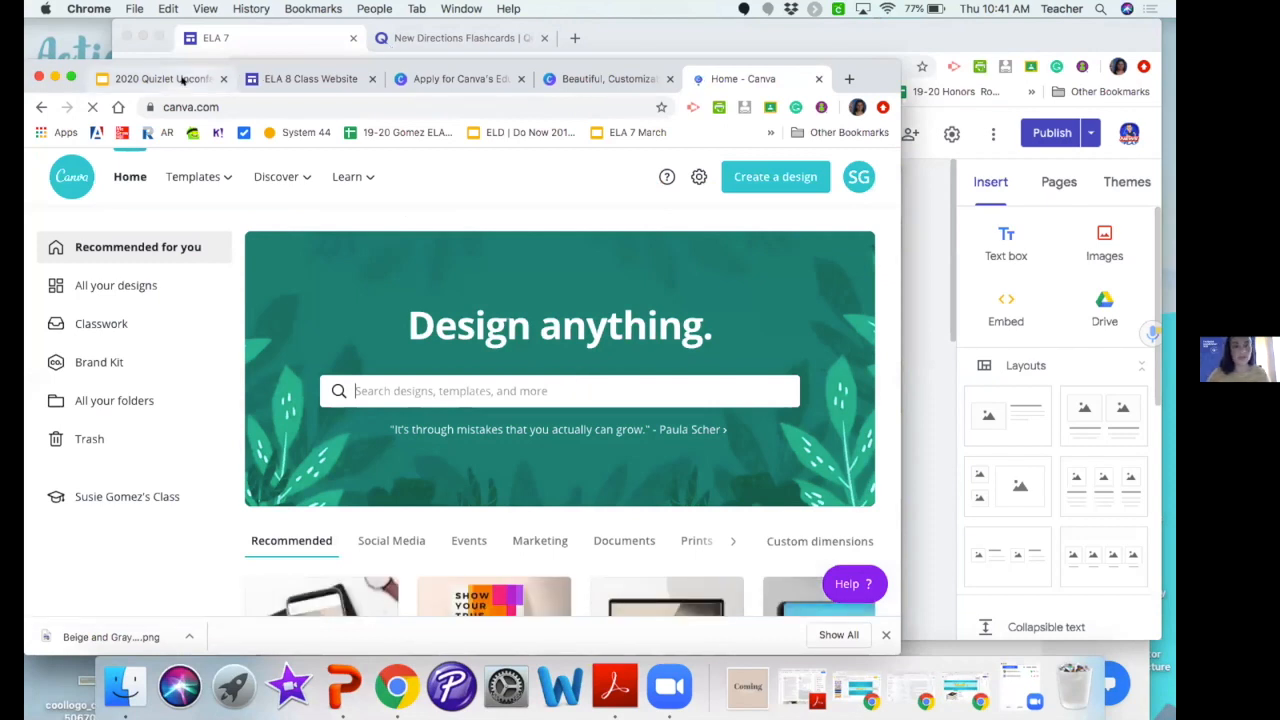
Switch to the 2020 Quizlet Unconference presentation, move its window up and advance to the slide of tools feeding into Google Sites
click(183, 80)
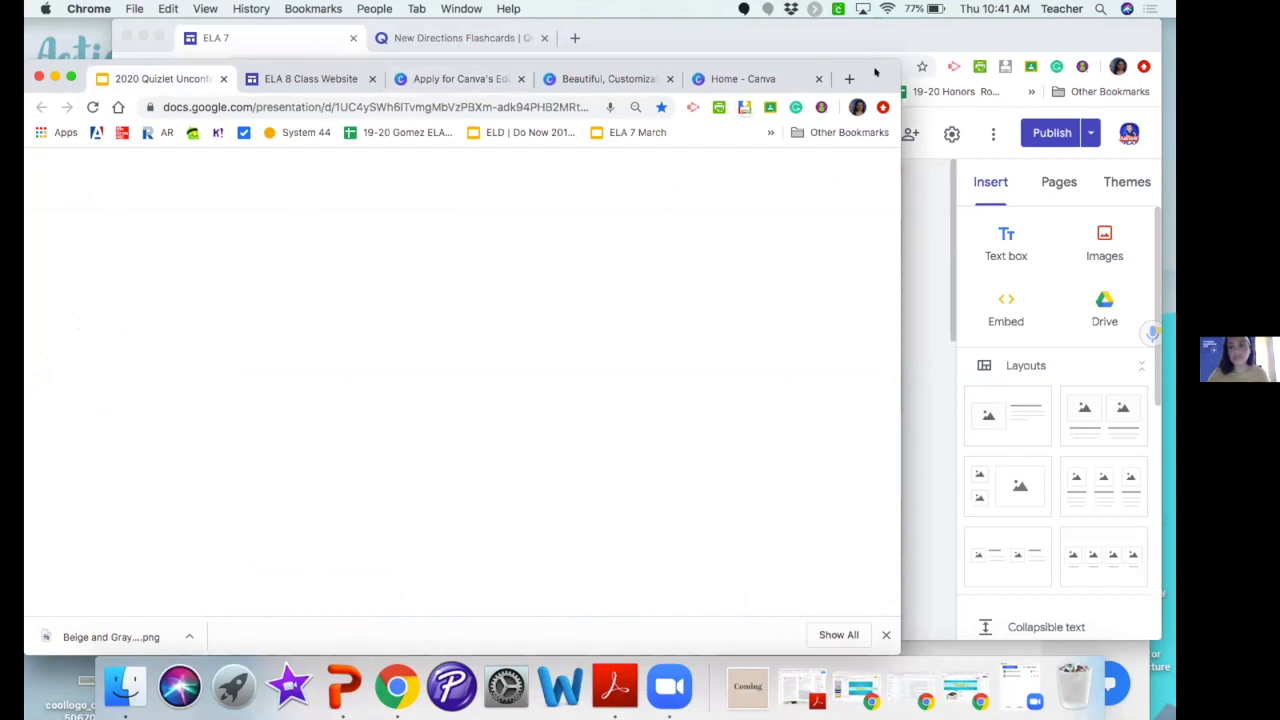
drag(875, 72, 875, 33)
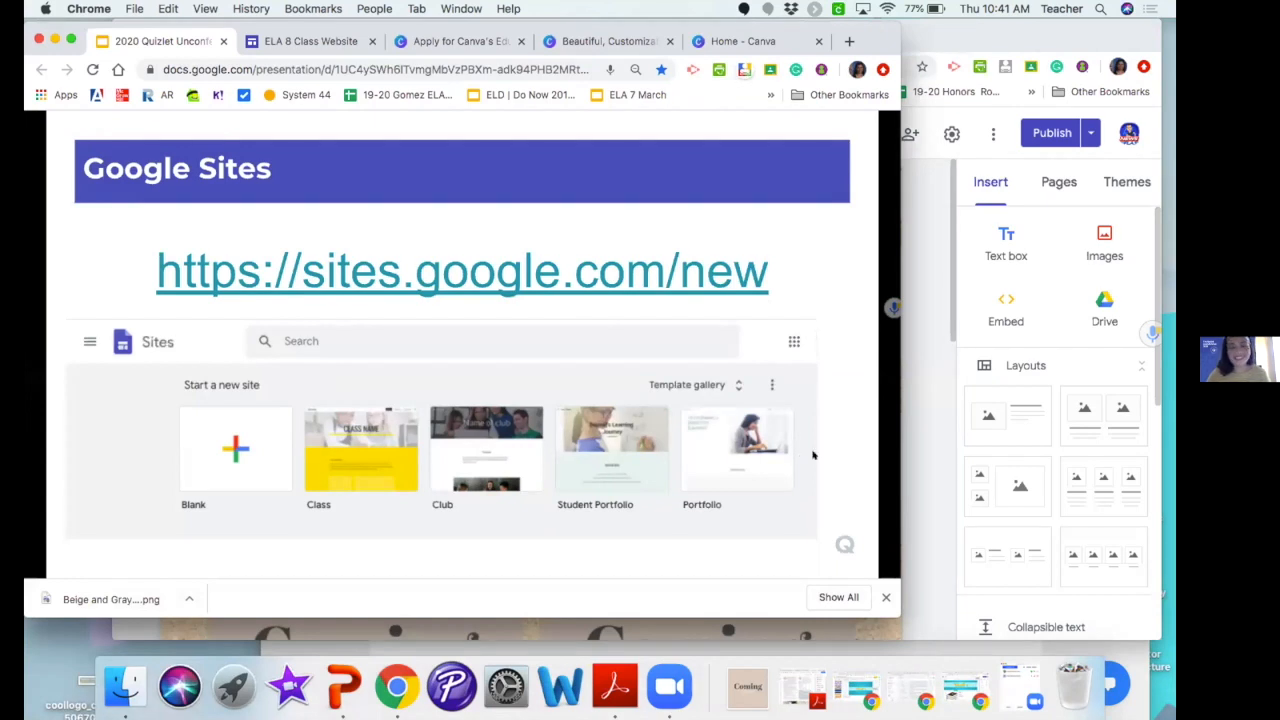
click(813, 456)
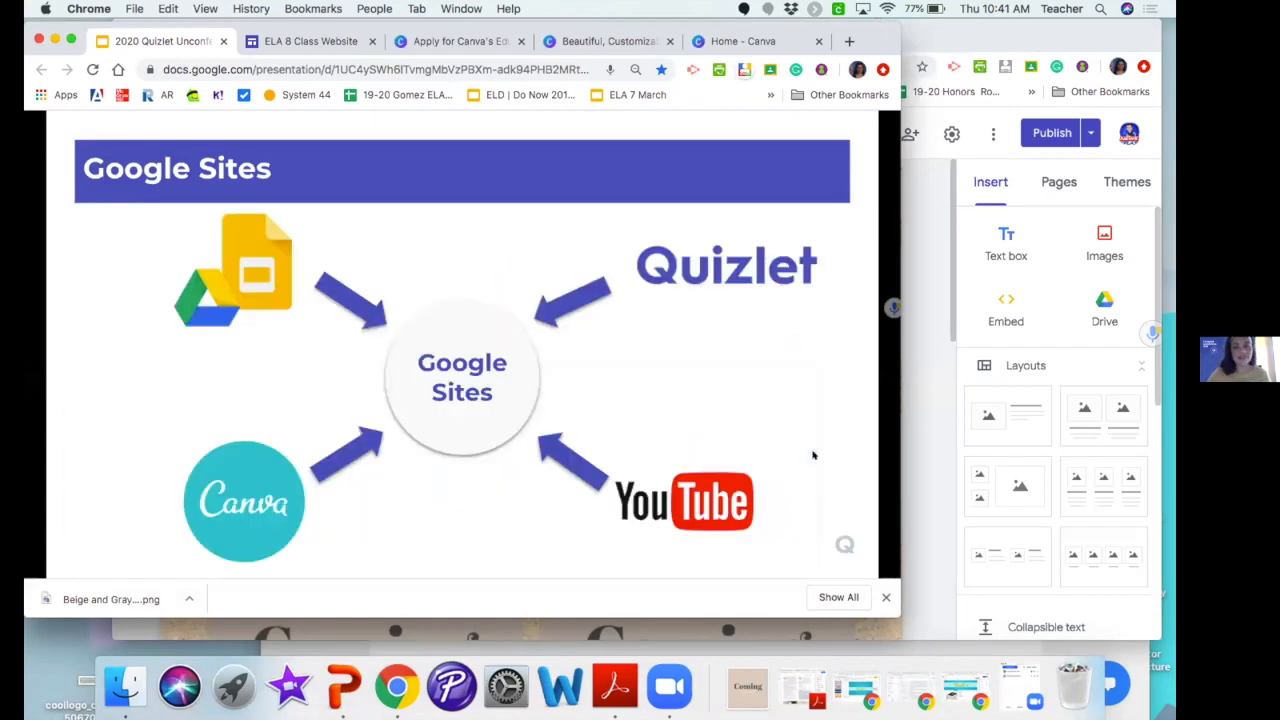
Advance the presentation to the "Resources you can include" slide, shift the ELA 7 window slightly aside and return to the slide
click(813, 456)
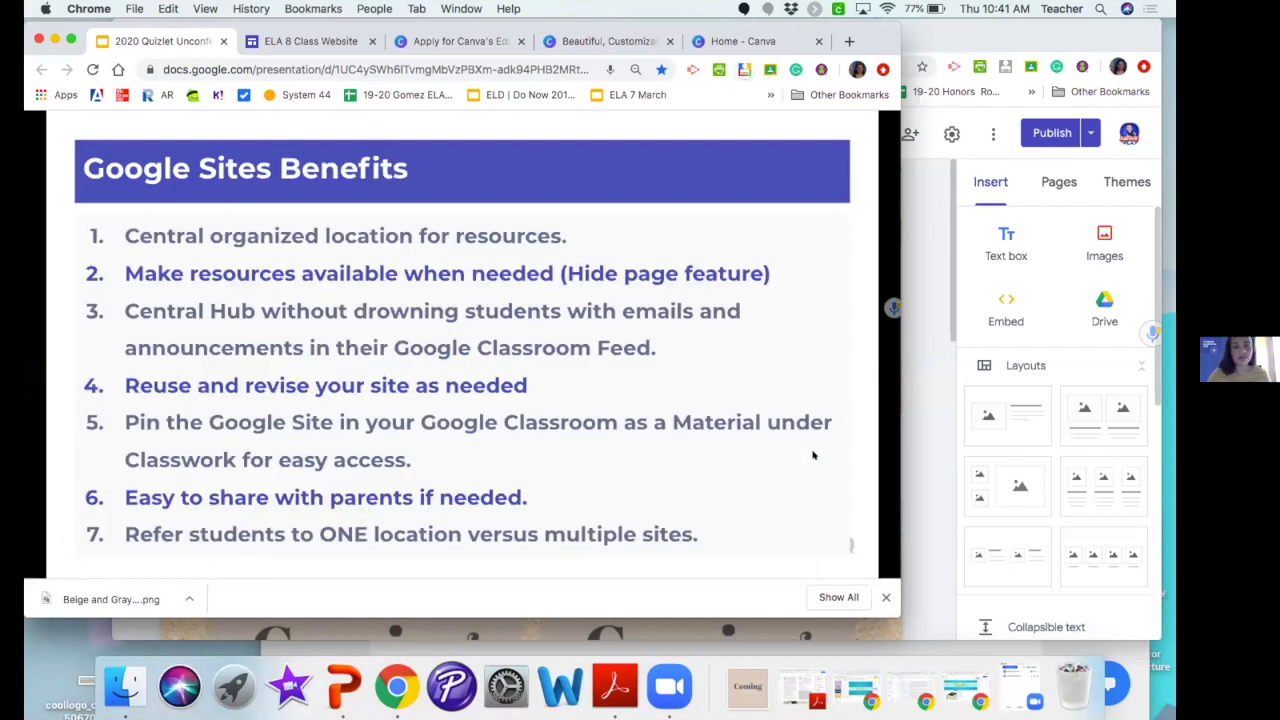
click(813, 456)
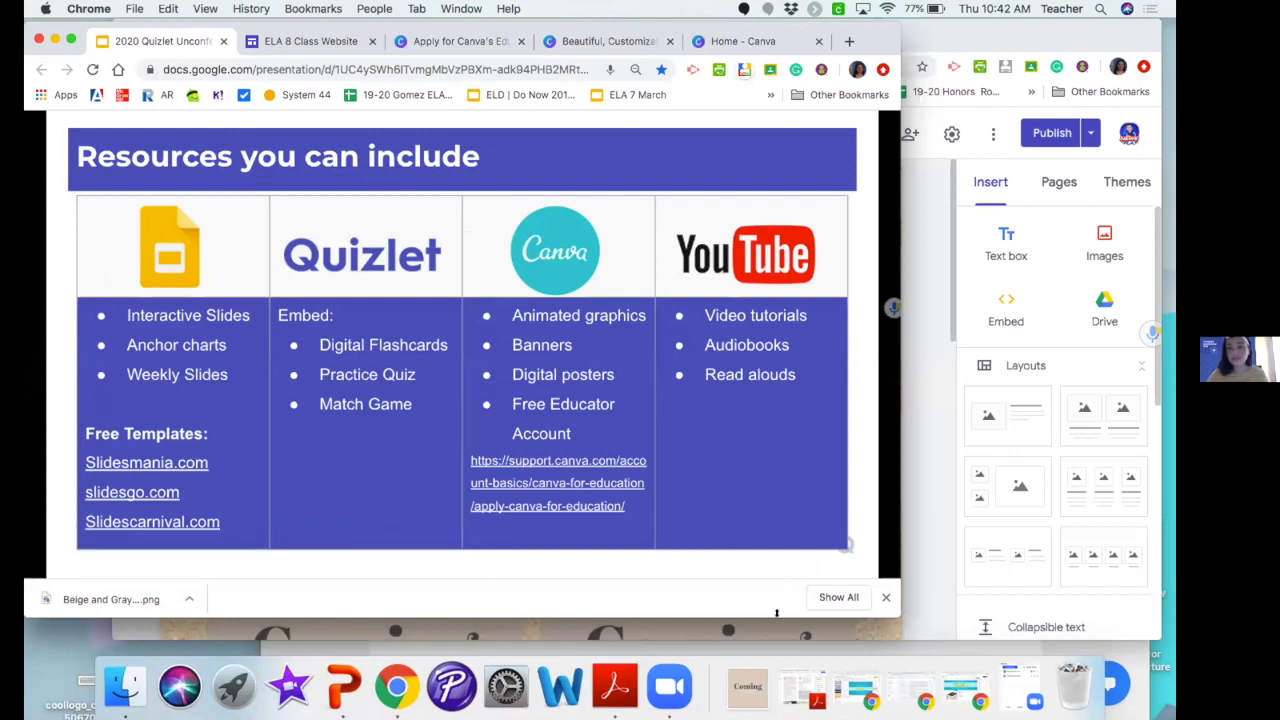
click(800, 632)
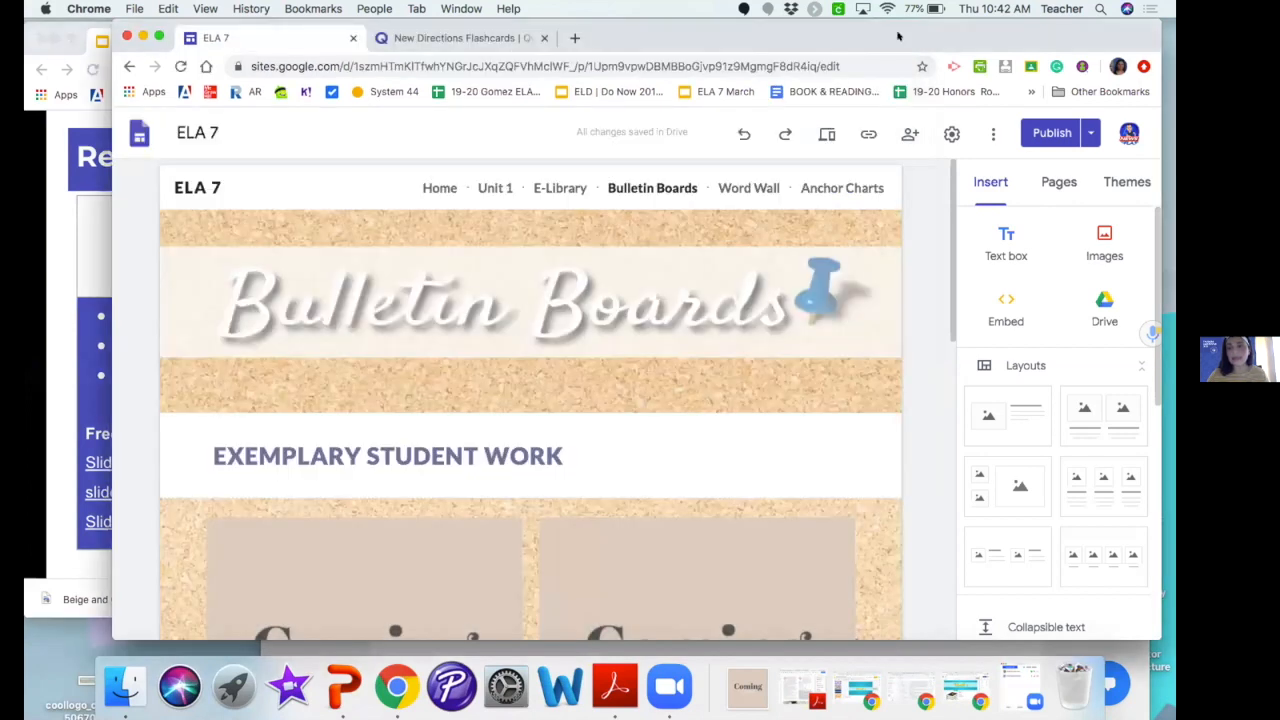
drag(865, 50, 868, 46)
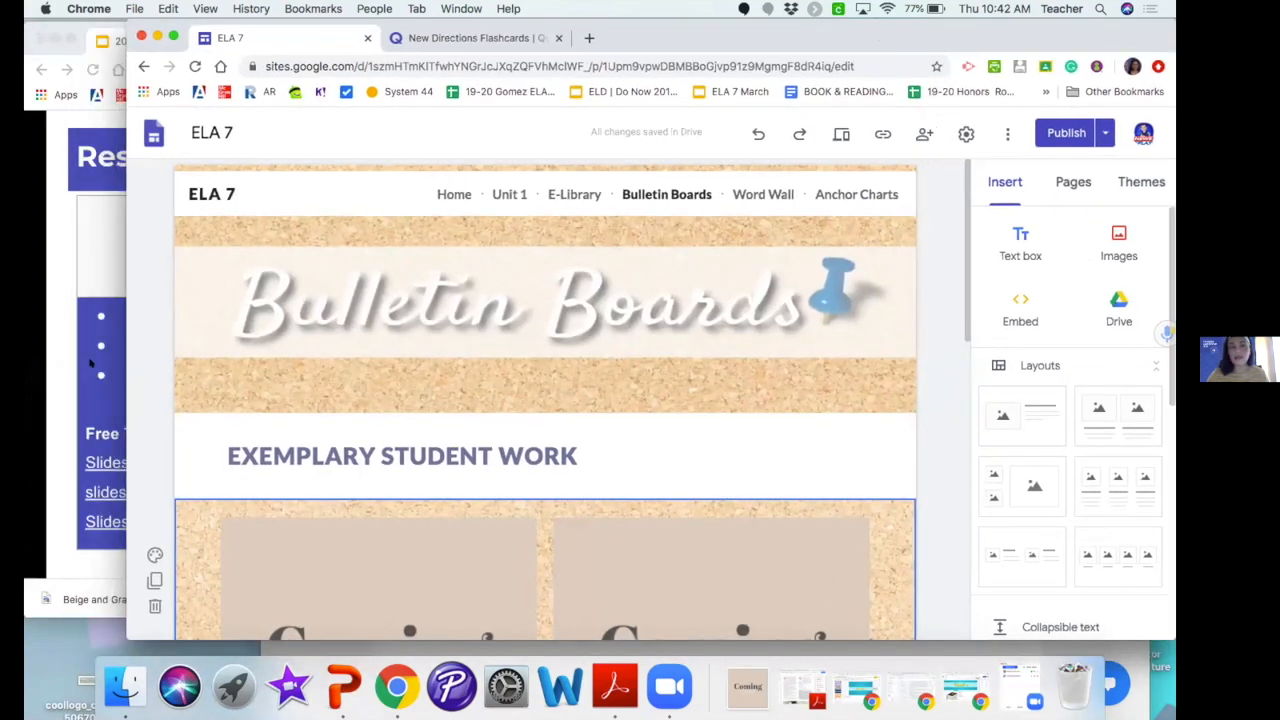
click(94, 367)
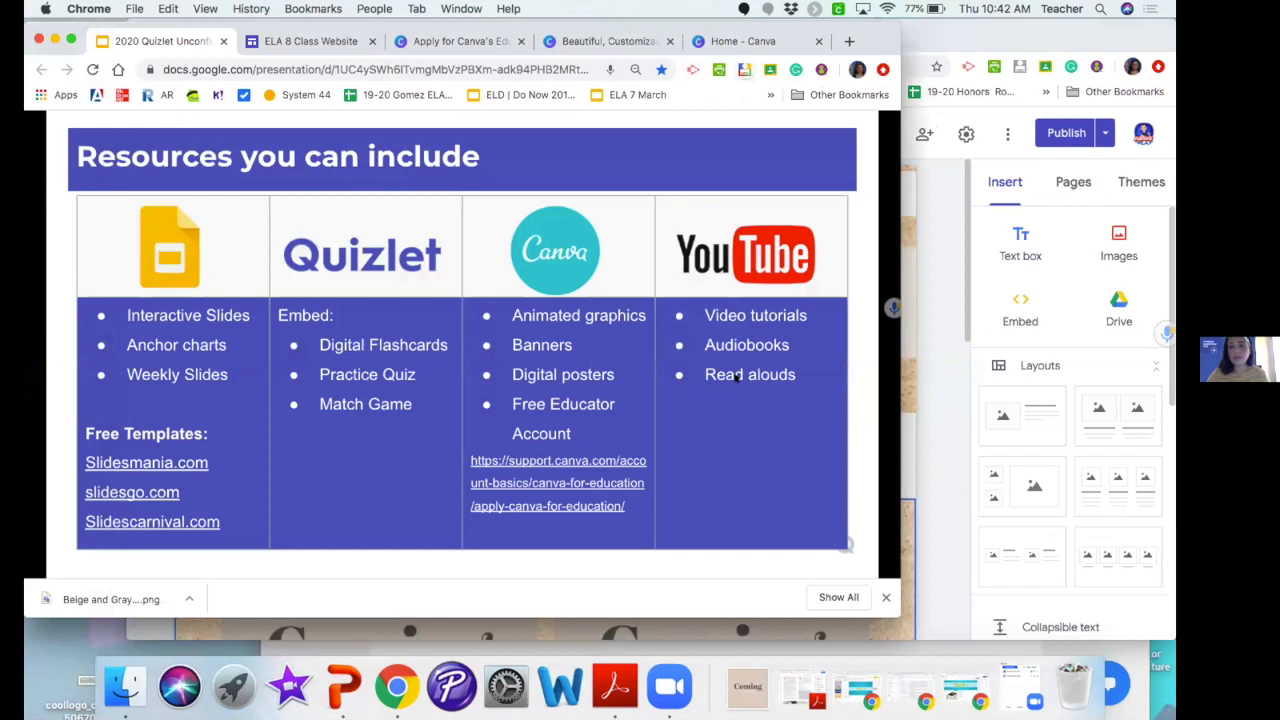
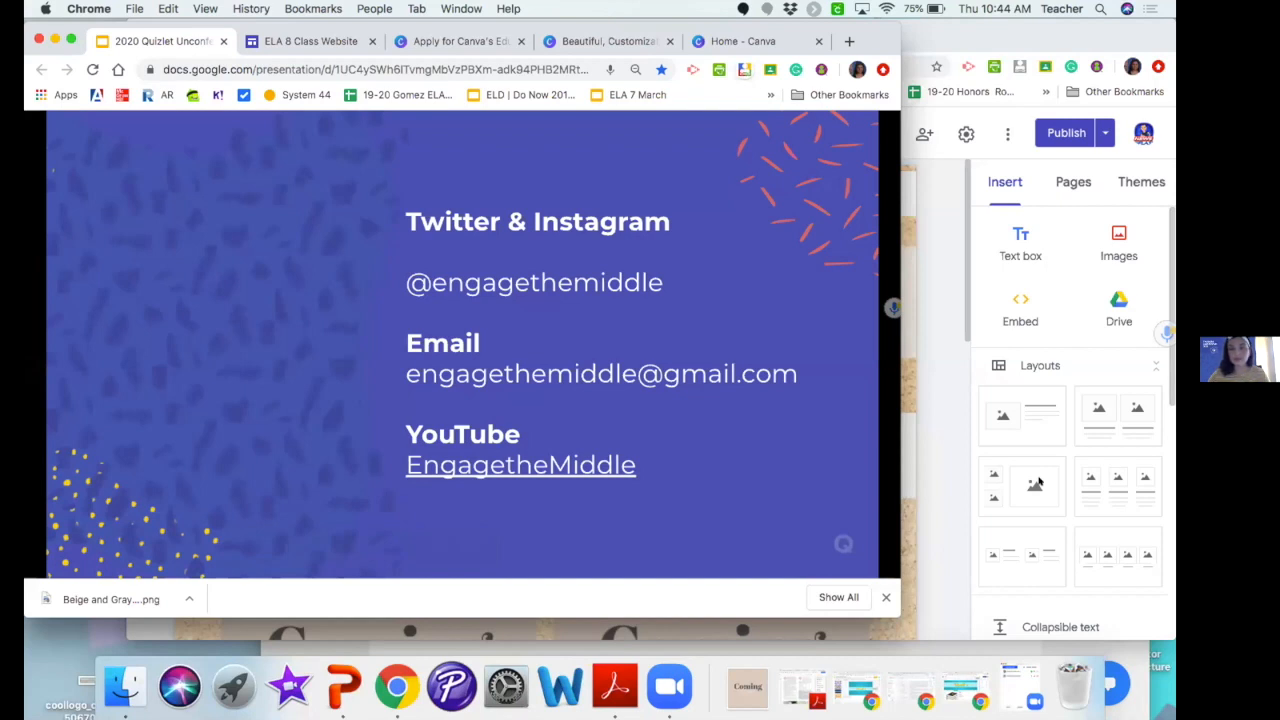
Move the presentation on past the list of page ideas to the Google Sites slide with the sites.google.com/new link
key(Right)
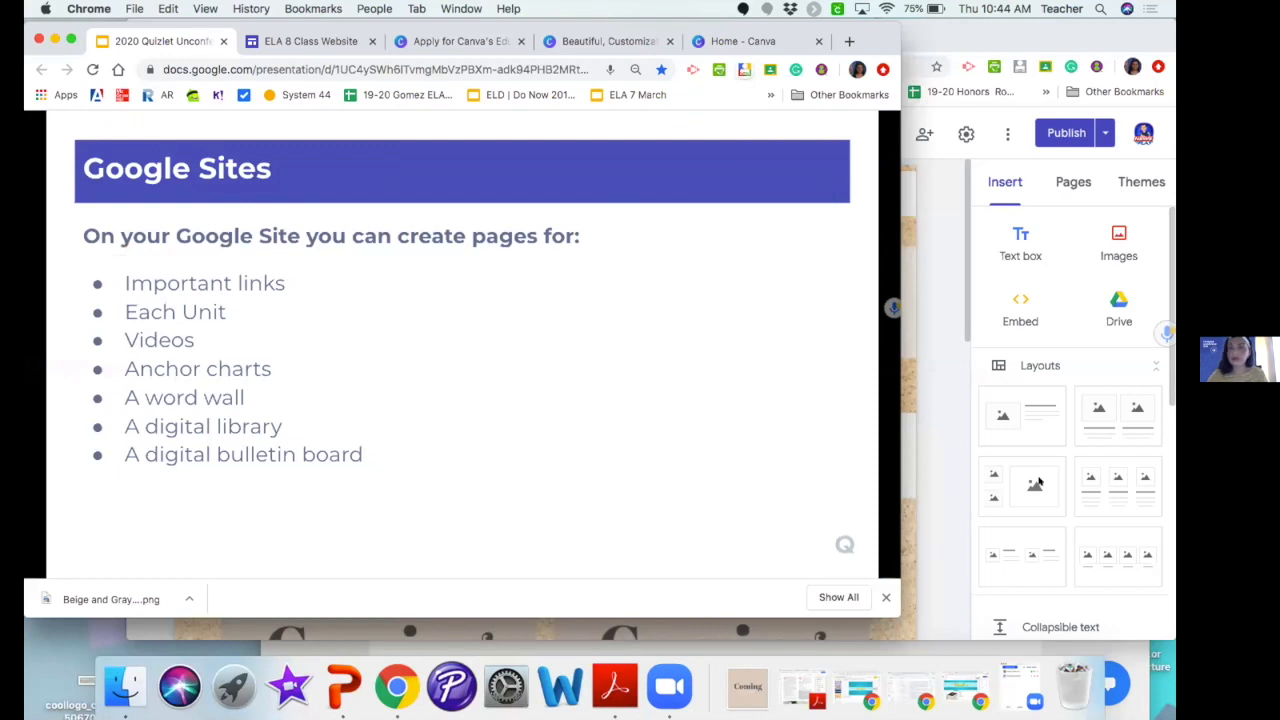
key(Right)
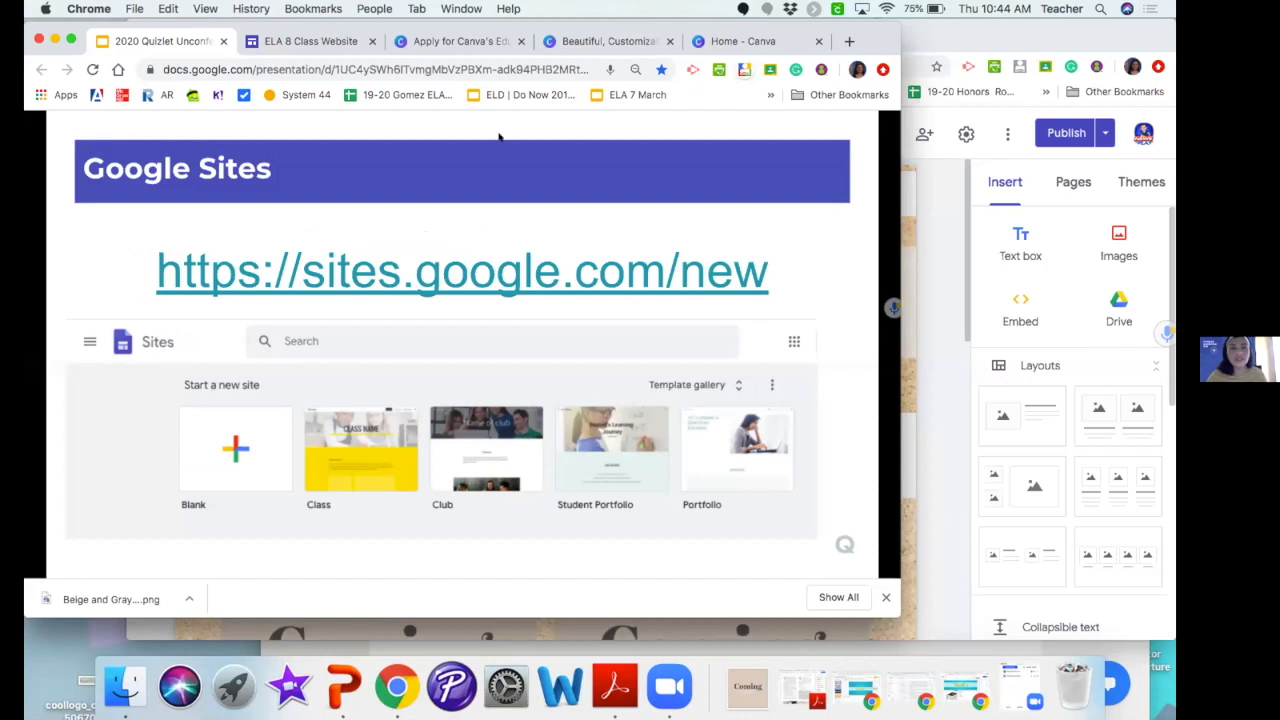
Switch to the ELA 8 Class Website, view its sharing settings for people and groups, and close them without adding anyone
click(299, 41)
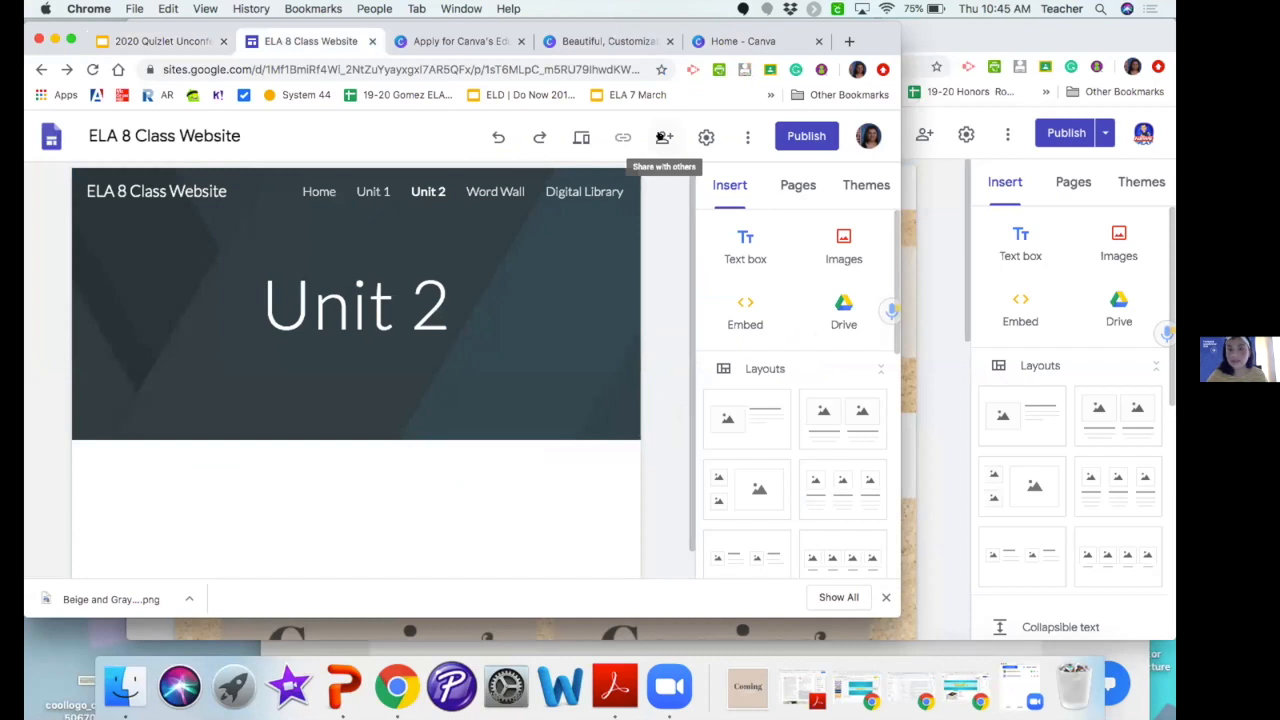
click(661, 138)
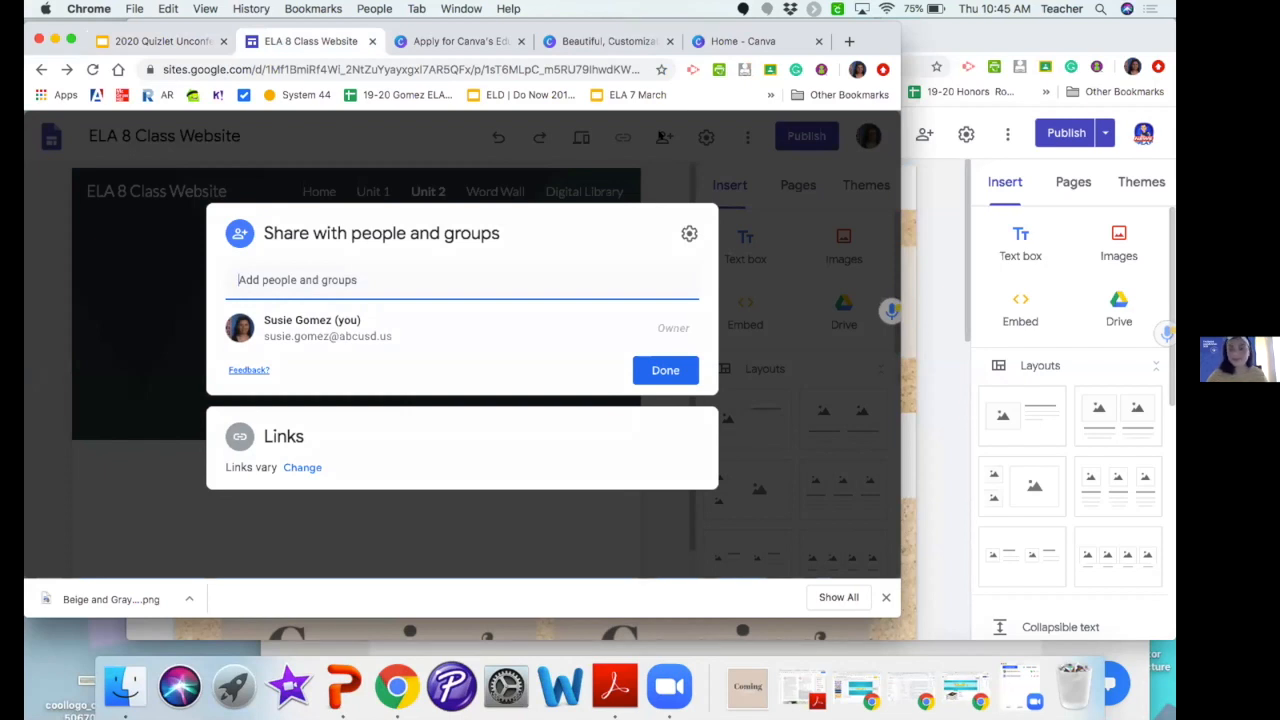
click(667, 366)
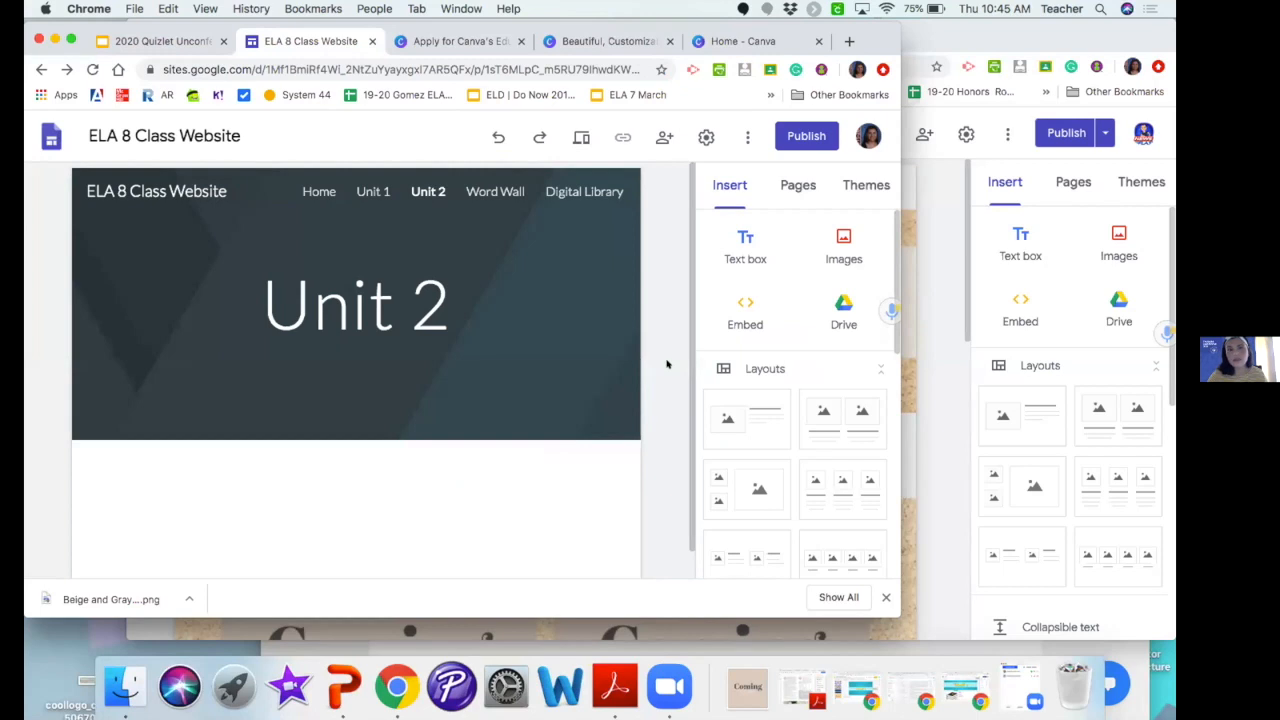
Switch to Canva and search the templates for "calendar"
click(735, 43)
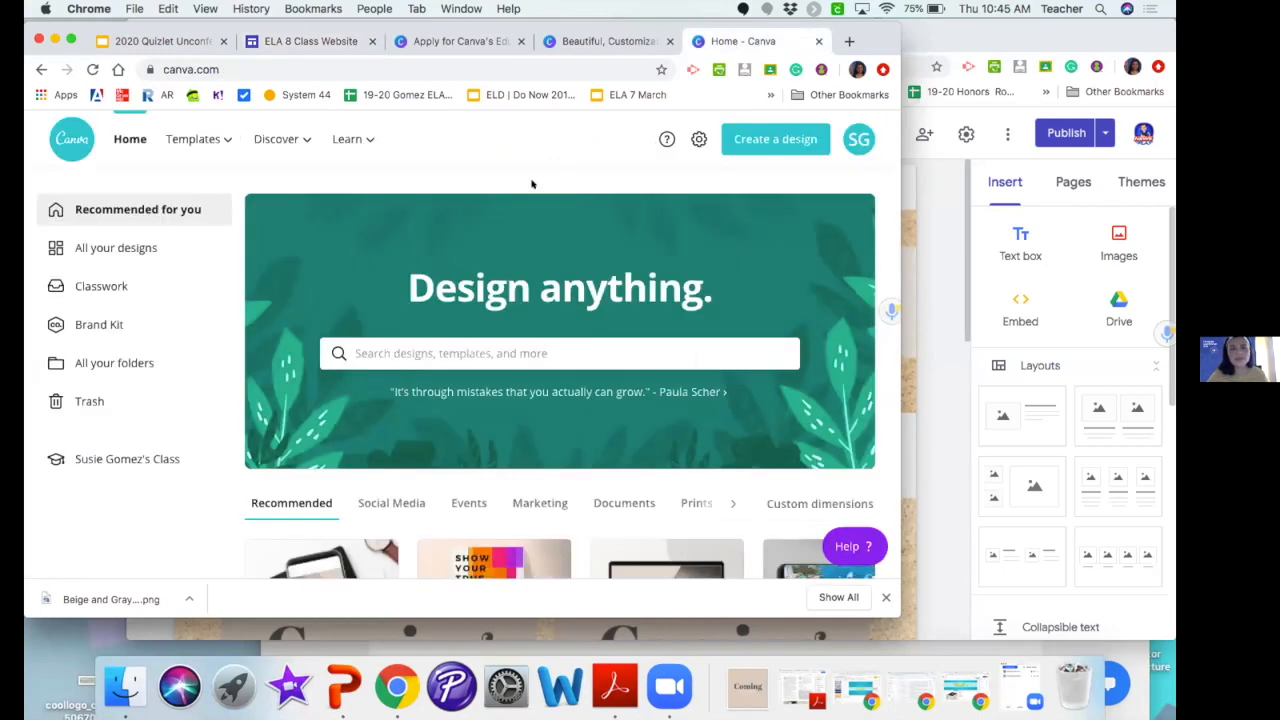
click(199, 140)
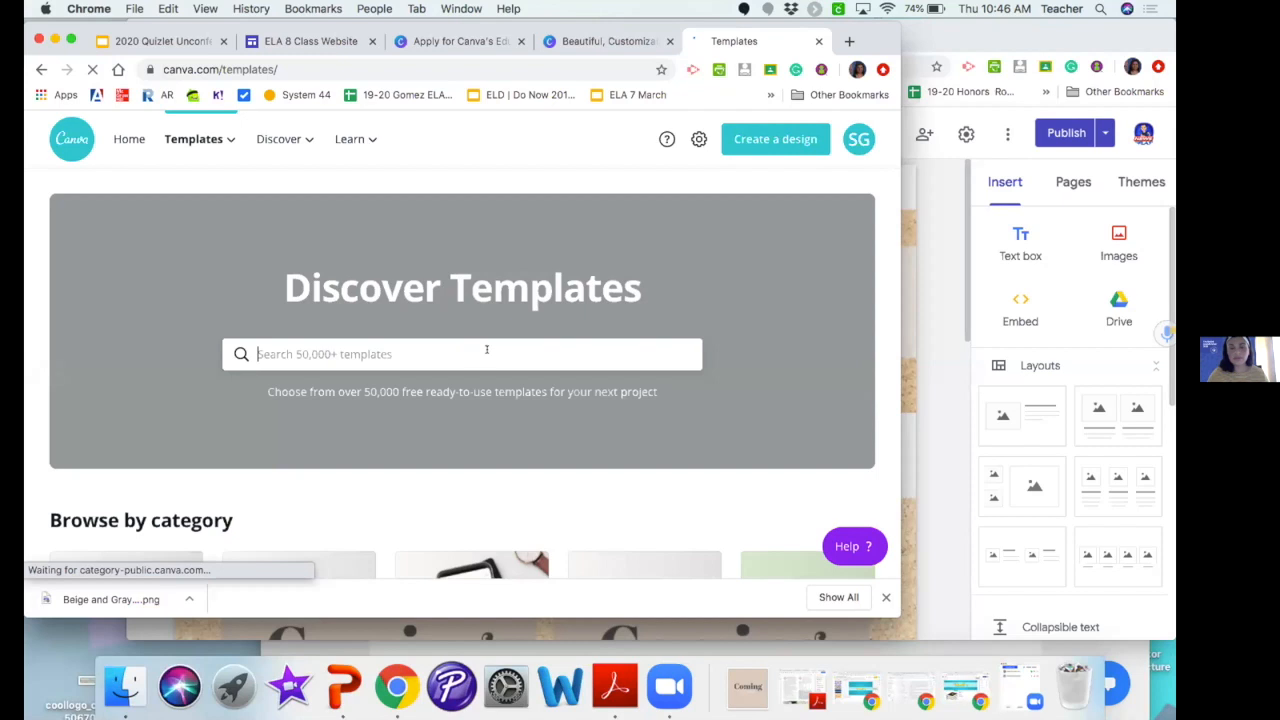
text(calendar)
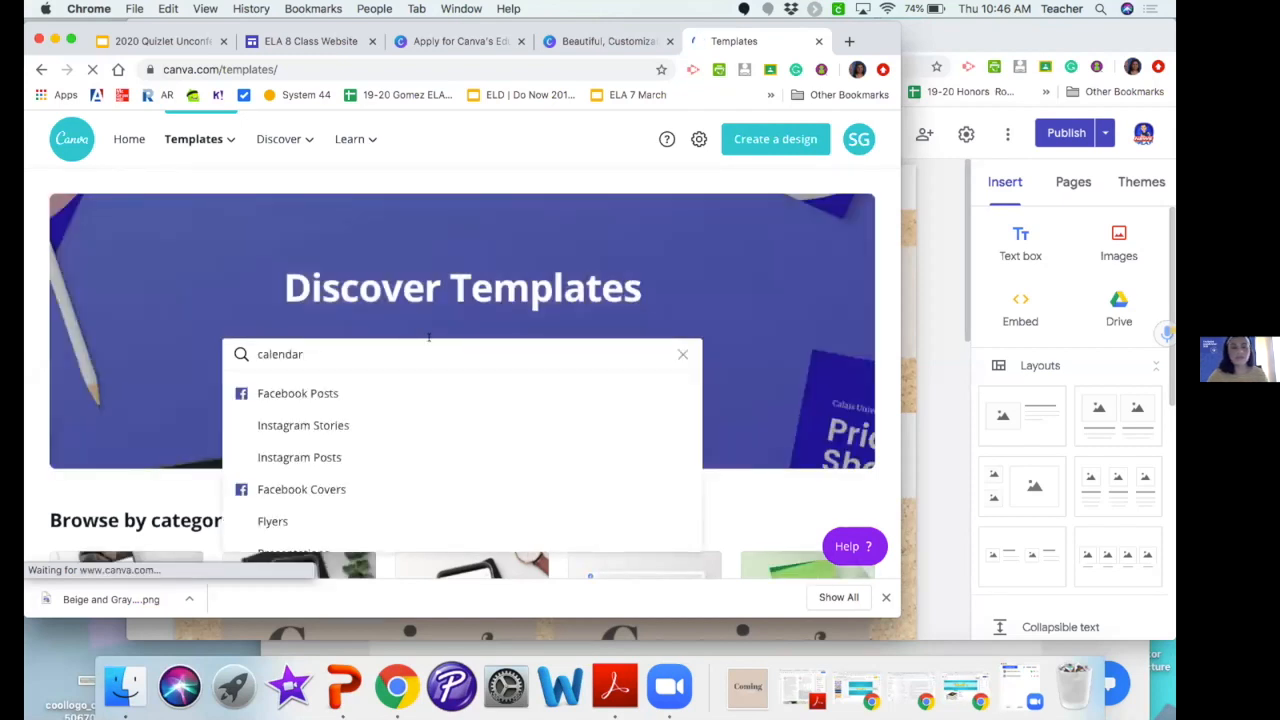
scroll(441, 355, down, 2)
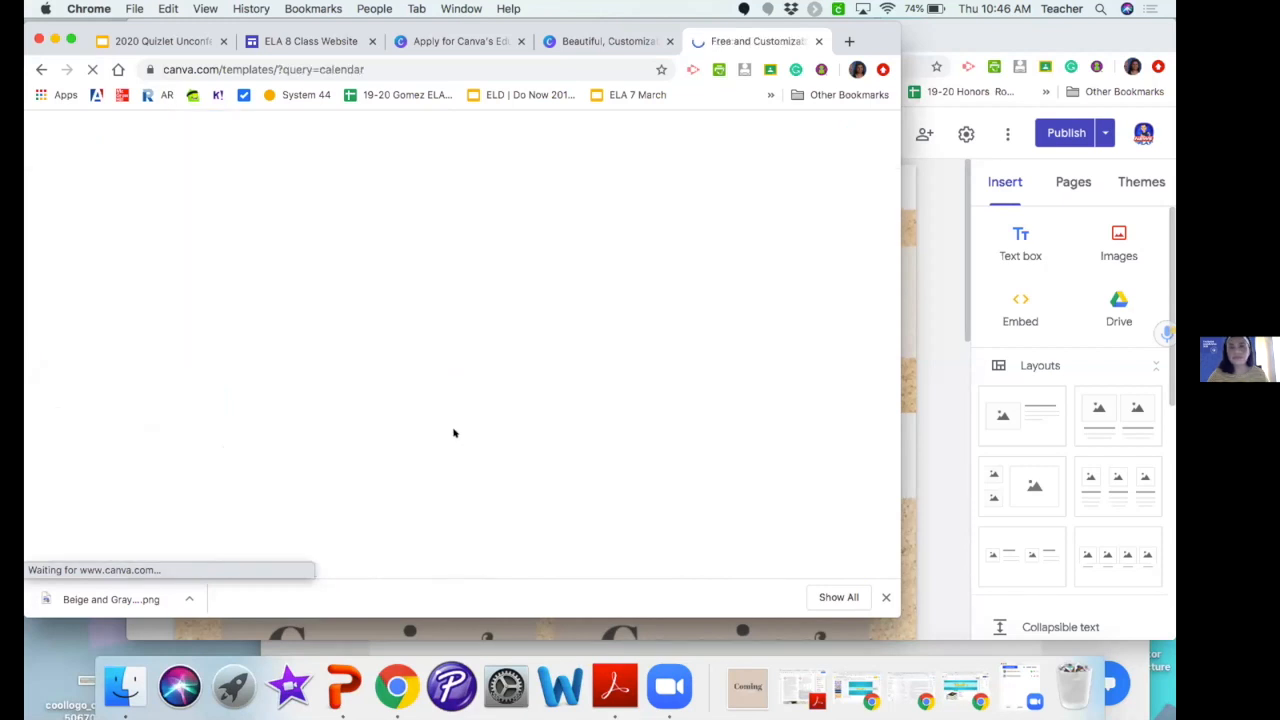
Return to the ELA 8 Class Website by way of the presentation and show the additional site options, including Duplicate site
click(143, 40)
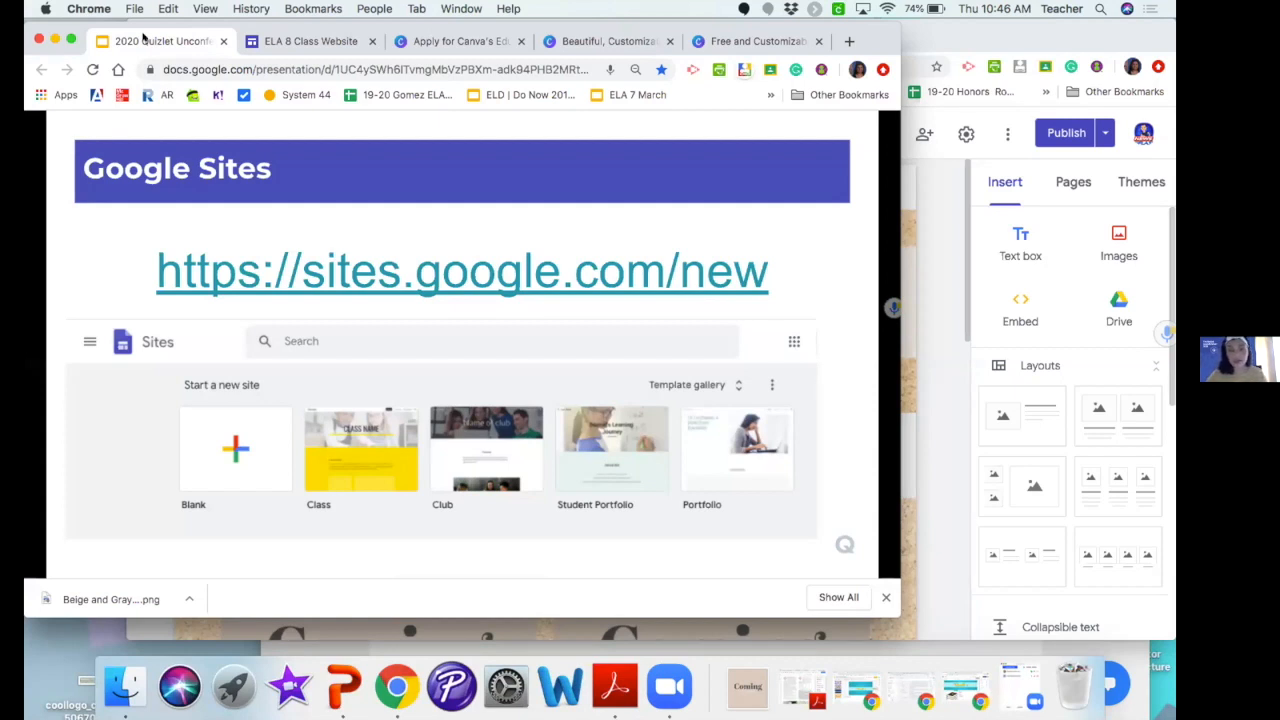
click(286, 44)
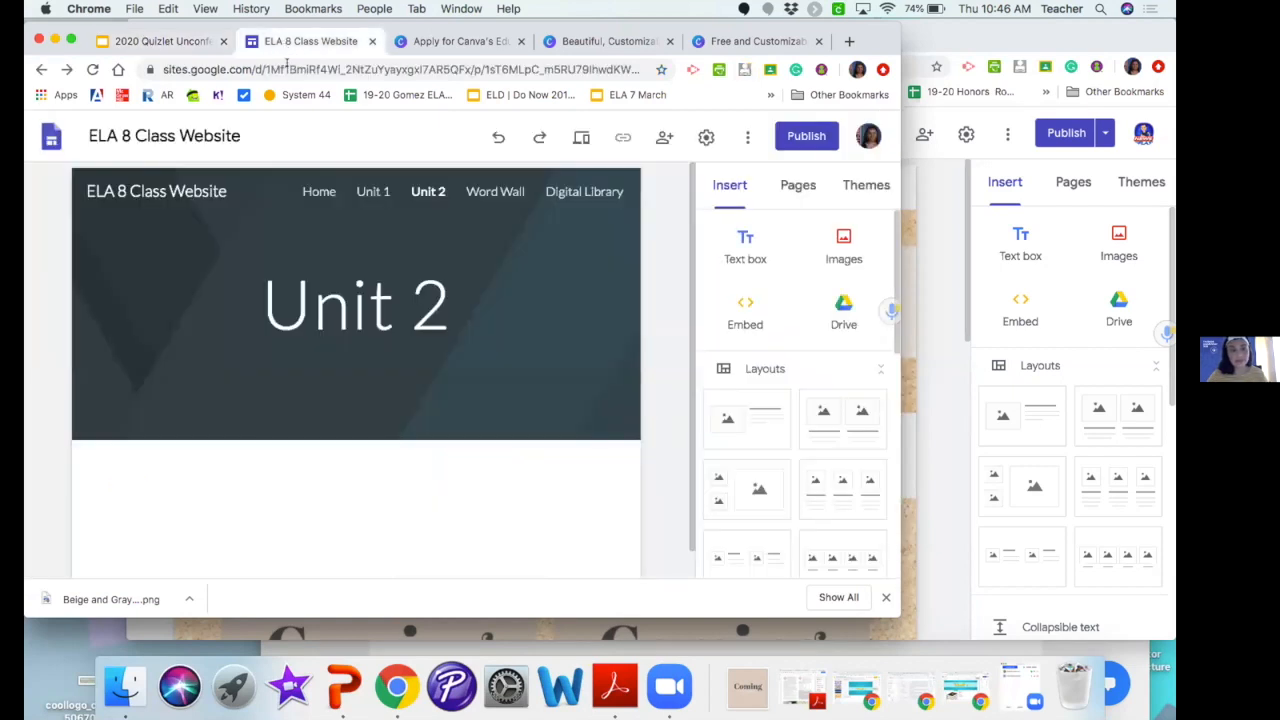
click(411, 306)
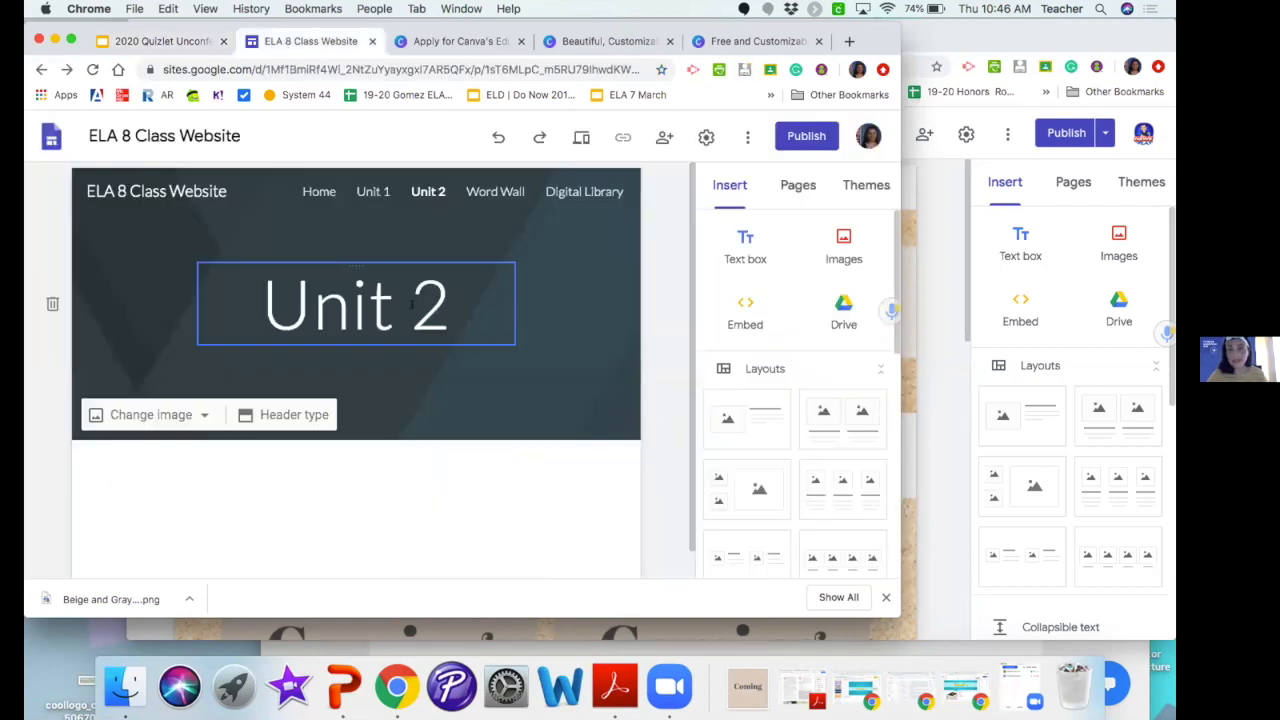
click(540, 281)
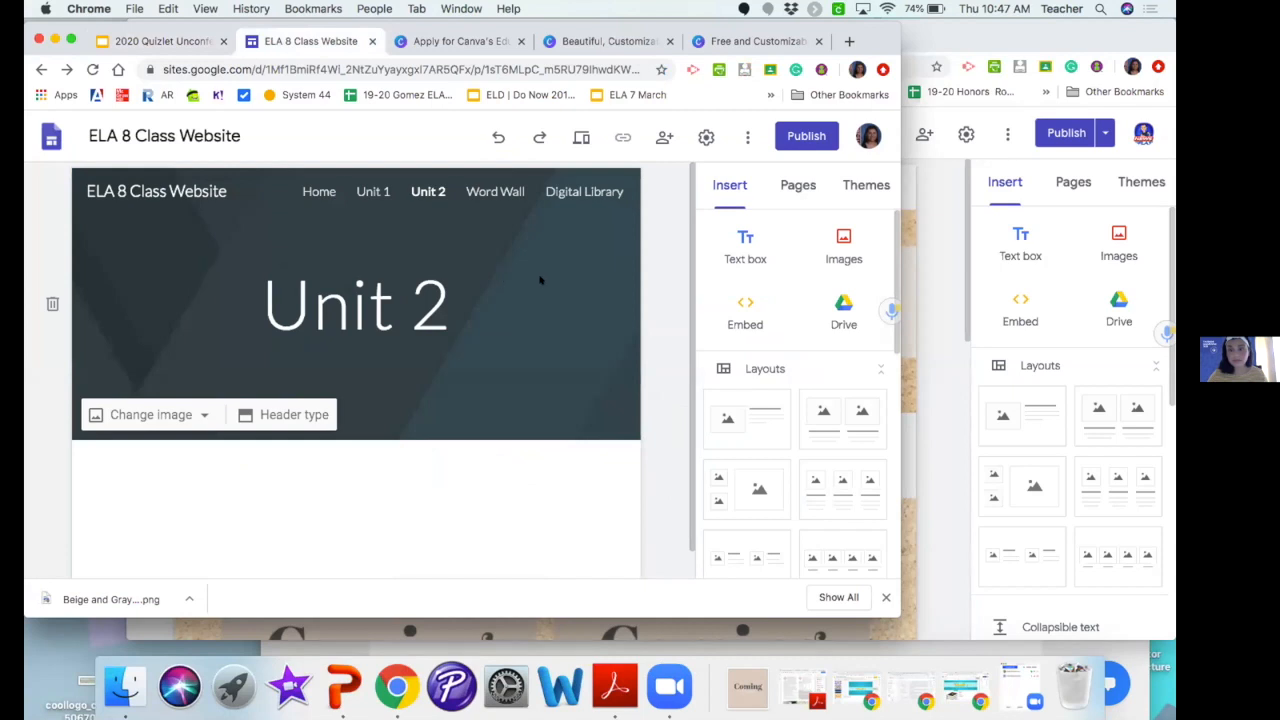
click(747, 138)
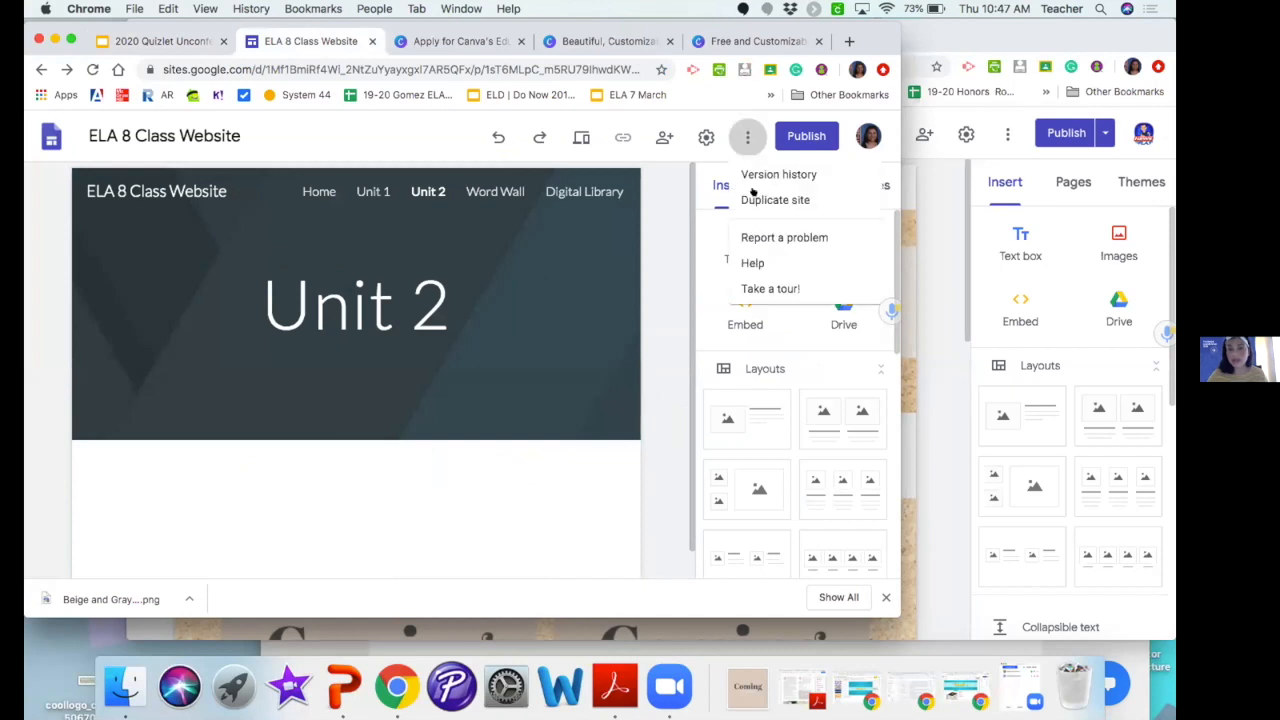